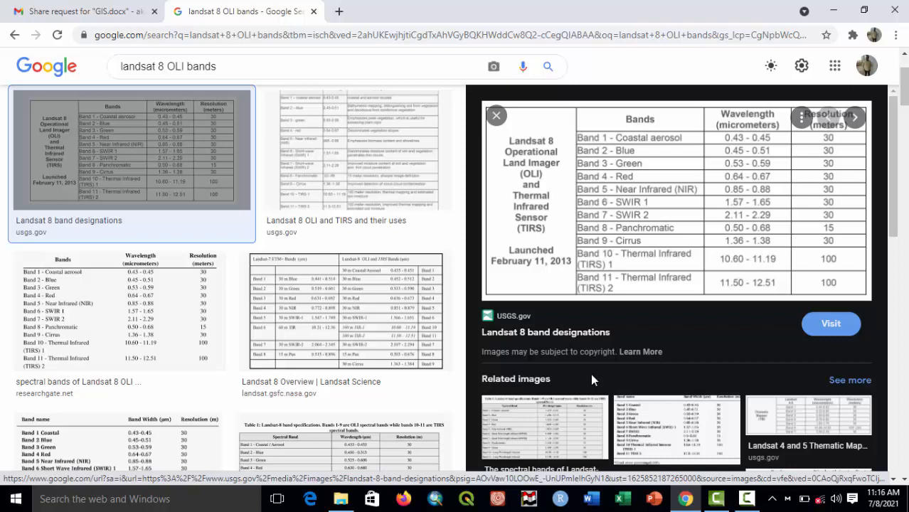
Review the Landsat 8 band designations table in the browser's image results, including each band's wavelength and resolution.
left_click(833, 10)
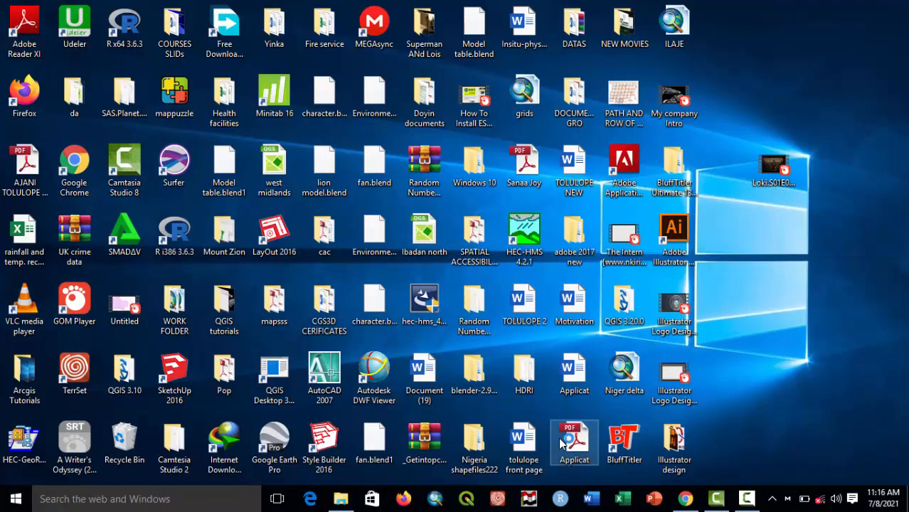
left_click(745, 500)
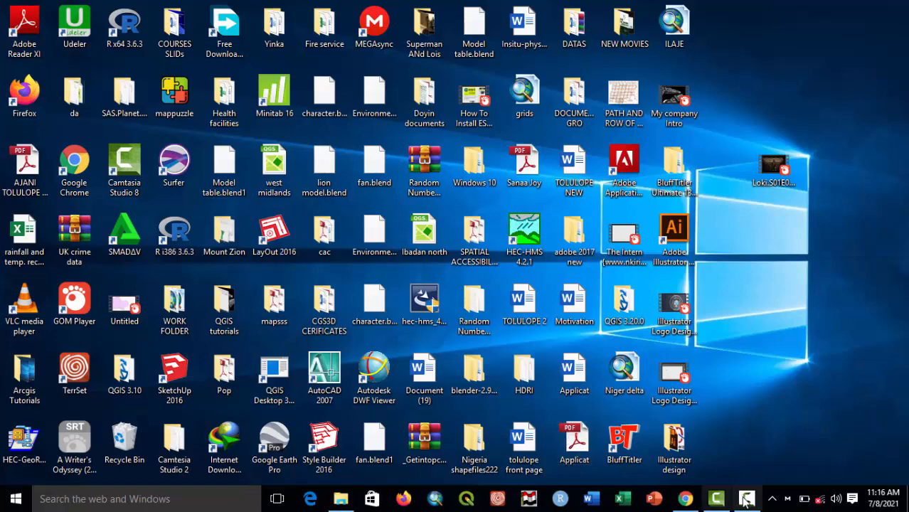
left_click(685, 498)
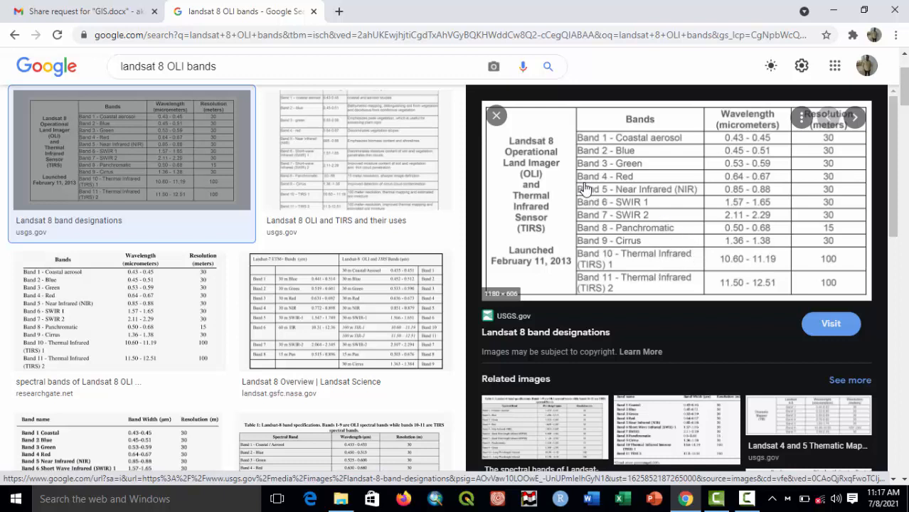
left_click(833, 9)
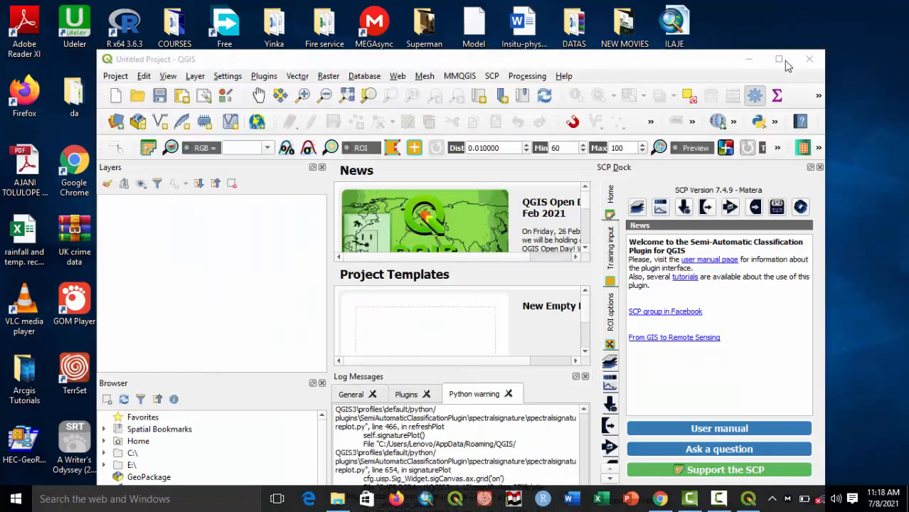
Maximize the QGIS window and close the Log Messages panel.
left_click(780, 60)
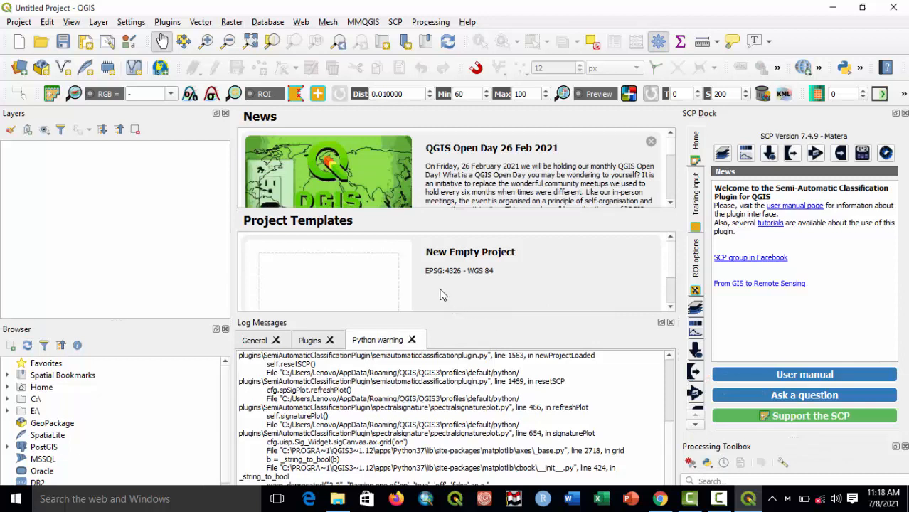
left_click(276, 340)
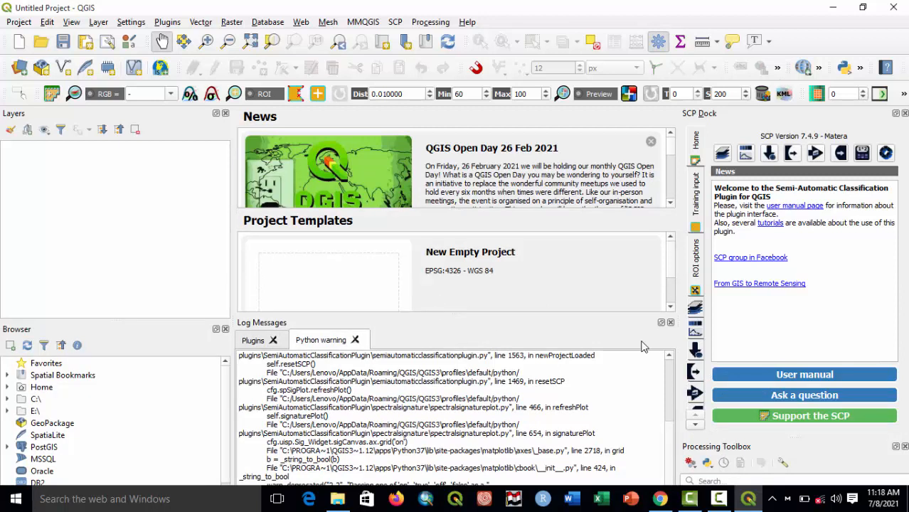
left_click(672, 323)
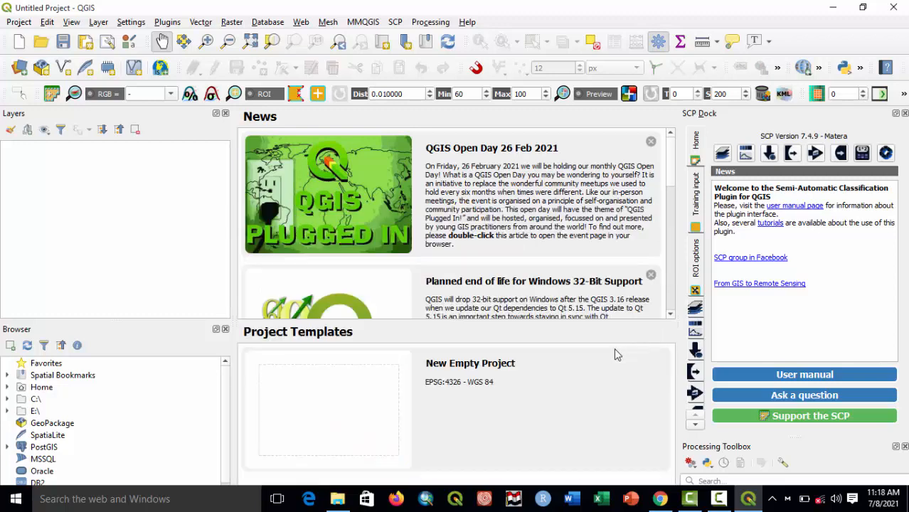
Create a new empty project in EPSG:4326 - WGS 84 and narrow the Layers and Browser panels to widen the map area.
double_click(462, 375)
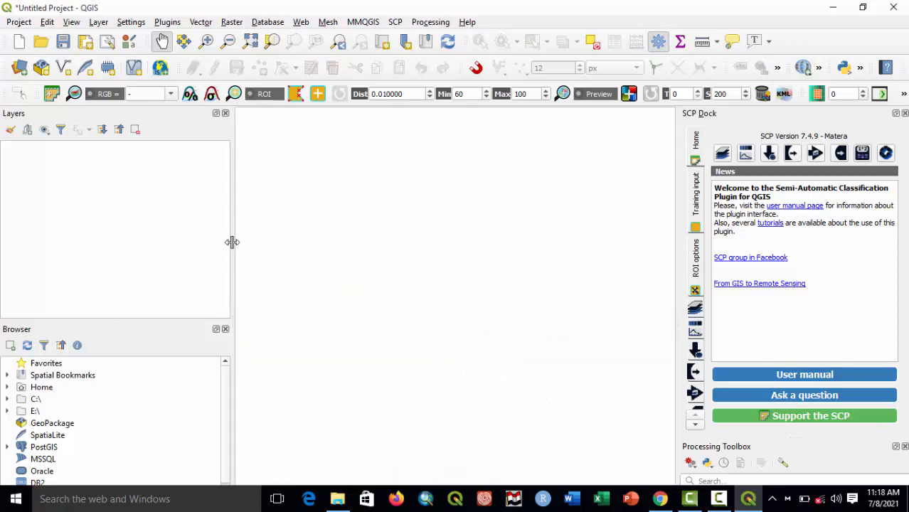
left_click_drag(231, 242, 131, 240)
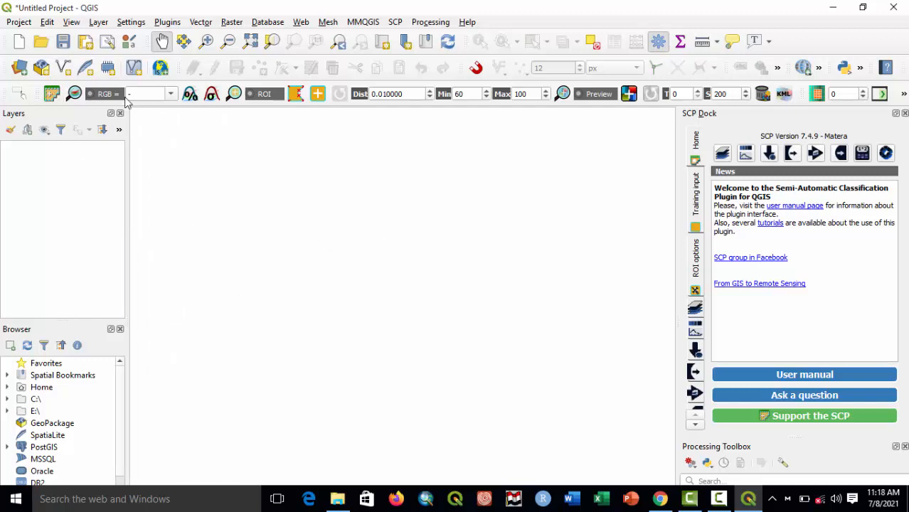
Start adding a raster layer and browse to the LC08_L1TP_189054_20200223_20200225_01_T1 folder inside Abuja landsat on drive C.
left_click(104, 25)
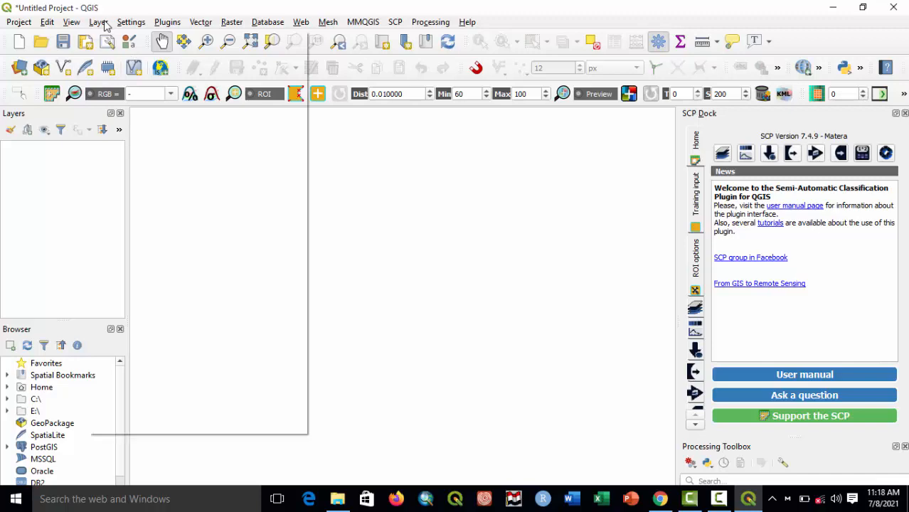
mouse_move(288, 68)
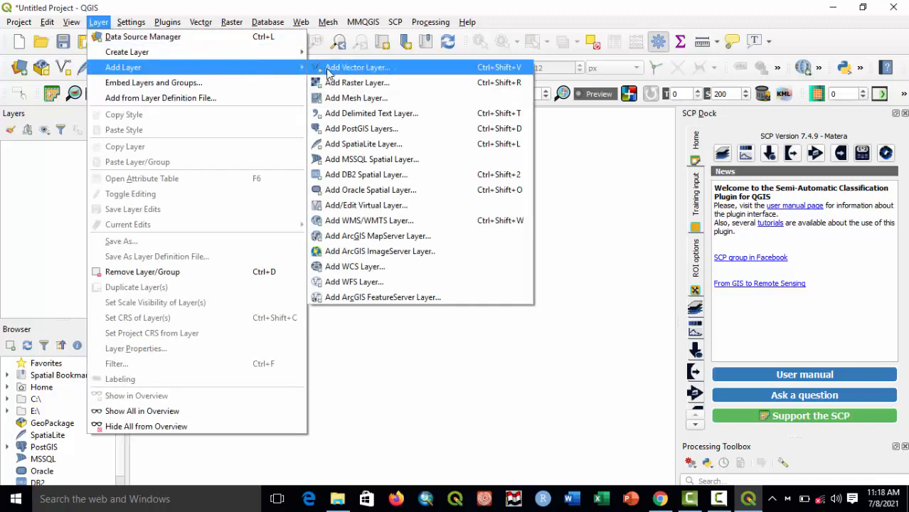
left_click(349, 85)
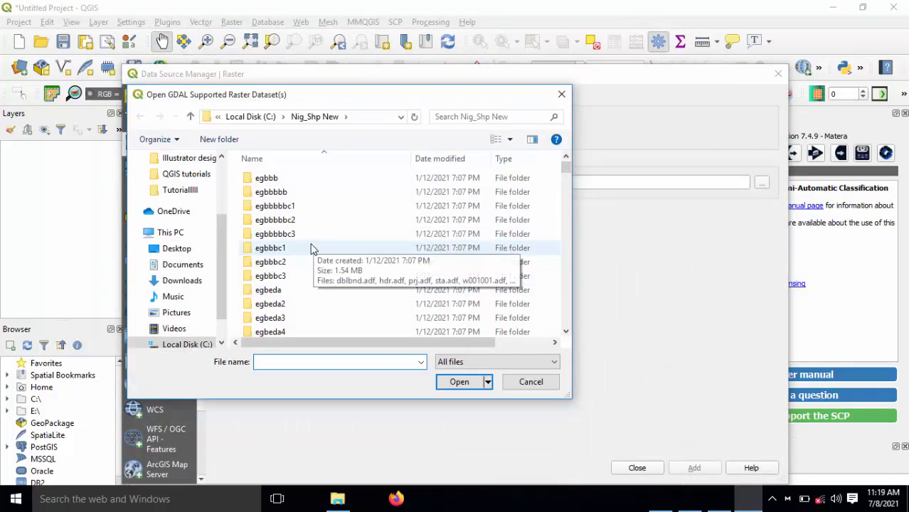
left_click(188, 344)
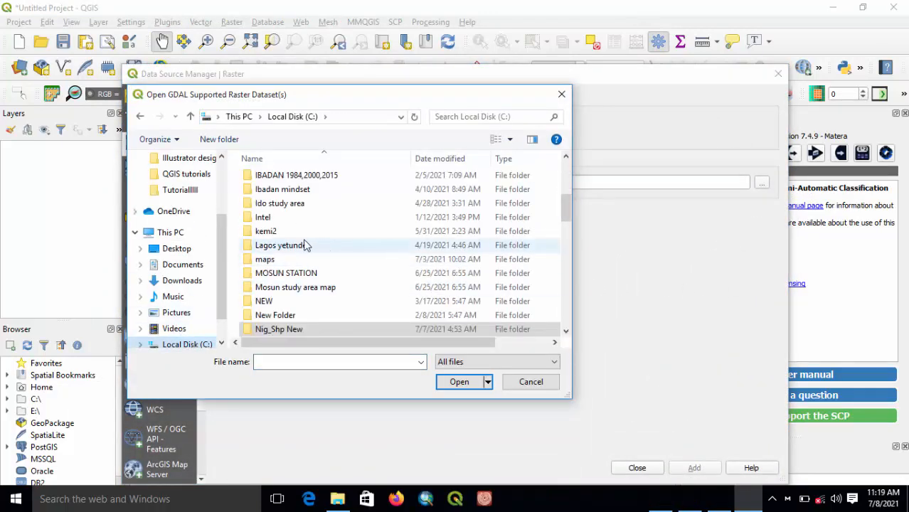
scroll(304, 245, "up", 5)
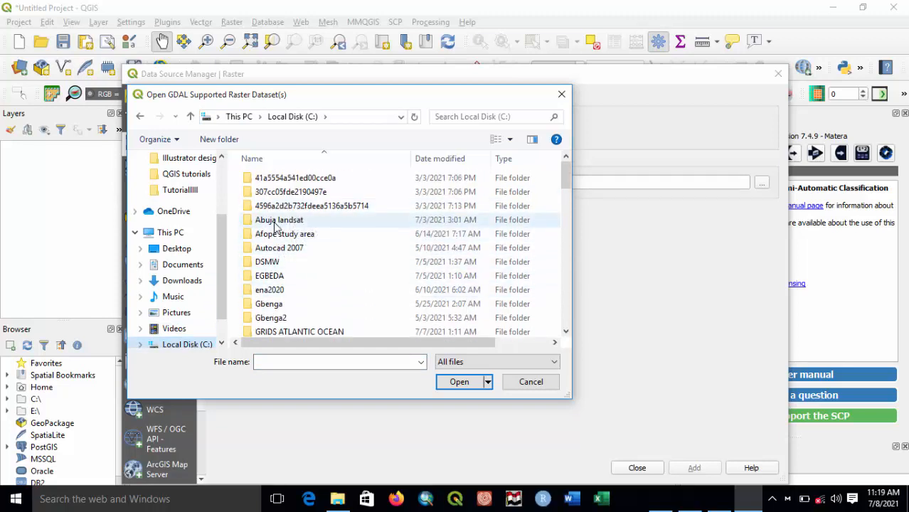
double_click(275, 221)
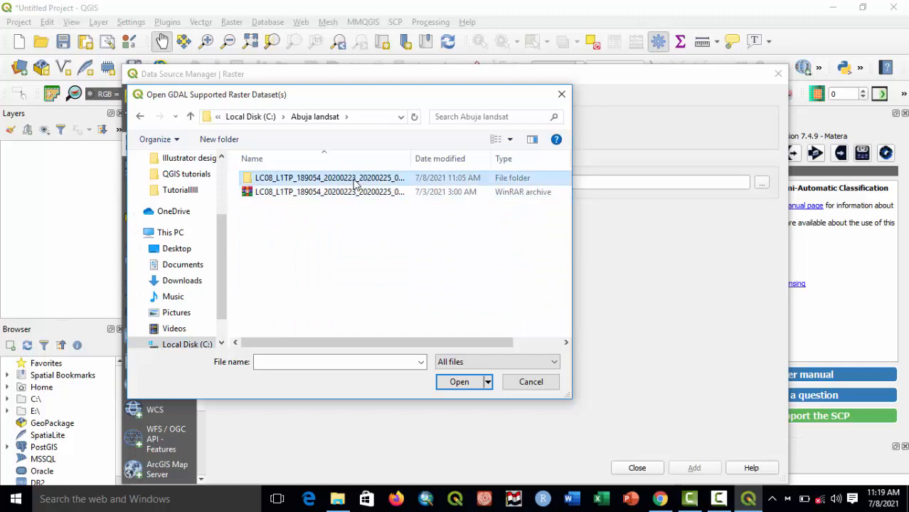
double_click(353, 179)
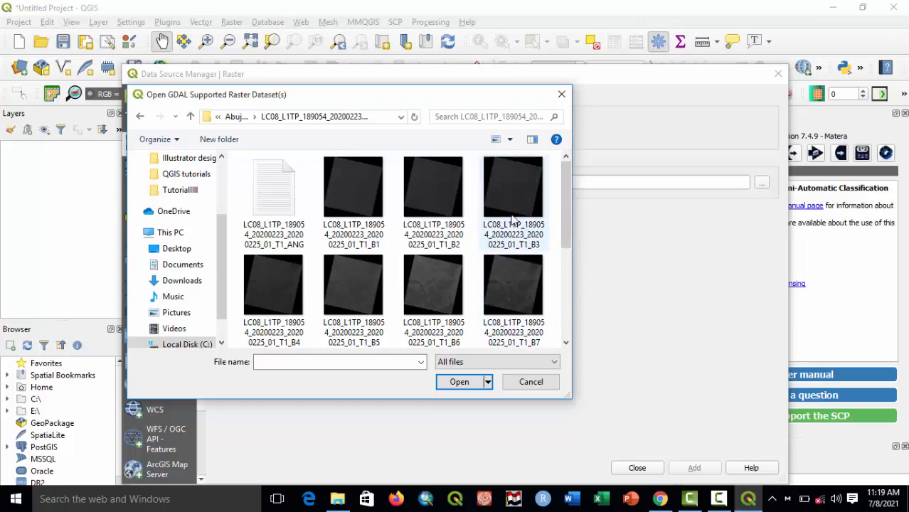
Add the Landsat band images B3, B4 and B5 to the project as raster layers and close the data source dialog.
left_click(519, 190)
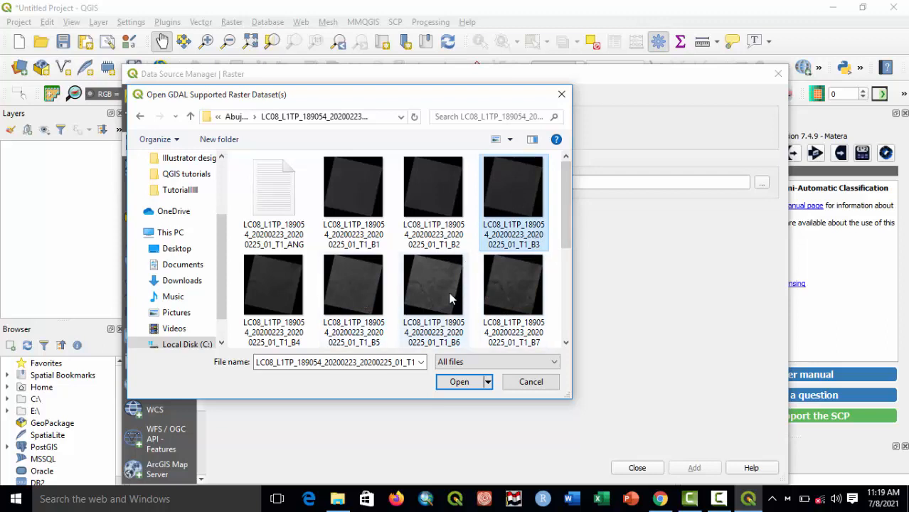
left_click(289, 295, "ctrl")
left_click(350, 296, "ctrl")
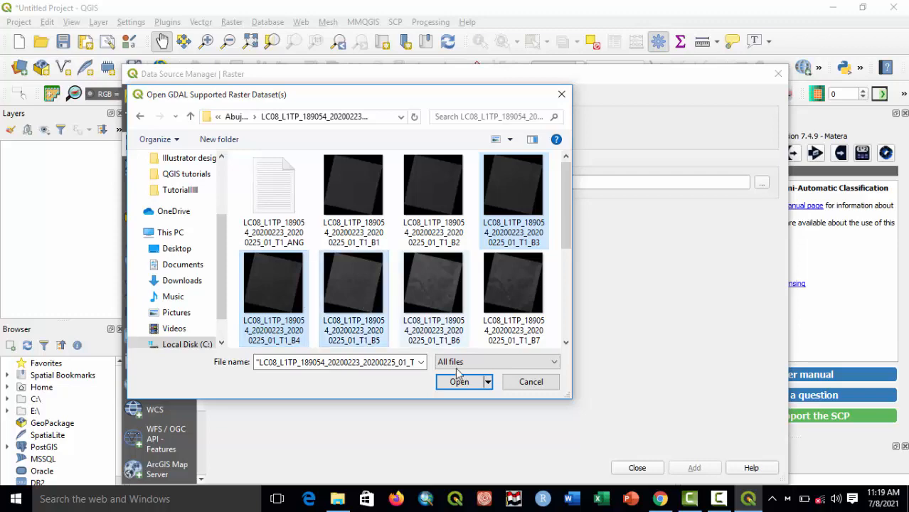
left_click(460, 382)
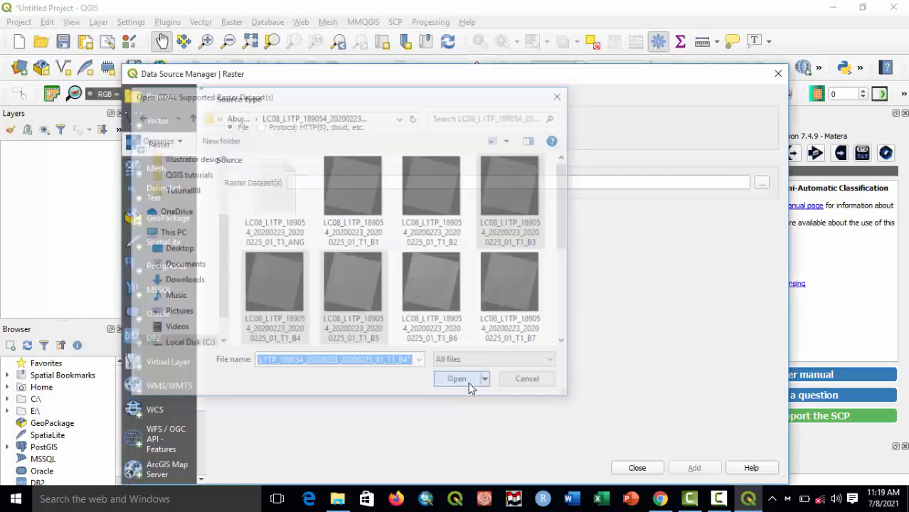
left_click(694, 468)
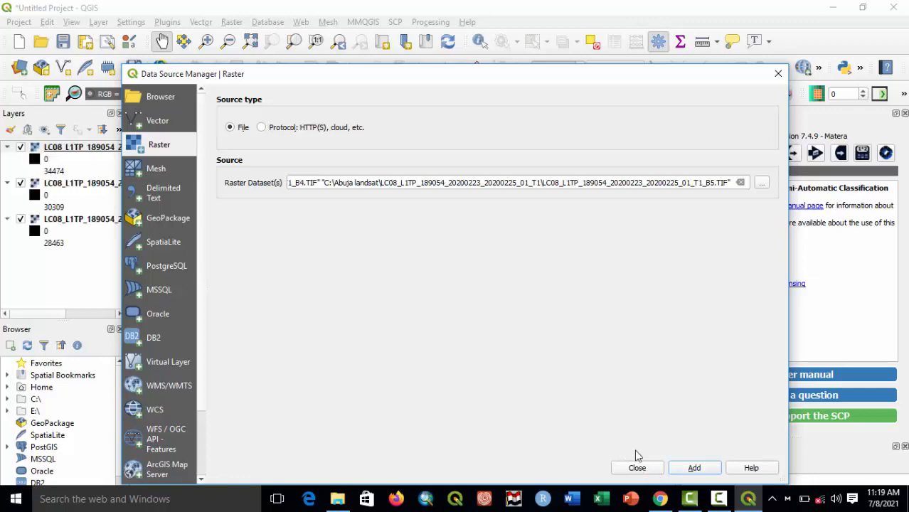
left_click(639, 466)
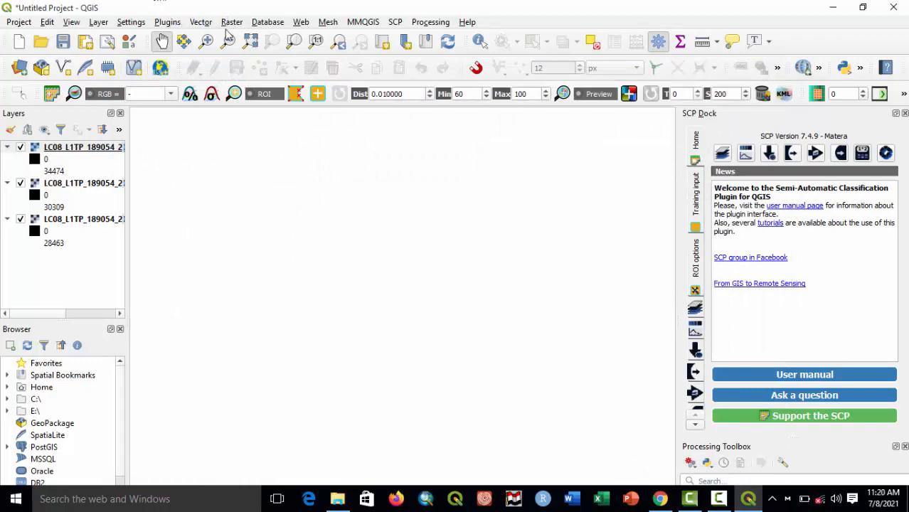
Start adding a vector layer from a file and browse to the Nigeria datas folder on drive C.
left_click(100, 23)
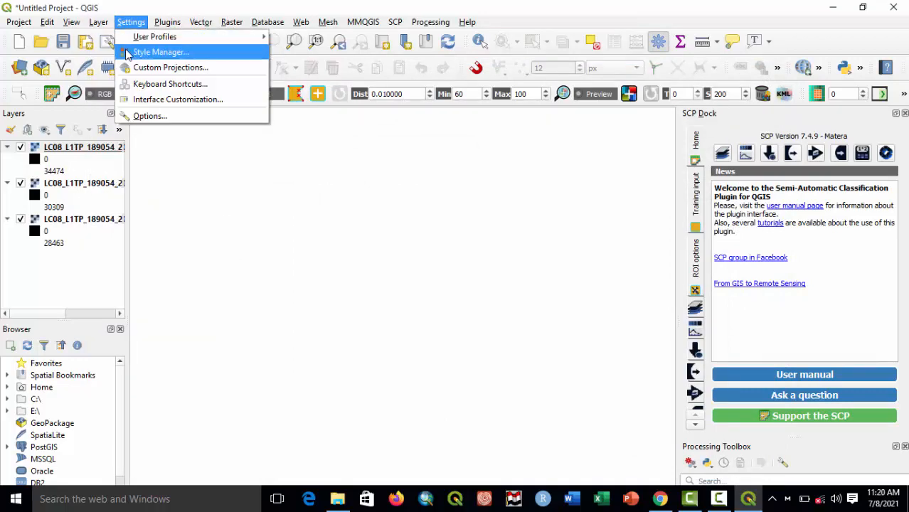
mouse_move(125, 67)
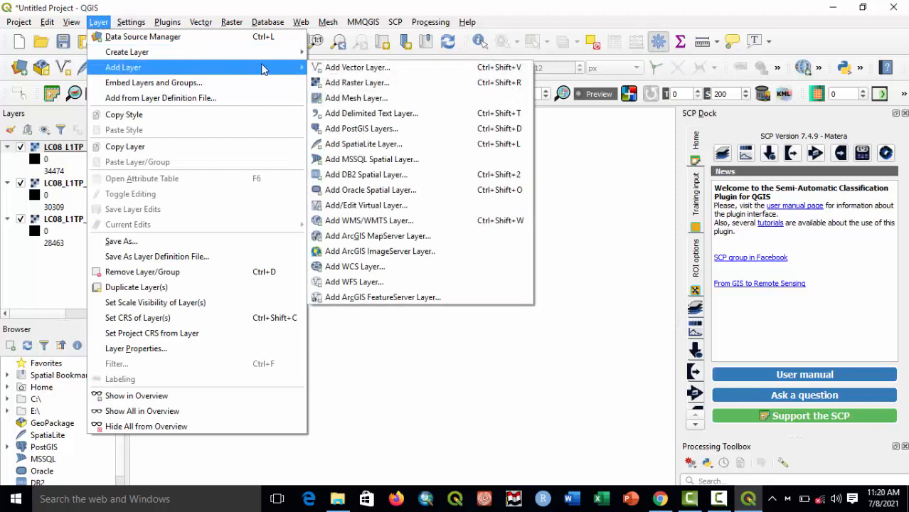
left_click(337, 75)
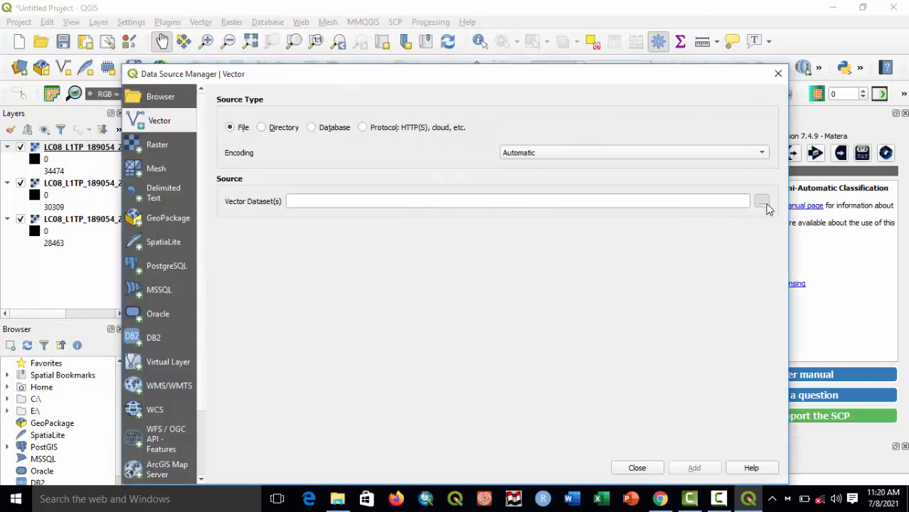
left_click(762, 202)
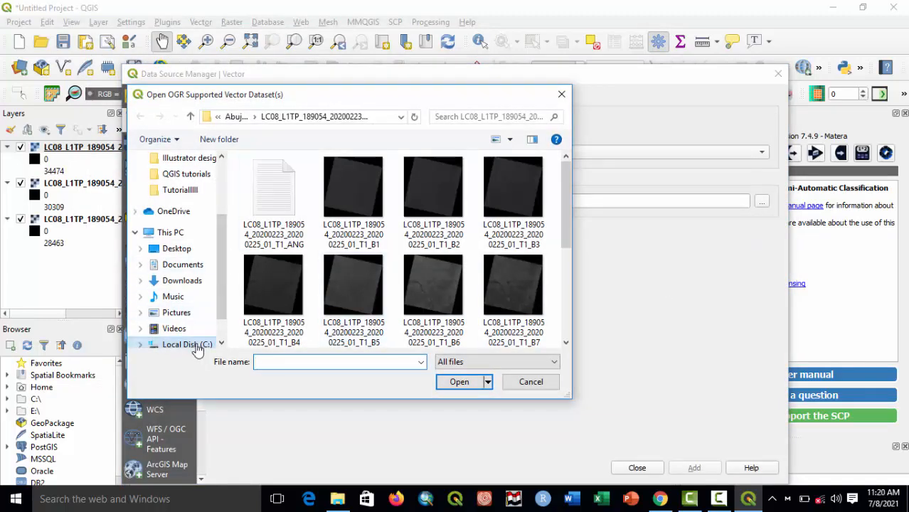
left_click(189, 344)
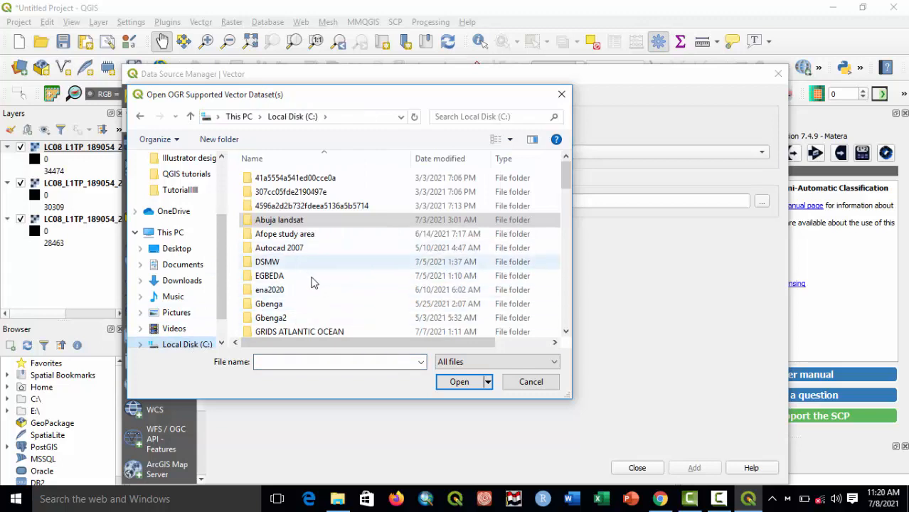
scroll(324, 288, "down", 2)
scroll(325, 292, "up", 2)
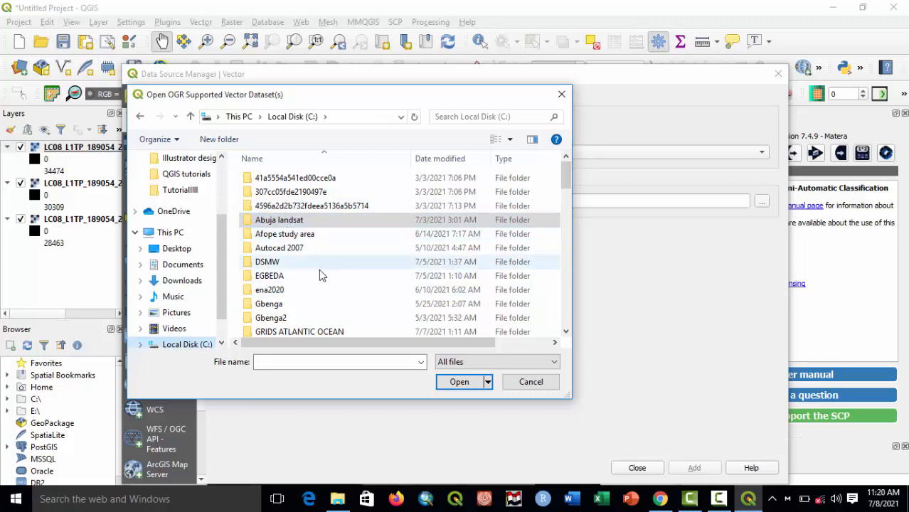
scroll(317, 270, "down", 6)
scroll(318, 272, "down", 2)
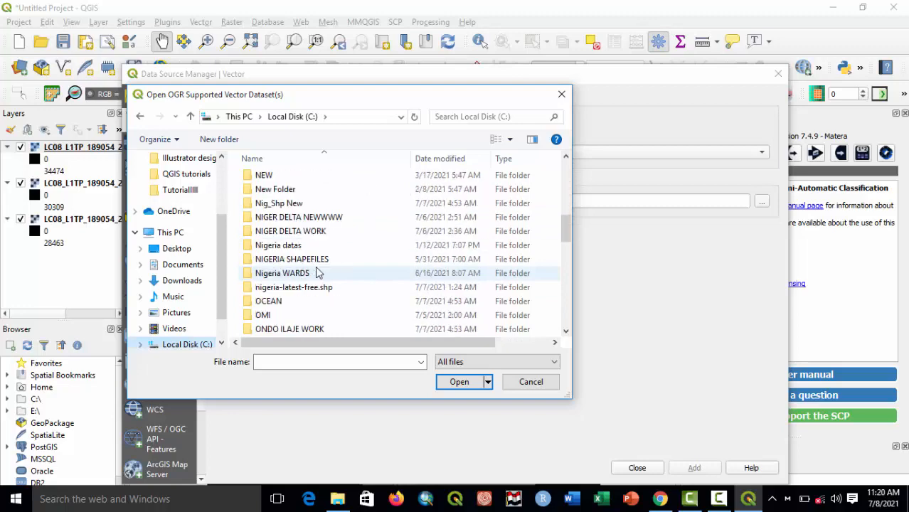
scroll(317, 276, "down", 1)
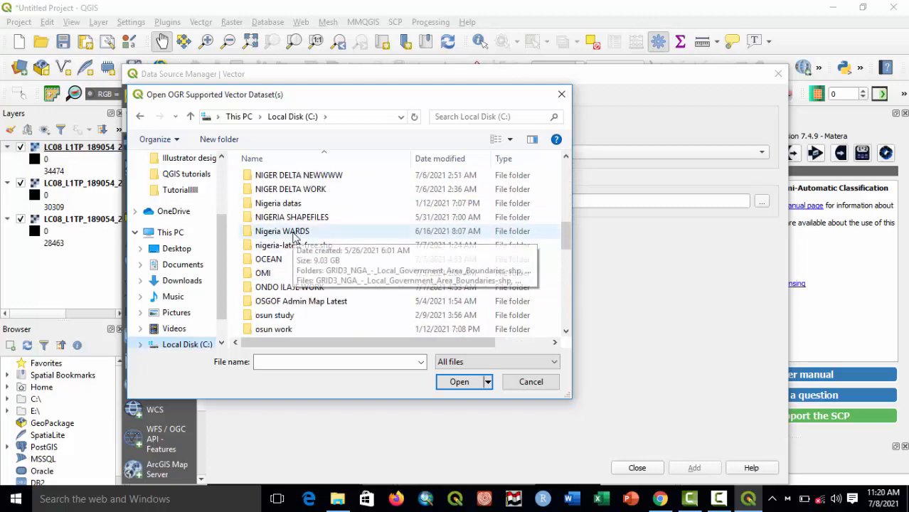
double_click(278, 203)
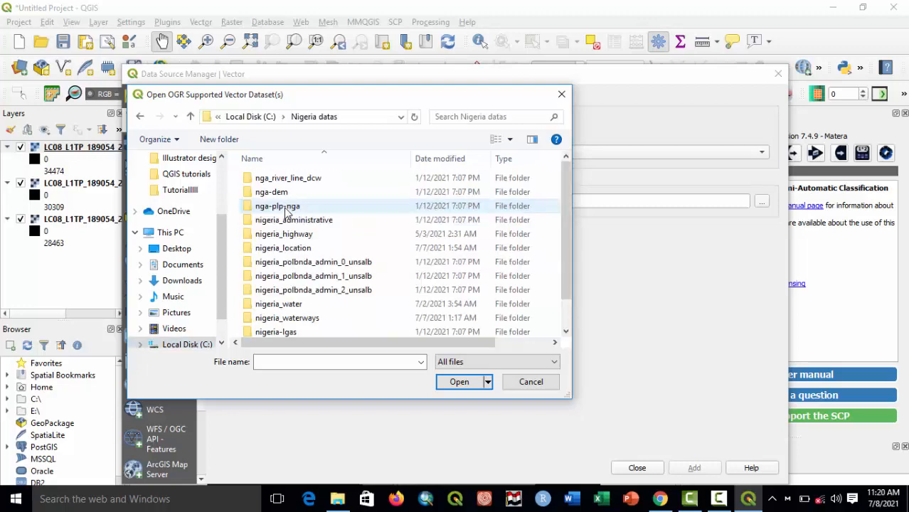
Browse through nigeria_polbnda_admin_1_unsalb and Admin_1 to the NGA_cnty_admin1 folder.
double_click(362, 275)
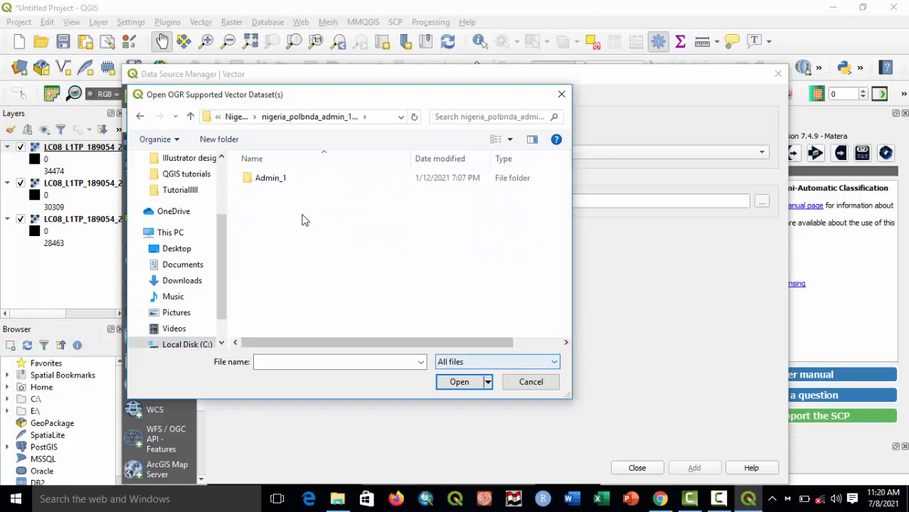
double_click(272, 180)
double_click(288, 179)
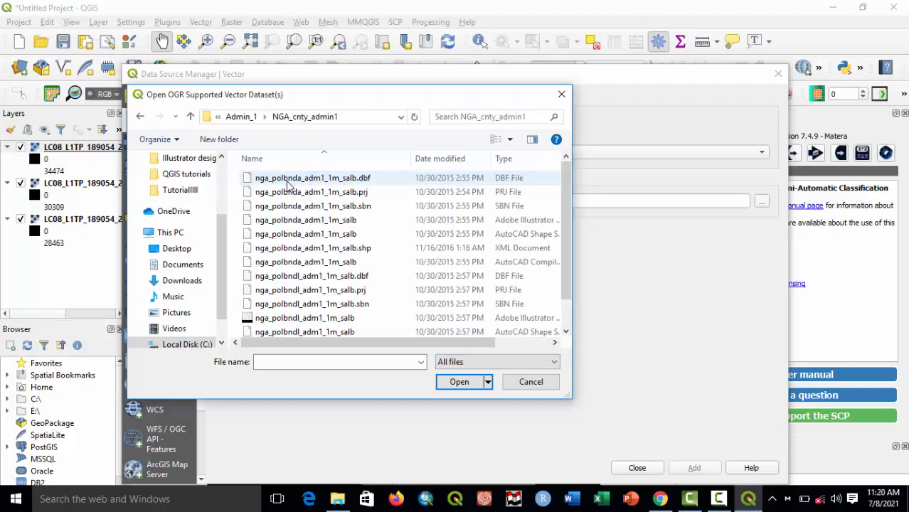
Filter the files to ESRI Shapefiles and add nga_polbnda_adm1_1m_salb to the project as a vector layer.
left_click(496, 361)
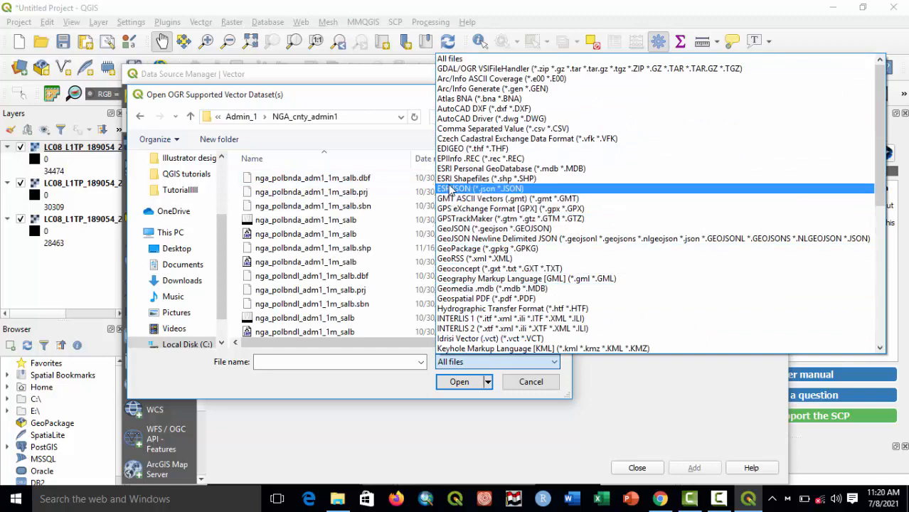
left_click(490, 179)
left_click(295, 178)
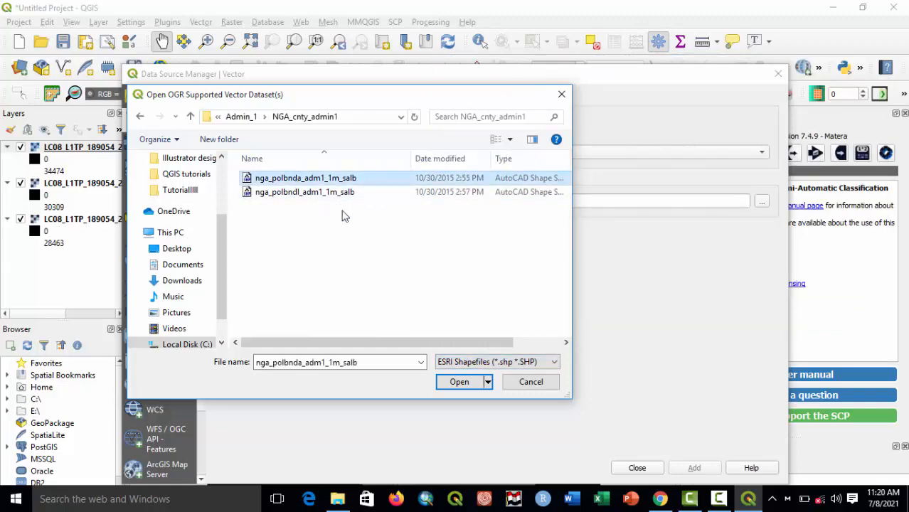
left_click(471, 381)
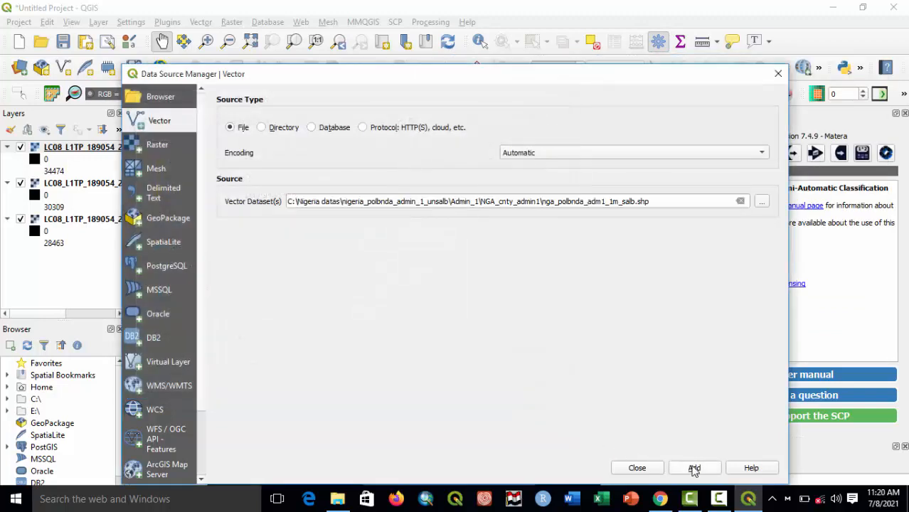
left_click(694, 468)
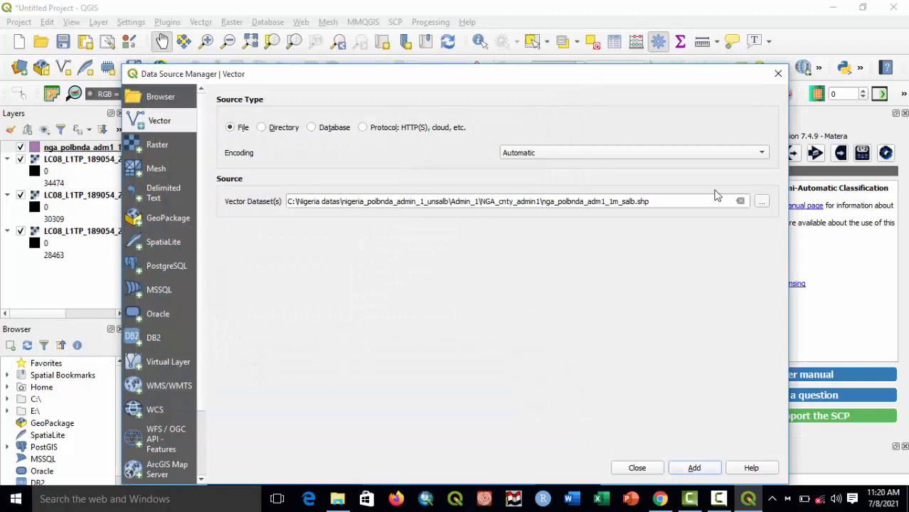
Browse for another vector dataset to the NGA_cnty_admin2 folder, inside nigeria_polbnda_admin_2_unsalb and Admin_2 in Nigeria datas on drive C.
left_click(762, 201)
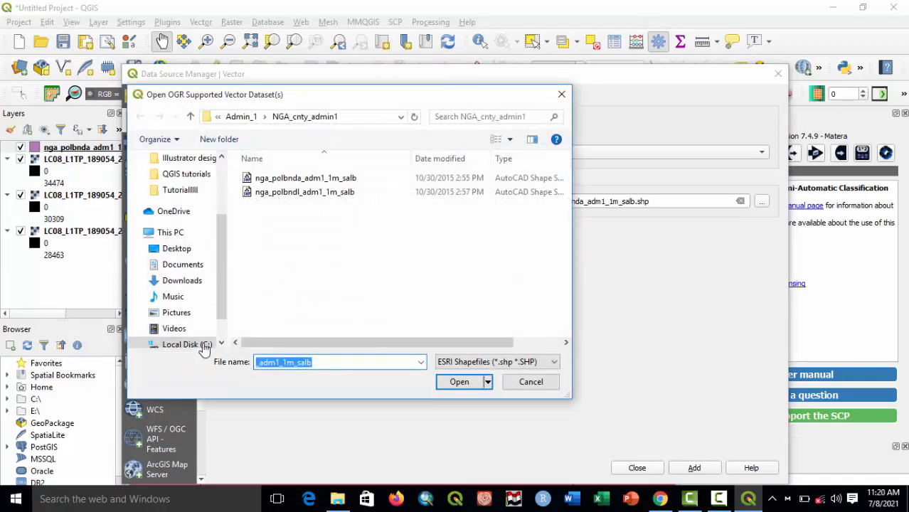
left_click(204, 345)
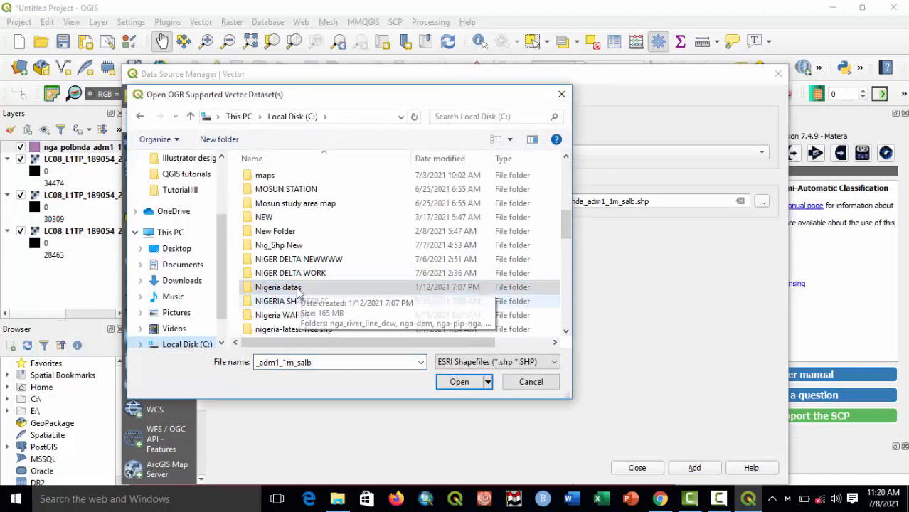
double_click(298, 288)
left_click(332, 291)
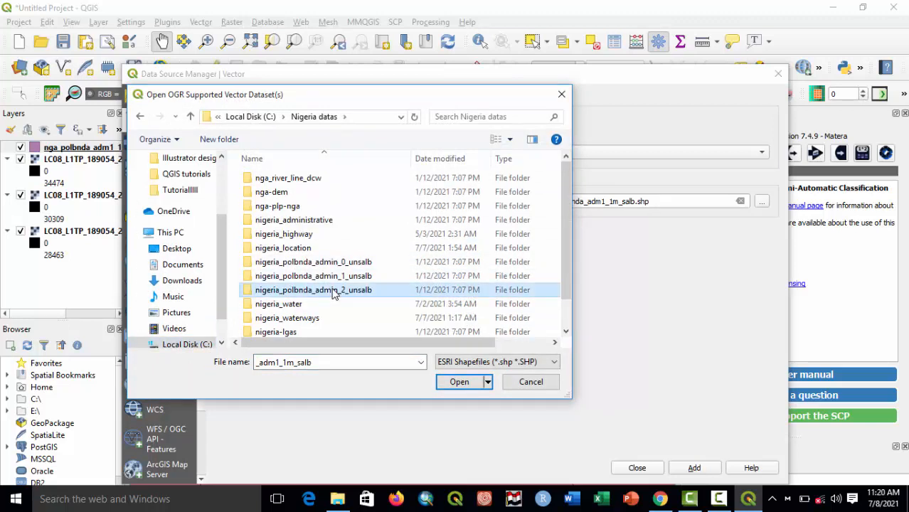
double_click(332, 291)
double_click(280, 178)
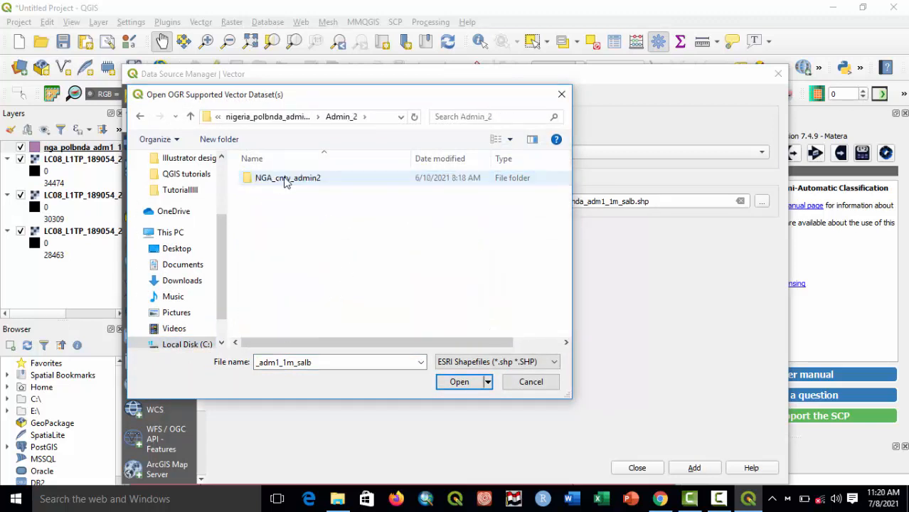
double_click(285, 180)
Add the nga_polnda_adm2_1m_salb shapefile to the project and close the data source dialog.
left_click(301, 193)
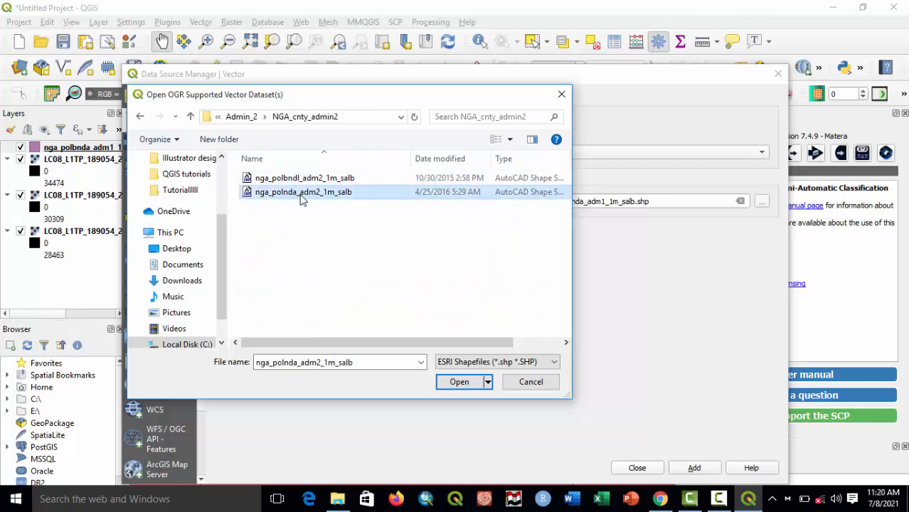
left_click(458, 382)
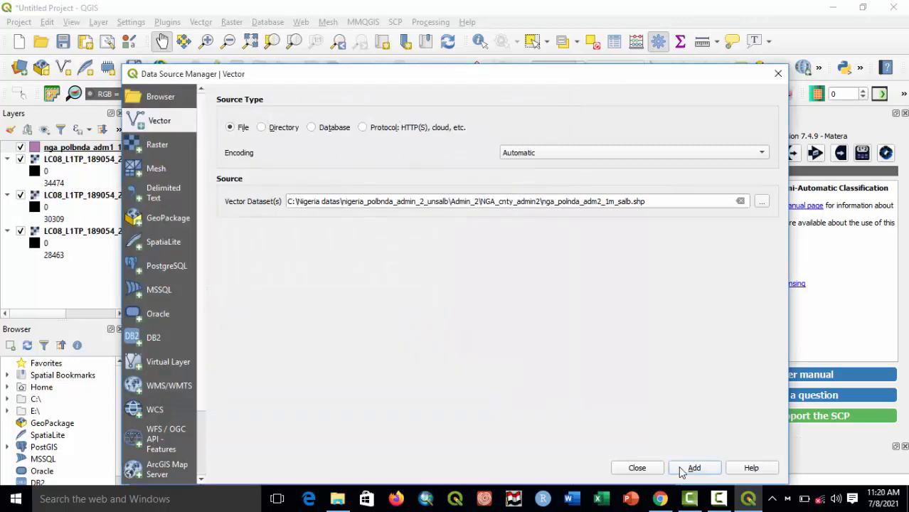
left_click(691, 468)
left_click(637, 467)
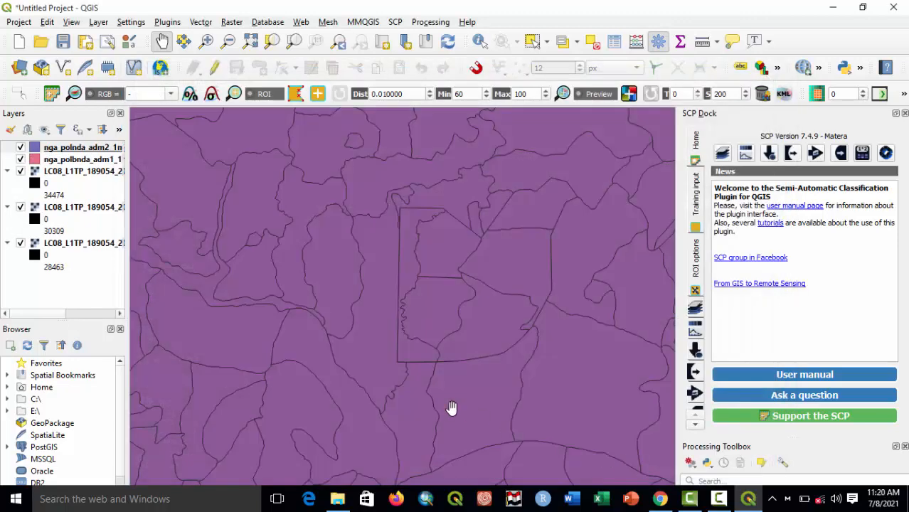
Set the simple fill style of the nga_polbnda_adm1_1m_salb layer to No Brush.
left_click(35, 160)
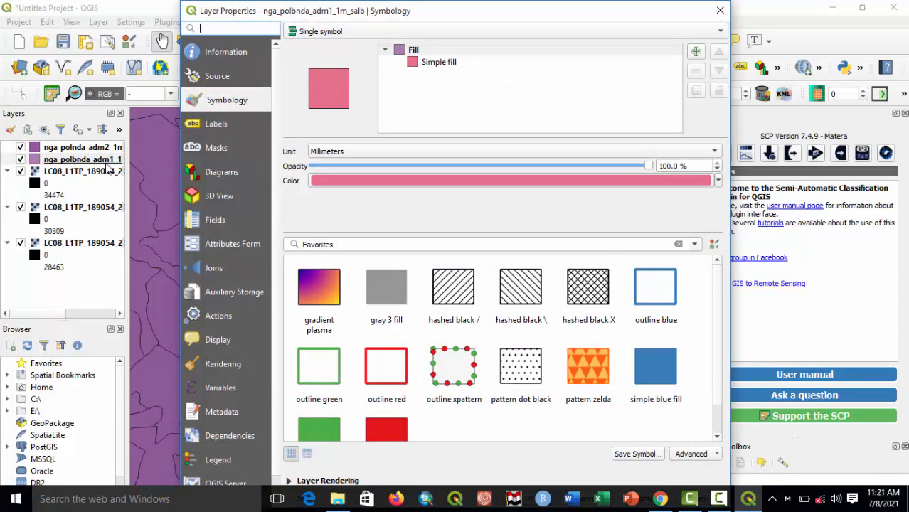
left_click(425, 63)
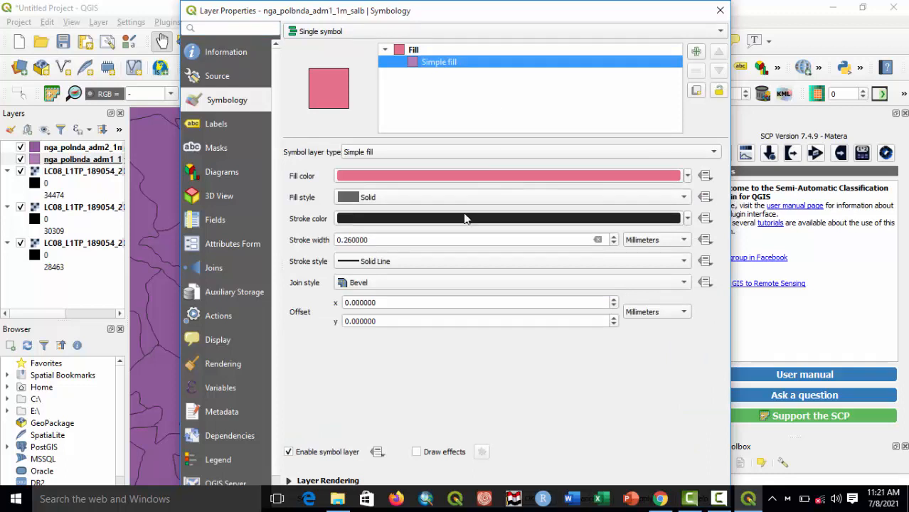
left_click(404, 199)
left_click(404, 209)
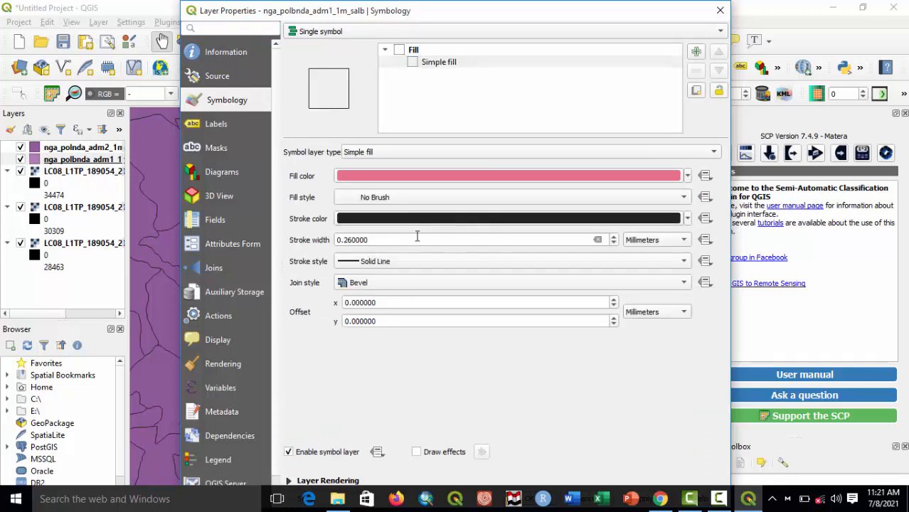
Increase the adm1 layer's stroke width to 0.66 mm and apply the symbology.
left_click(616, 240)
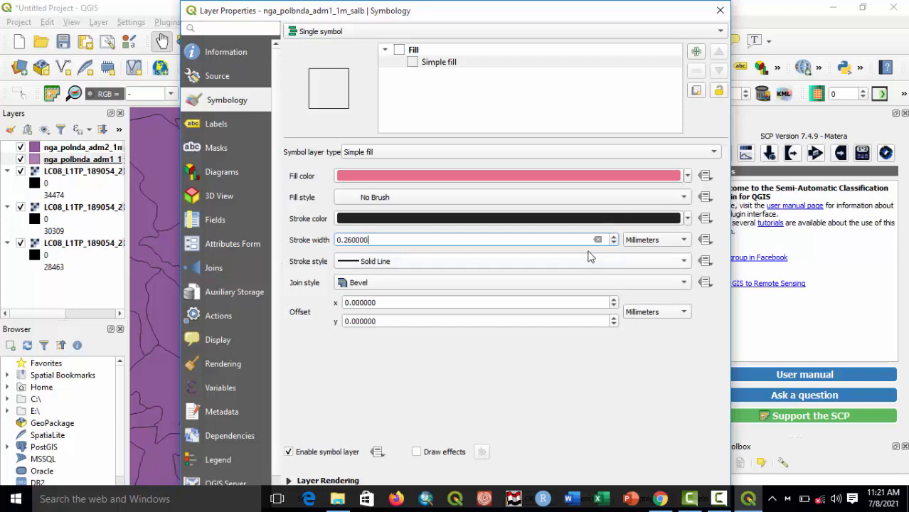
left_click(614, 238)
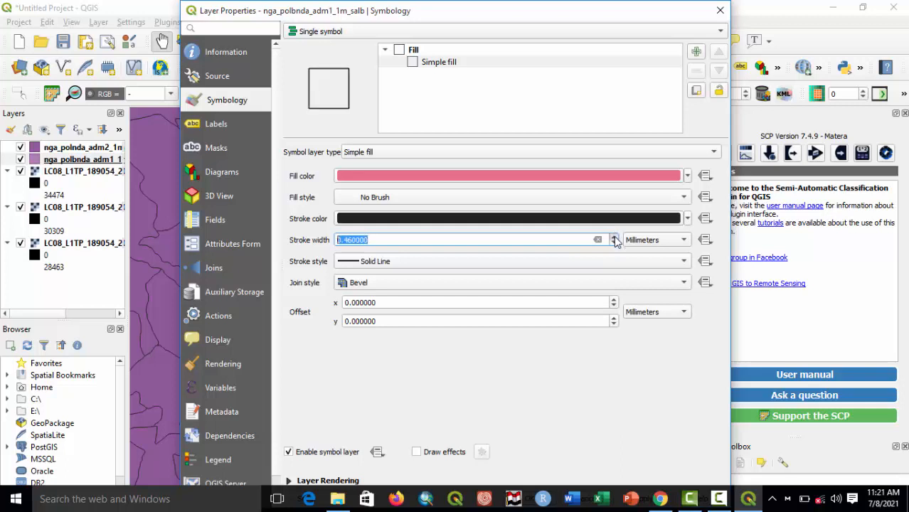
left_click(613, 238)
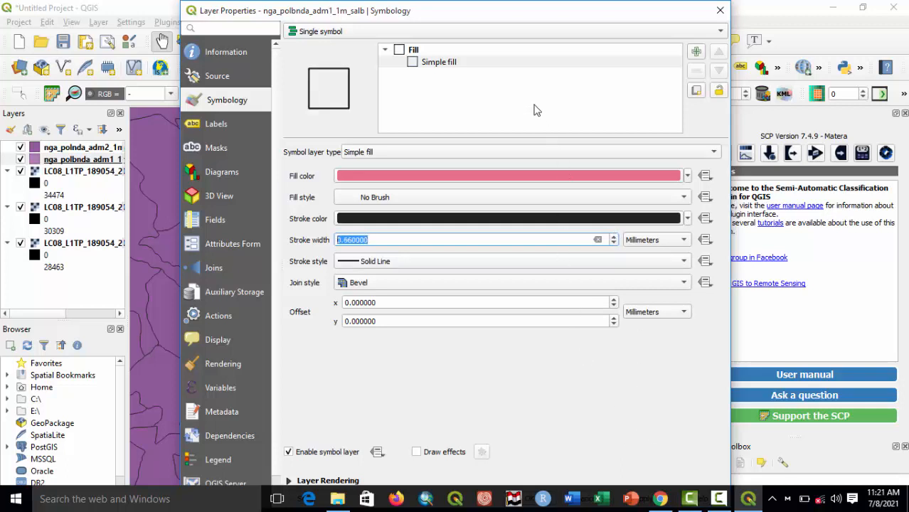
left_click_drag(550, 7, 523, 22)
left_click(613, 357)
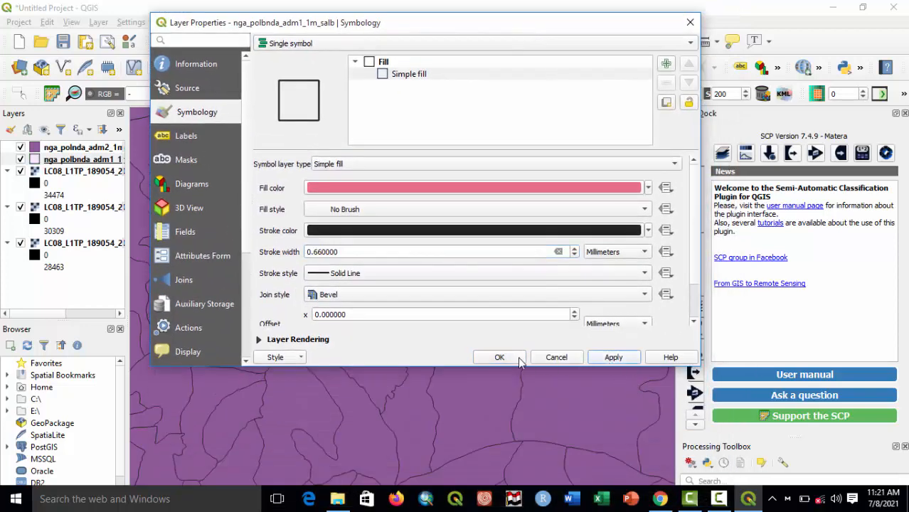
left_click(519, 358)
Set the simple fill style of the nga_polnda_adm2_1m_salb layer to No Brush and apply the symbology.
left_click(37, 149)
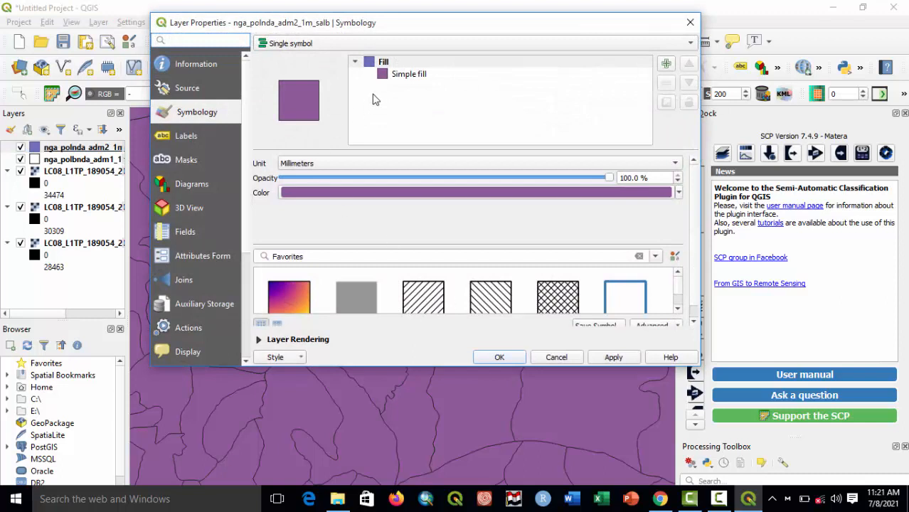
left_click(388, 75)
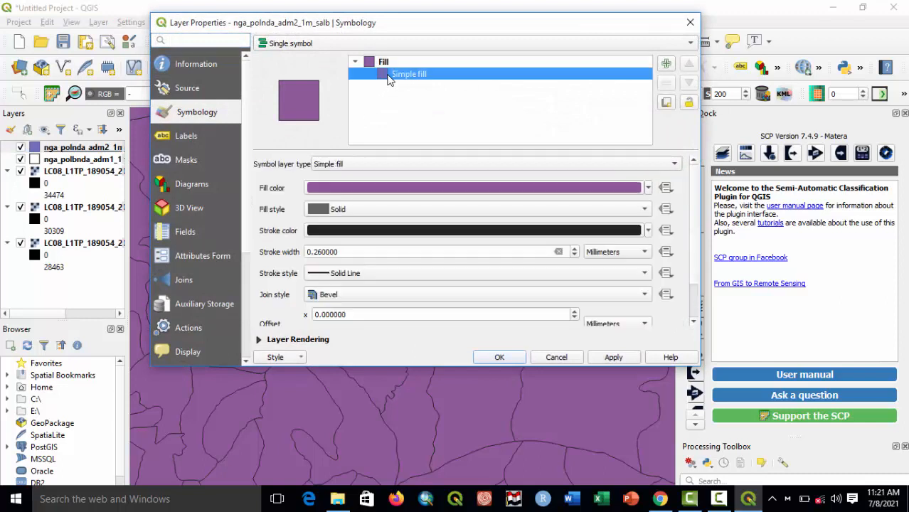
left_click(396, 207)
left_click(360, 225)
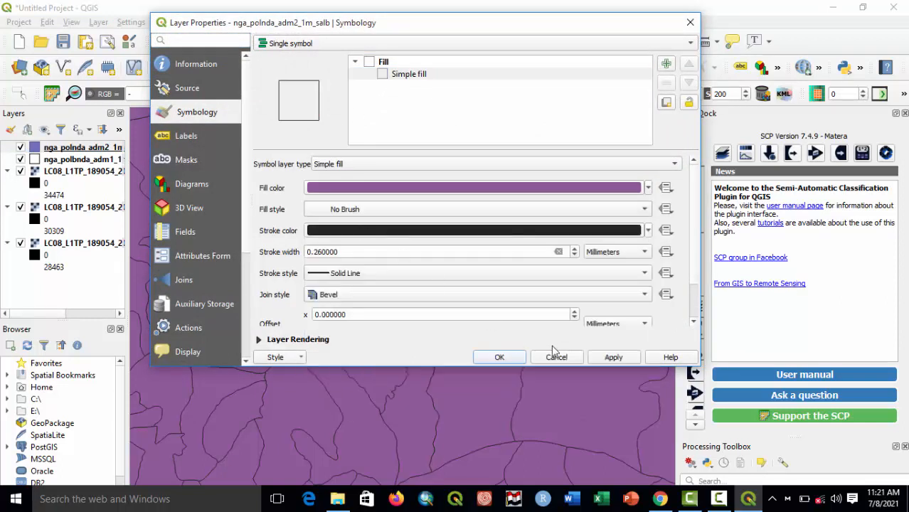
left_click(596, 361)
left_click(511, 358)
Select all six adm2 polygons inside the thick Abuja state boundary on the map.
left_click_drag(521, 295, 459, 315)
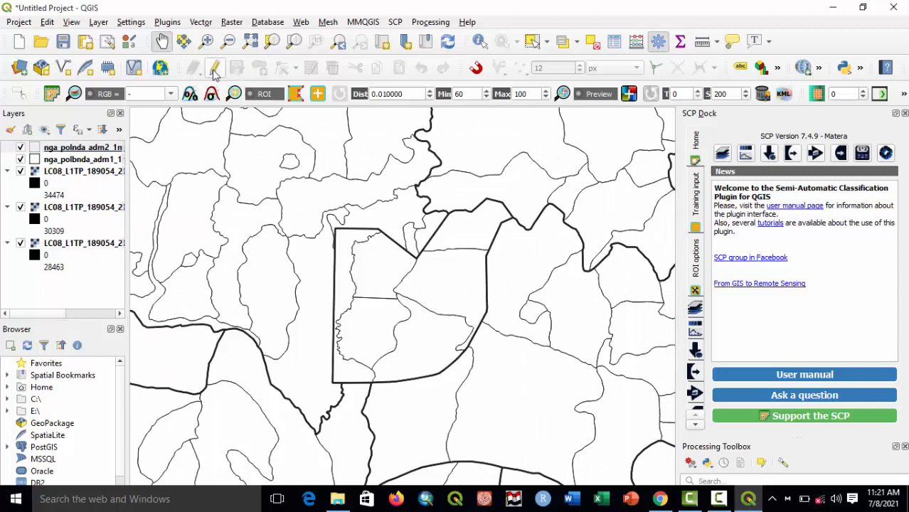
left_click(532, 43)
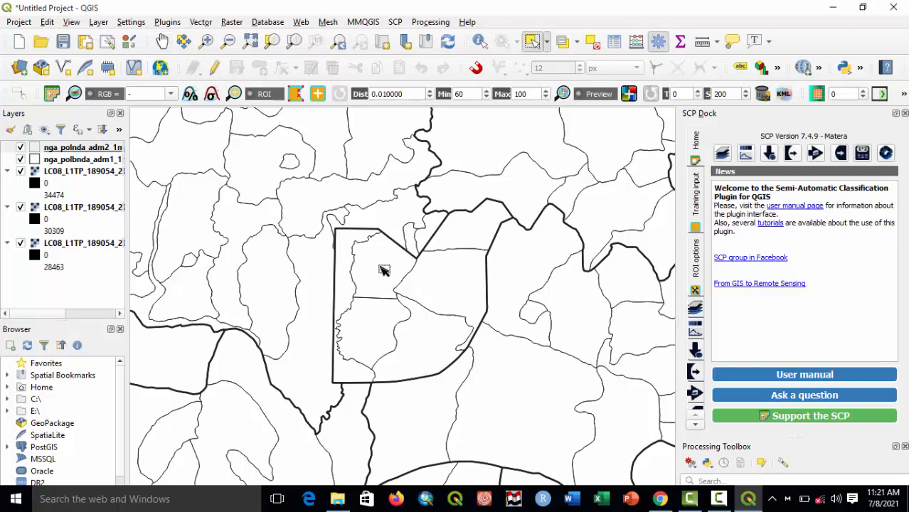
left_click(348, 276)
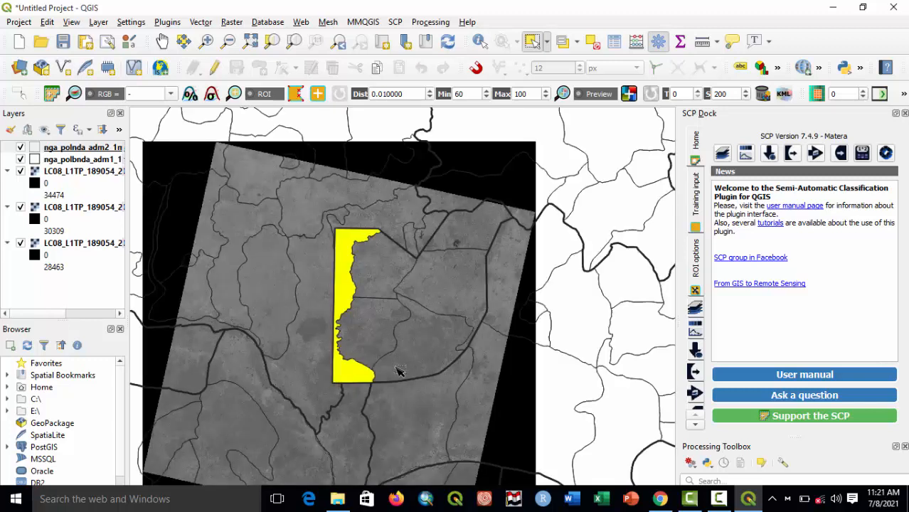
left_click(369, 320, "shift")
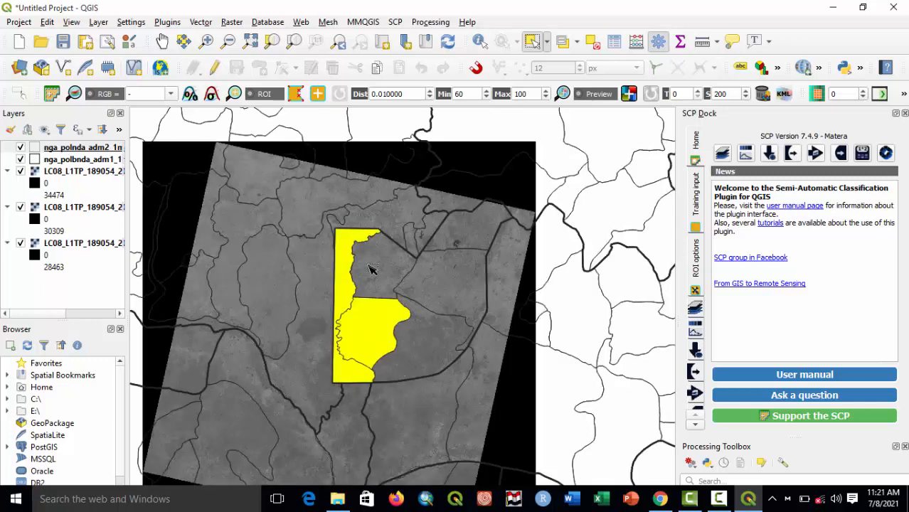
left_click(373, 270, "shift")
left_click(434, 276, "shift")
left_click(462, 238, "shift")
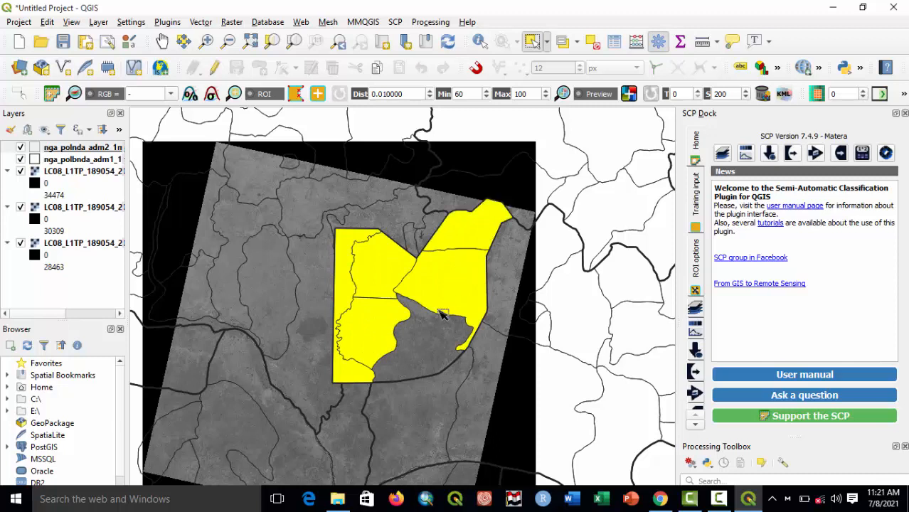
left_click(423, 346, "shift")
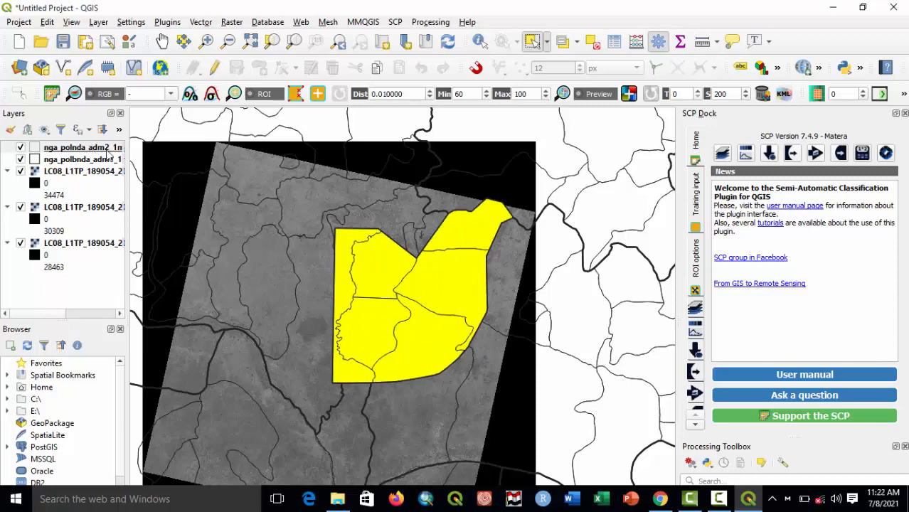
Export the selected adm2 features as an ESRI Shapefile named abujaaa in the tutorial folder on drive C and add it to the map.
right_click(82, 149)
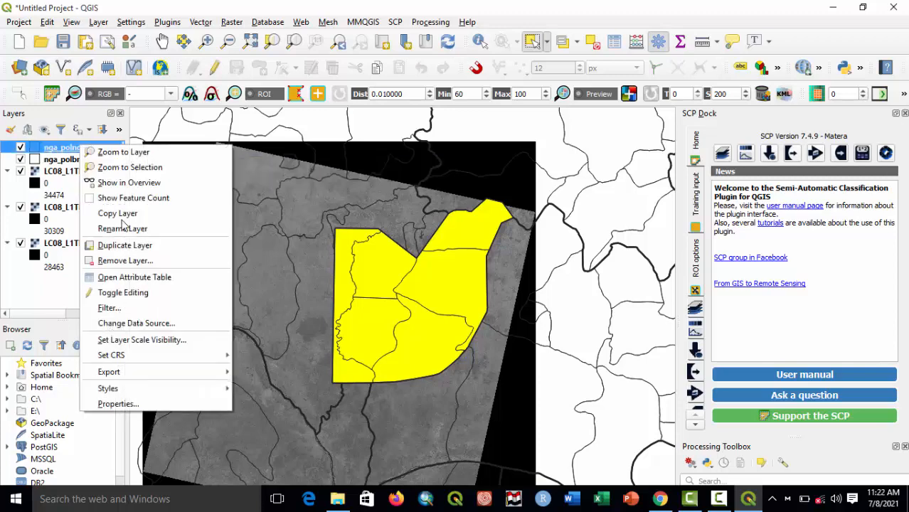
mouse_move(177, 377)
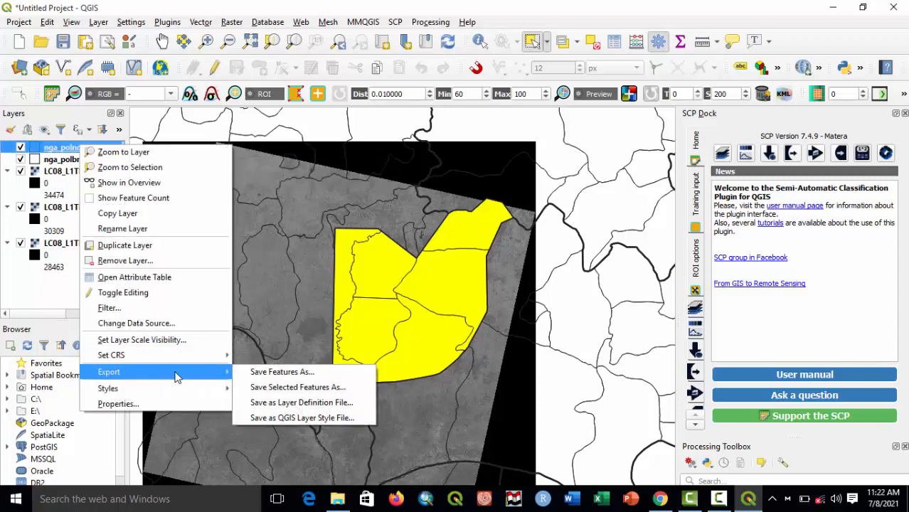
left_click(283, 390)
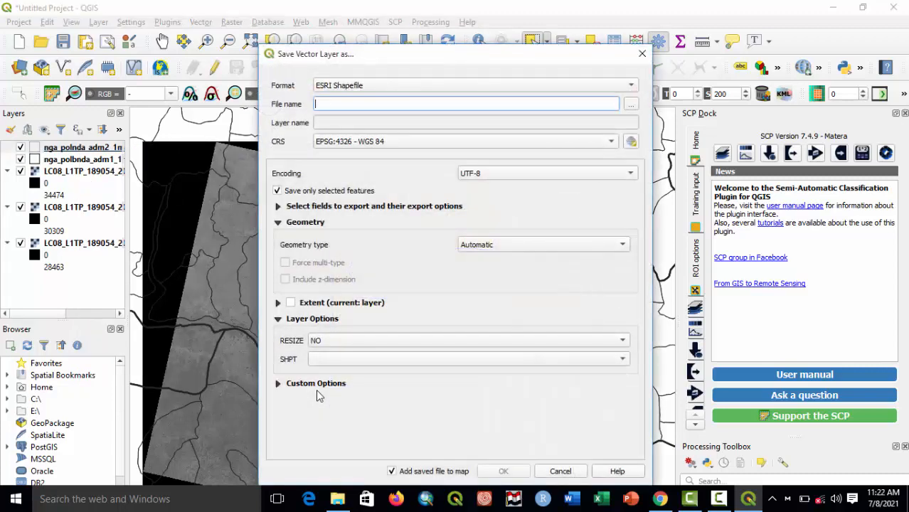
left_click(631, 105)
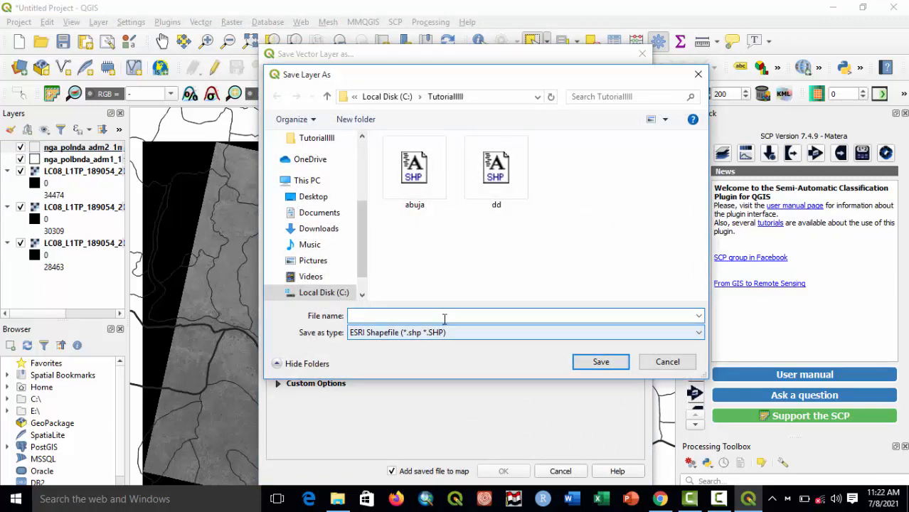
left_click(444, 317)
type("ab")
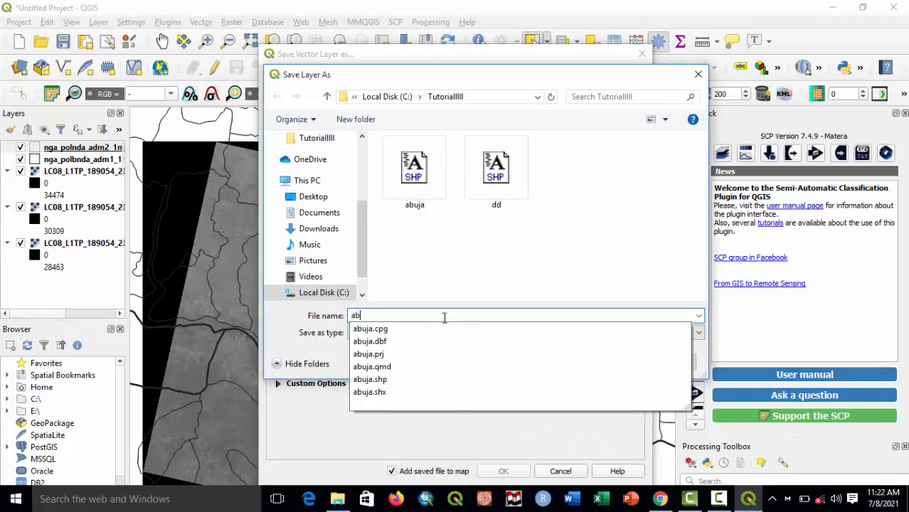
type("ujaaa")
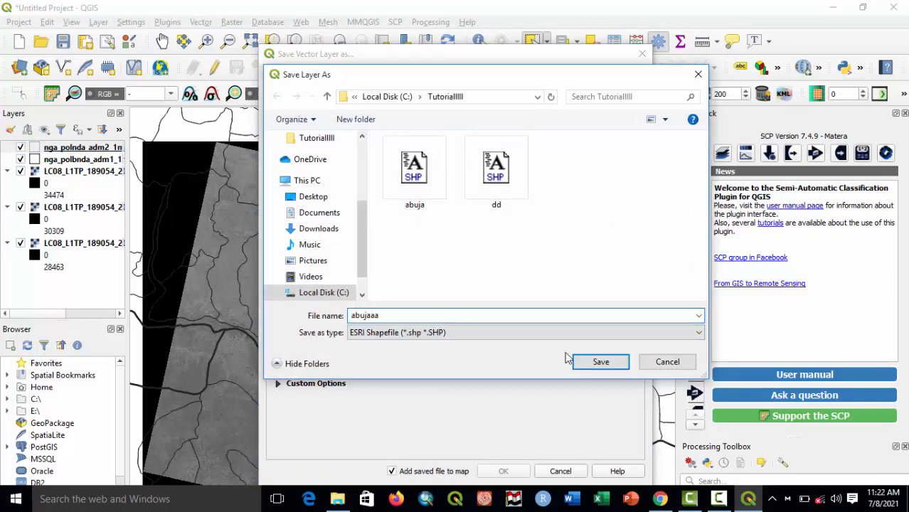
left_click(599, 362)
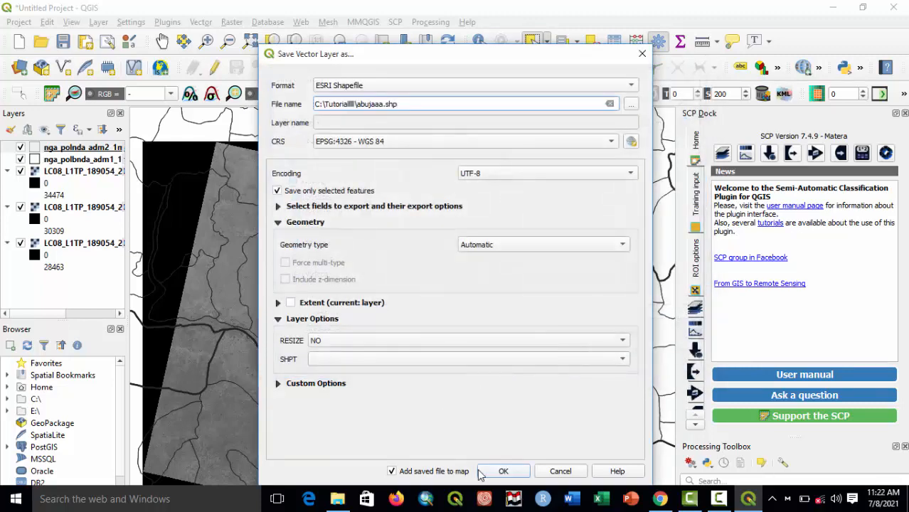
left_click(501, 471)
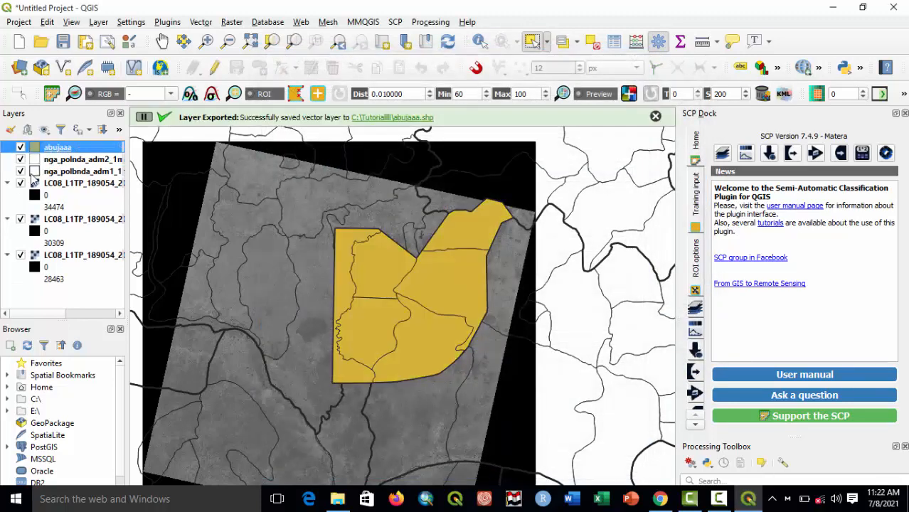
Remove the adm2 and adm1 Nigeria boundary layers from the project.
right_click(47, 163)
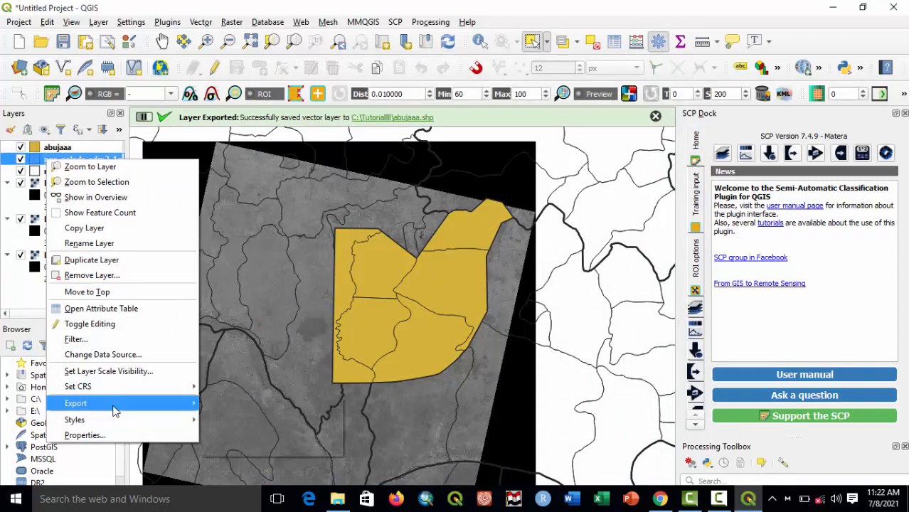
left_click(96, 277)
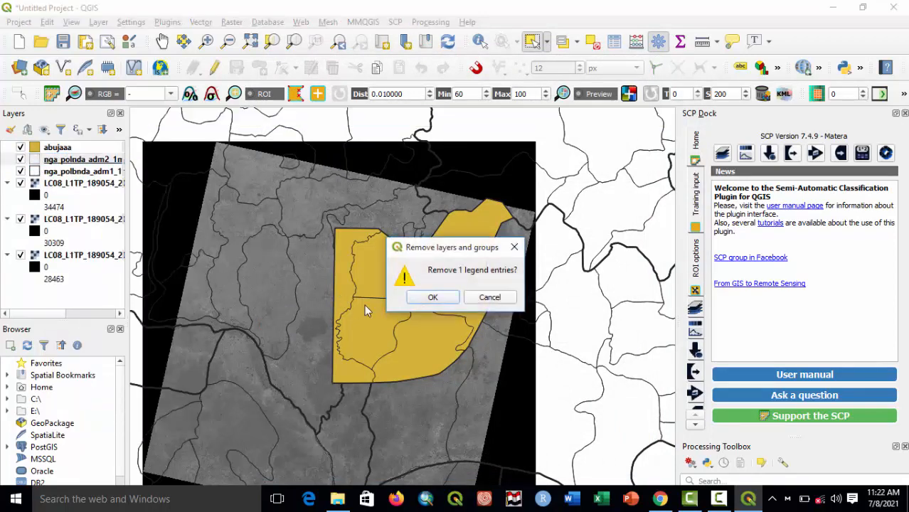
left_click(430, 302)
right_click(75, 159)
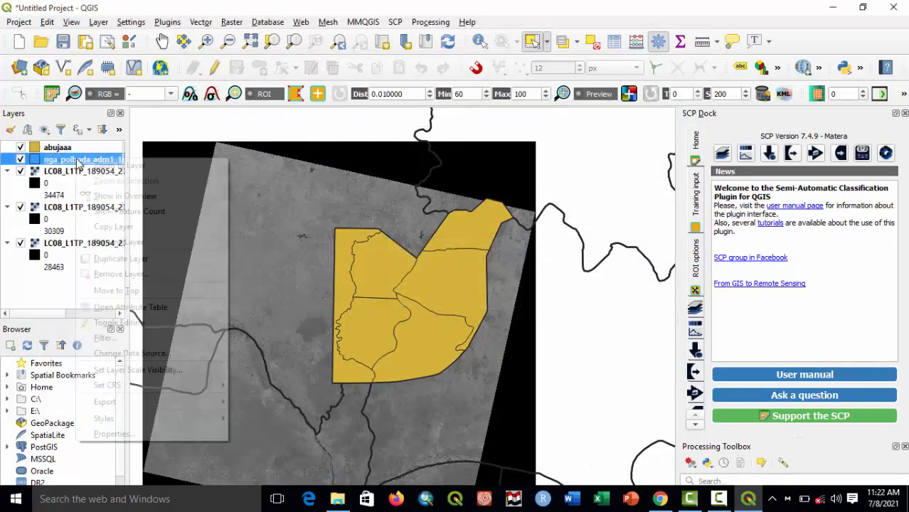
left_click(118, 274)
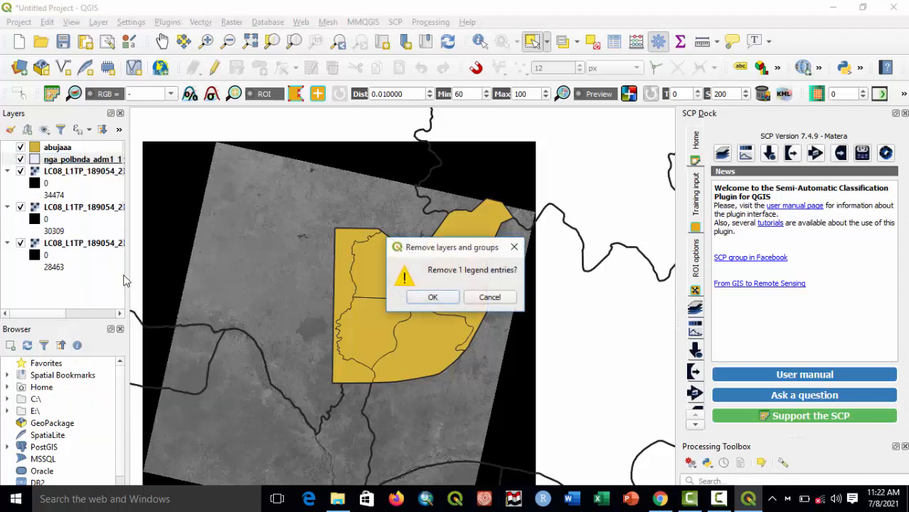
left_click(432, 299)
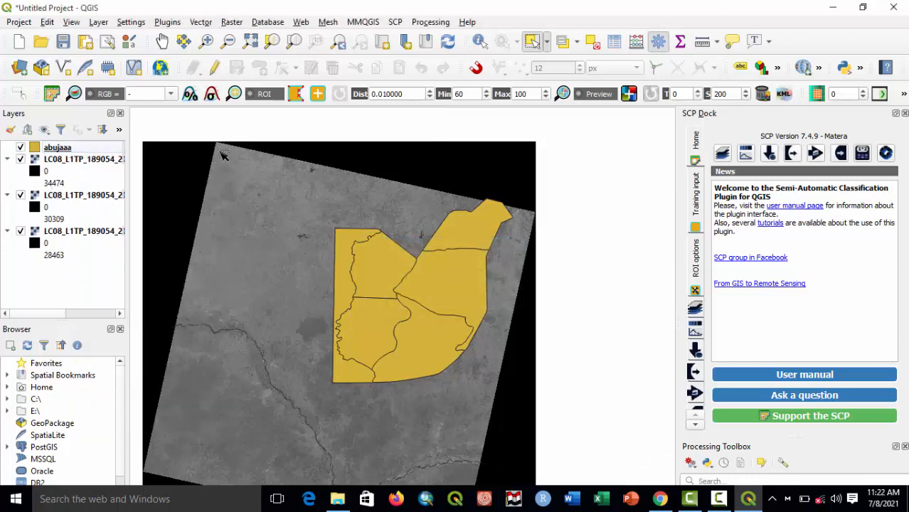
Set the simple fill style of the abujaaa layer to No Brush and accept the symbology.
left_click(34, 148)
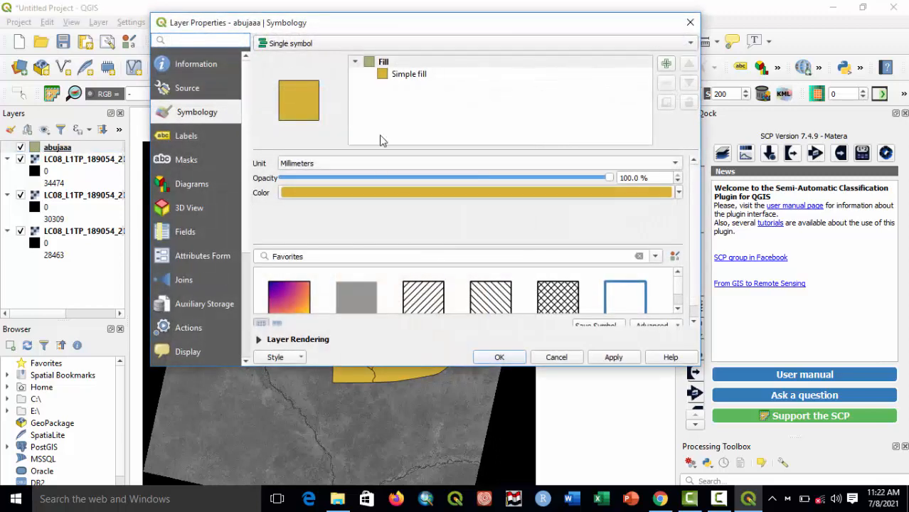
left_click(393, 74)
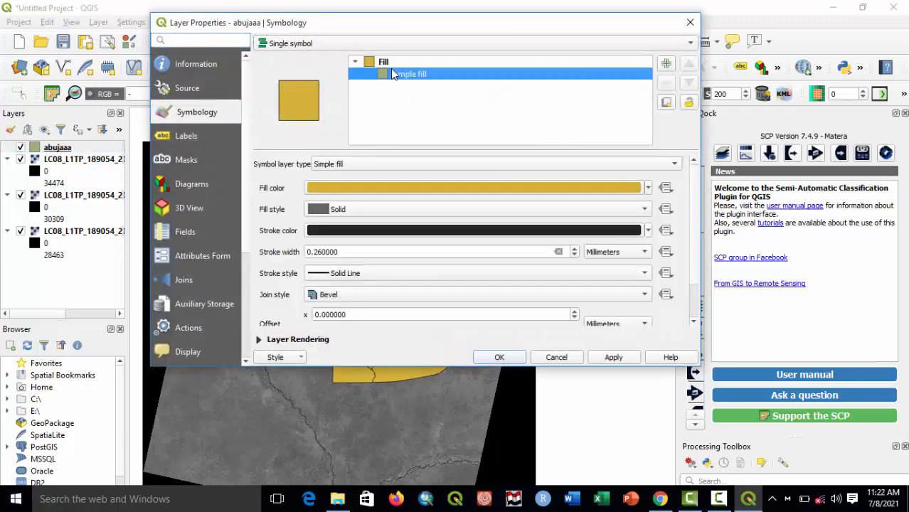
left_click(348, 209)
left_click(348, 223)
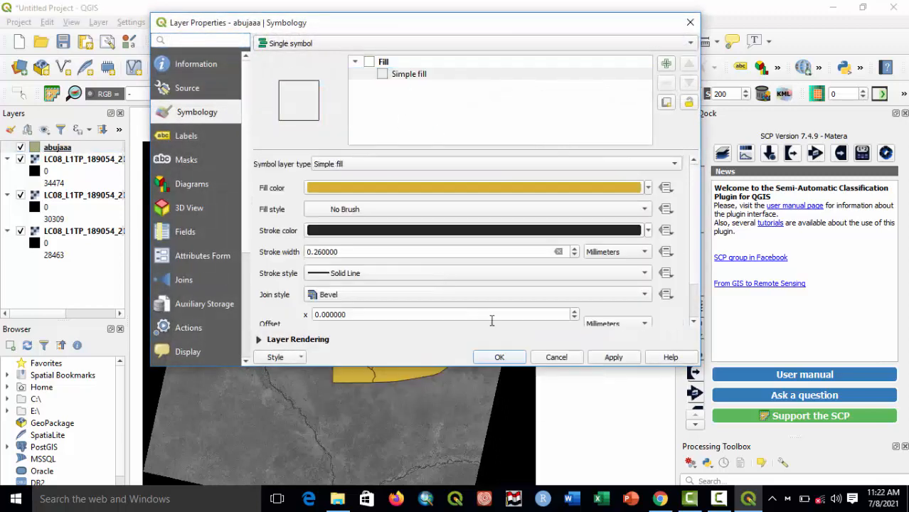
left_click(505, 357)
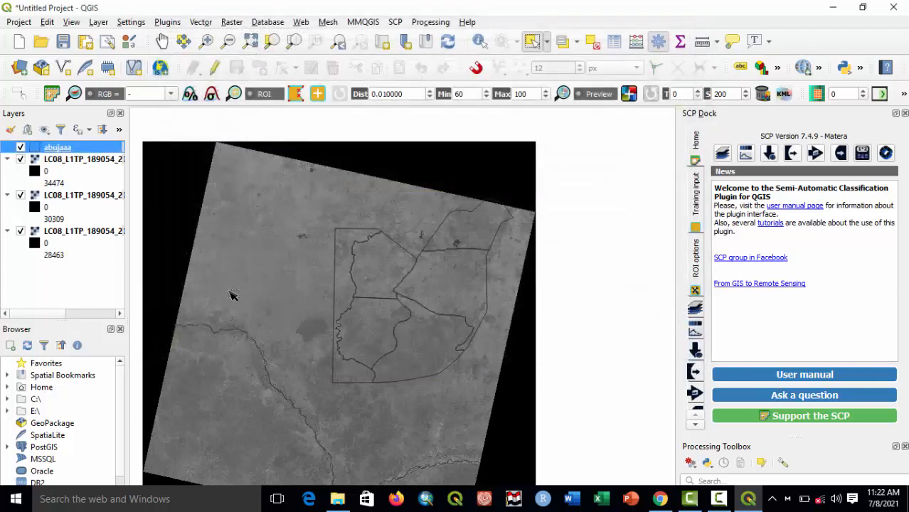
Set up Clip Raster by Mask Layer with Landsat band B3 as input, abujaaa as mask, and the input raster's resolution kept.
left_click(232, 22)
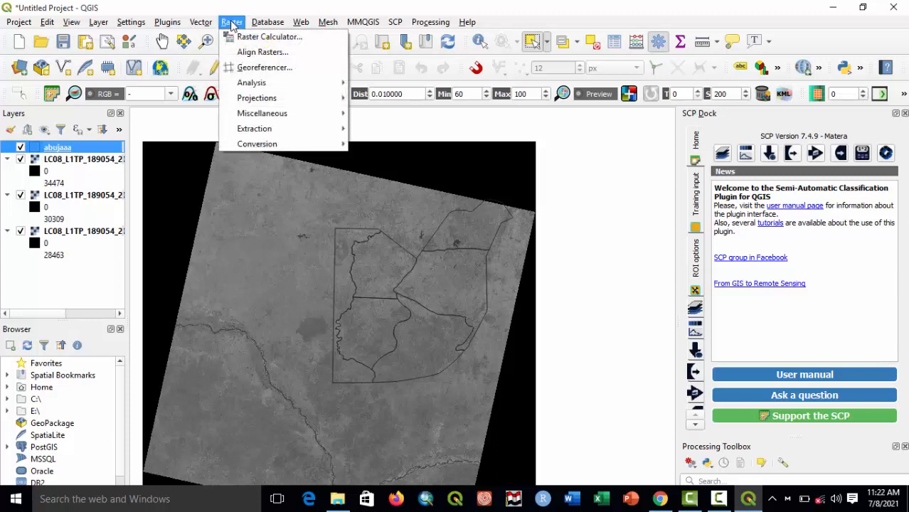
mouse_move(279, 129)
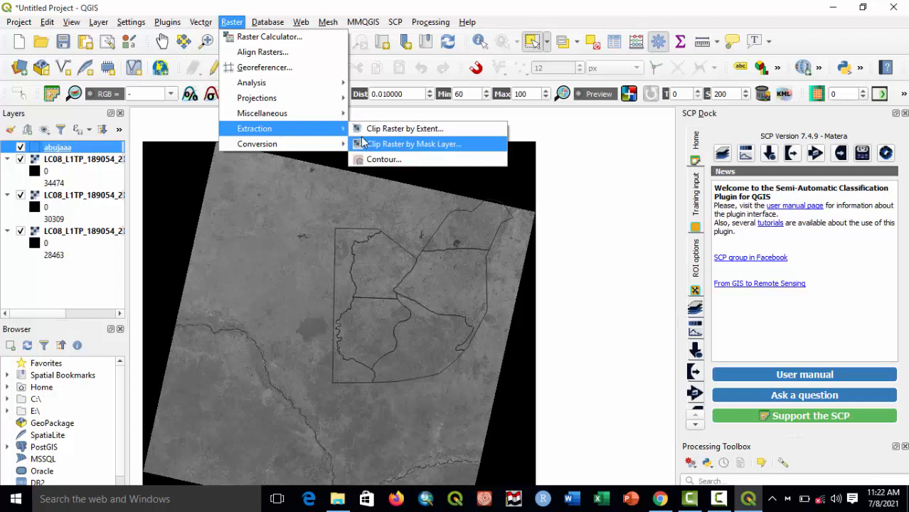
left_click(408, 145)
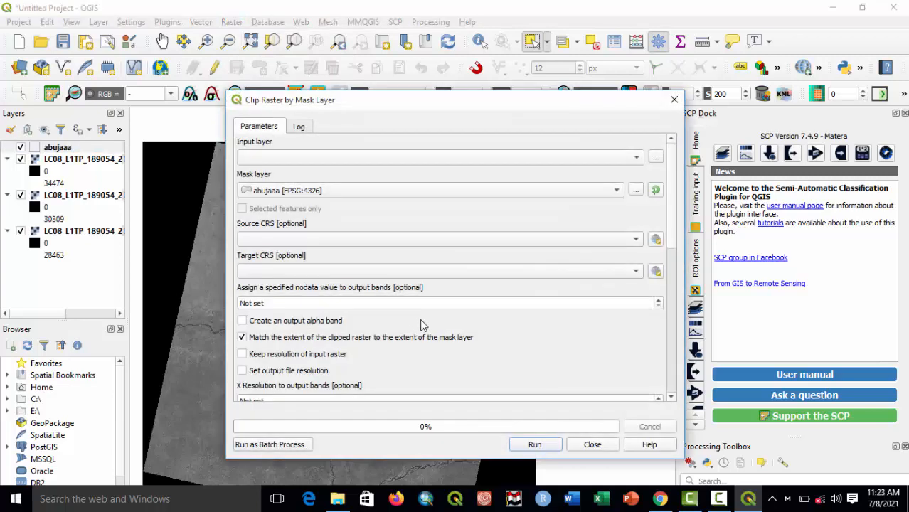
left_click_drag(350, 105, 448, 78)
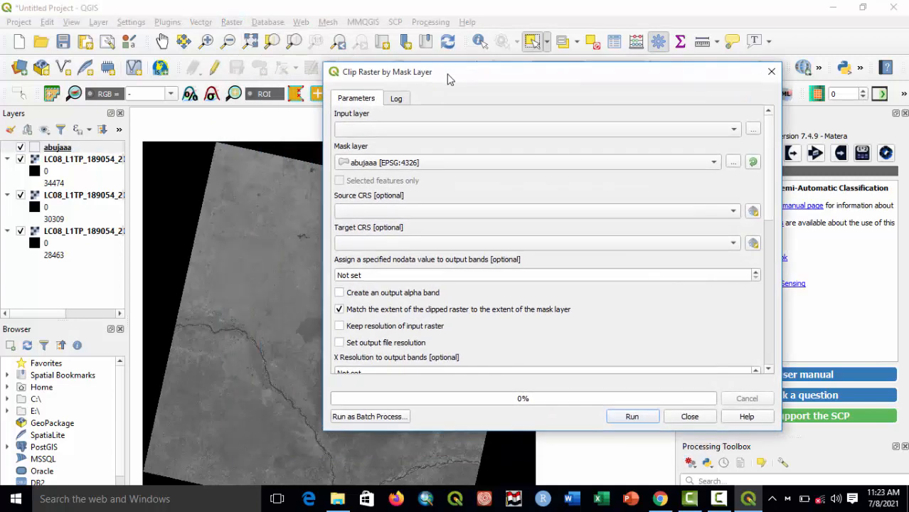
left_click(531, 129)
left_click(459, 130)
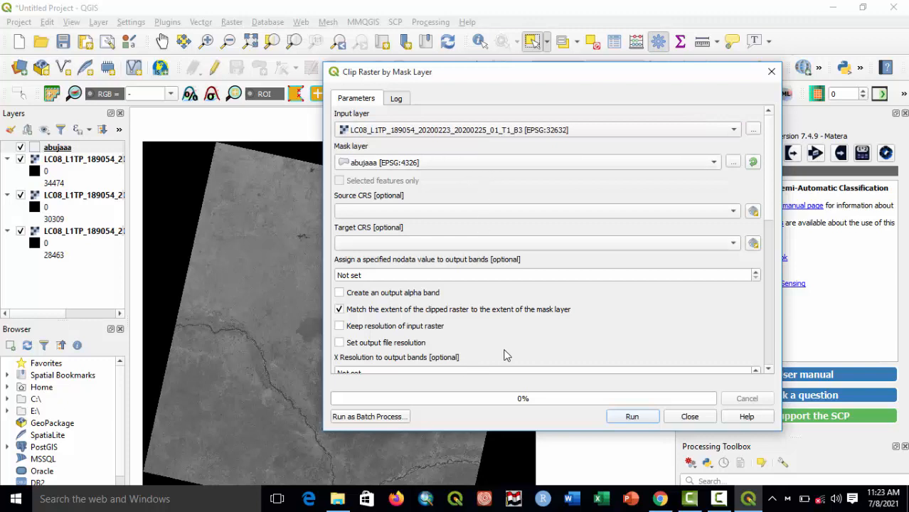
left_click(339, 326)
Set the clipped output to a TIF file named BB1 in the tutorial folder on drive C and run the clip.
scroll(485, 337, "down", 5)
scroll(718, 274, "down", 5)
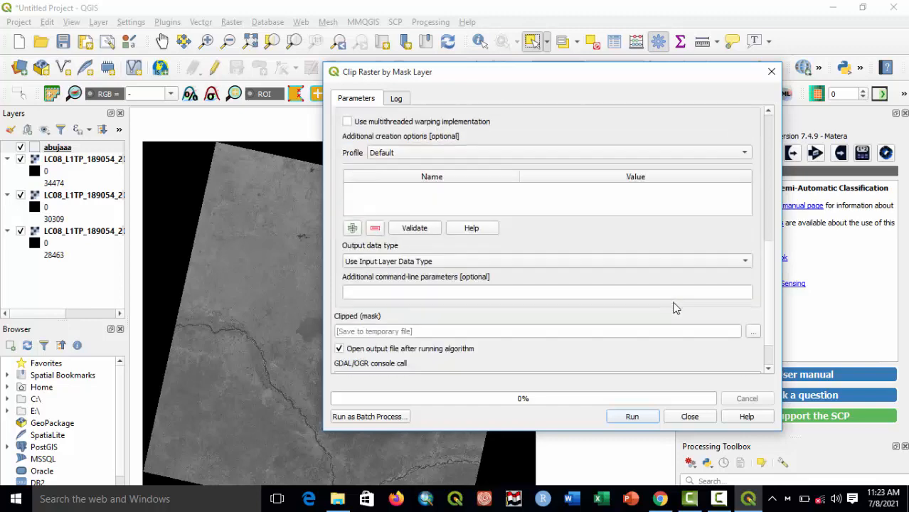
left_click(752, 296)
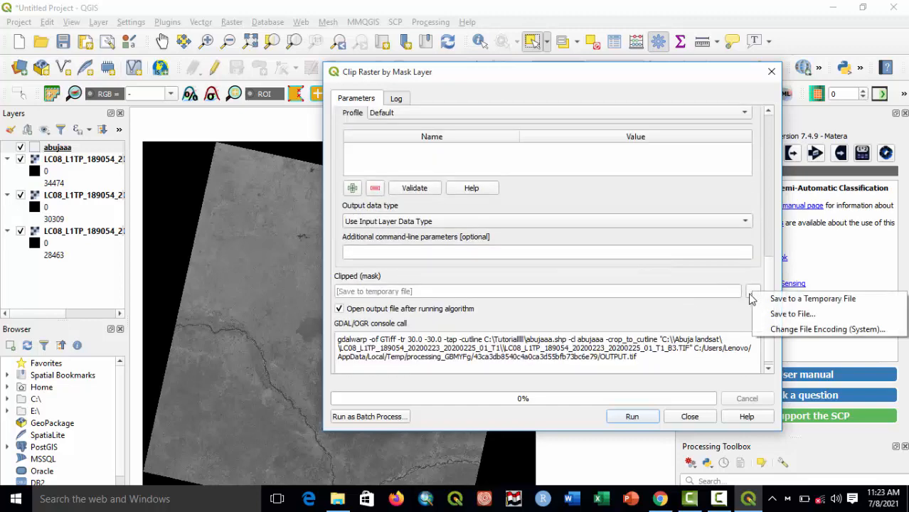
left_click(790, 313)
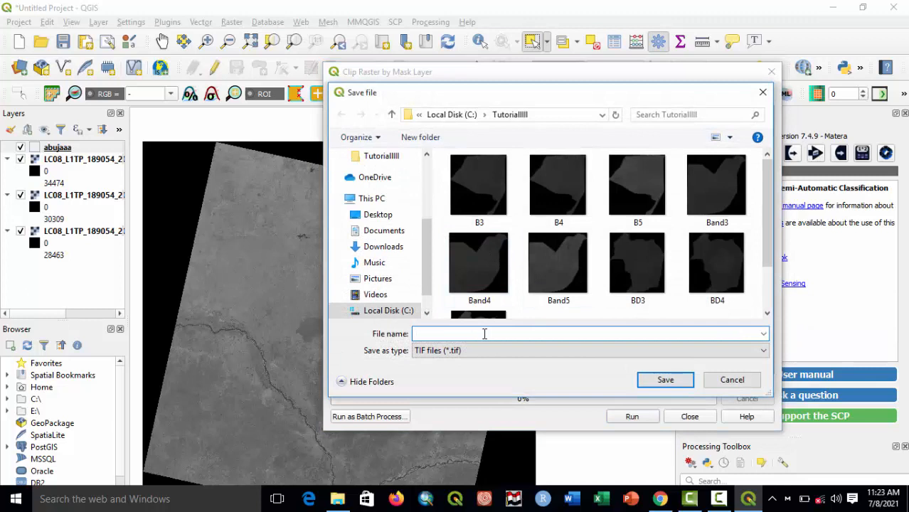
type("BB1")
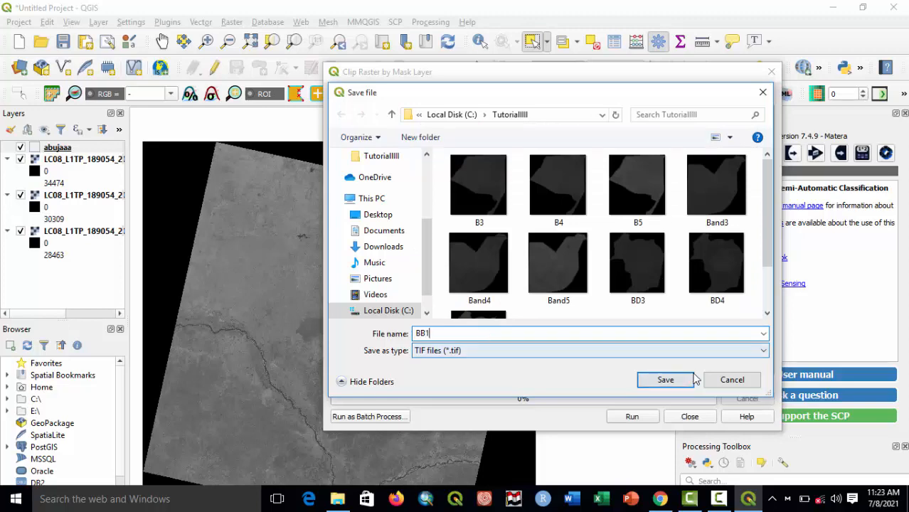
left_click(668, 379)
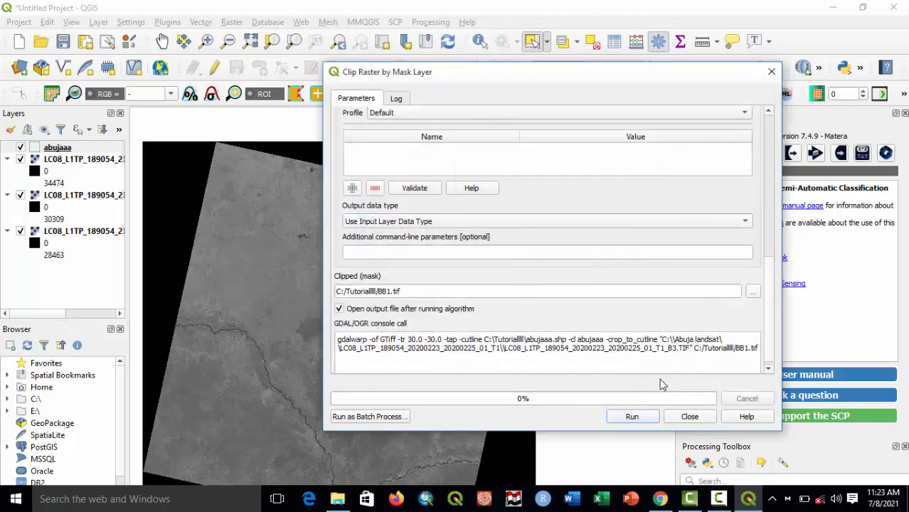
left_click(626, 415)
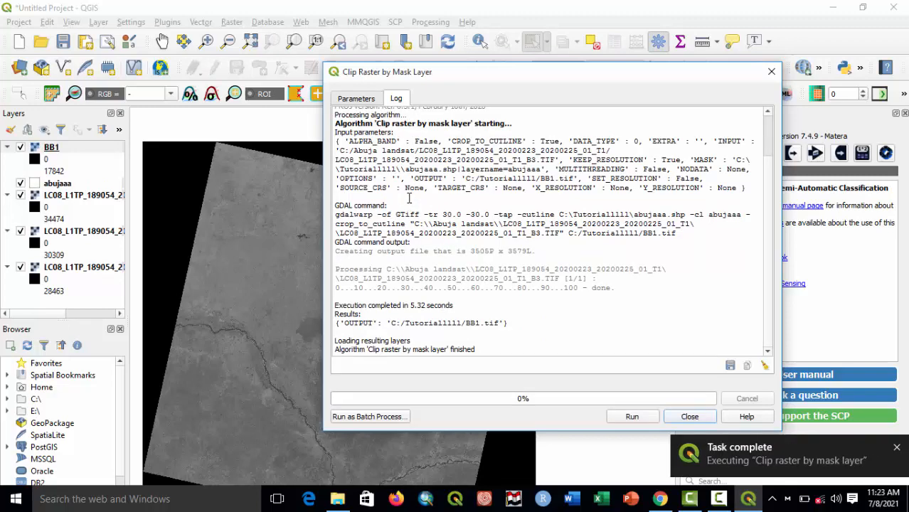
Return to the clip parameters and change the input layer to Landsat band B4.
left_click(358, 98)
left_click_drag(370, 78, 331, 51)
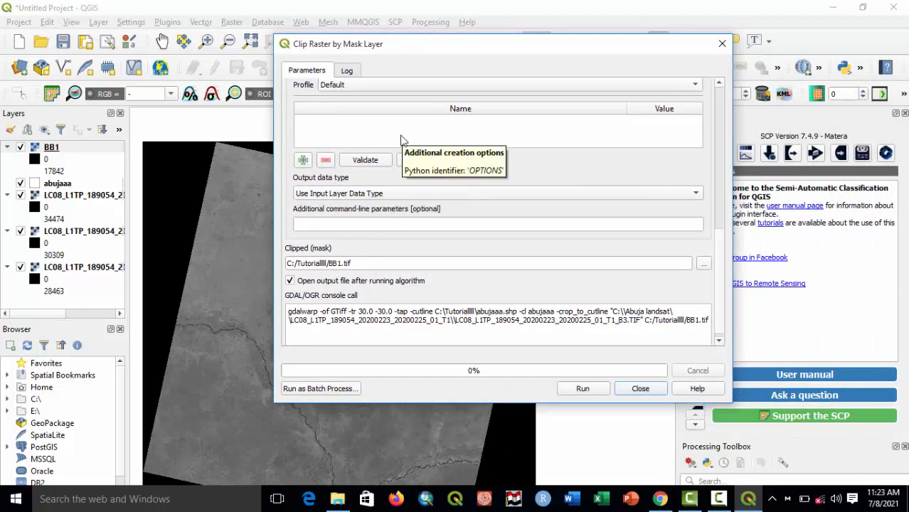
scroll(711, 173, "up", 5)
scroll(713, 173, "up", 2)
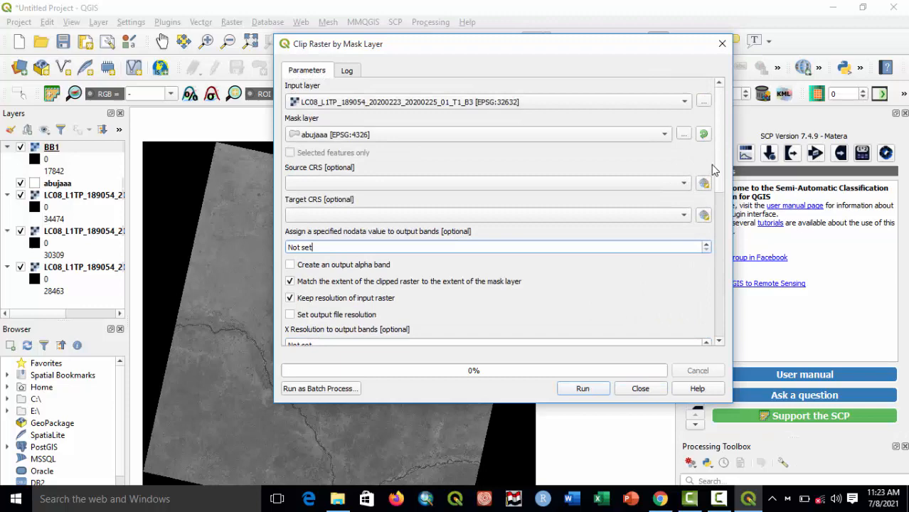
left_click(558, 107)
left_click(517, 114)
Save the clipped band B4 output as BB2 in the tutorial folder and run the clip.
scroll(718, 175, "down", 3)
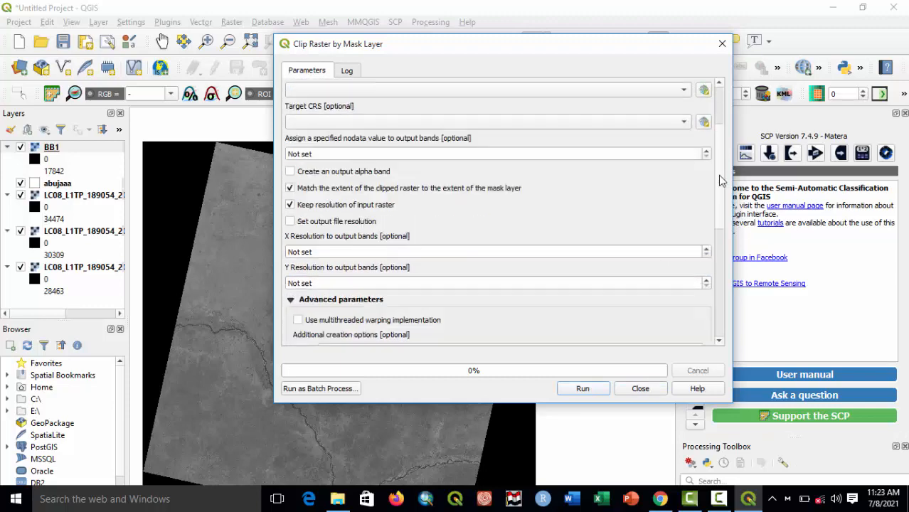
left_click_drag(719, 180, 721, 287)
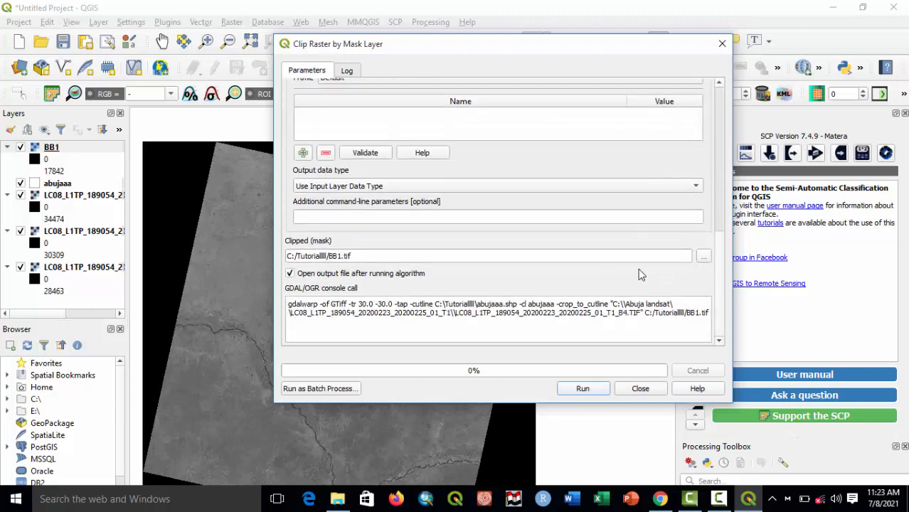
left_click(703, 257)
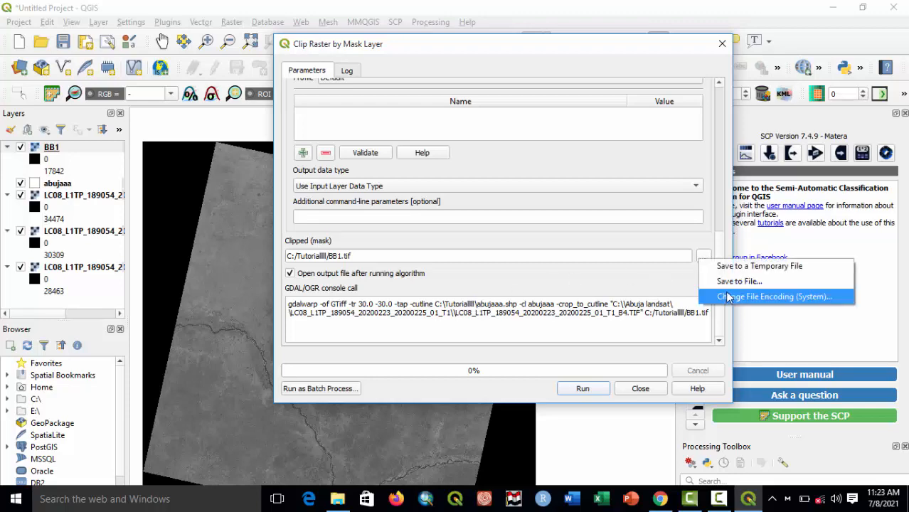
left_click(728, 288)
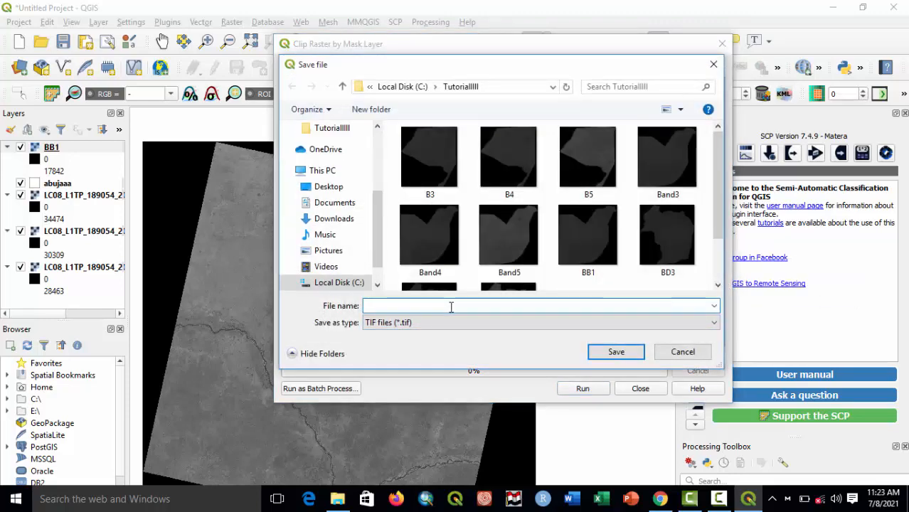
type("BB2")
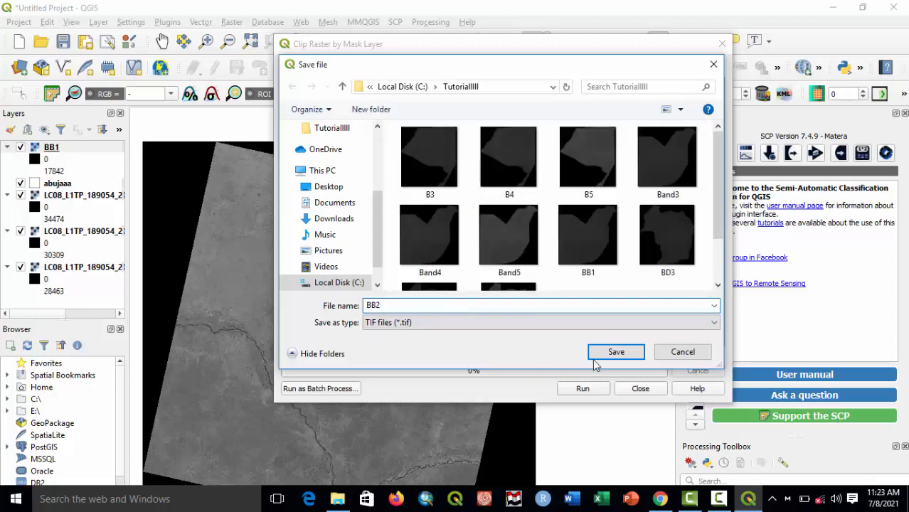
left_click(601, 355)
left_click(581, 389)
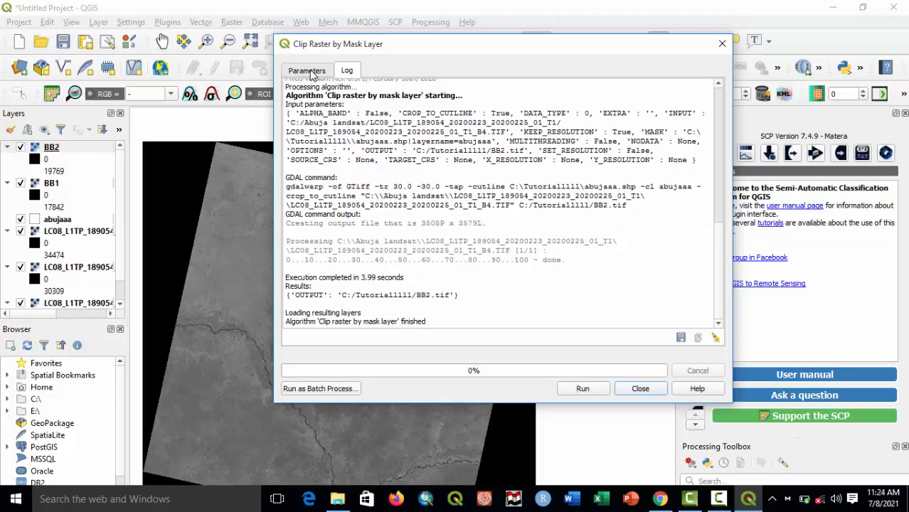
Reopen the clip parameters and choose Landsat band B5 as the input layer.
left_click(308, 71)
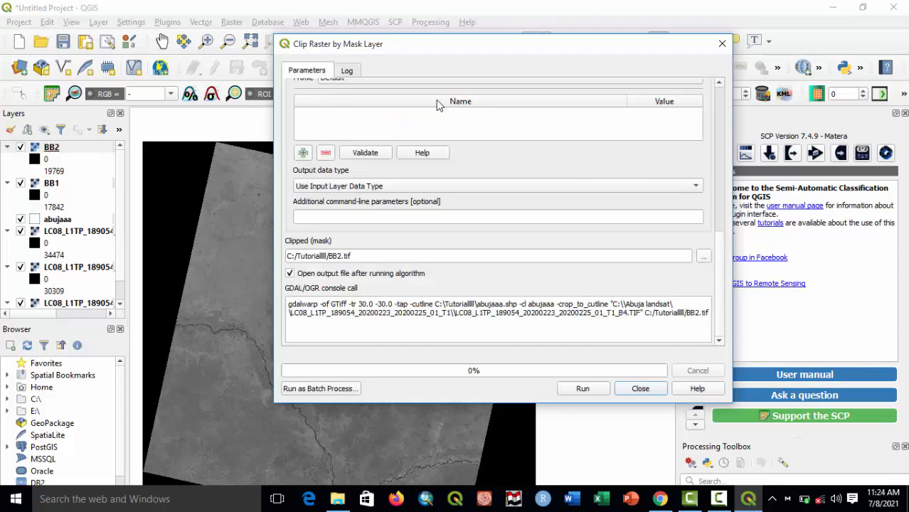
scroll(714, 150, "up", 10)
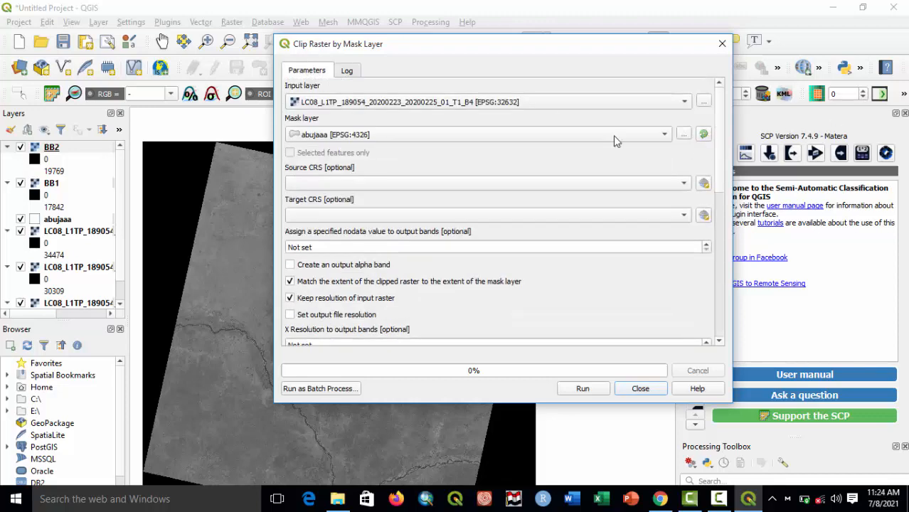
left_click(502, 102)
left_click(501, 114)
Save the clipped band B5 output as BB3 in the tutorial folder and run the clip.
scroll(540, 303, "down", 10)
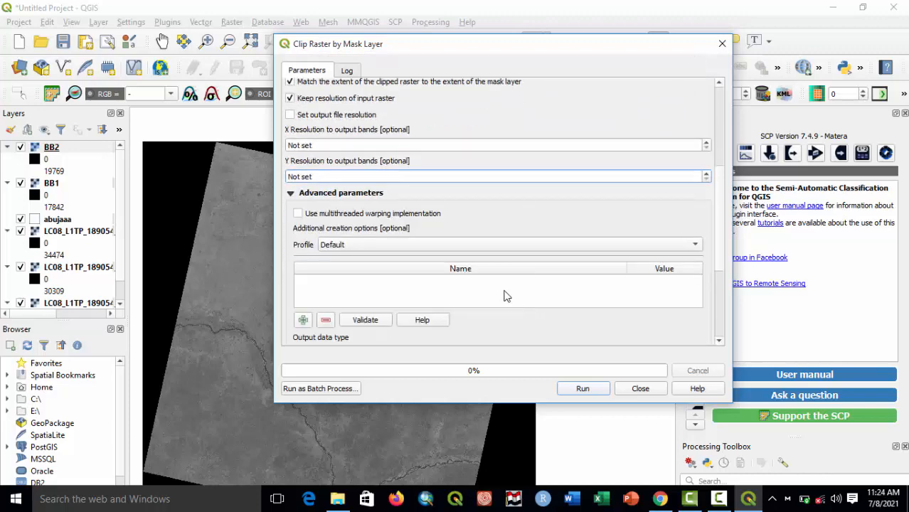
scroll(603, 301, "down", 2)
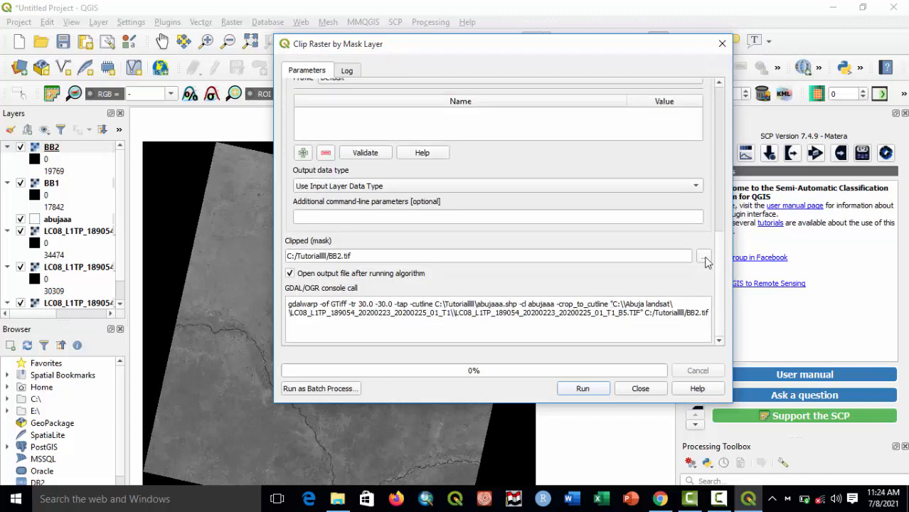
left_click(702, 258)
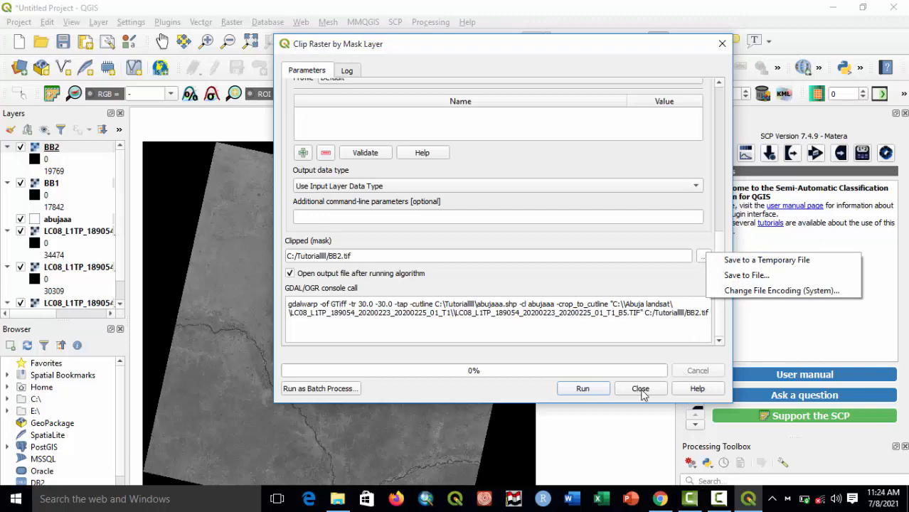
left_click(747, 276)
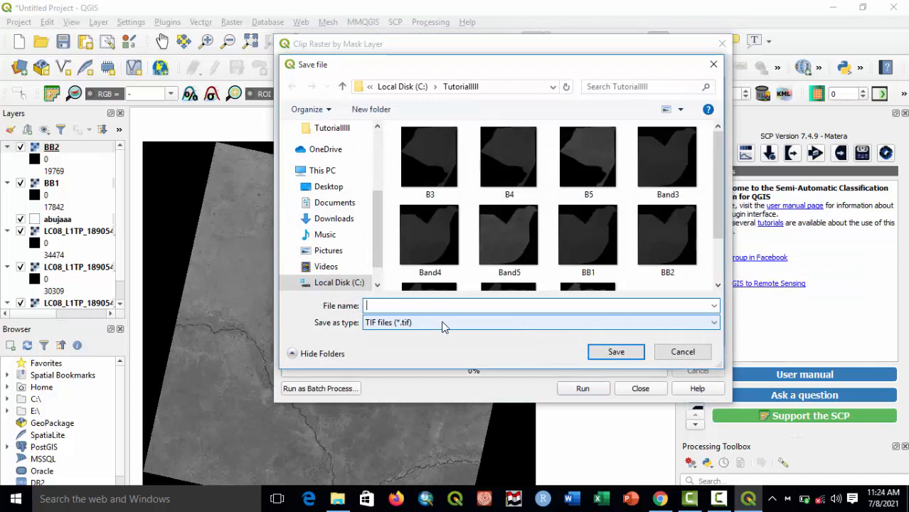
type("BB3")
left_click(614, 355)
left_click(579, 388)
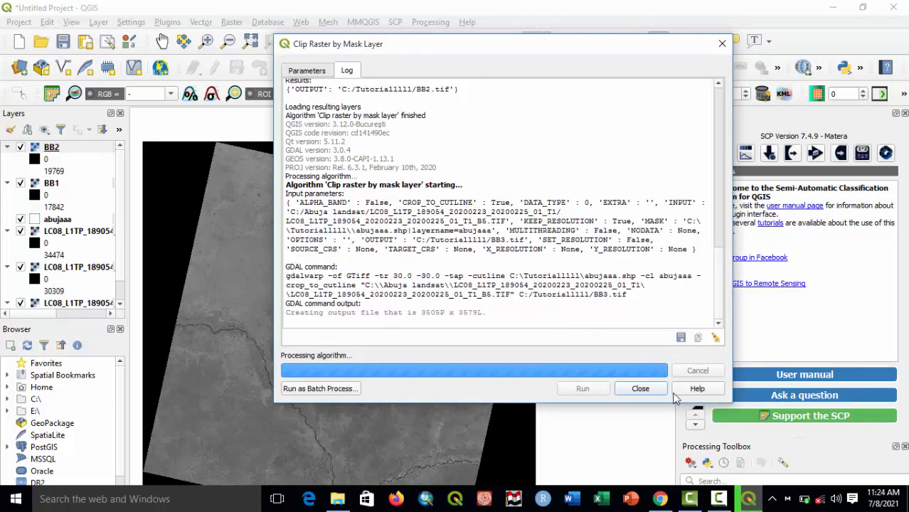
left_click(719, 501)
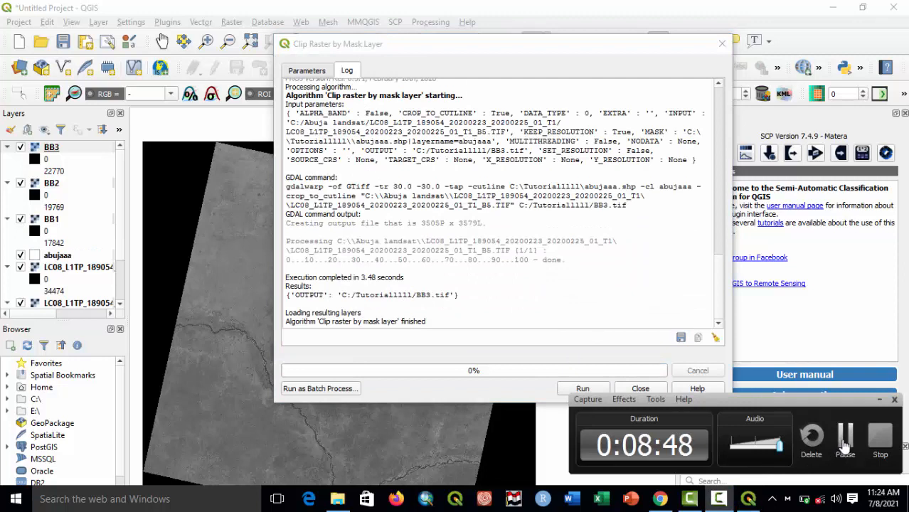
left_click(844, 445)
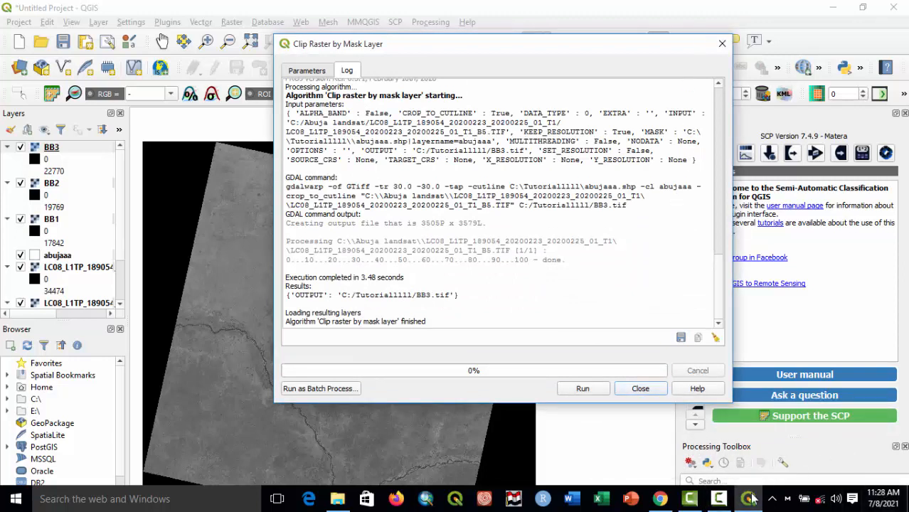
left_click(718, 501)
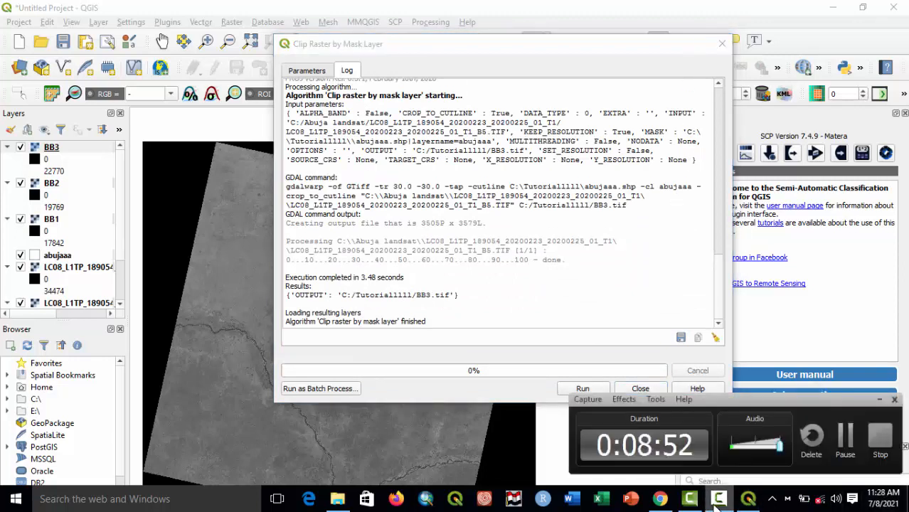
left_click(713, 497)
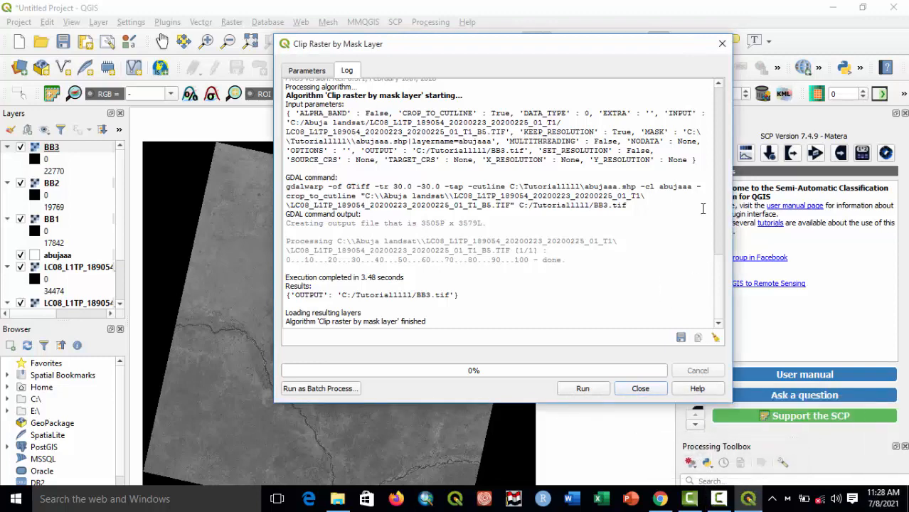
Close the clip tool and hide the abujaaa layer and the three original Landsat band layers.
left_click(722, 43)
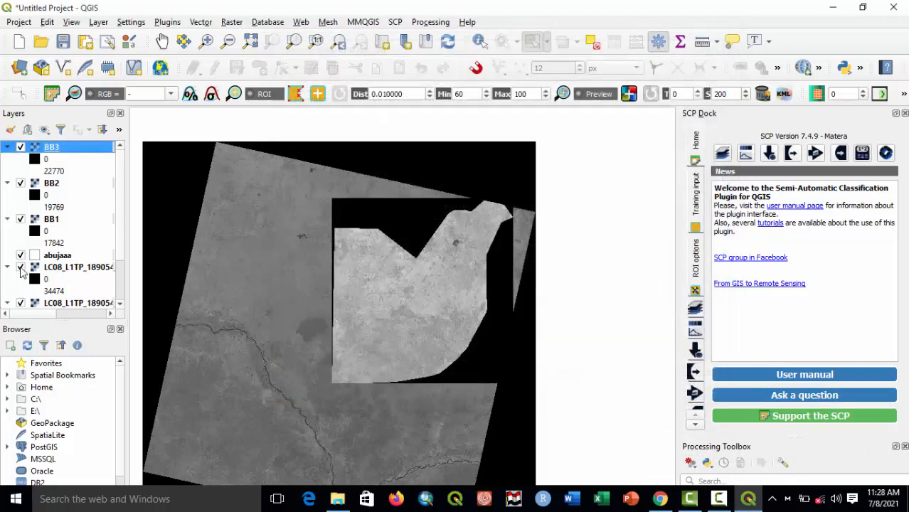
left_click(21, 267)
left_click(21, 255)
scroll(36, 265, "down", 1)
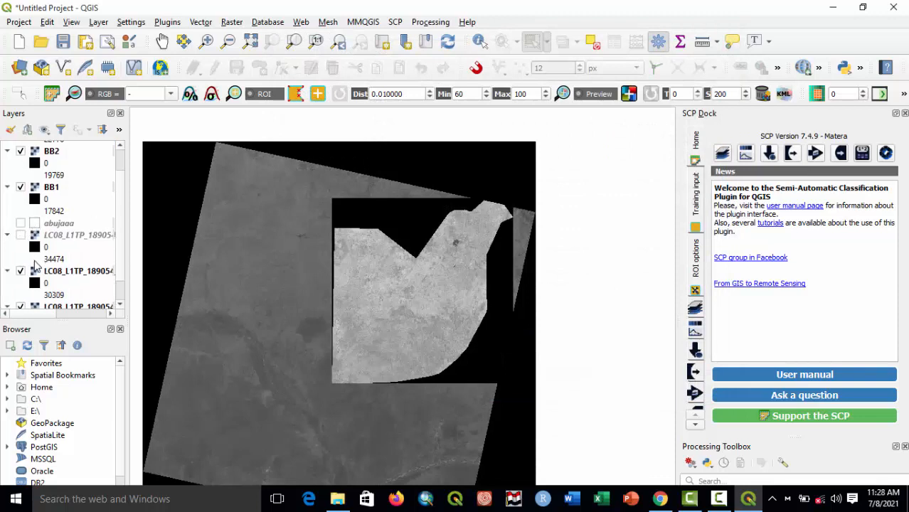
left_click(21, 271)
scroll(29, 277, "down", 1)
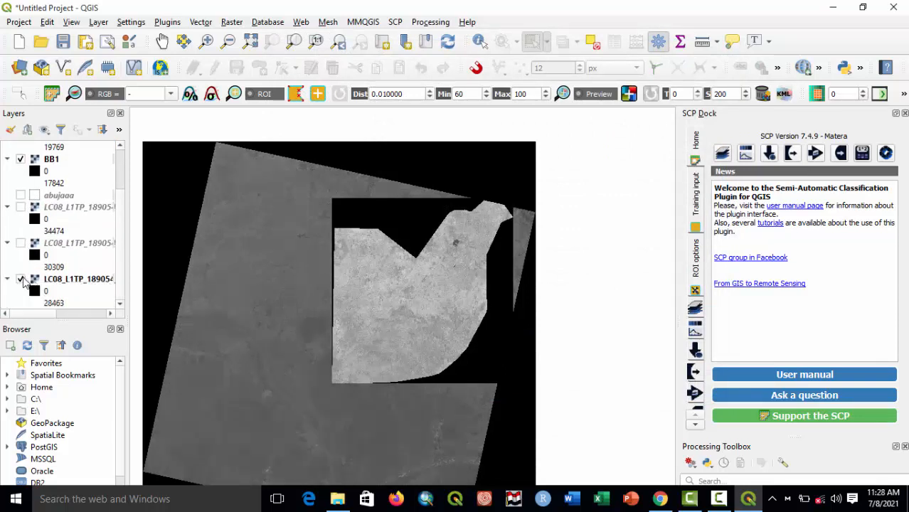
left_click(20, 278)
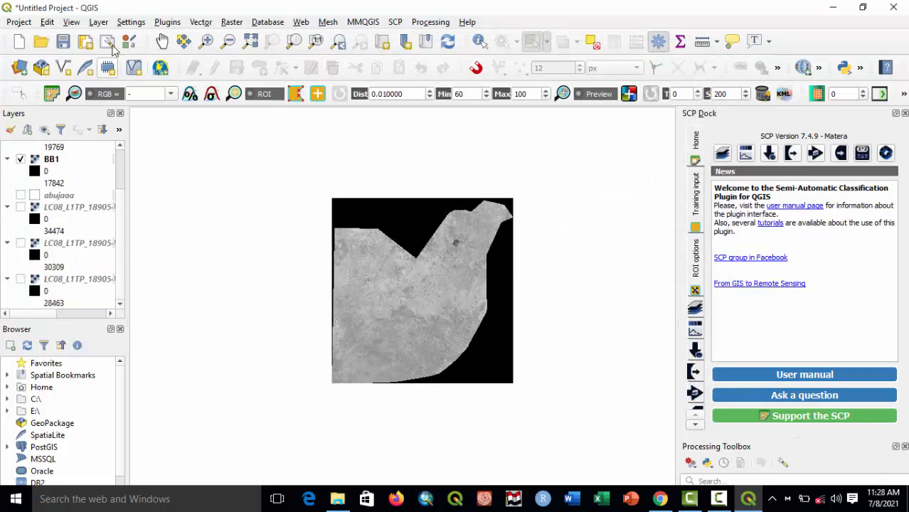
Inspect the clipped Abuja raster up close and hide the BB1, BB2 and BB3 layers.
left_click(162, 40)
scroll(421, 267, "up", 1)
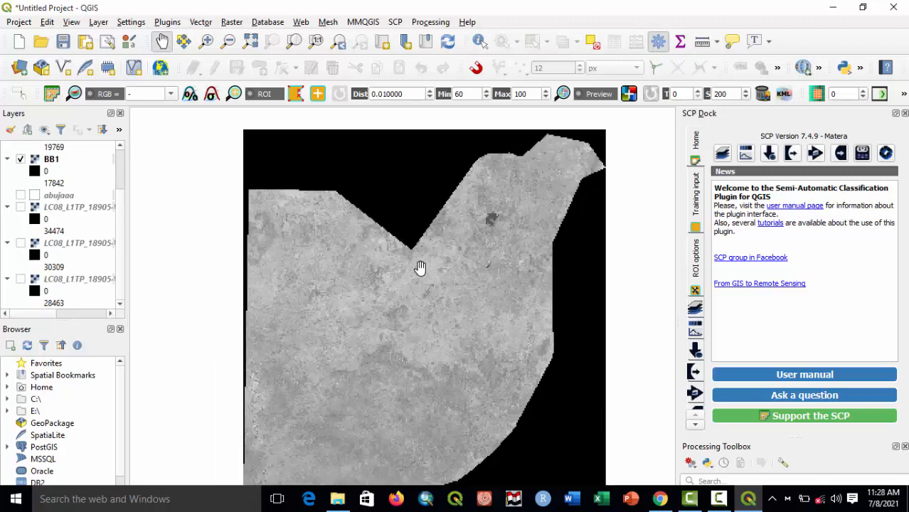
left_click_drag(433, 352, 418, 318)
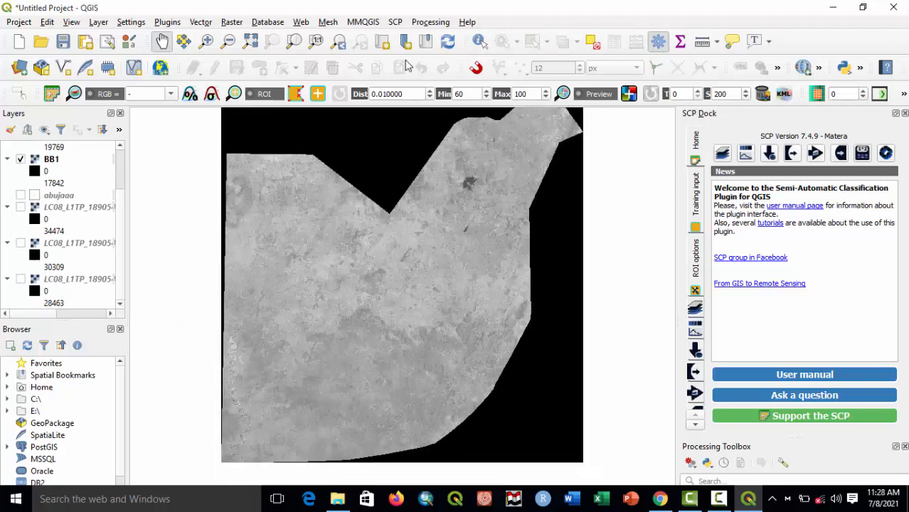
scroll(61, 193, "up", 2)
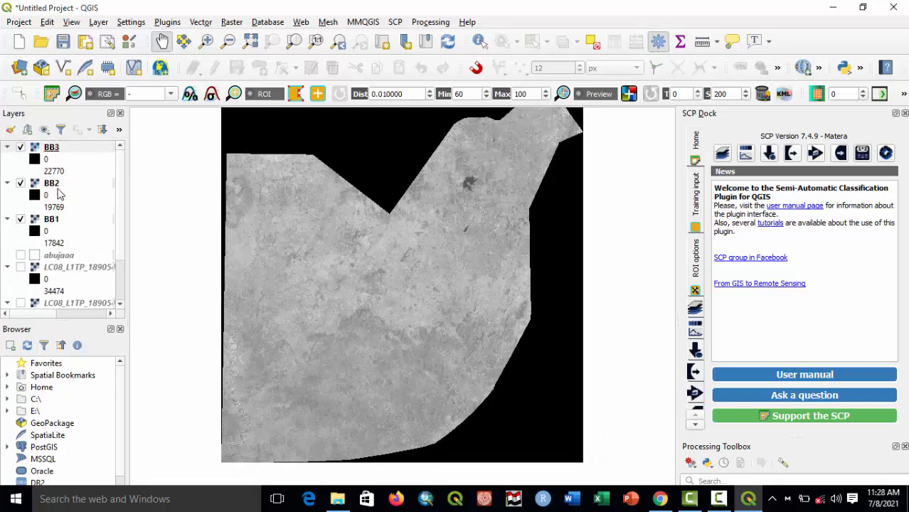
left_click(20, 220)
left_click(20, 184)
left_click(21, 147)
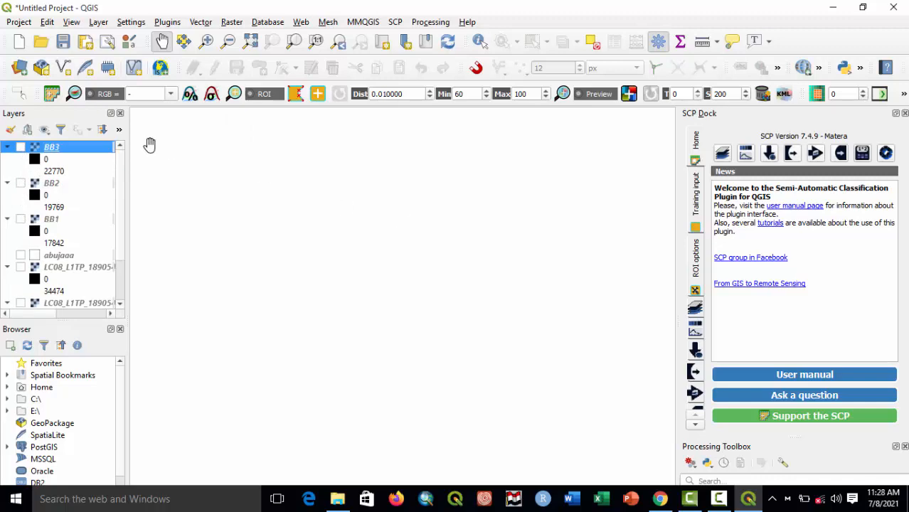
Open the Semi-Automatic Classification Plugin's band set and refresh the list of single bands.
left_click(51, 98)
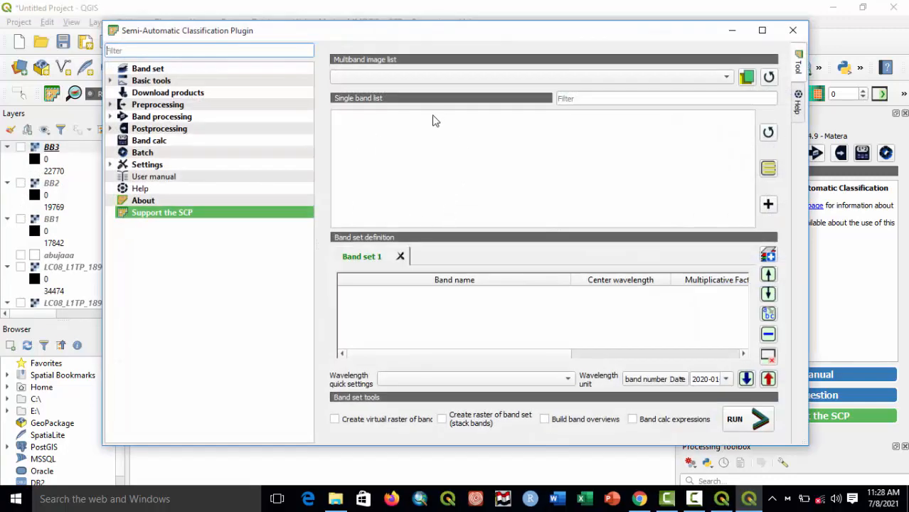
left_click(701, 79)
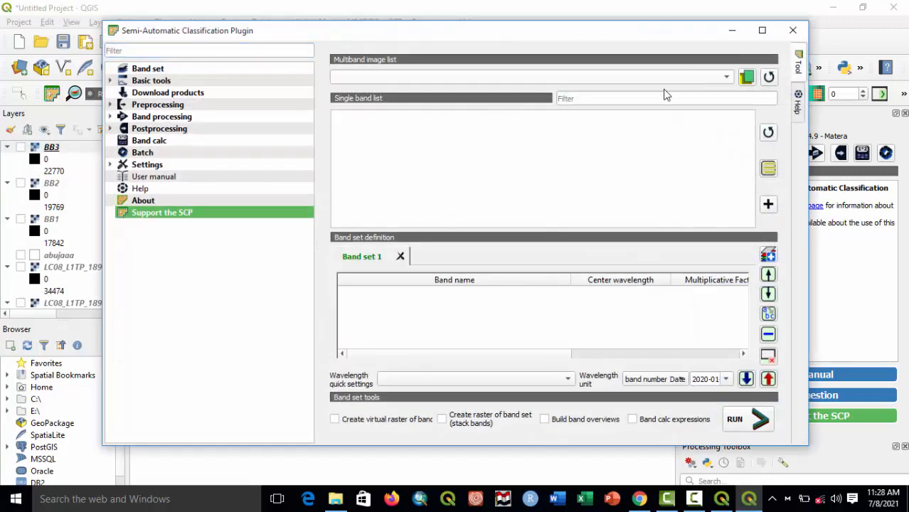
left_click(769, 133)
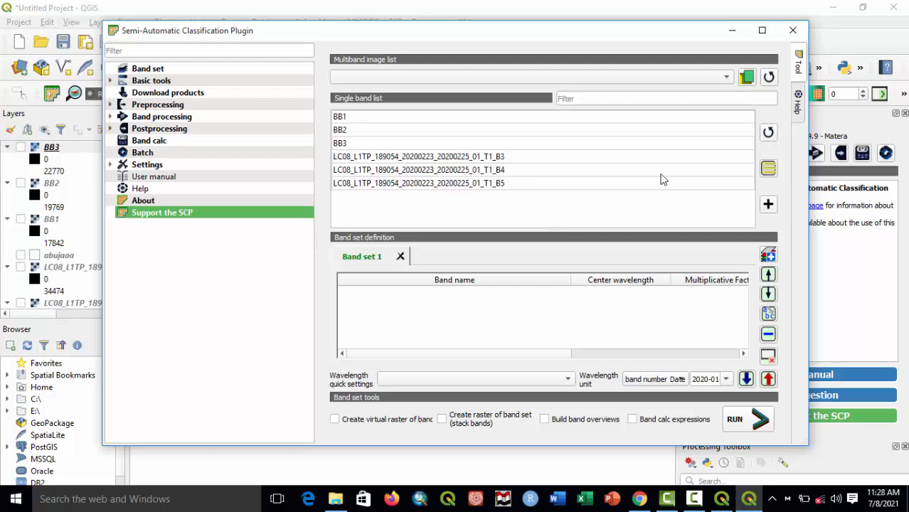
Add the clipped bands BB3, BB2 and BB1, in that order, to Band set 1.
left_click(351, 145)
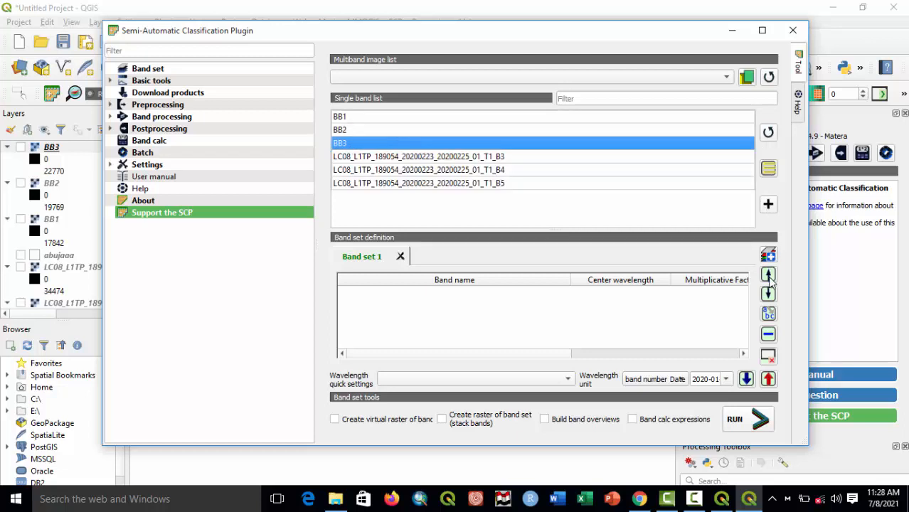
left_click(768, 205)
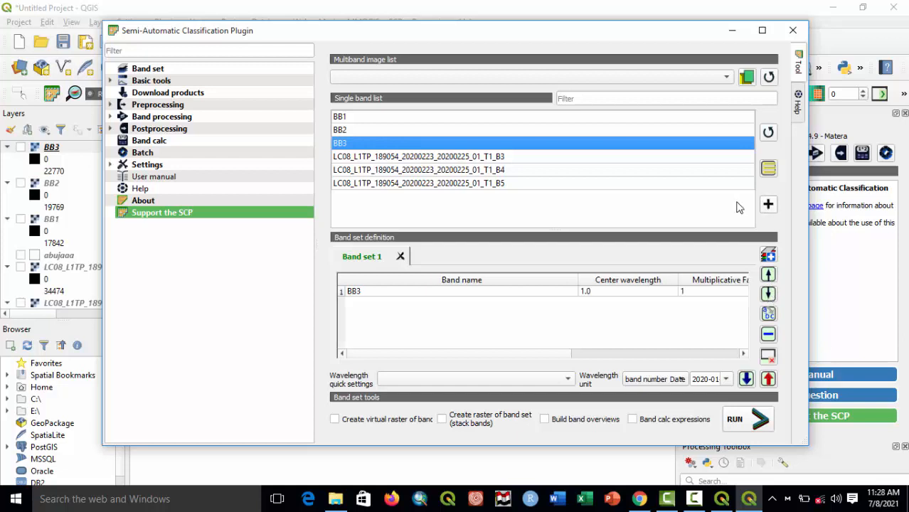
left_click(340, 132)
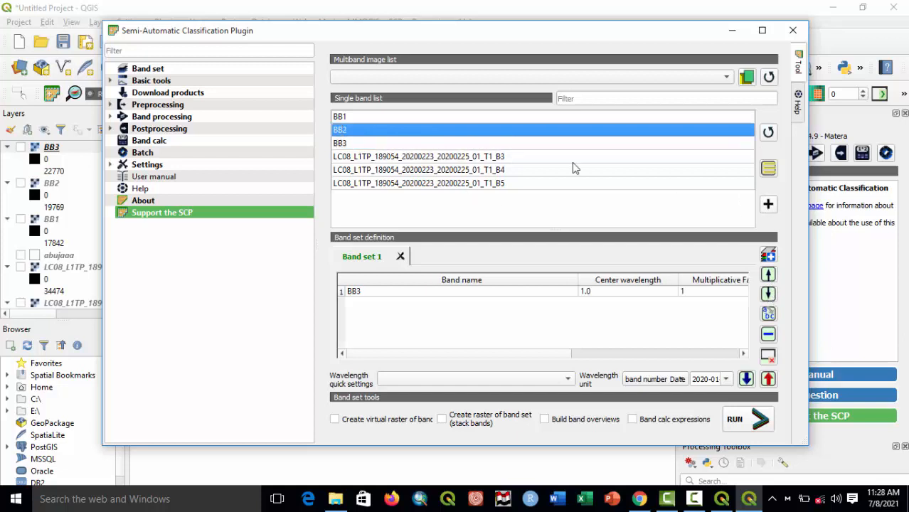
left_click(769, 204)
left_click(342, 117)
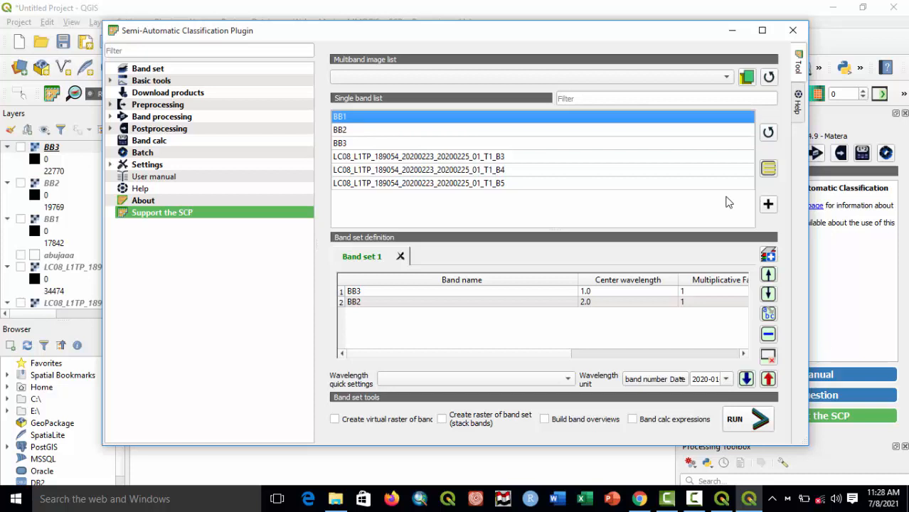
left_click(767, 209)
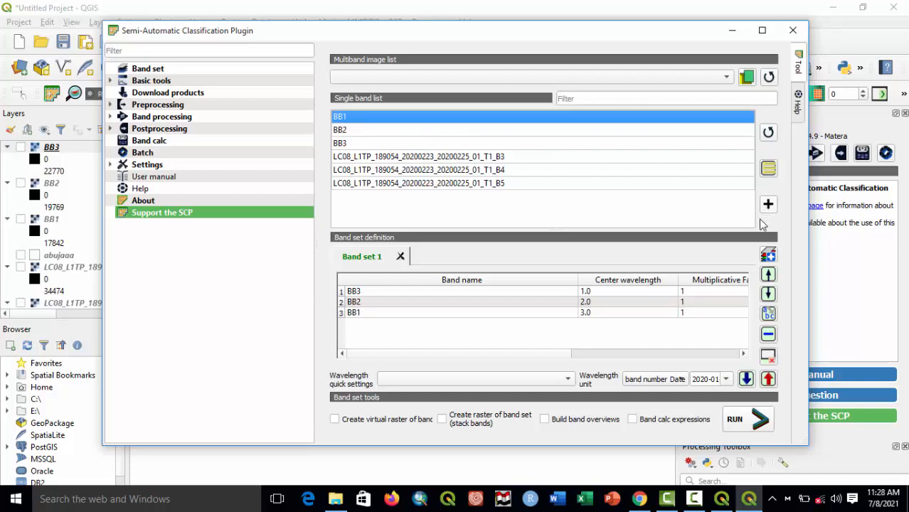
Apply the Landsat 8 OLI wavelength quick setting to Band set 1 and set the wavelength unit to band number.
left_click(524, 388)
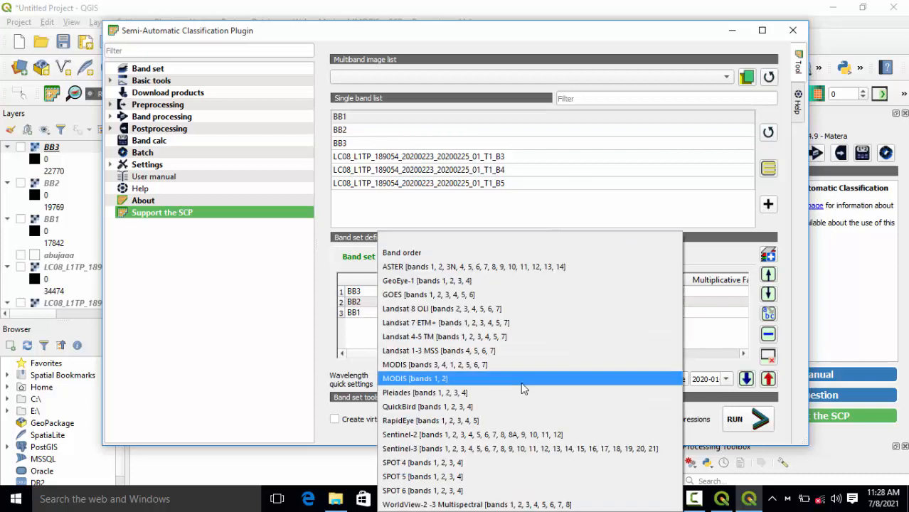
left_click(441, 311)
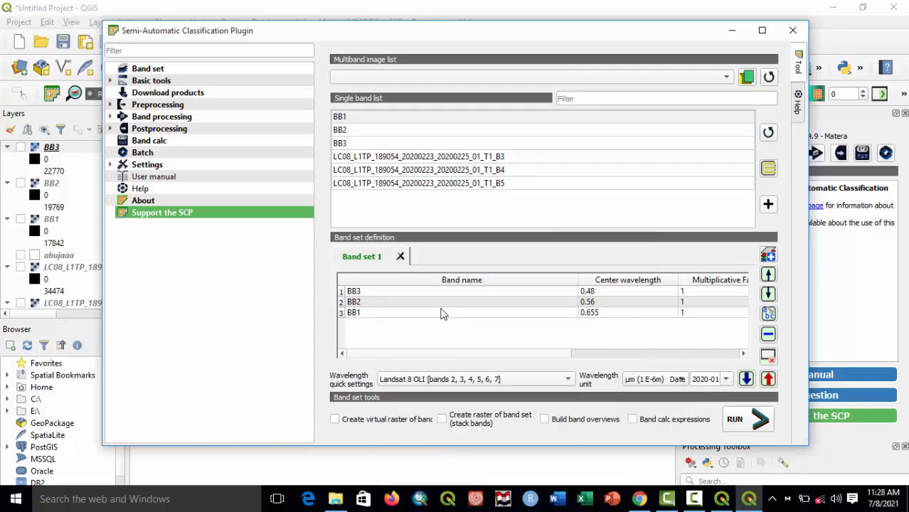
left_click(653, 382)
left_click(651, 379)
left_click(652, 379)
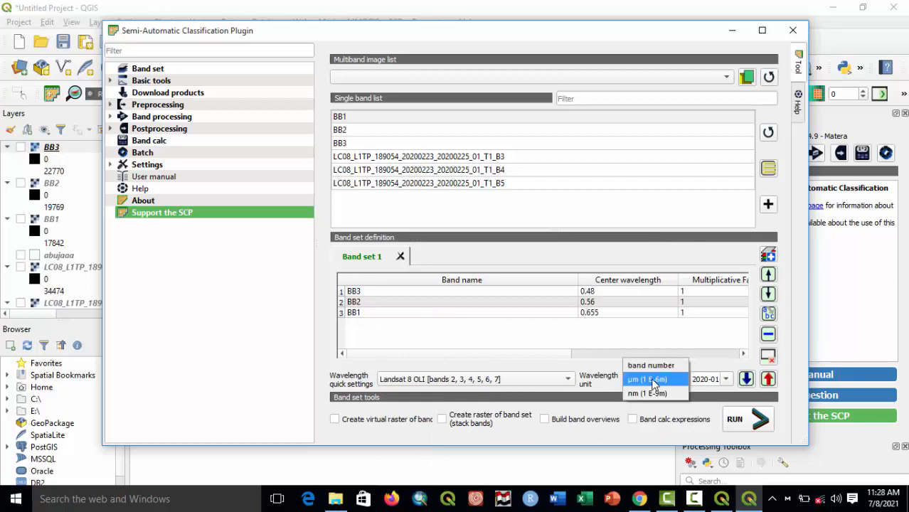
left_click(655, 365)
Create a virtual raster of the band set, with the tutorial folder on drive C: as the output directory.
left_click(373, 419)
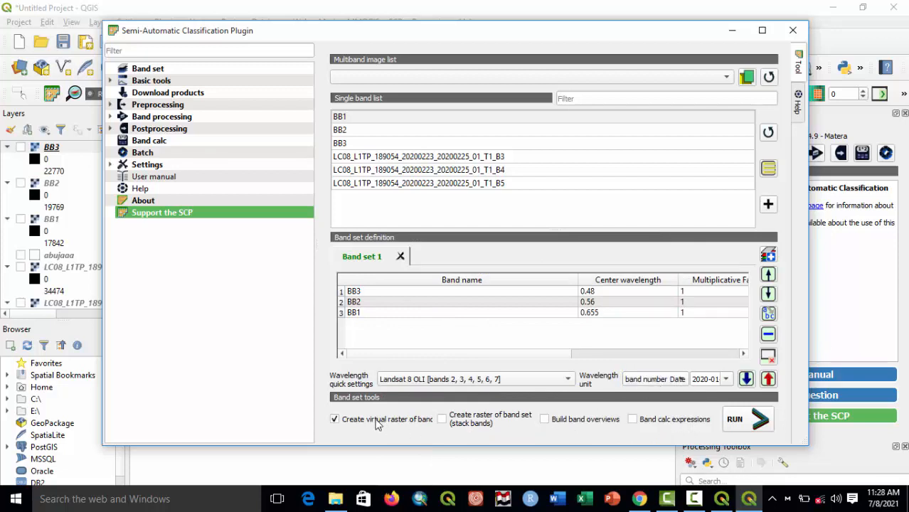
left_click(760, 420)
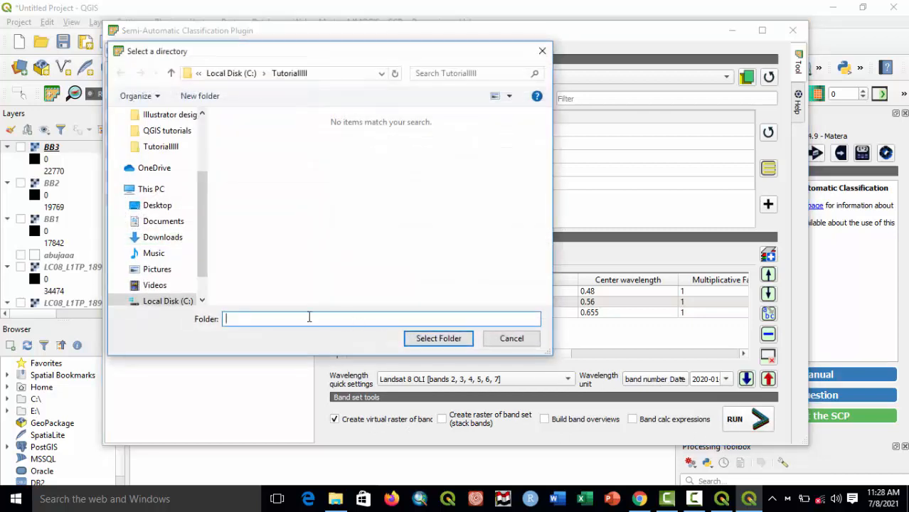
left_click(162, 305)
scroll(292, 260, "down", 13)
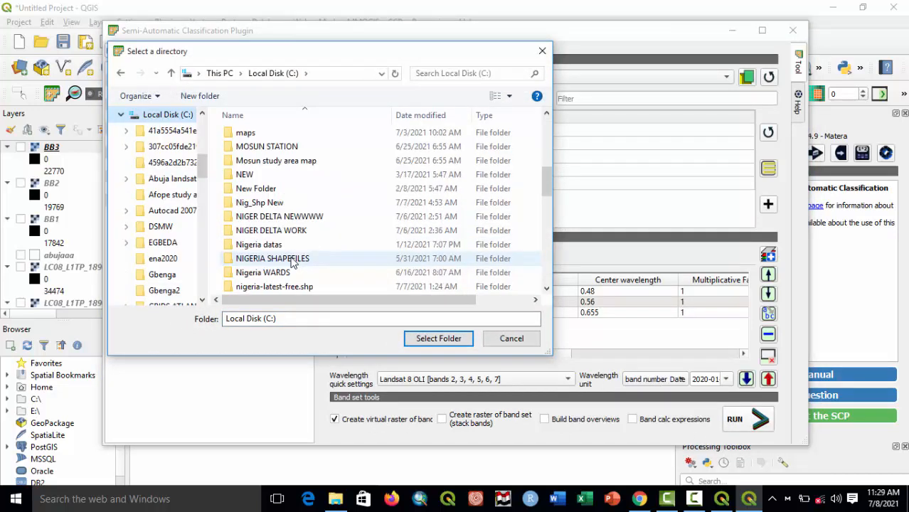
scroll(290, 263, "down", 3)
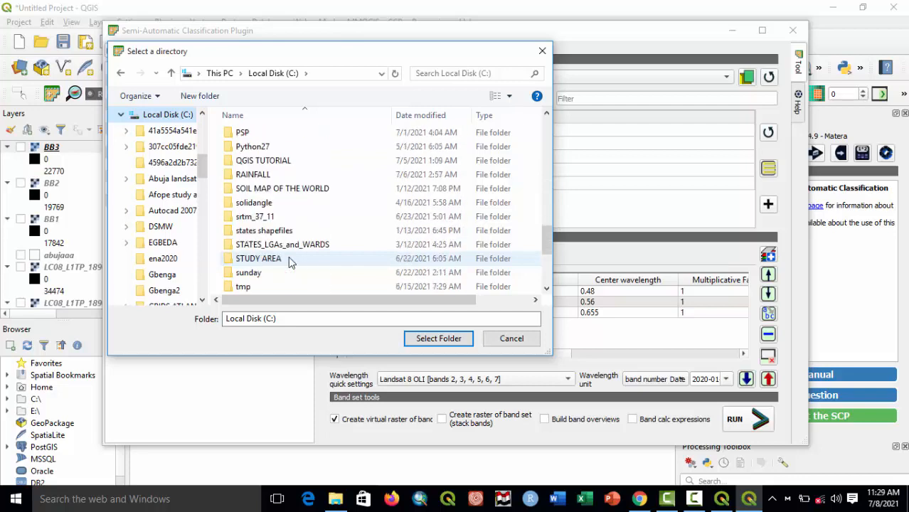
scroll(289, 262, "down", 1)
left_click(274, 273)
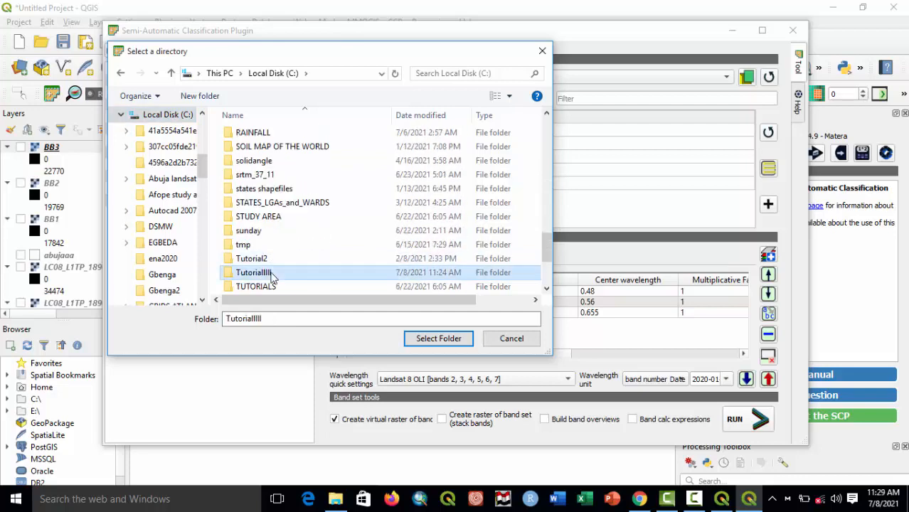
left_click(428, 339)
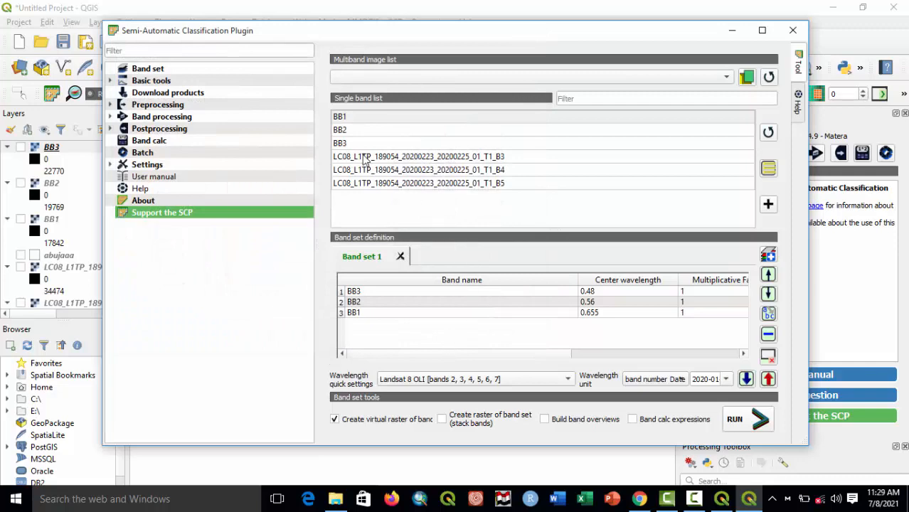
Move the plugin window off the map and close it.
left_click_drag(350, 33, 397, 105)
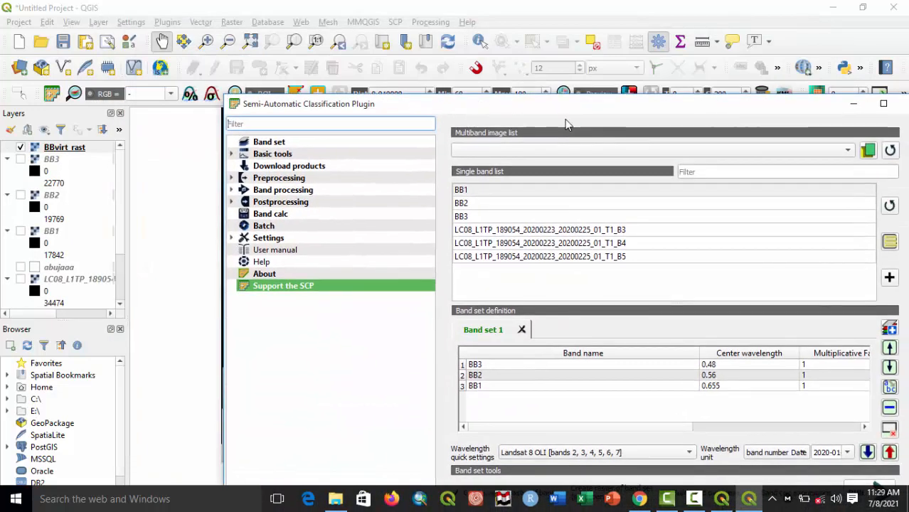
left_click_drag(474, 113, 379, 101)
left_click(760, 91)
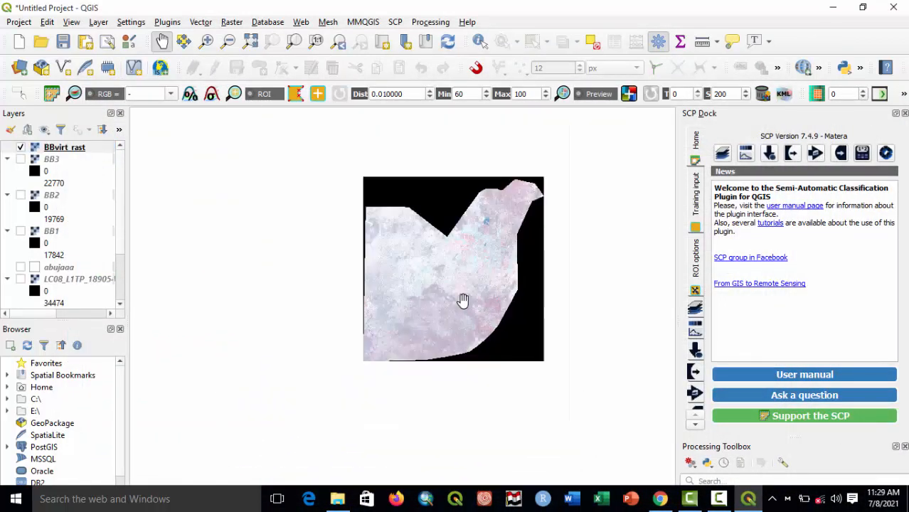
Examine the BBvirt_rast color composite up close across the central and western parts of Abuja.
scroll(463, 300, "up", 5)
scroll(472, 317, "up", 3)
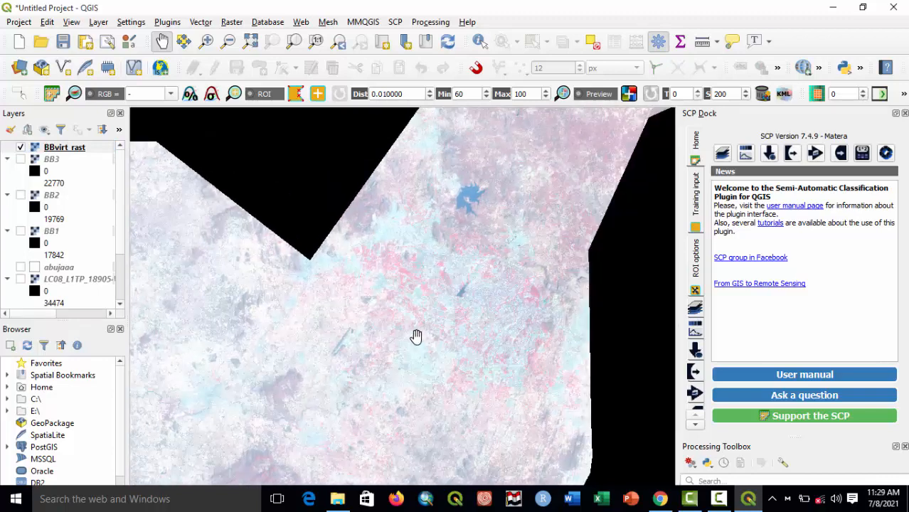
left_click_drag(335, 393, 435, 300)
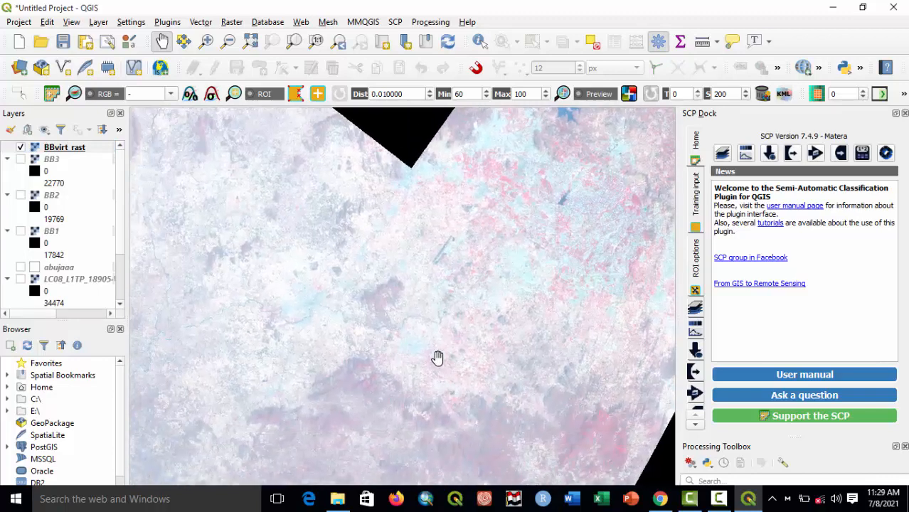
scroll(461, 325, "up", 1)
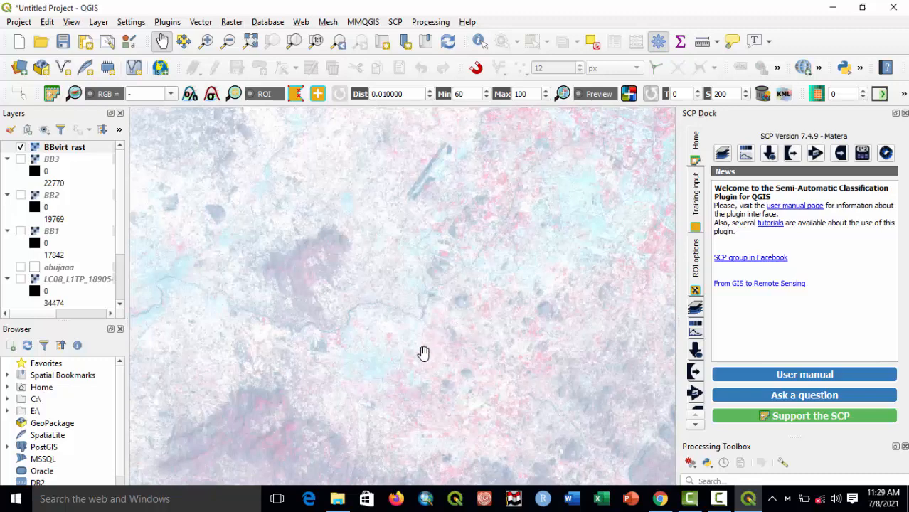
left_click_drag(415, 357, 521, 254)
left_click_drag(322, 225, 359, 245)
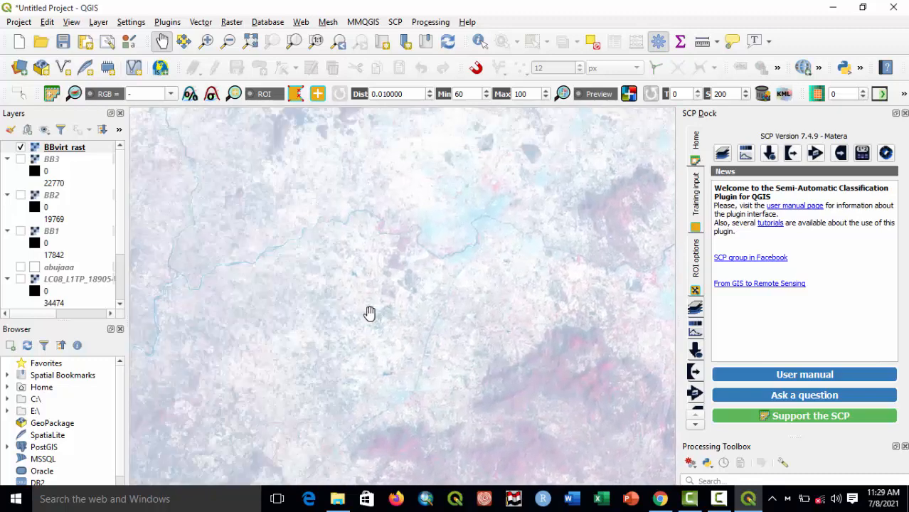
Examine the color composite around the northeastern lakes and the eastern boundary, then view the whole clipped area.
left_click_drag(356, 309, 436, 207)
scroll(450, 238, "down", 1)
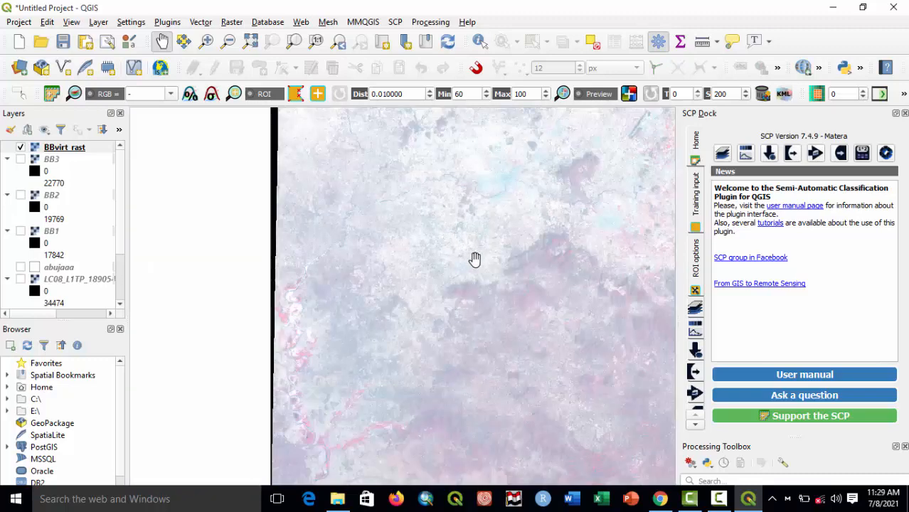
left_click_drag(517, 296, 379, 379)
left_click_drag(589, 201, 424, 293)
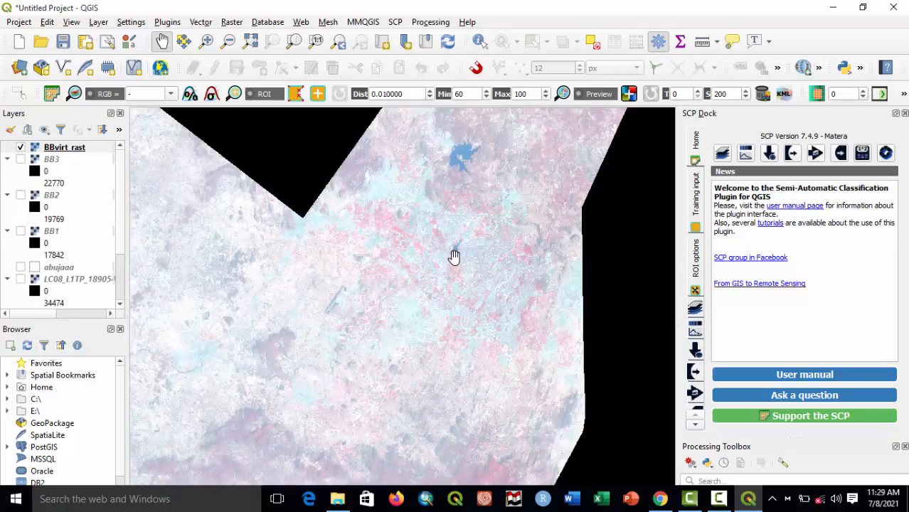
left_click_drag(454, 172, 445, 236)
scroll(463, 212, "up", 1)
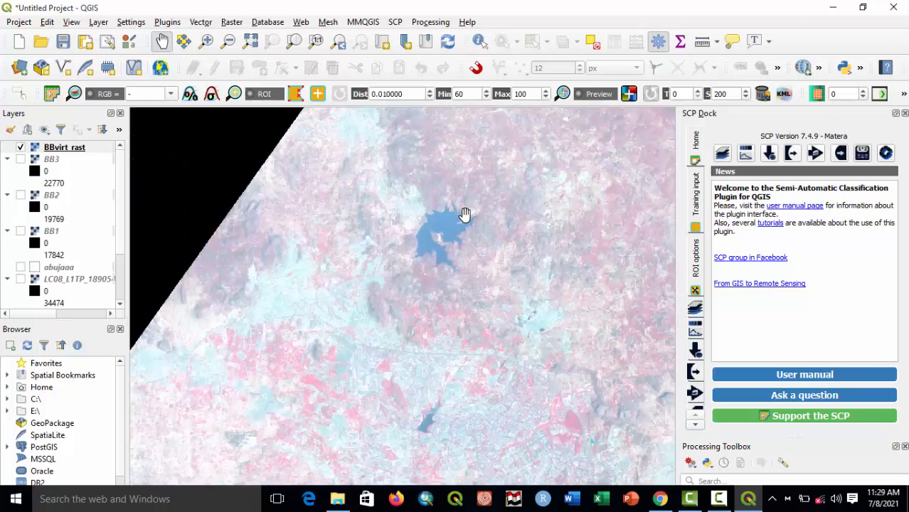
scroll(448, 264, "down", 1)
left_click_drag(430, 306, 479, 156)
scroll(470, 240, "down", 1)
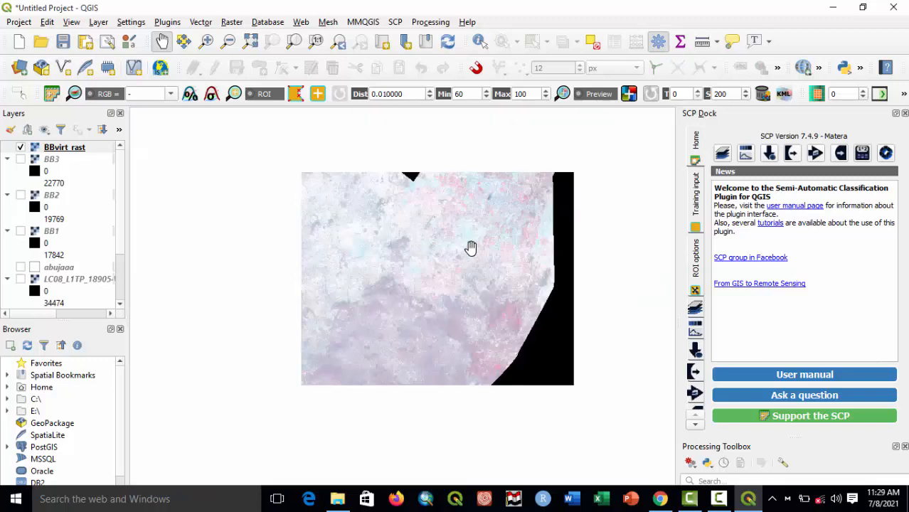
left_click_drag(447, 306, 444, 342)
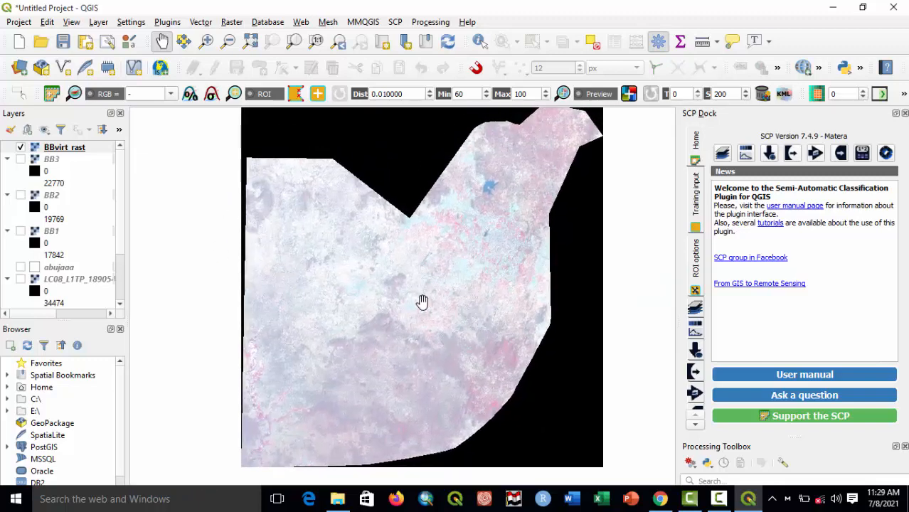
Create an SCP training input file in the Tutorialllll folder, replacing the existing train.scp.
left_click(698, 222)
left_click(743, 141)
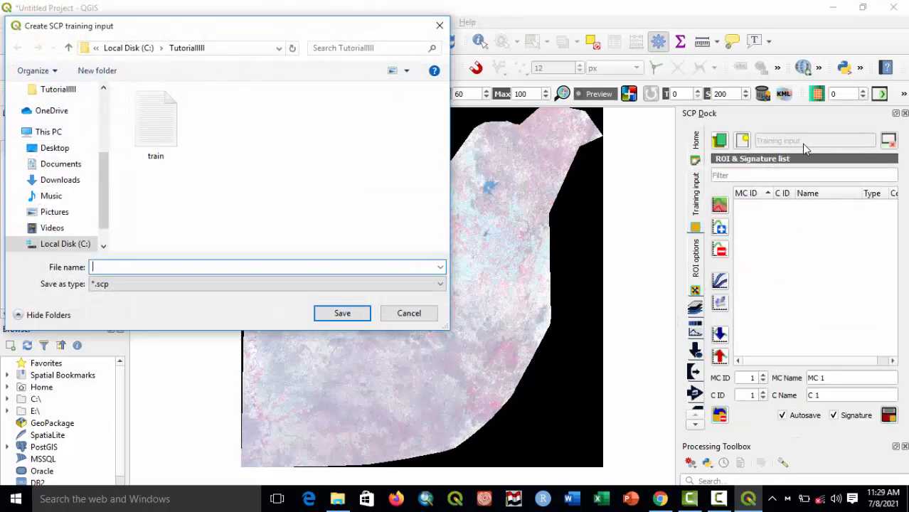
left_click(156, 155)
left_click(342, 313)
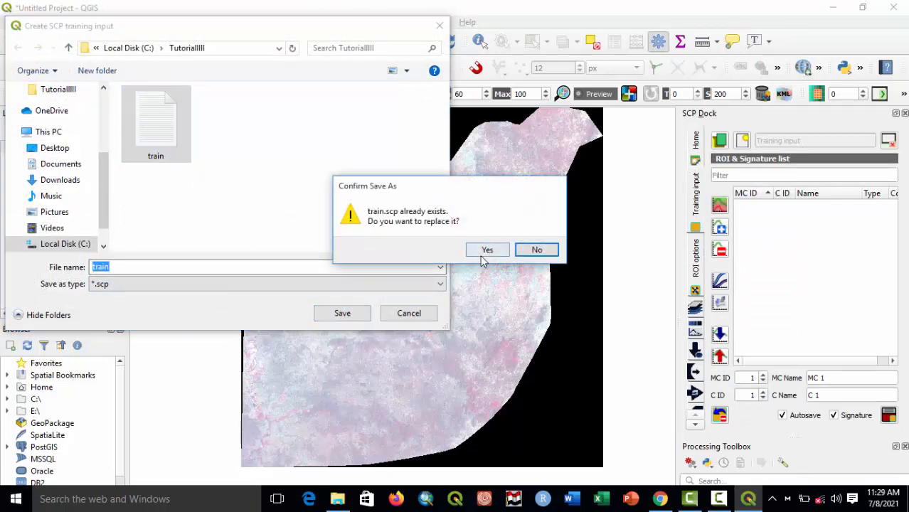
left_click(486, 250)
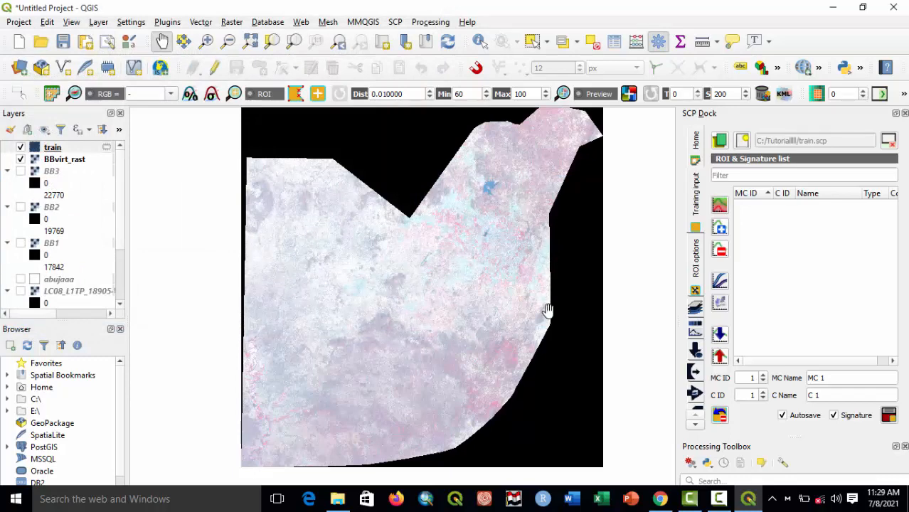
left_click(743, 141)
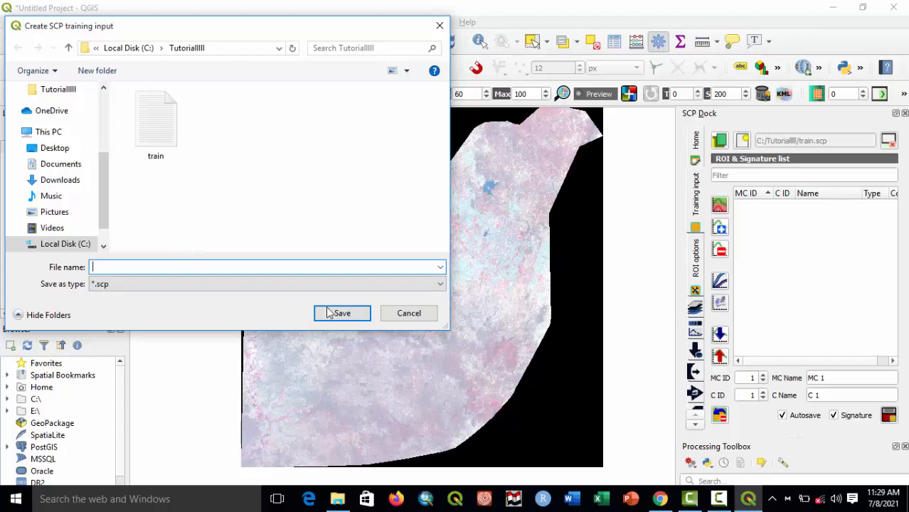
left_click(424, 318)
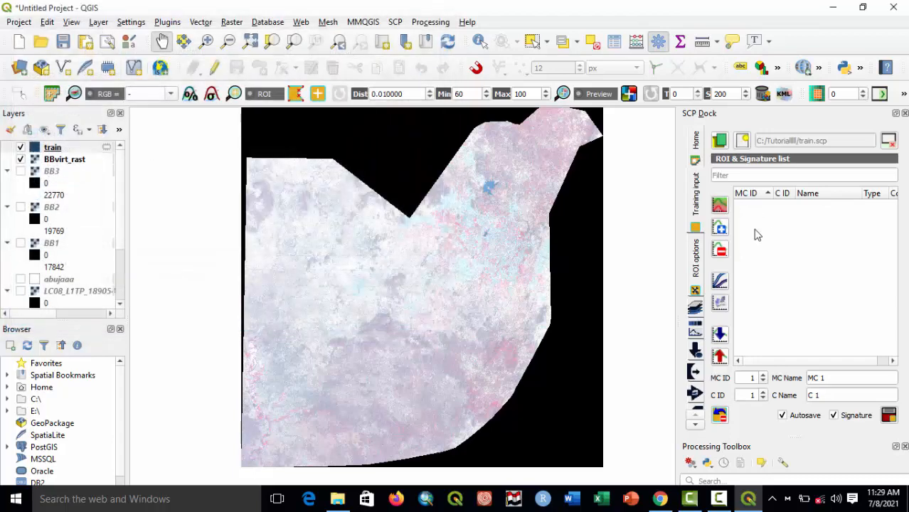
Draw a small four-sided ROI polygon inside the light blue built-up patch on the composite.
left_click(295, 97)
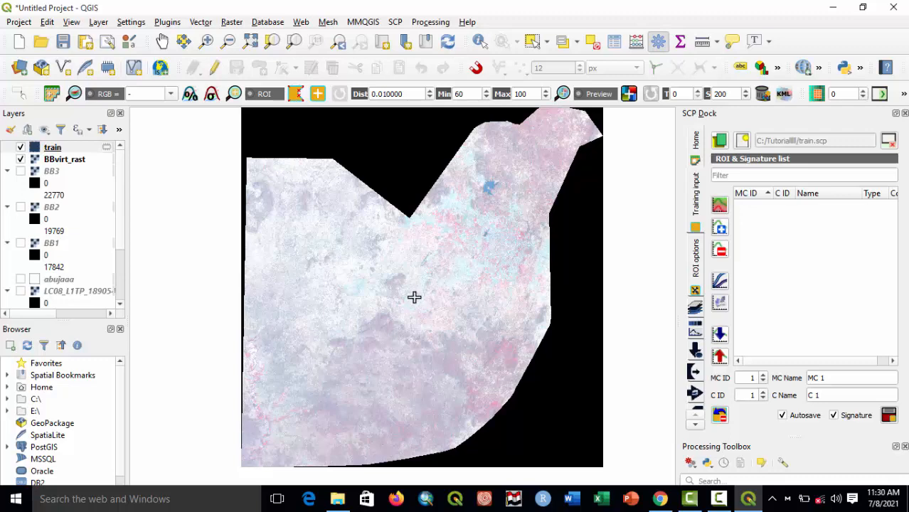
scroll(414, 297, "down", 1)
scroll(410, 297, "up", 5)
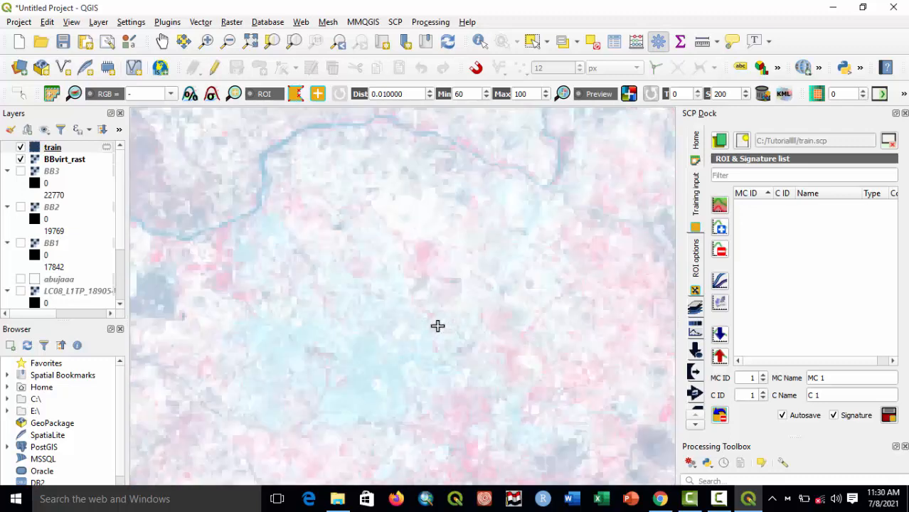
left_click_drag(392, 380, 485, 207)
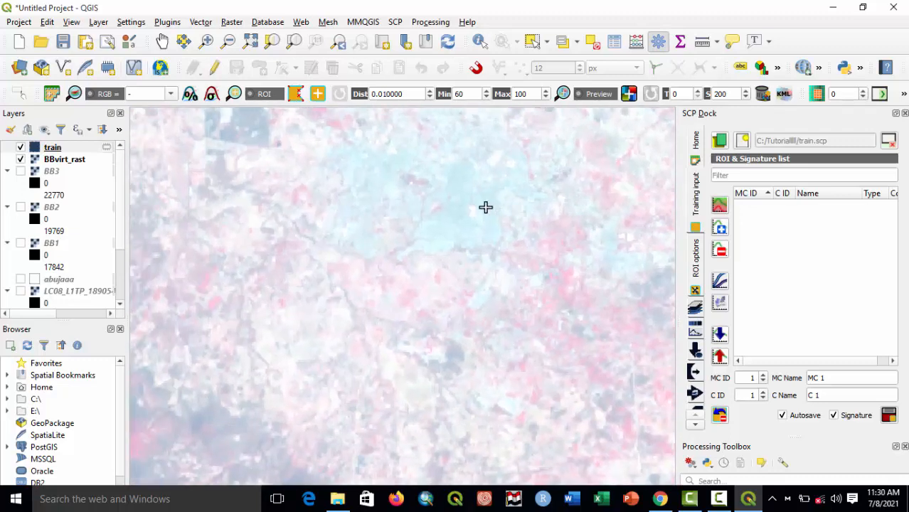
left_click(437, 229)
left_click(447, 235)
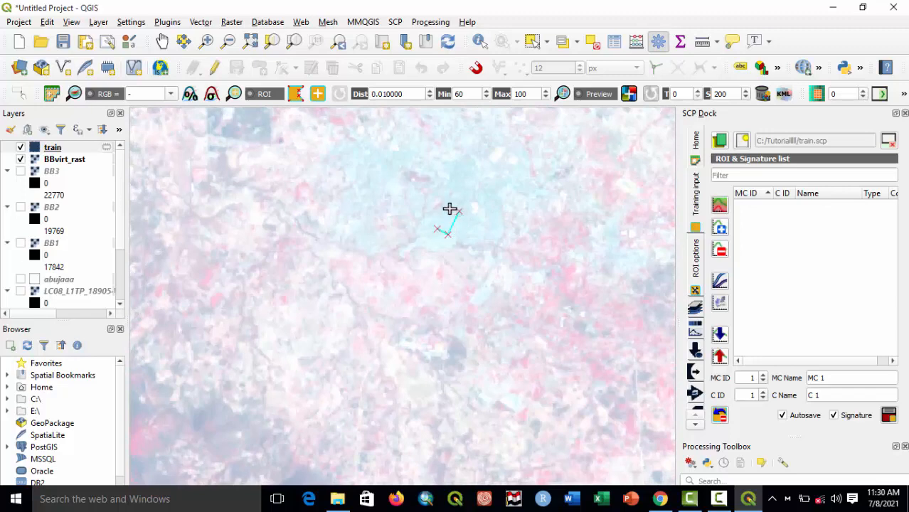
left_click(449, 209)
right_click(436, 224)
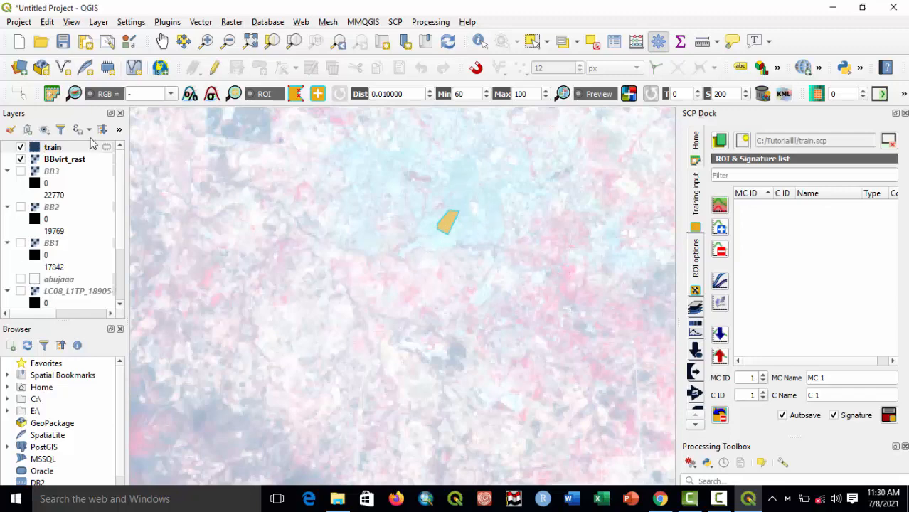
Save the project to the Desktop as "image classification" in QGIS files (*.qgs) format.
left_click(63, 41)
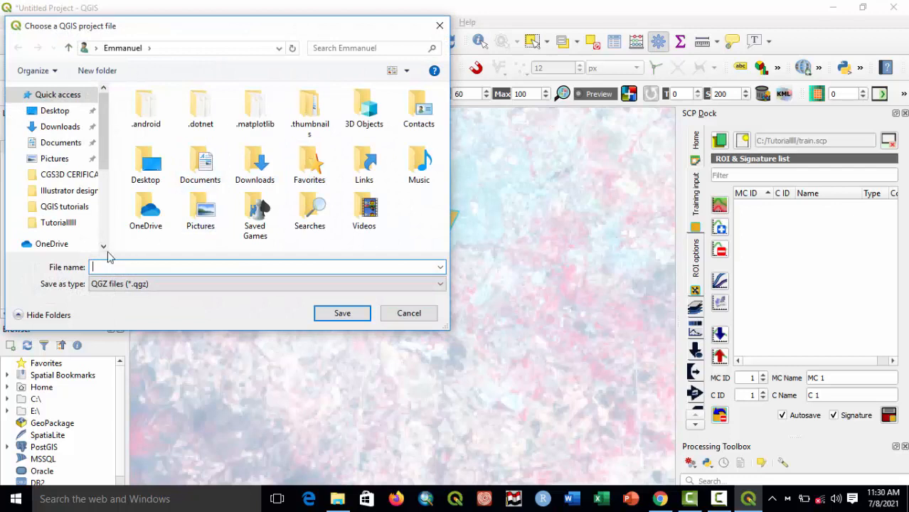
left_click(138, 284)
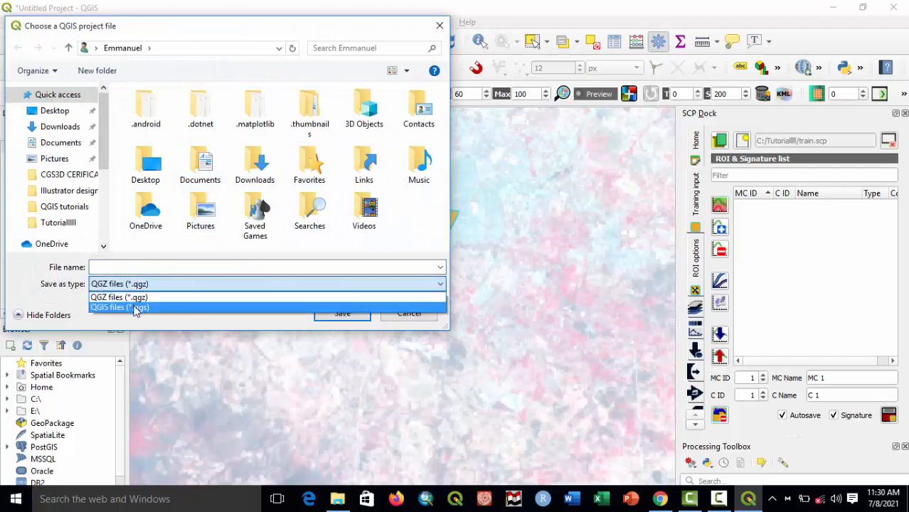
left_click(135, 309)
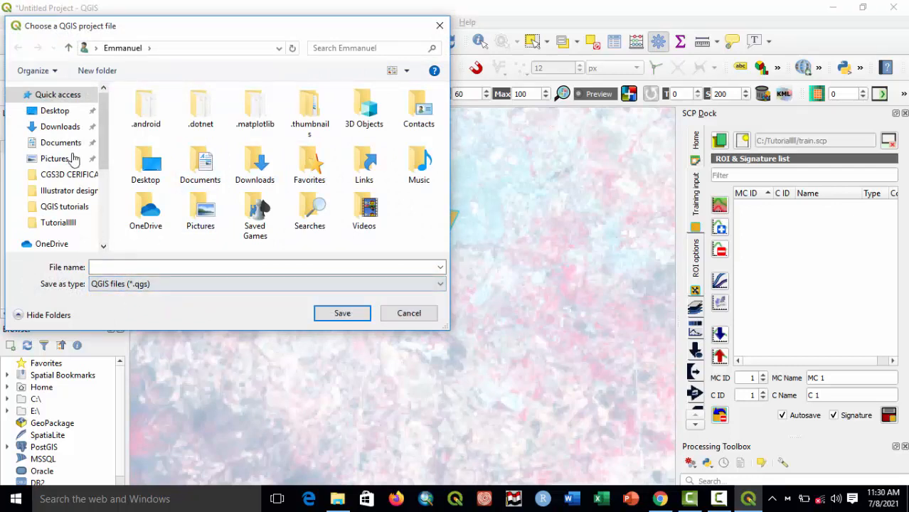
left_click(49, 113)
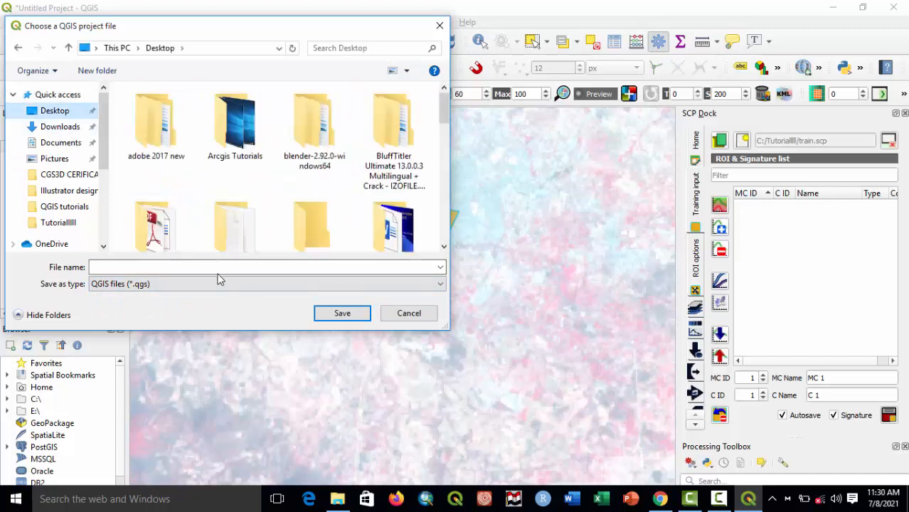
left_click(208, 266)
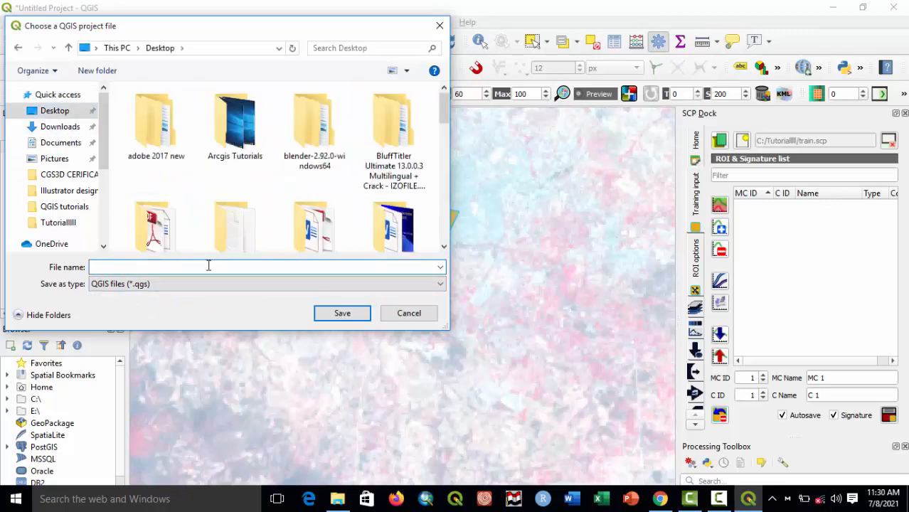
type("image classification")
key("Return")
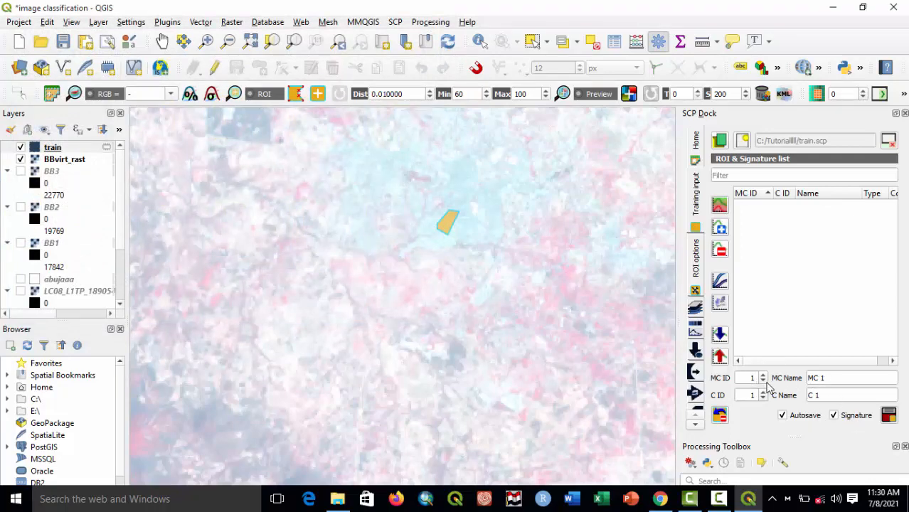
Name both the macroclass and the class "Built up" and save the ROI with its signature to the training input.
left_click_drag(827, 381, 783, 382)
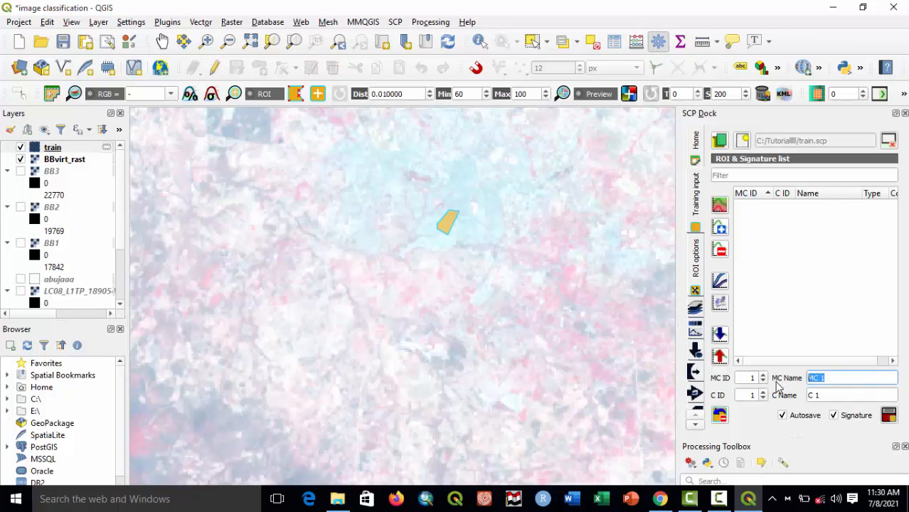
type("Built up")
left_click_drag(831, 395, 748, 398)
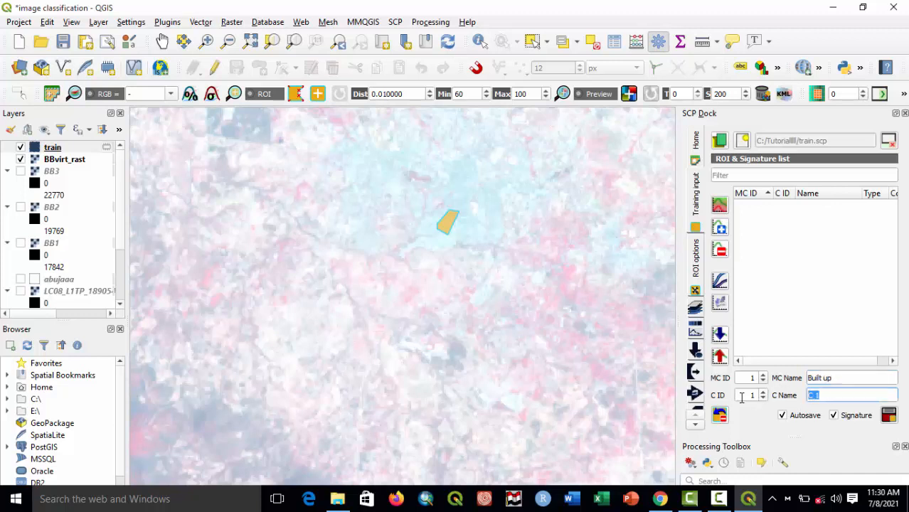
type("Built up")
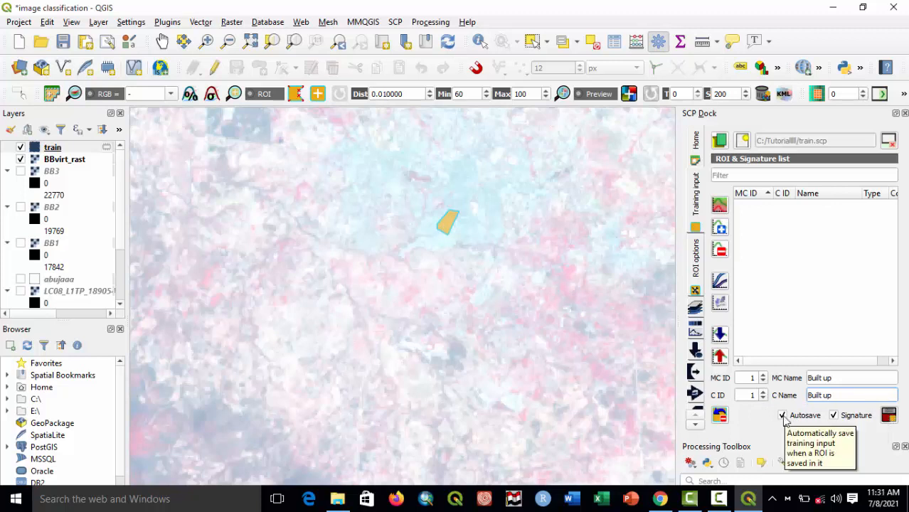
left_click(888, 415)
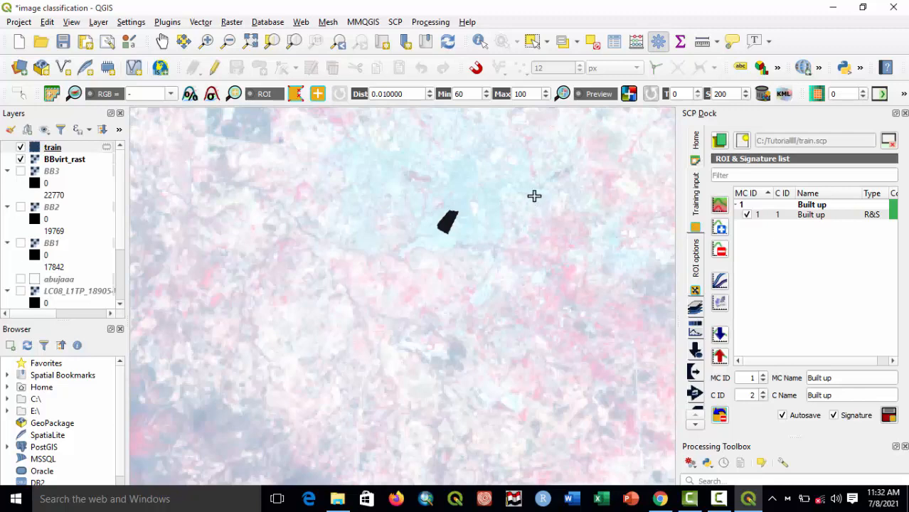
Look over the color composite for another light blue built-up patch suitable for a training sample.
mouse_move(527, 192)
left_mouse_down()
mouse_move(452, 251)
mouse_move(318, 315)
left_mouse_up()
left_click_drag(496, 193, 468, 362)
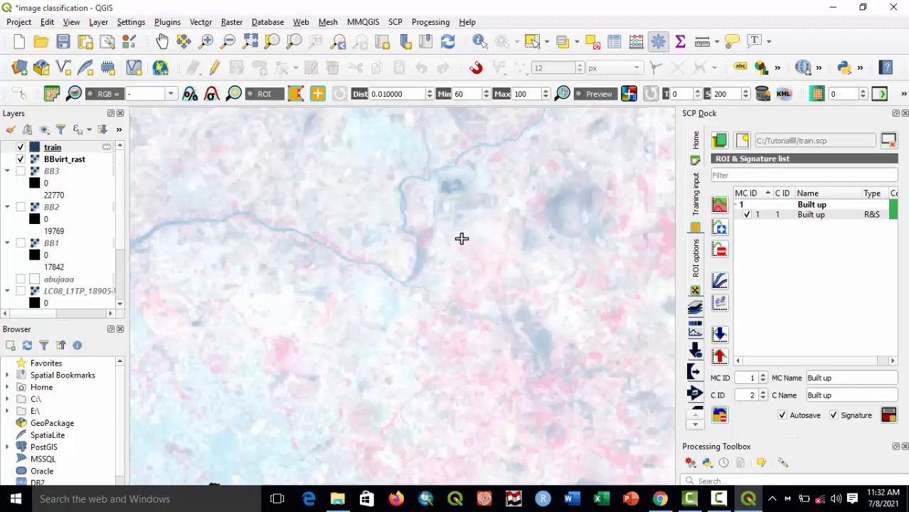
left_click_drag(420, 202, 455, 381)
left_click_drag(418, 223, 472, 407)
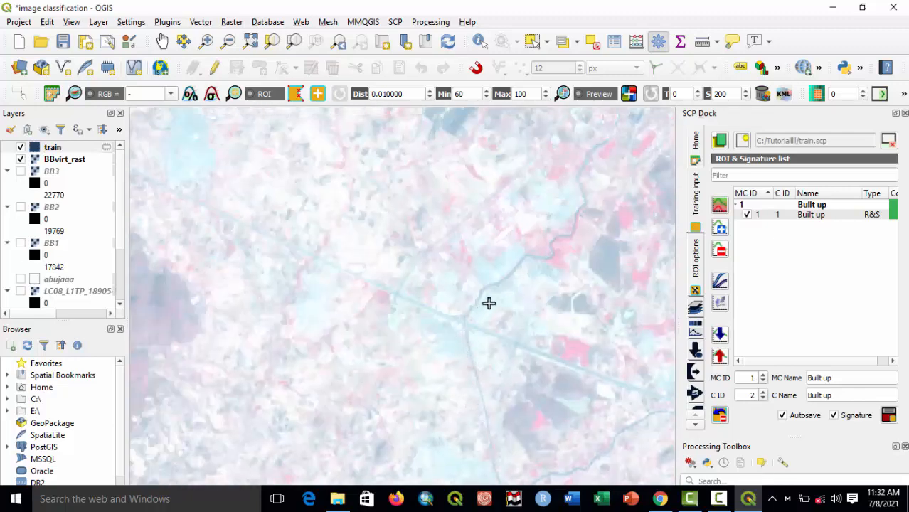
left_click_drag(500, 348, 465, 172)
left_click_drag(595, 269, 418, 278)
left_click_drag(293, 316, 436, 227)
scroll(408, 229, "up", 1)
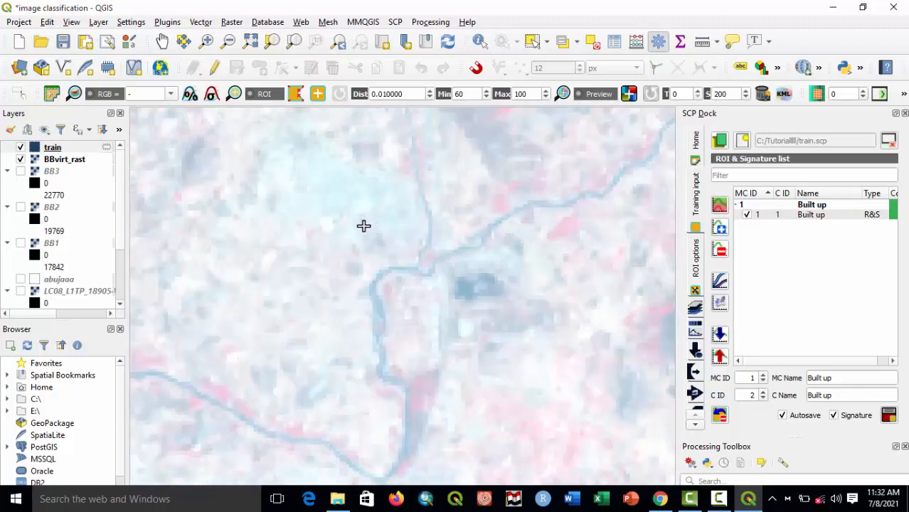
scroll(364, 225, "down", 1)
left_click_drag(386, 307, 542, 340)
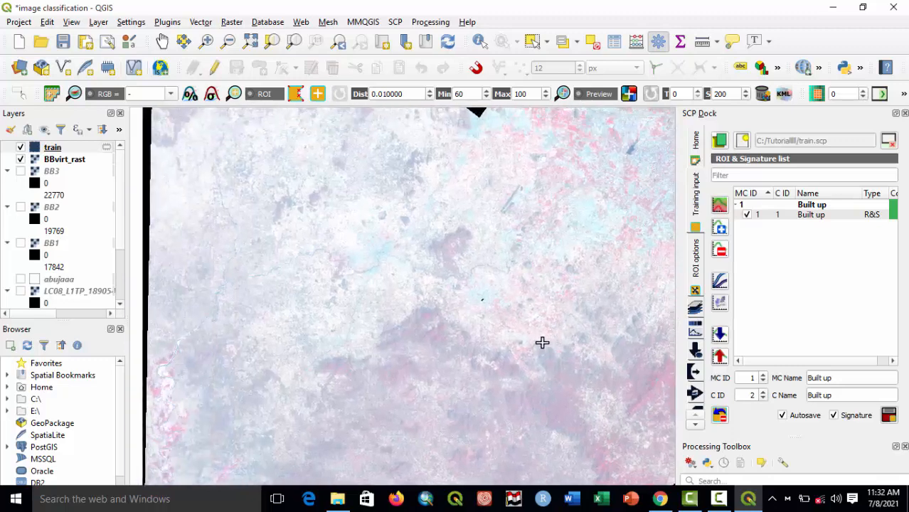
scroll(404, 230, "up", 1)
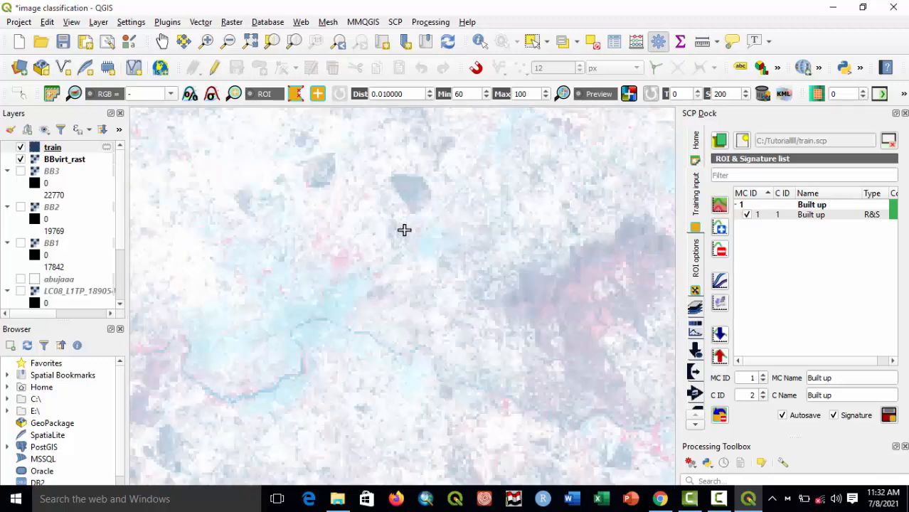
left_click_drag(338, 331, 442, 270)
scroll(412, 272, "up", 1)
scroll(412, 272, "up", 1)
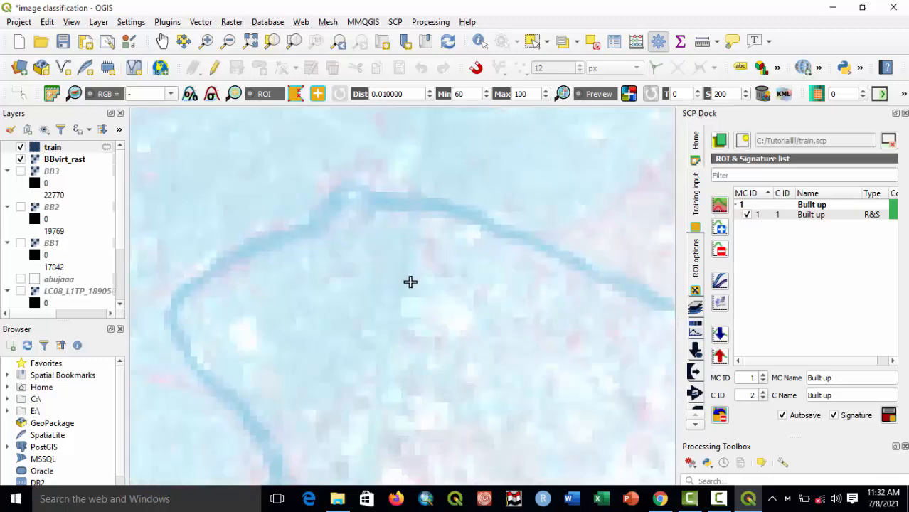
scroll(410, 283, "down", 1)
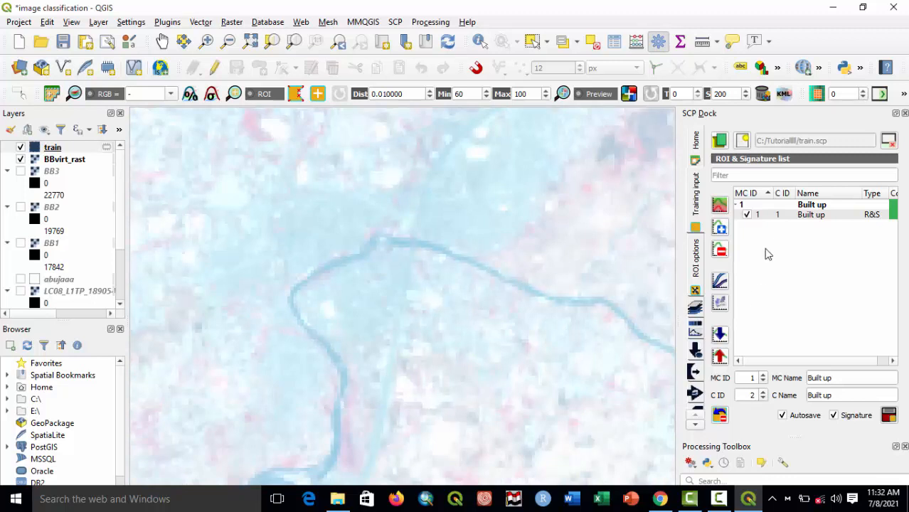
Set the class ID to 1, draw a four-sided ROI inside the river bend, and save it as a Built up sample.
left_click(762, 399)
left_click(344, 299)
left_click(351, 318)
left_click(377, 278)
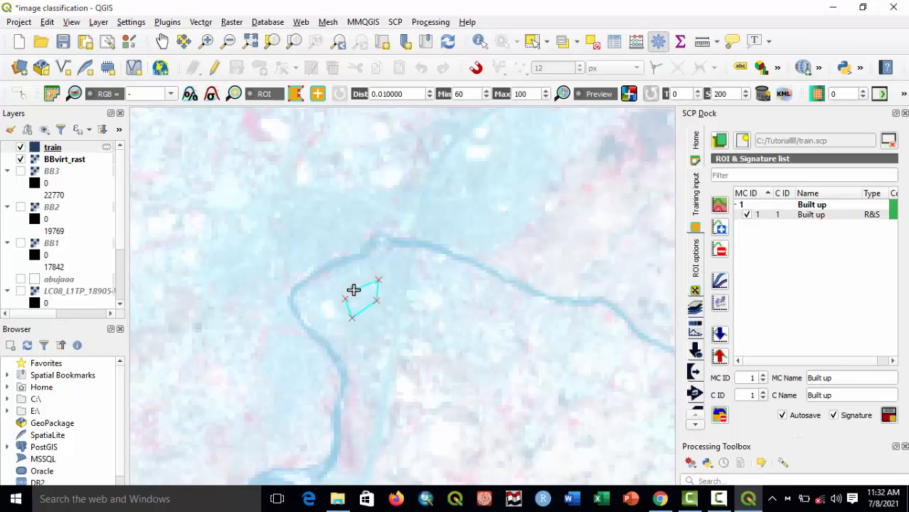
right_click(363, 290)
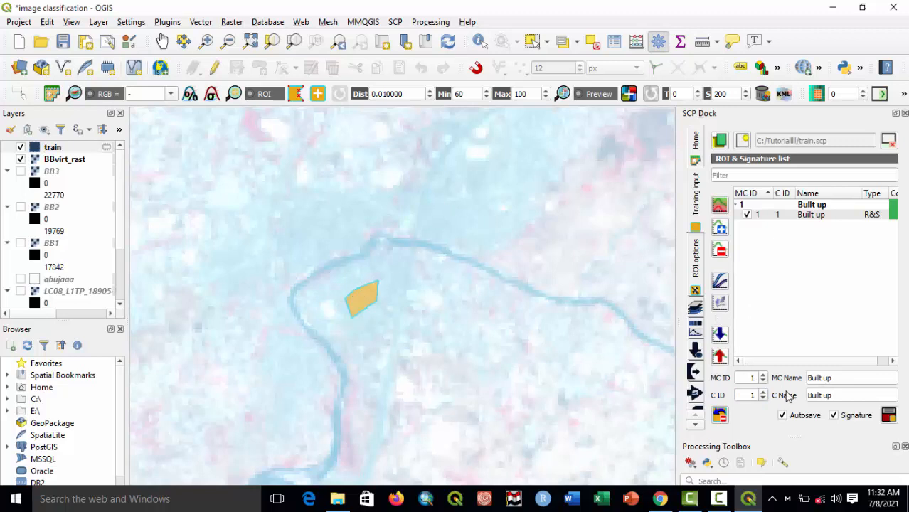
left_click(888, 417)
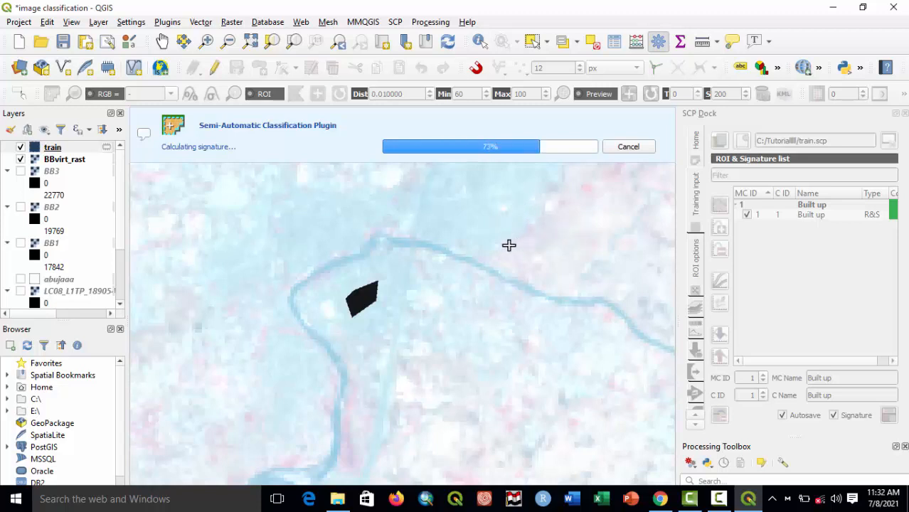
Draw a polygon ROI over the light blue built-up patch just below the diagonal road.
scroll(465, 307, "down", 5)
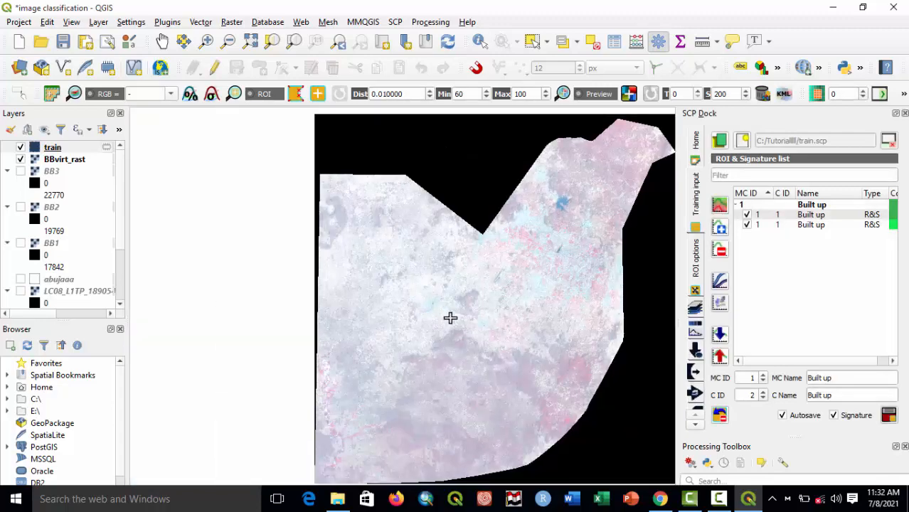
scroll(462, 307, "up", 3)
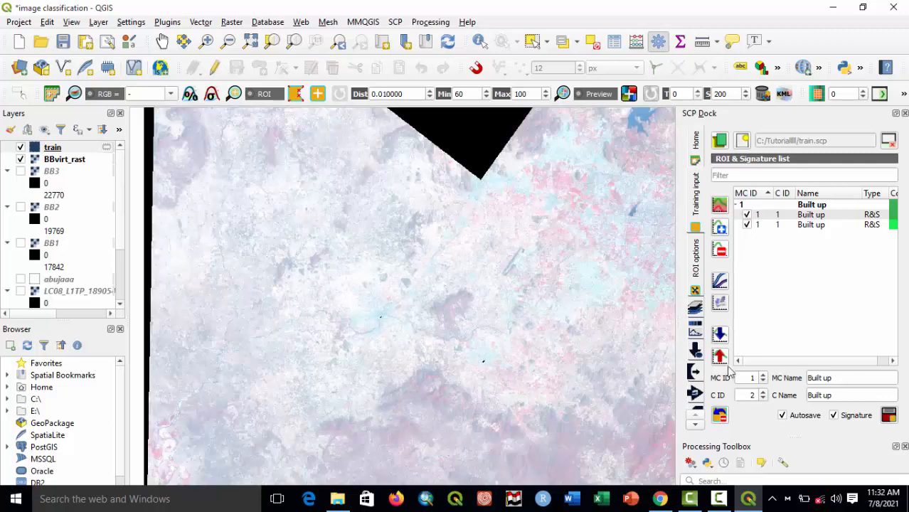
left_click(718, 498)
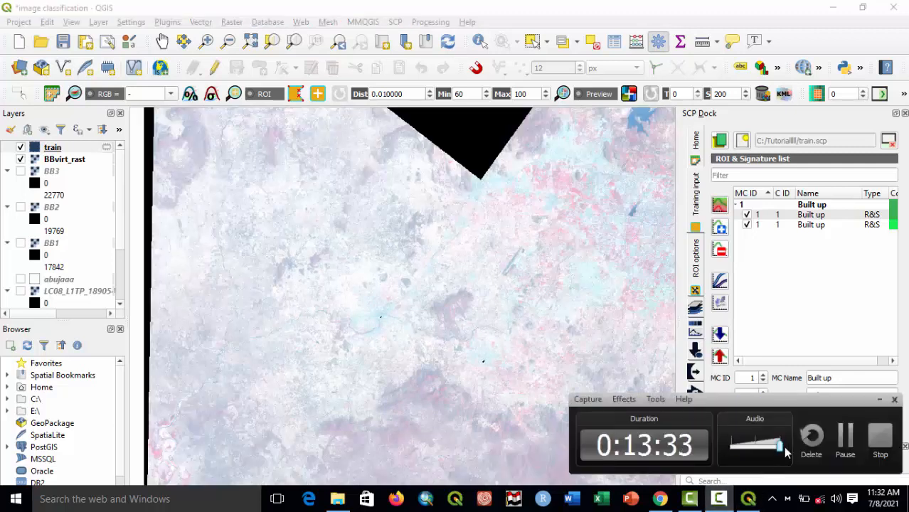
left_click(719, 504)
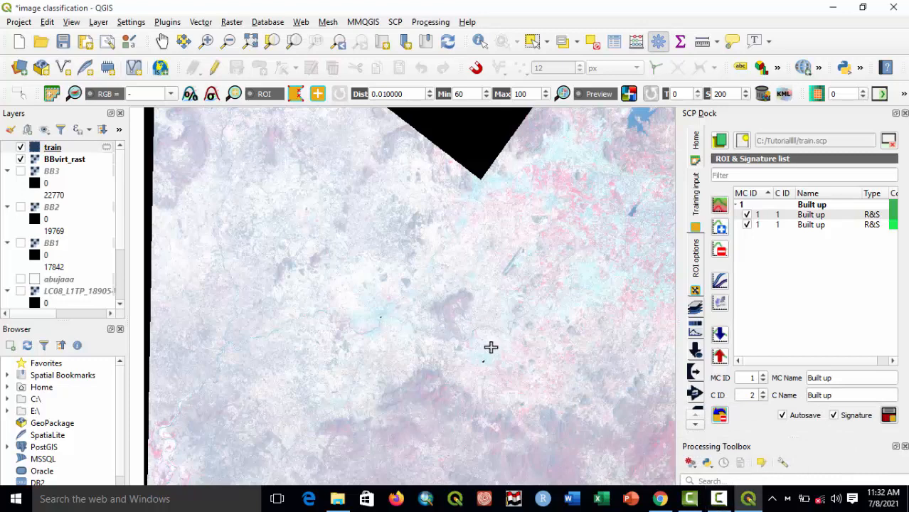
left_click_drag(483, 314, 379, 289)
scroll(345, 242, "up", 1)
scroll(440, 204, "up", 2)
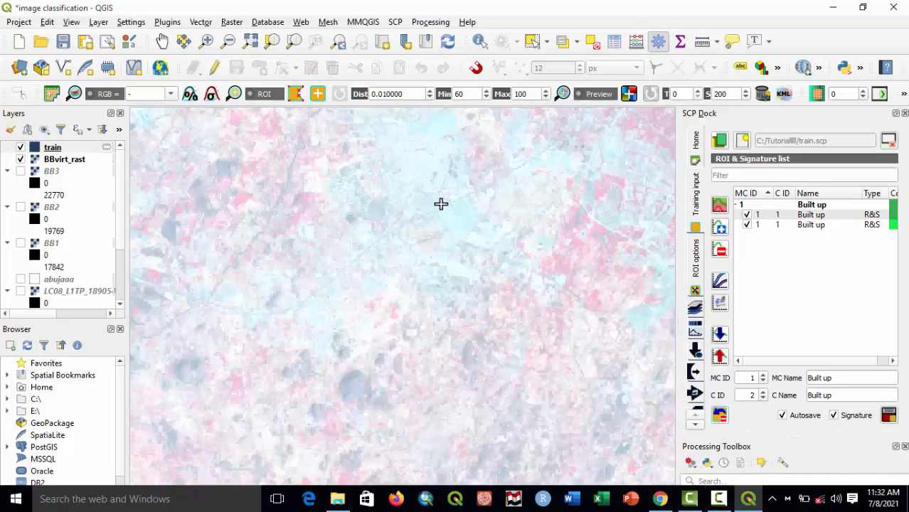
scroll(478, 231, "up", 1)
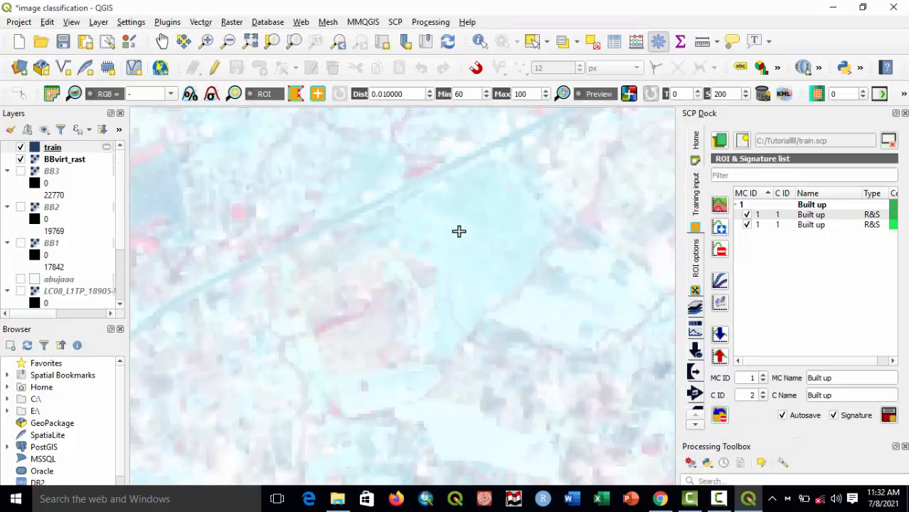
left_click(452, 221)
left_click(491, 252)
left_click(508, 236)
left_click(503, 199)
left_click(483, 193)
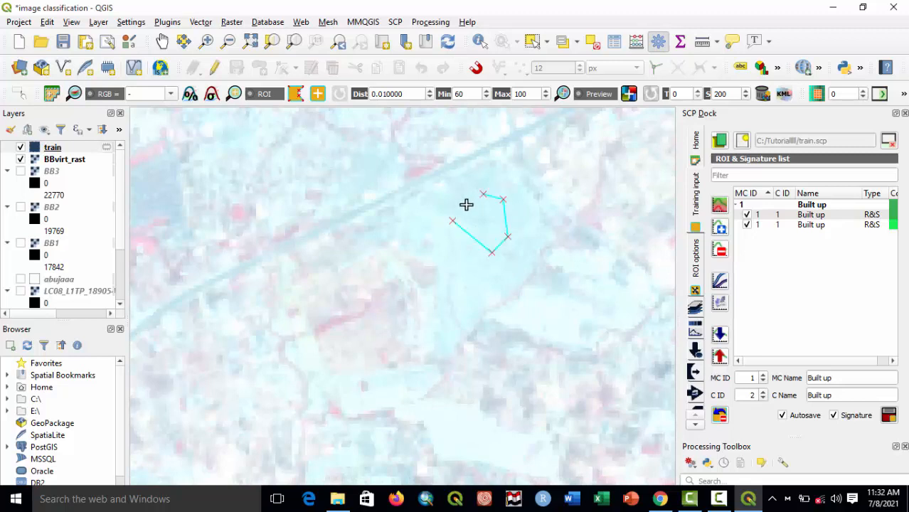
left_click(460, 213)
right_click(479, 211)
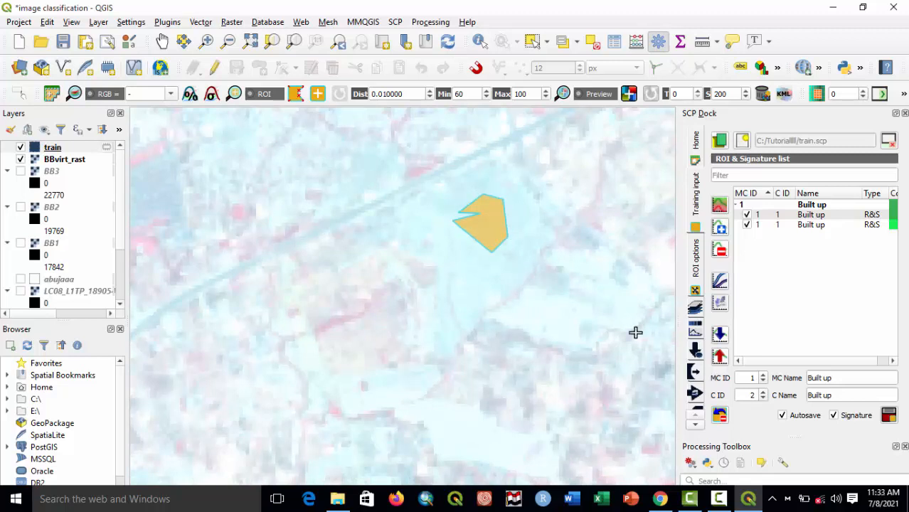
Set the class ID to 1 and save the ROI with its signature as a third Built up sample.
left_click(763, 398)
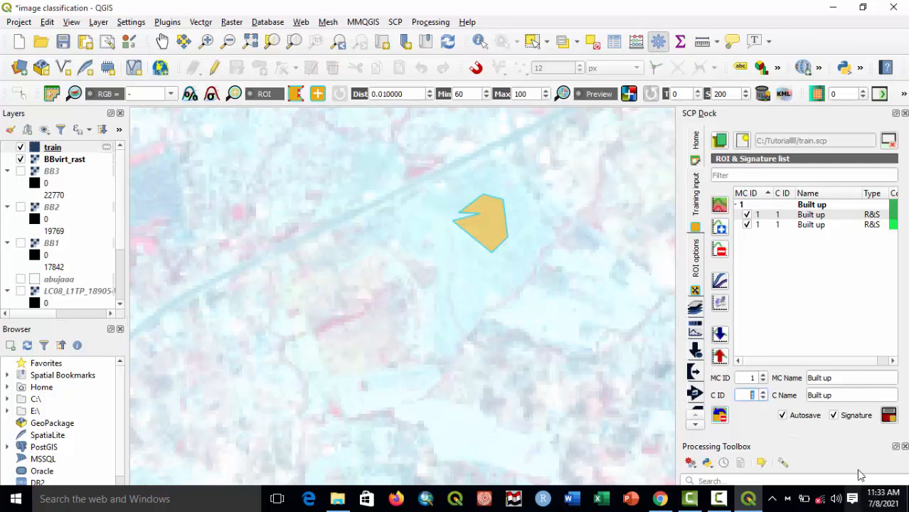
left_click(888, 416)
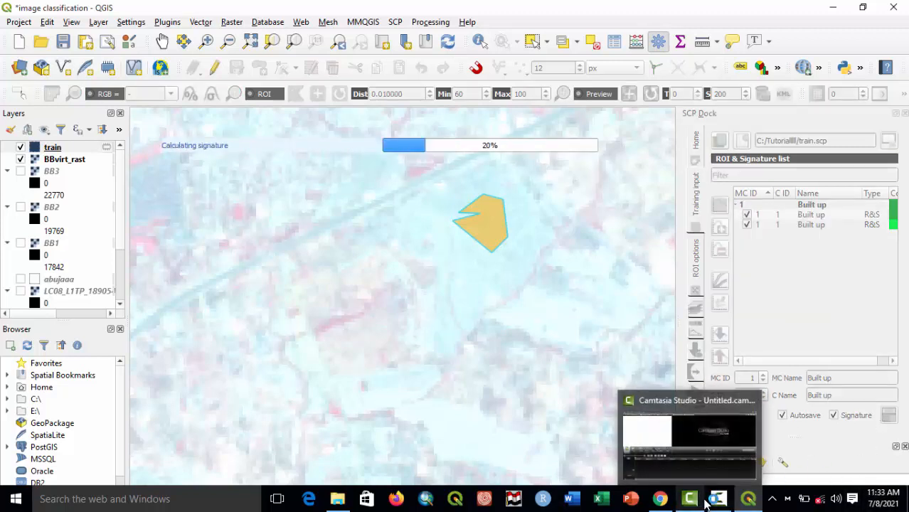
mouse_move(718, 504)
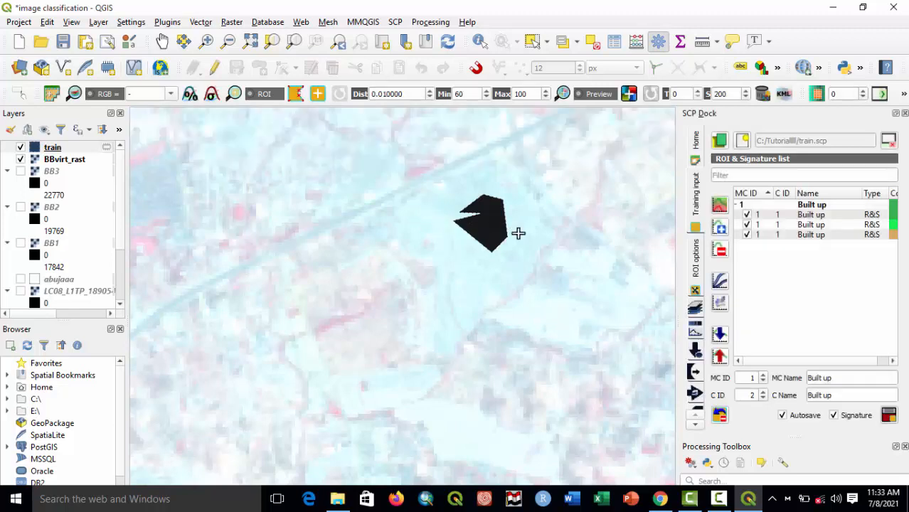
Look over the color composite around the airport runway and northeast of it for further land cover areas to sample.
scroll(535, 294, "down", 5)
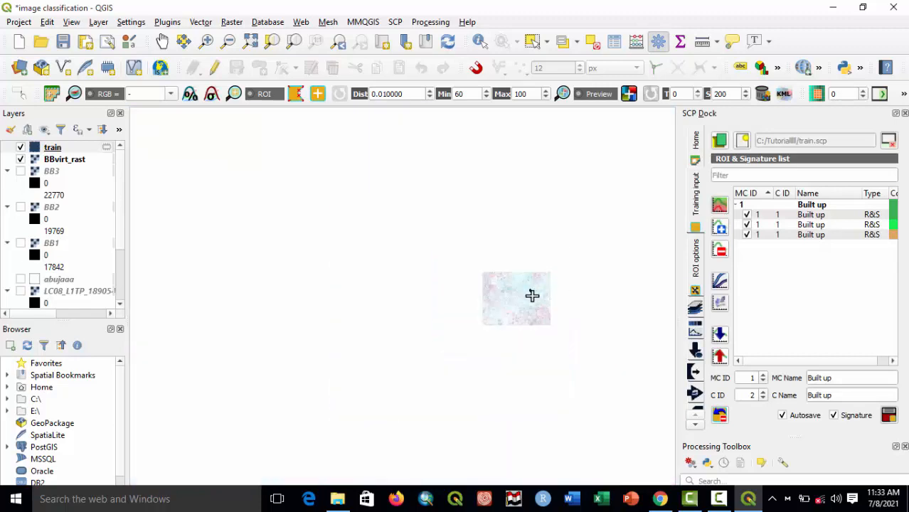
scroll(521, 306, "up", 5)
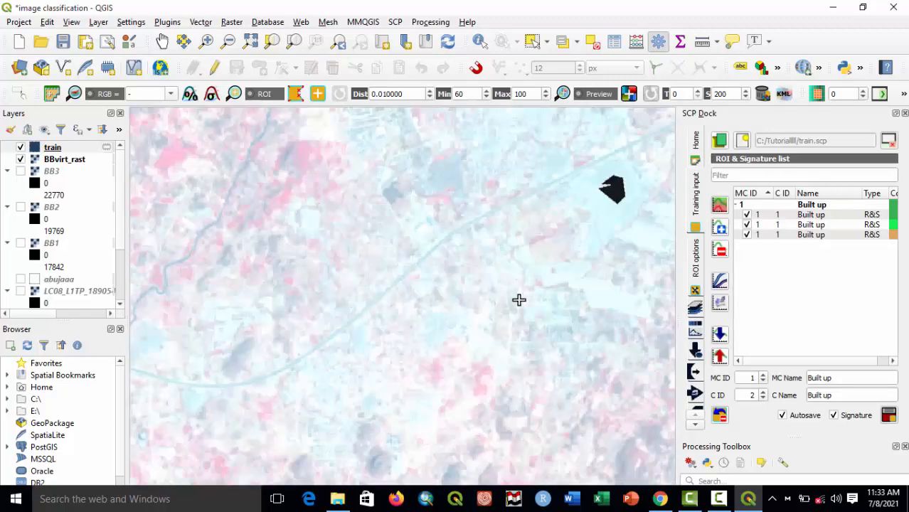
left_click_drag(391, 287, 458, 380)
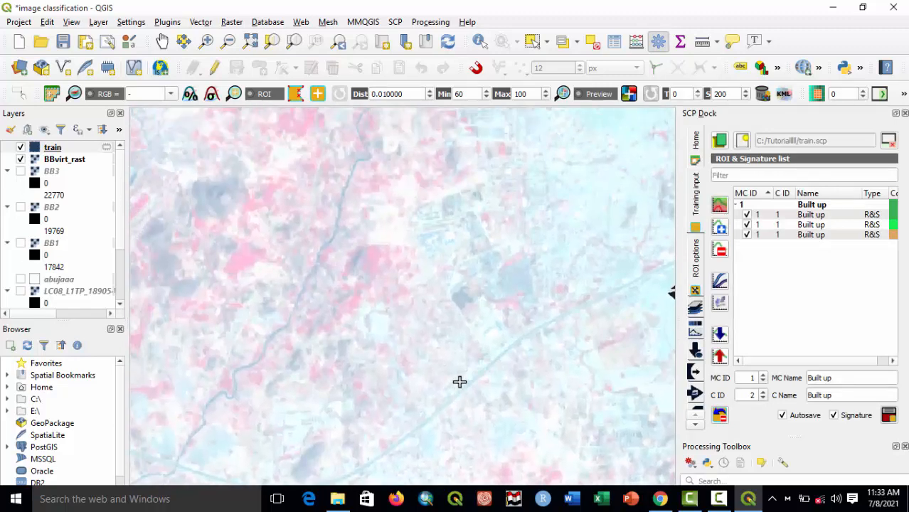
scroll(459, 324, "down", 1)
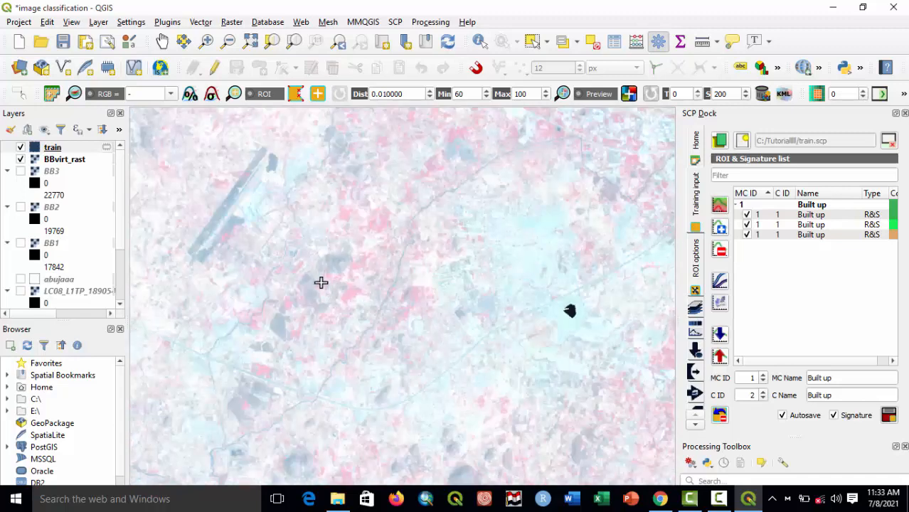
scroll(455, 304, "up", 1)
left_click_drag(455, 304, 528, 299)
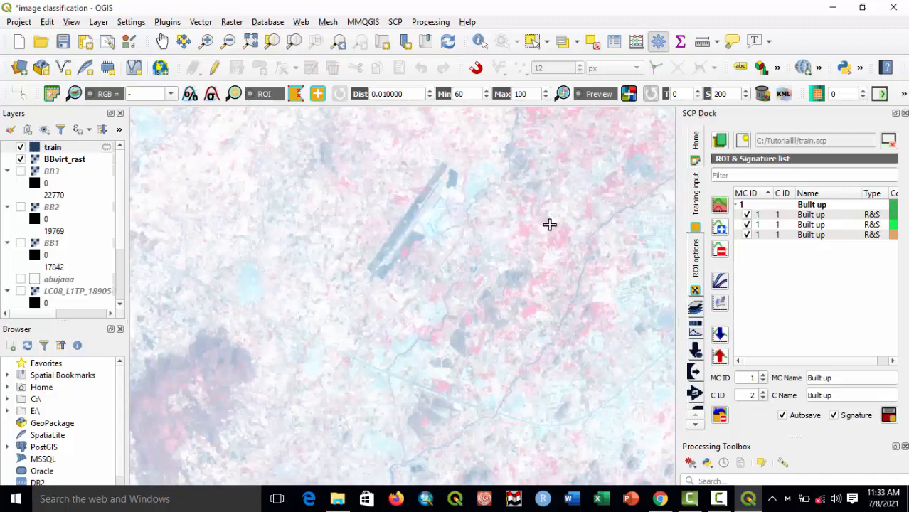
left_click_drag(502, 252, 426, 333)
left_click_drag(483, 227, 403, 303)
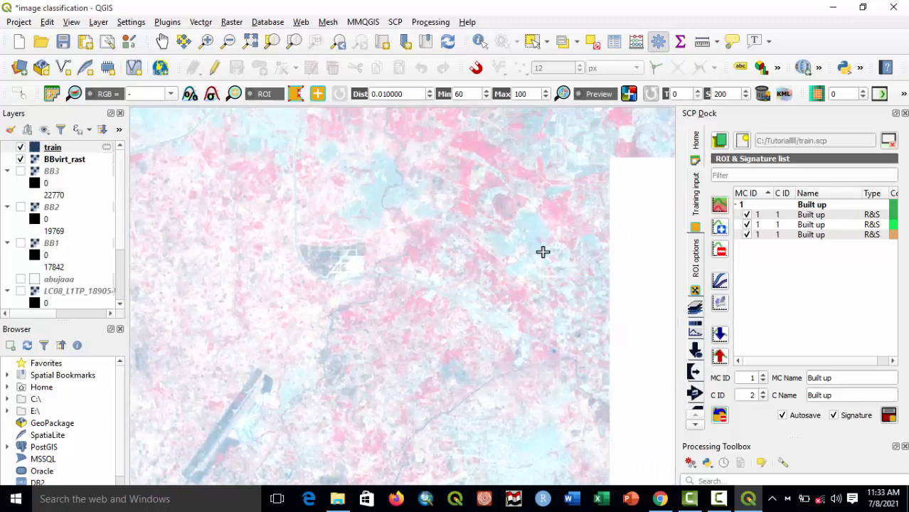
Merge the three Built up spectral signatures into one average signature.
left_click(801, 235)
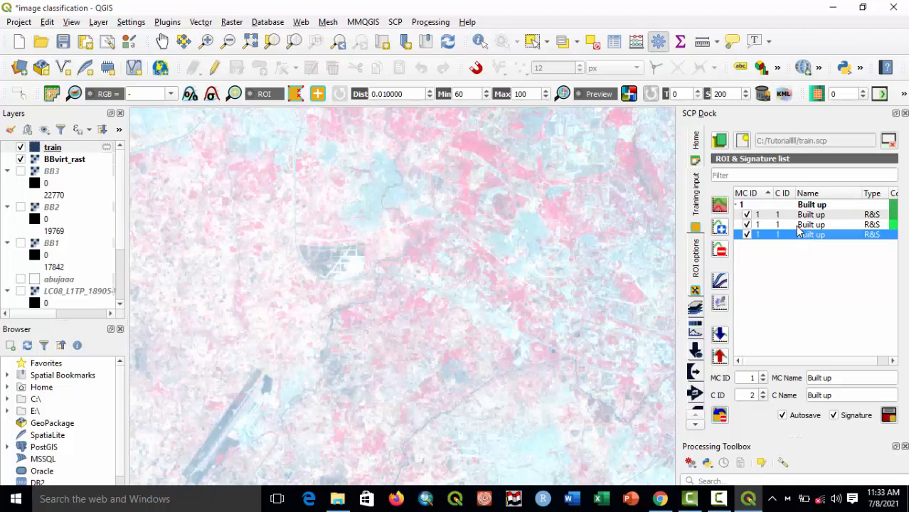
left_click_drag(802, 235, 787, 218)
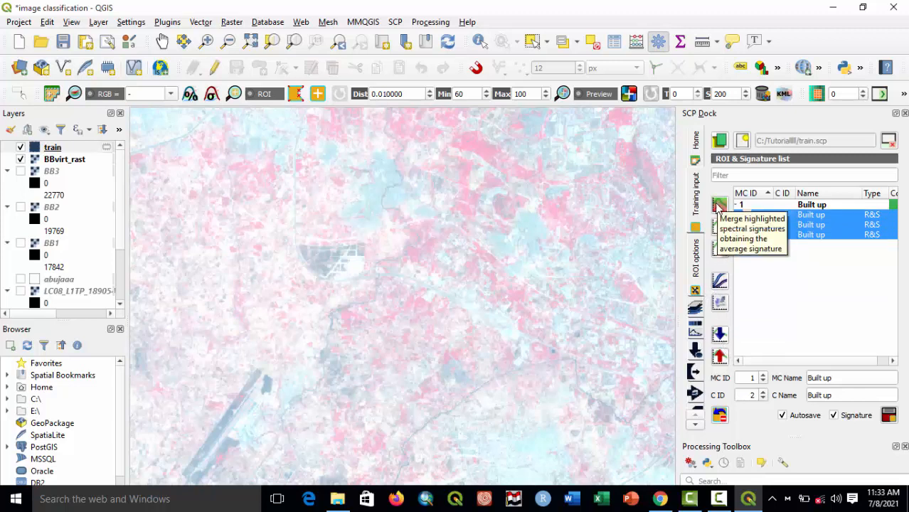
left_click(719, 205)
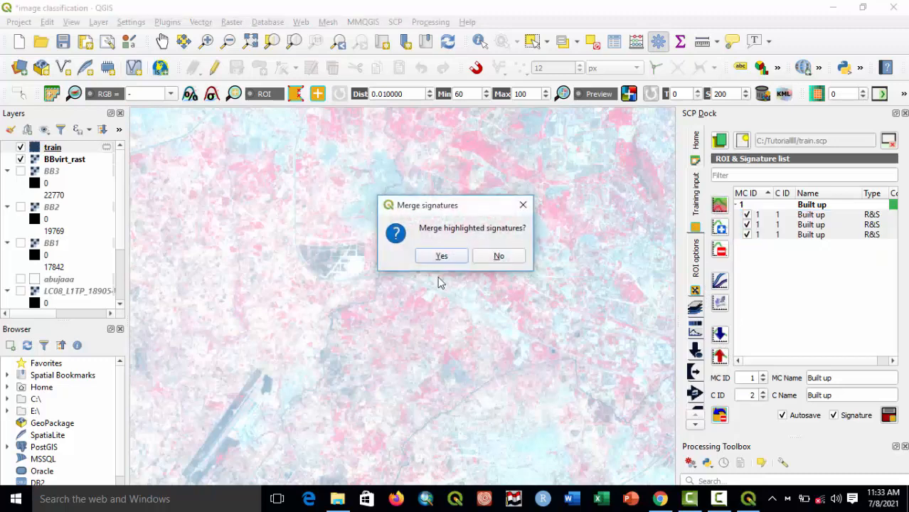
left_click(438, 257)
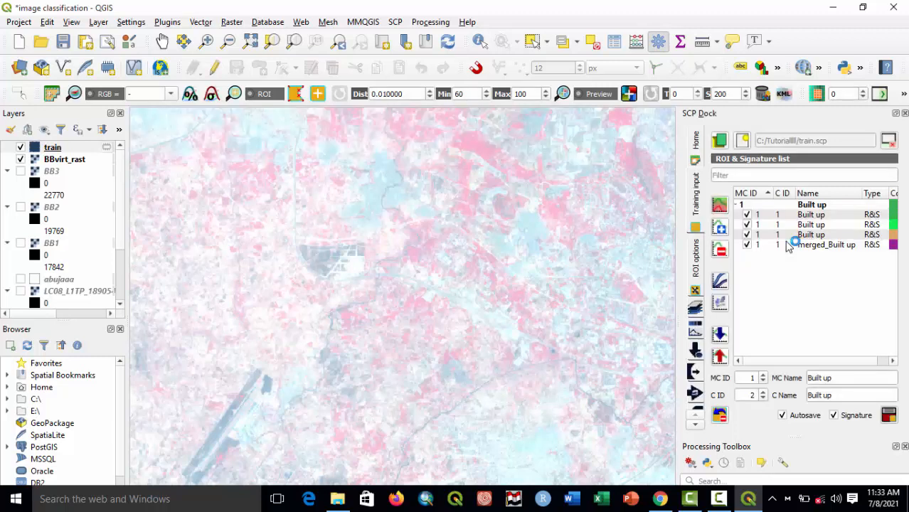
Delete the three original Built up ROIs and signatures, keeping only the merged one.
left_click(807, 236)
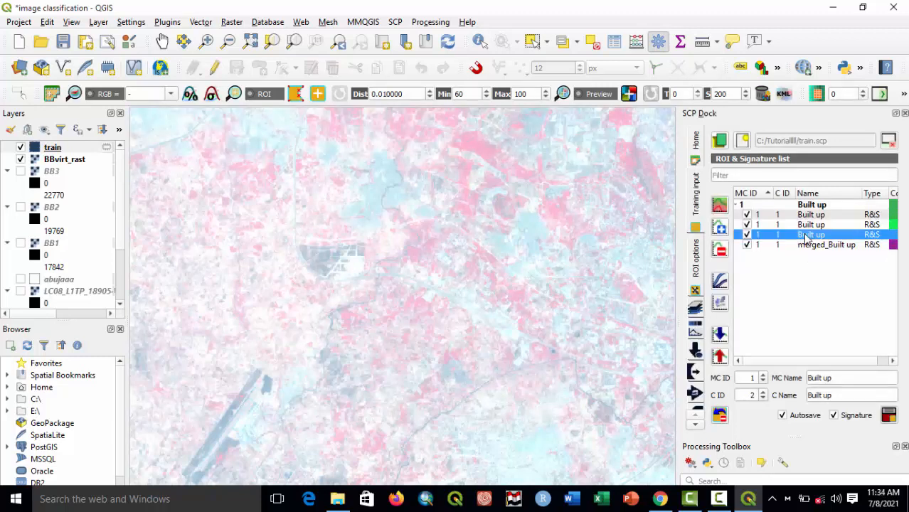
left_click(807, 226, "ctrl")
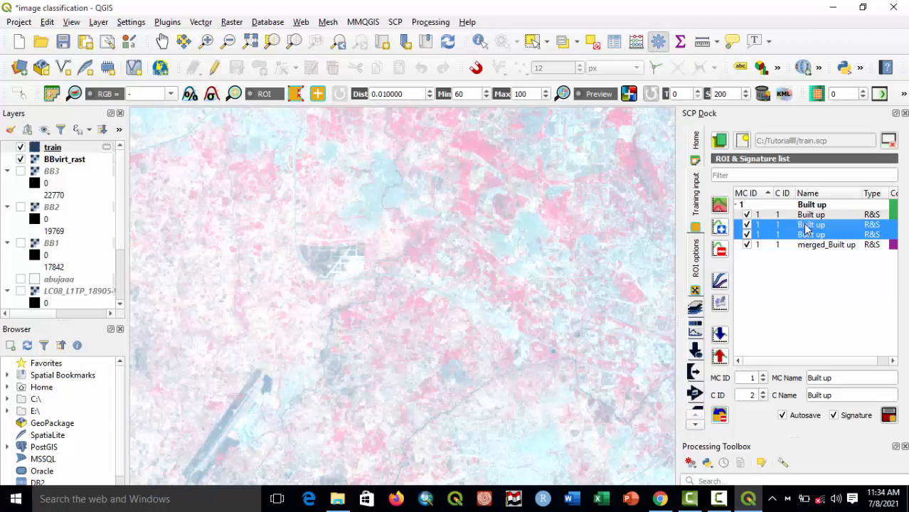
left_click(807, 216, "ctrl")
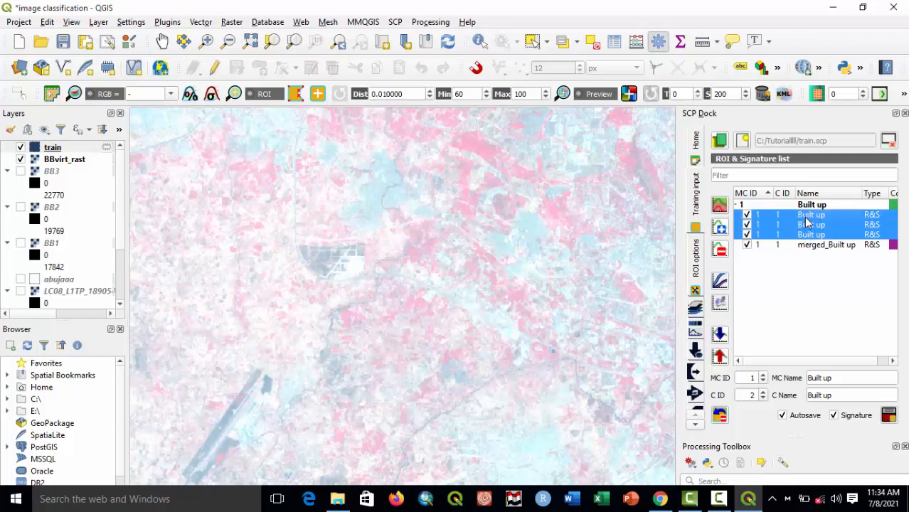
left_click(720, 250)
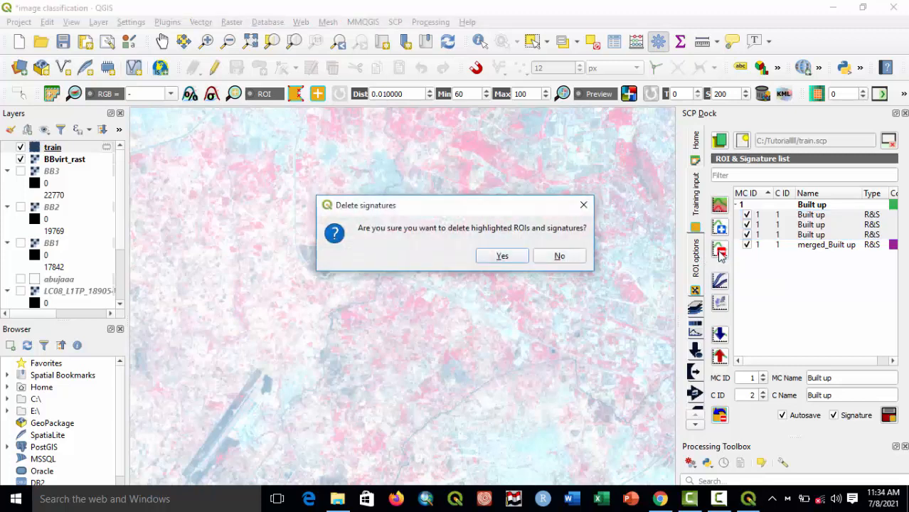
left_click(501, 256)
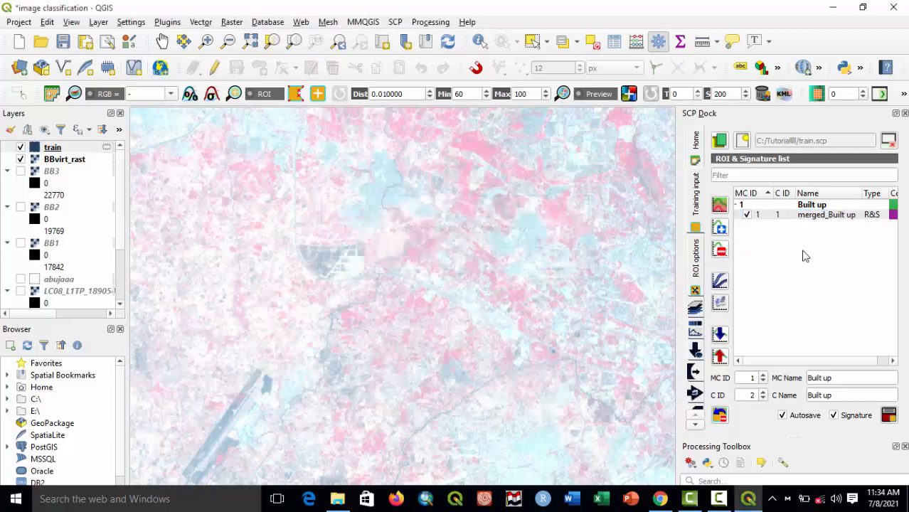
Rename the merged signature as Built up.
left_click(827, 217)
left_click(827, 217)
type("B")
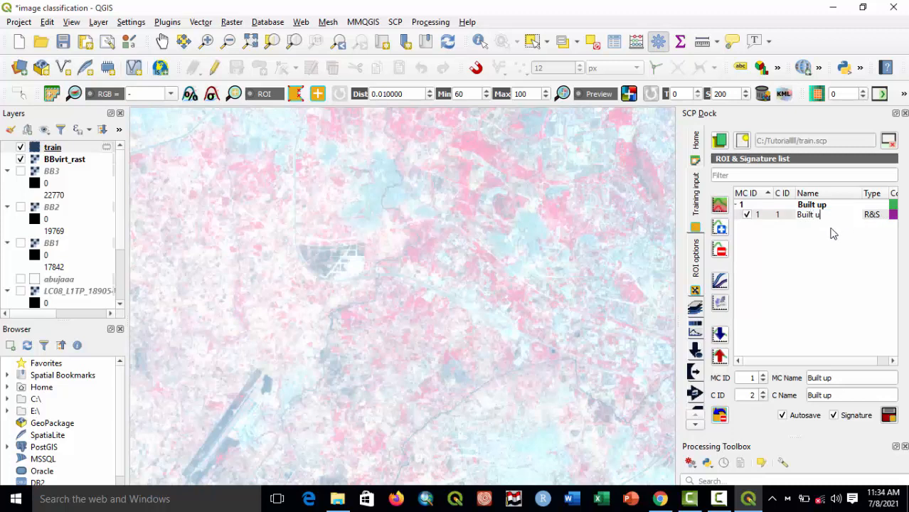
key("Return")
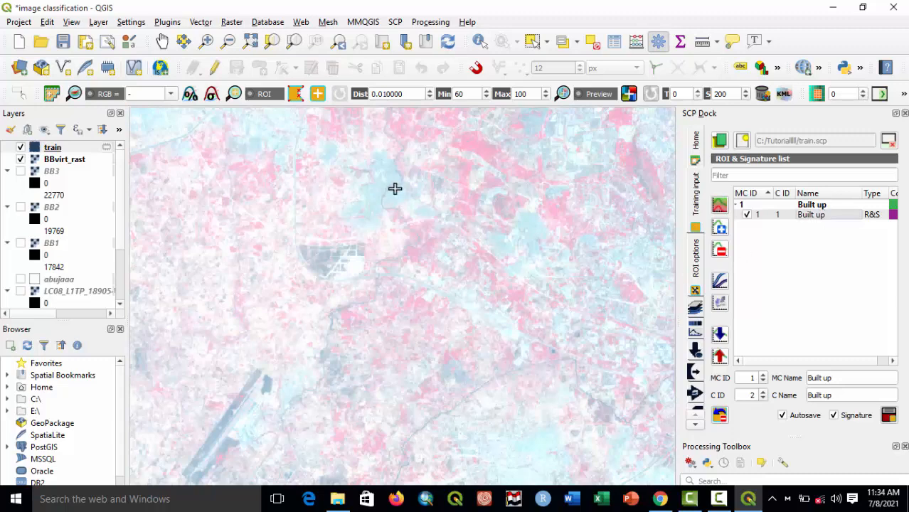
Start a new ROI polygon on the bright pink vegetation area just above the pale diagonal strip.
left_click_drag(440, 213, 385, 331)
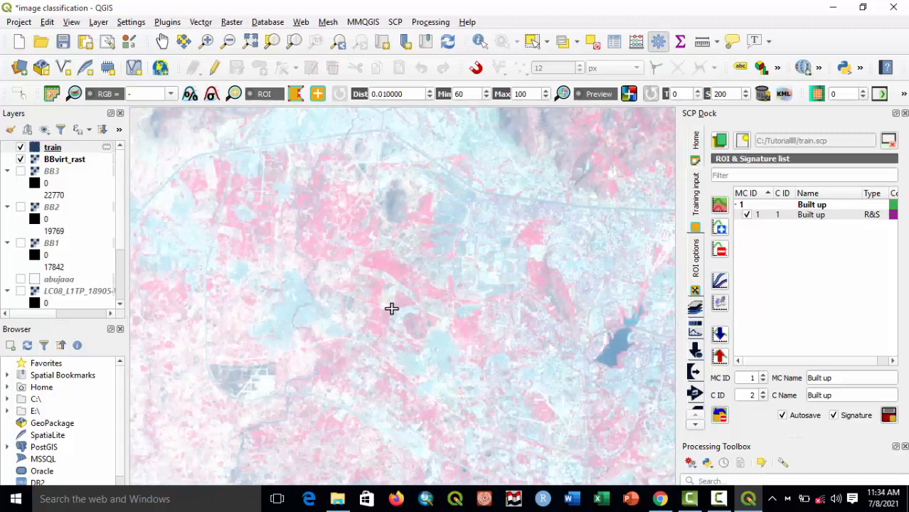
scroll(393, 304, "up", 2)
left_click(331, 145)
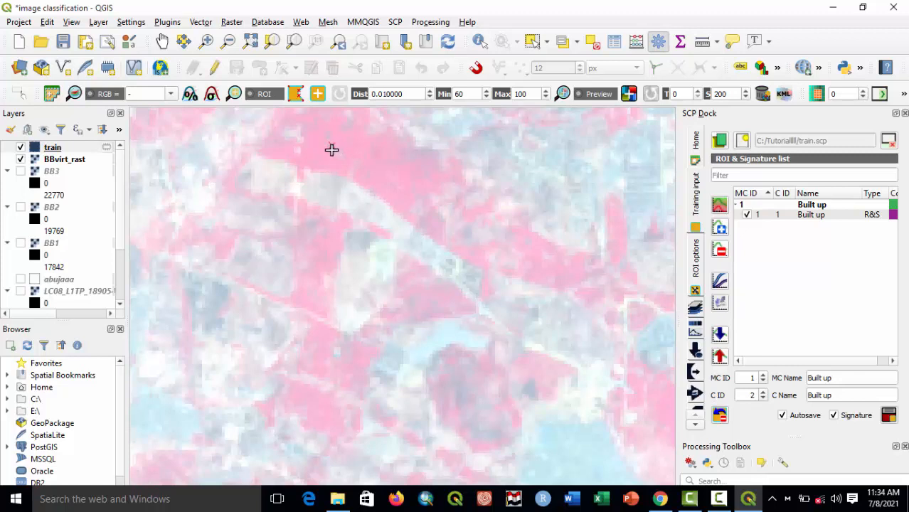
left_click(336, 151)
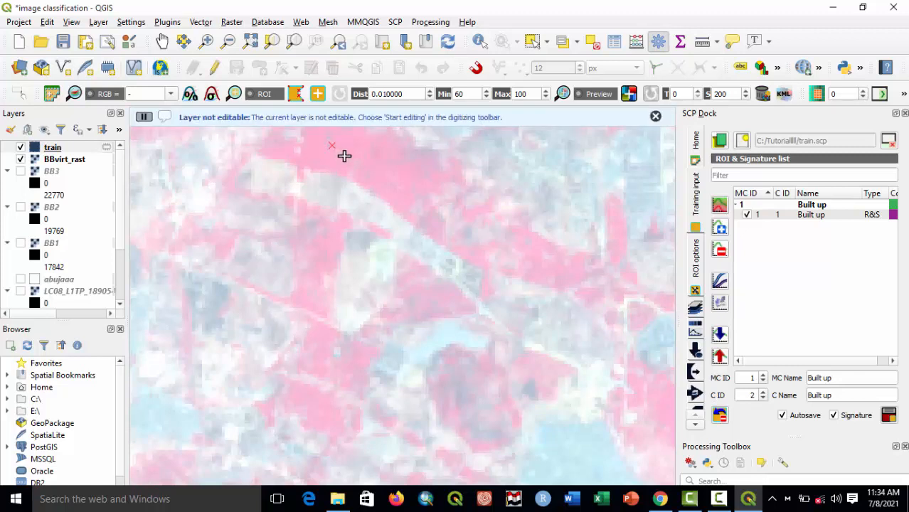
left_click(465, 277)
Set the macroclass ID to 2 and name both the macroclass and the class "vegetation".
left_click(763, 375)
left_click(835, 378)
left_click_drag(835, 378, 763, 380)
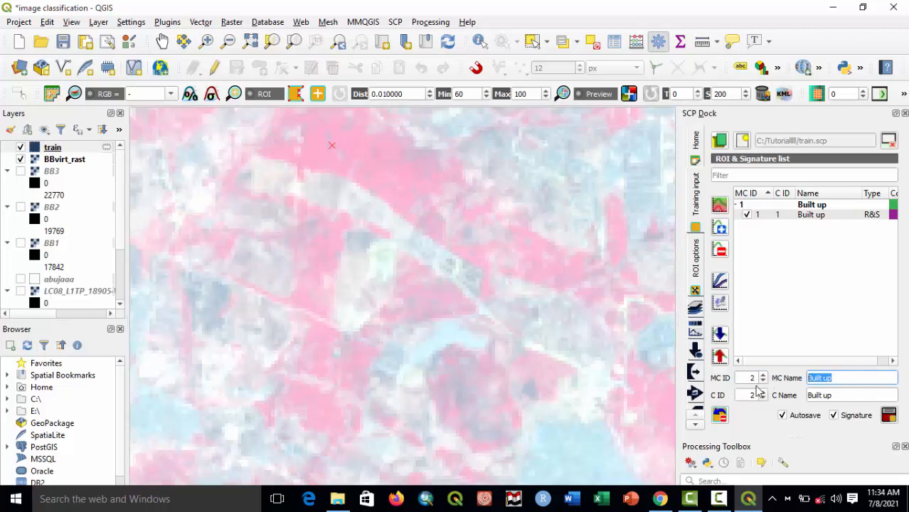
type("vegetation")
key("Tab")
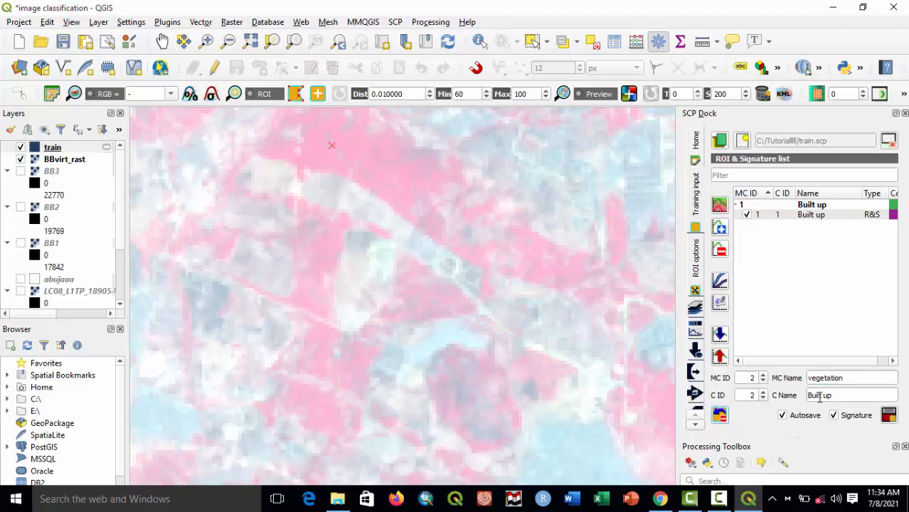
left_click_drag(835, 396, 757, 394)
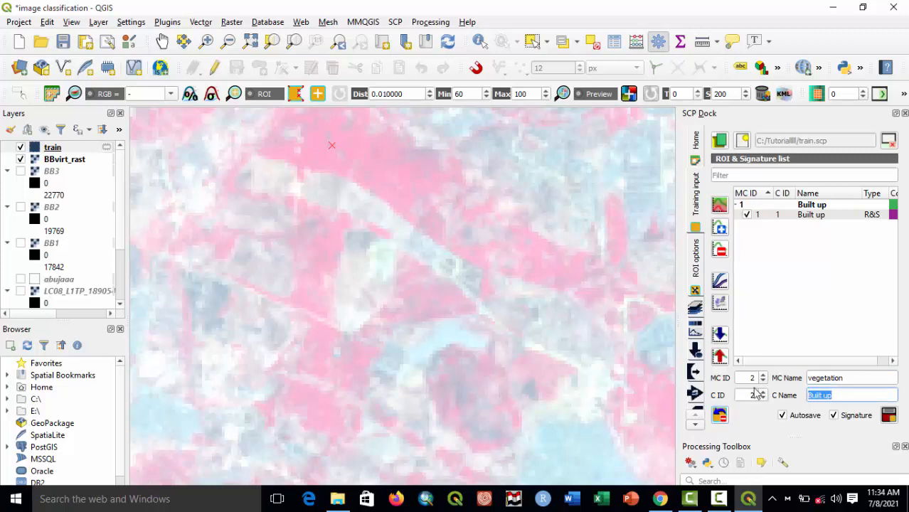
type("vegetation")
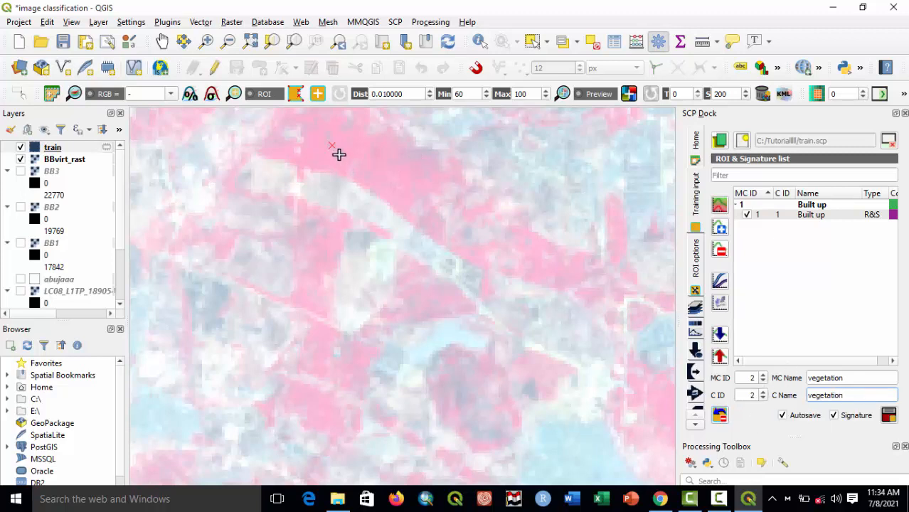
Complete the ROI polygon on the pink vegetation area above the pale diagonal strip and save it with its signature.
left_click(377, 177)
left_click(395, 161)
left_click(354, 141)
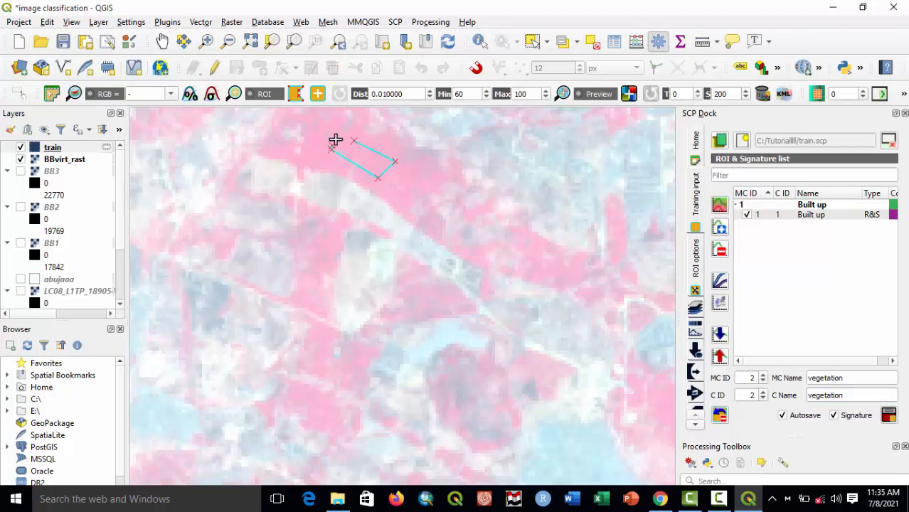
right_click(334, 140)
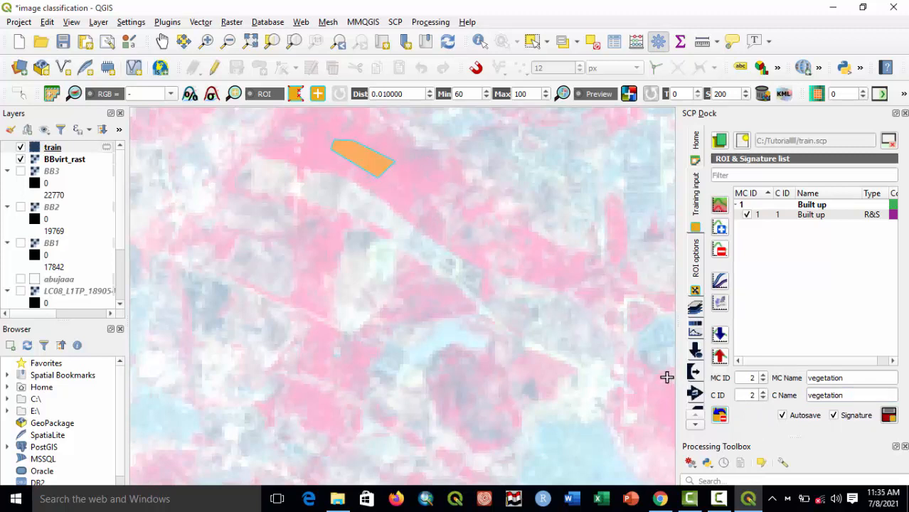
left_click(886, 416)
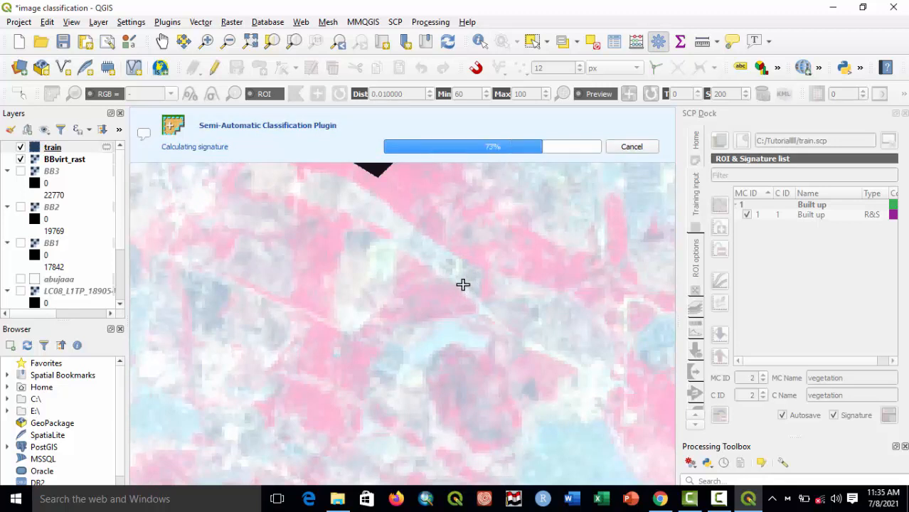
Draw a small ROI polygon on the pink patch northwest of the first vegetation sample and save it with class ID 2.
scroll(515, 339, "up", 2)
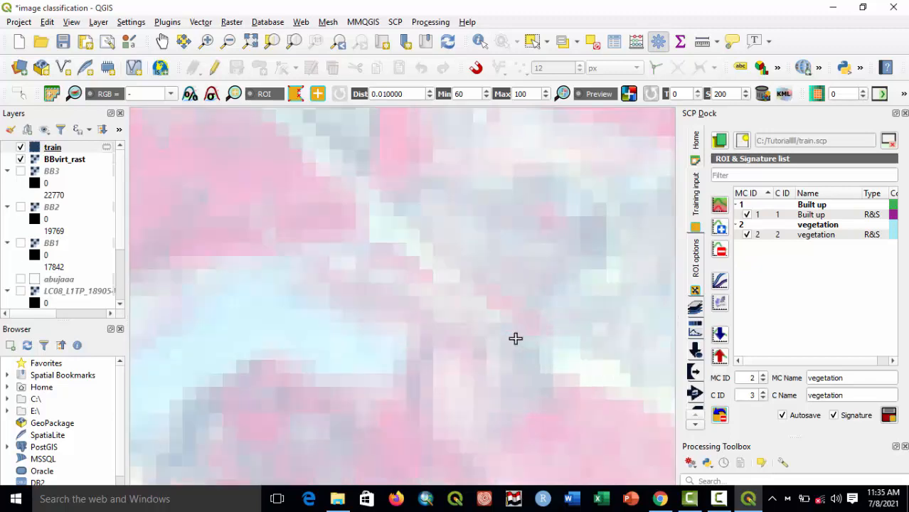
scroll(516, 339, "down", 3)
scroll(515, 338, "down", 1)
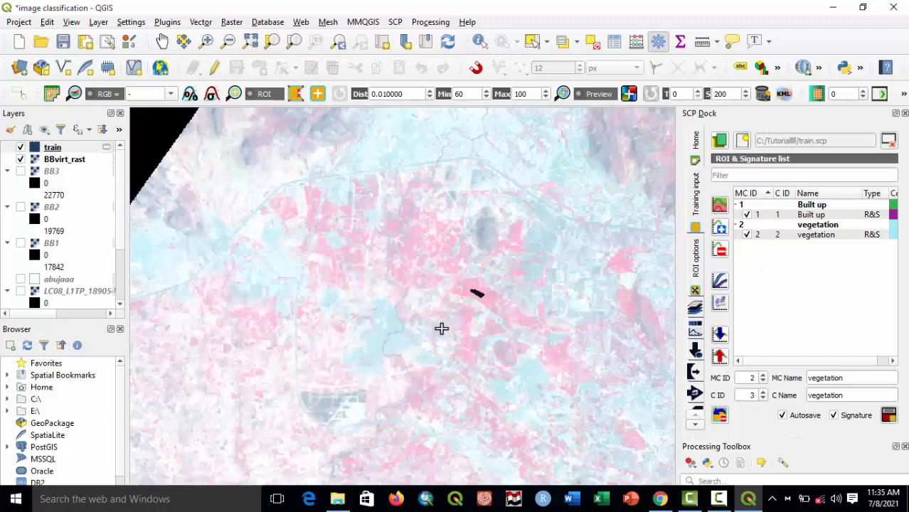
left_click_drag(438, 302, 513, 196)
scroll(469, 311, "up", 1)
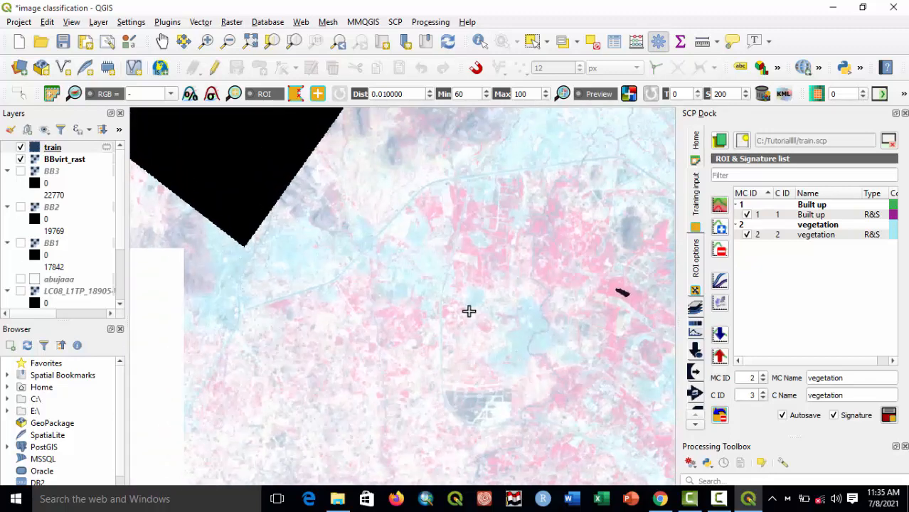
scroll(470, 218, "up", 1)
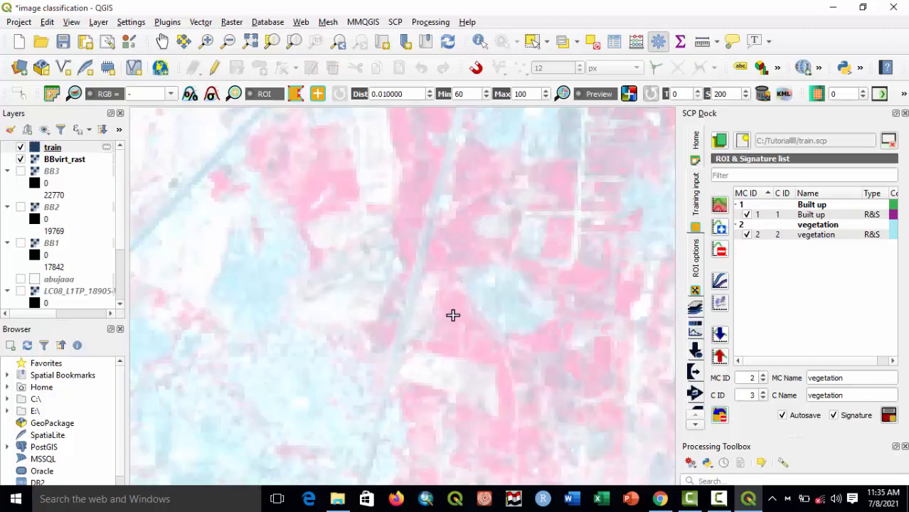
left_click(313, 173)
left_click(307, 191)
left_click(316, 193)
right_click(324, 176)
left_click(763, 399)
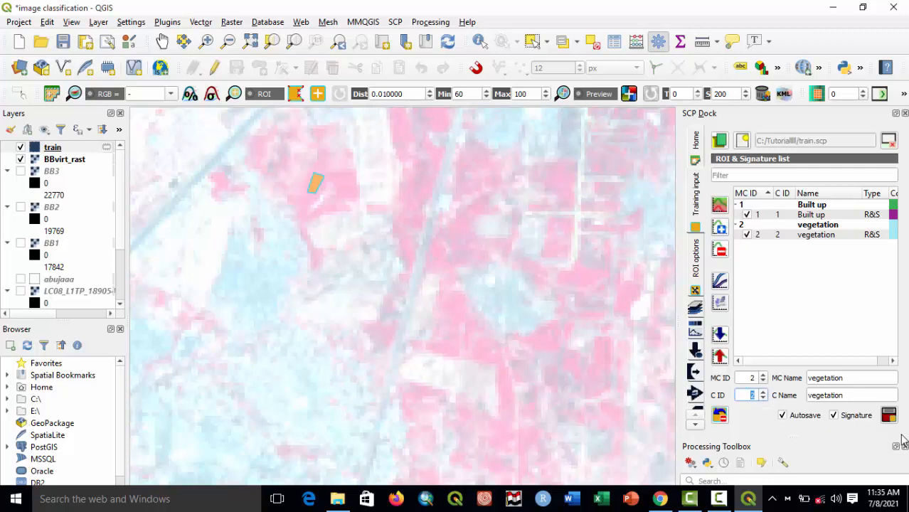
left_click(888, 417)
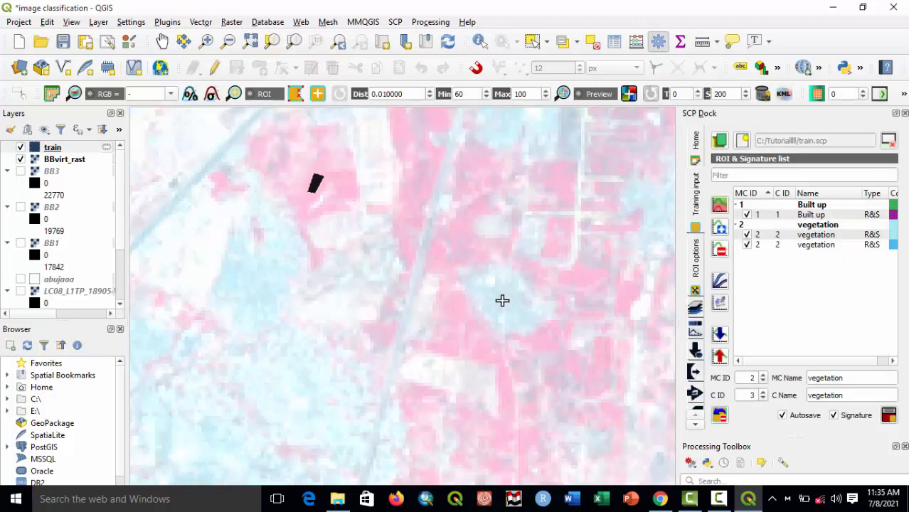
Examine the southern and southeastern parts of the composite for further areas suitable as vegetation samples.
scroll(501, 301, "down", 3)
left_click_drag(520, 389, 418, 197)
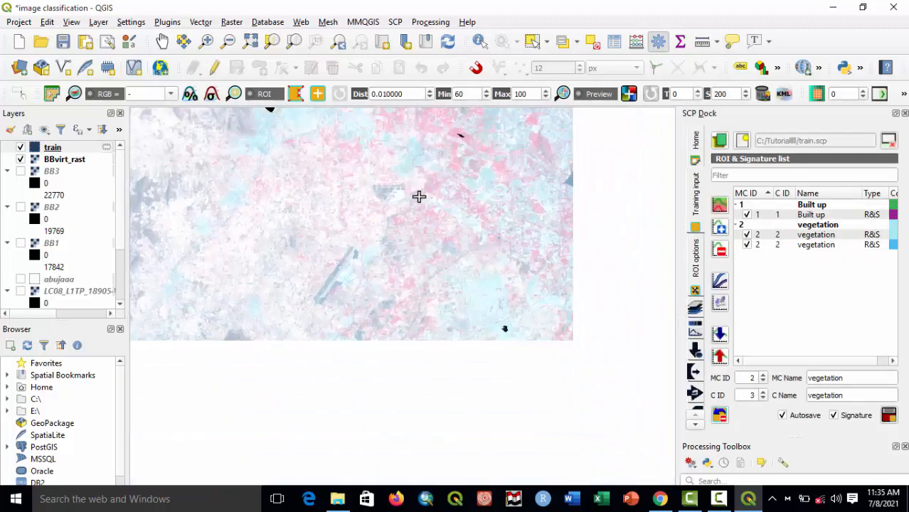
scroll(433, 223, "down", 2)
scroll(421, 311, "up", 3)
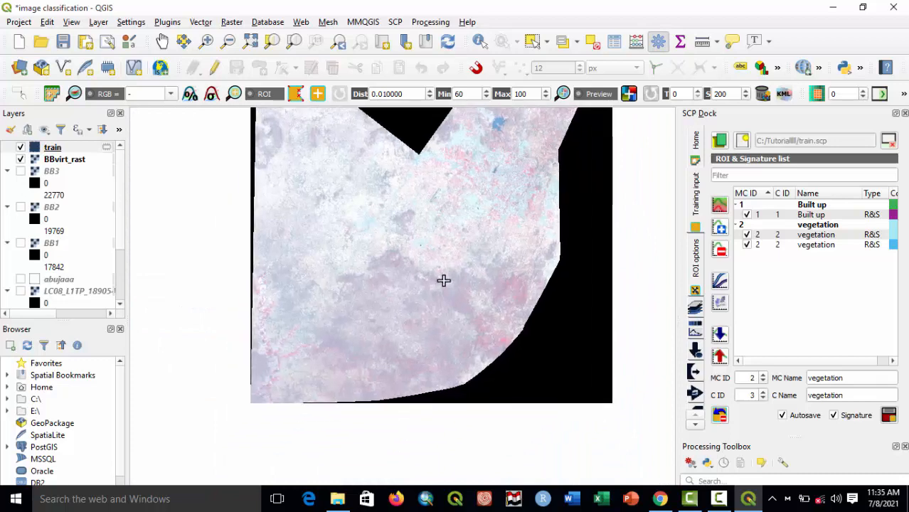
left_click_drag(502, 301, 257, 230)
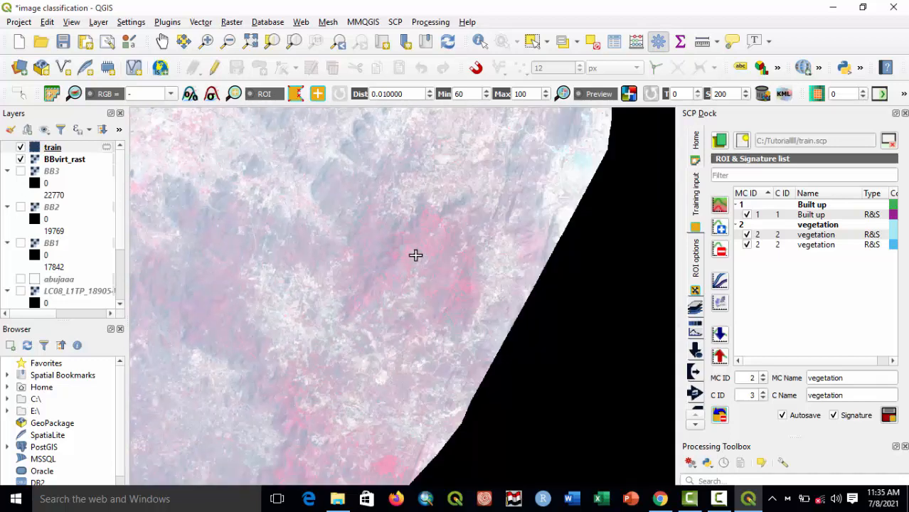
scroll(416, 256, "up", 1)
scroll(416, 255, "up", 1)
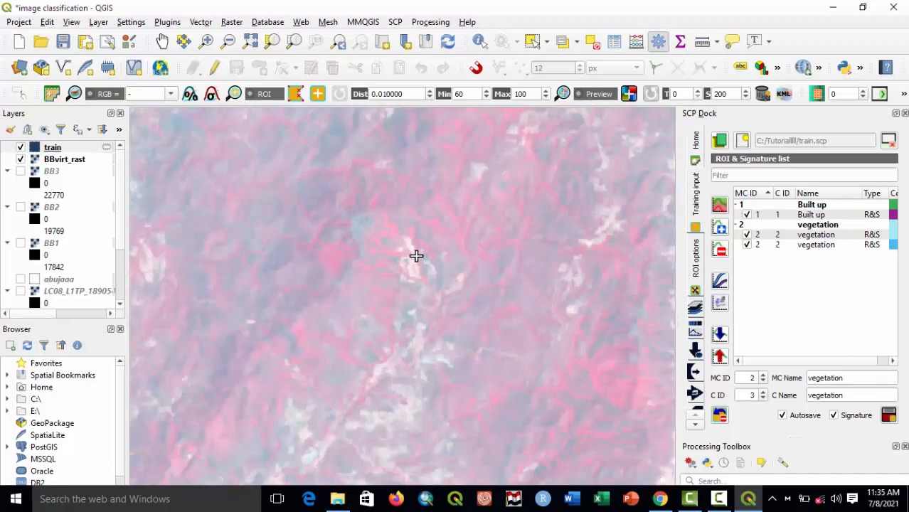
left_click_drag(455, 185, 412, 323)
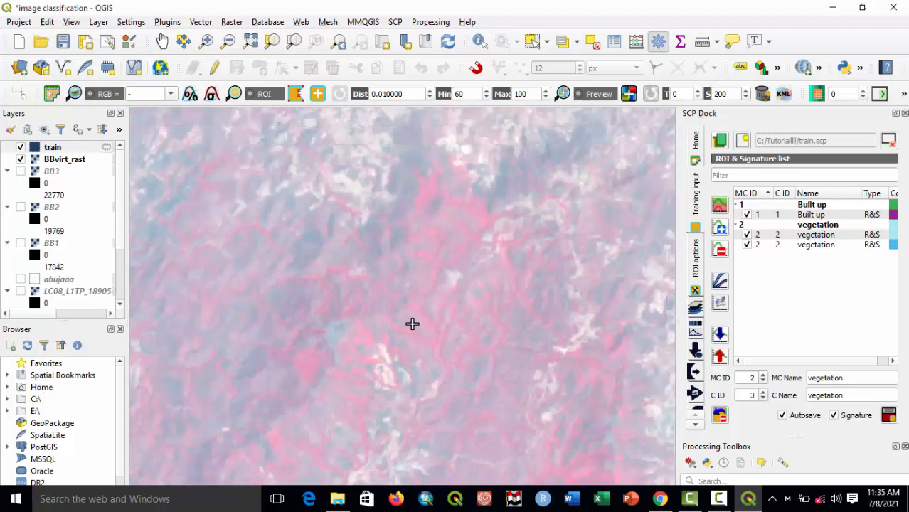
scroll(435, 292, "down", 1)
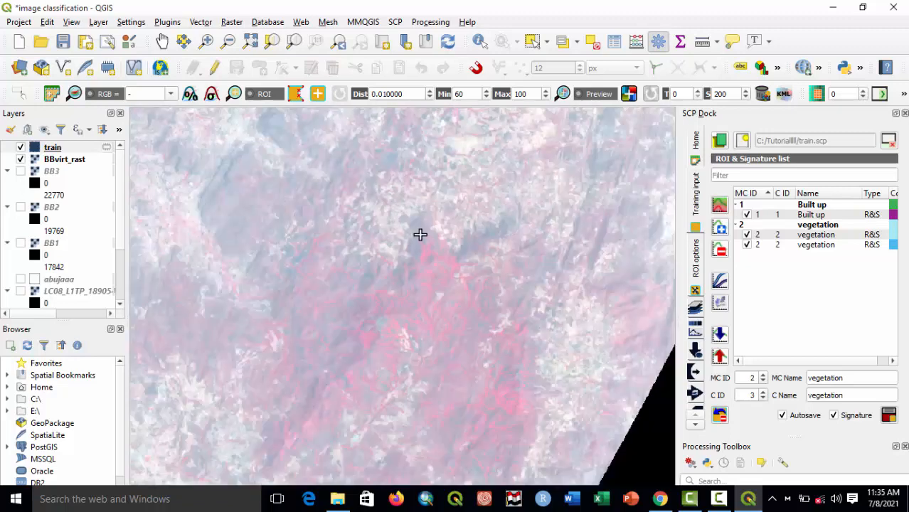
left_click_drag(420, 235, 422, 384)
left_click_drag(433, 171, 438, 139)
scroll(374, 327, "down", 1)
scroll(381, 158, "up", 1)
scroll(377, 205, "up", 1)
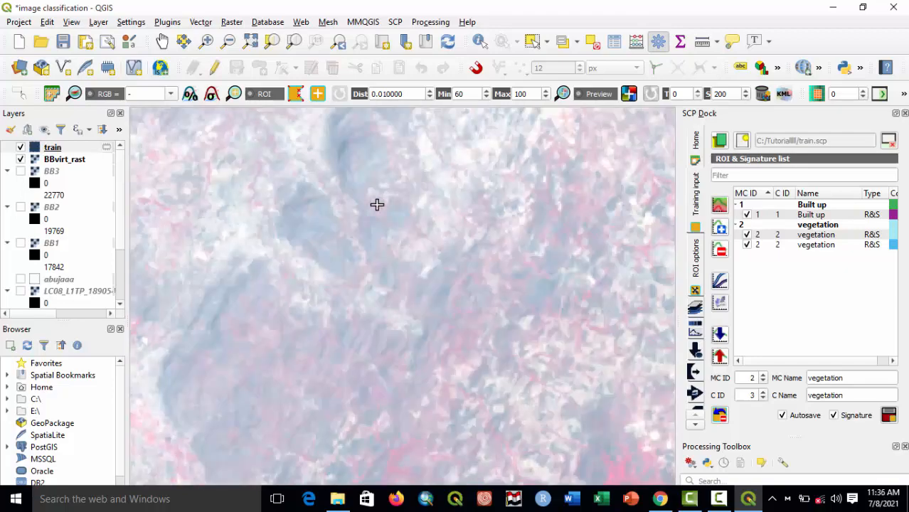
scroll(501, 274, "down", 1)
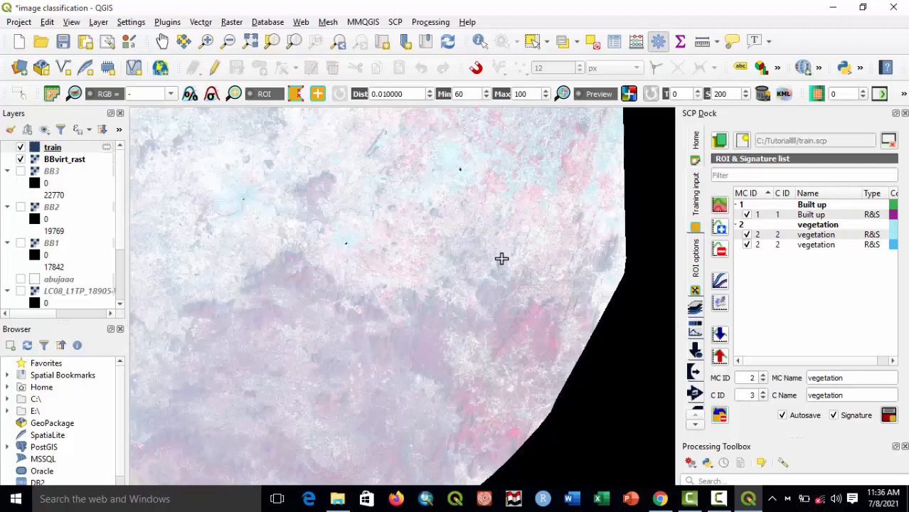
left_click_drag(498, 259, 484, 360)
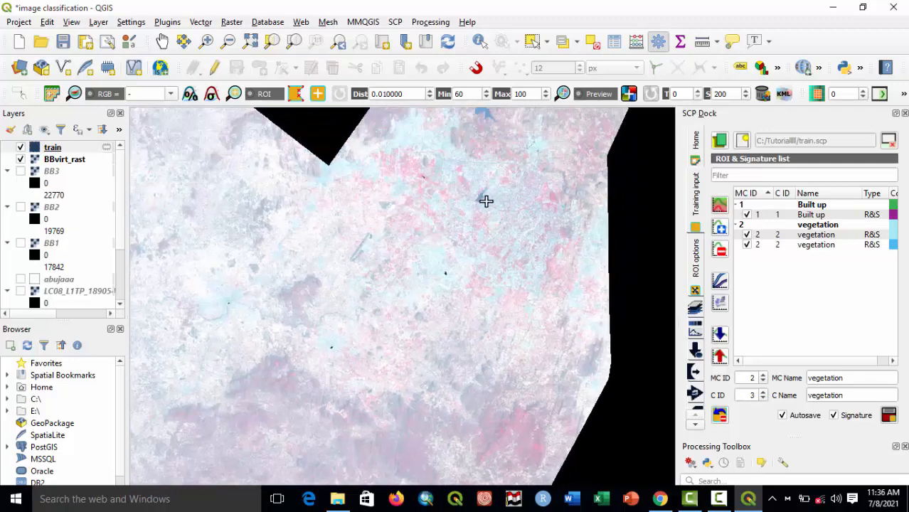
left_click_drag(485, 201, 418, 214)
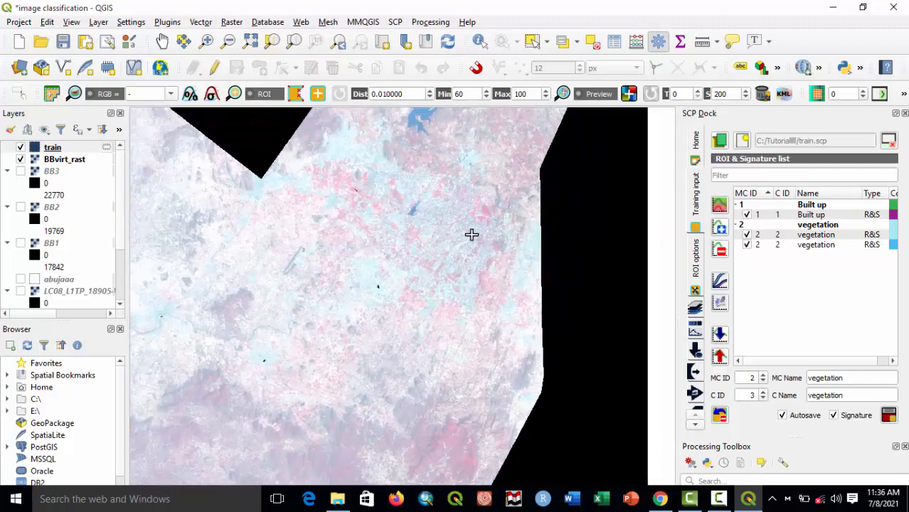
Merge the two vegetation signatures into one.
left_click(818, 236, "ctrl")
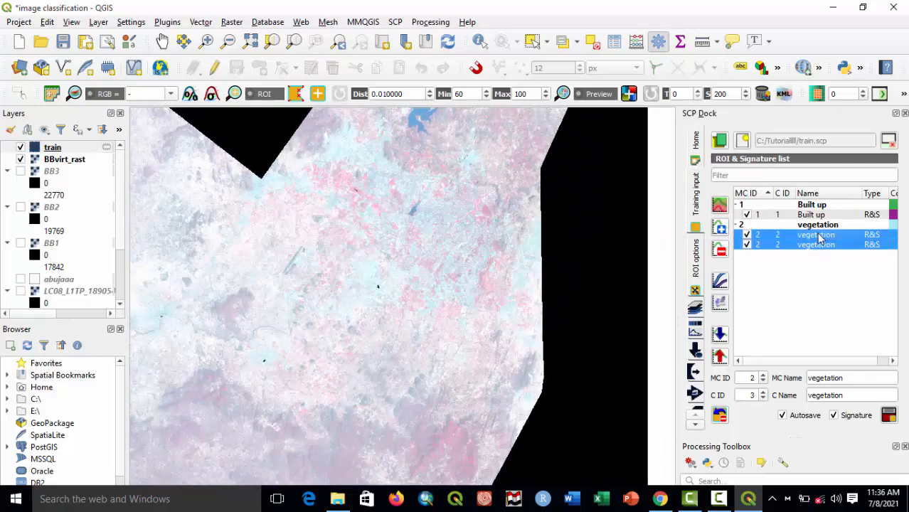
left_click(719, 206)
left_click(445, 256)
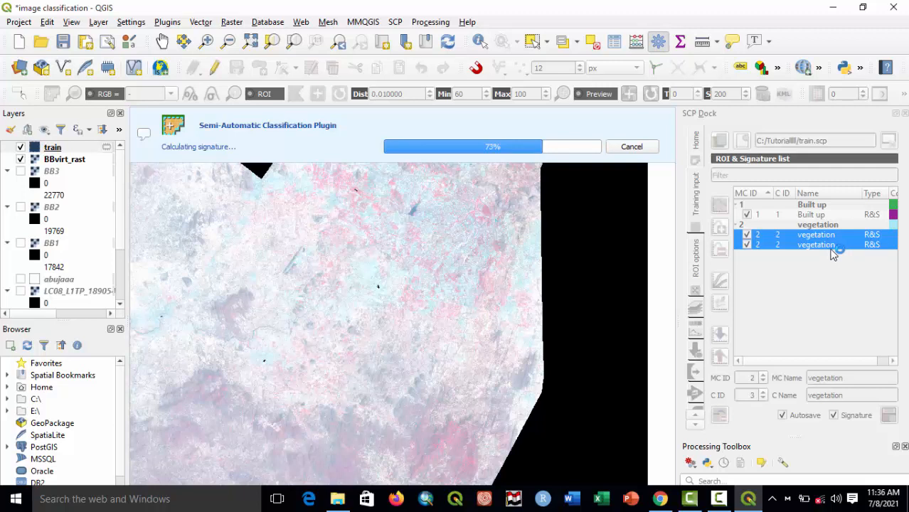
Delete the two original vegetation ROIs and signatures, keeping only the merged one.
left_click(816, 247)
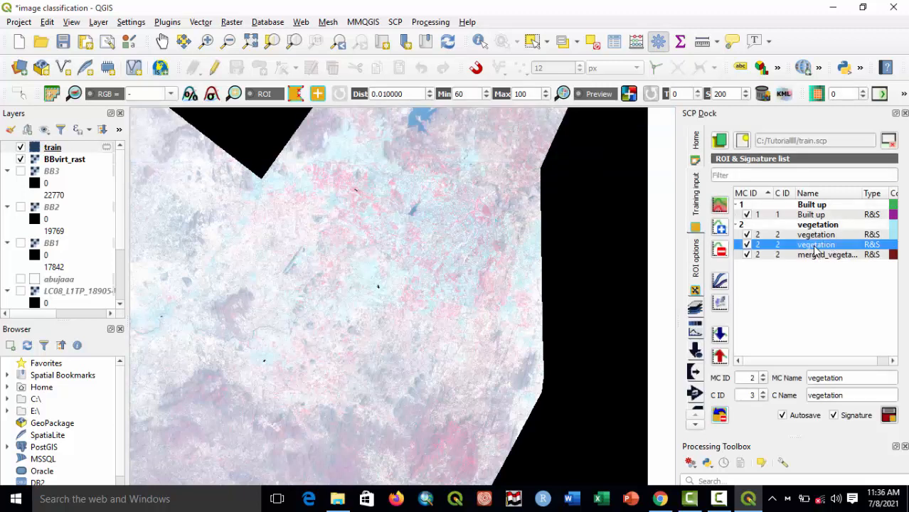
left_click(811, 235, "ctrl")
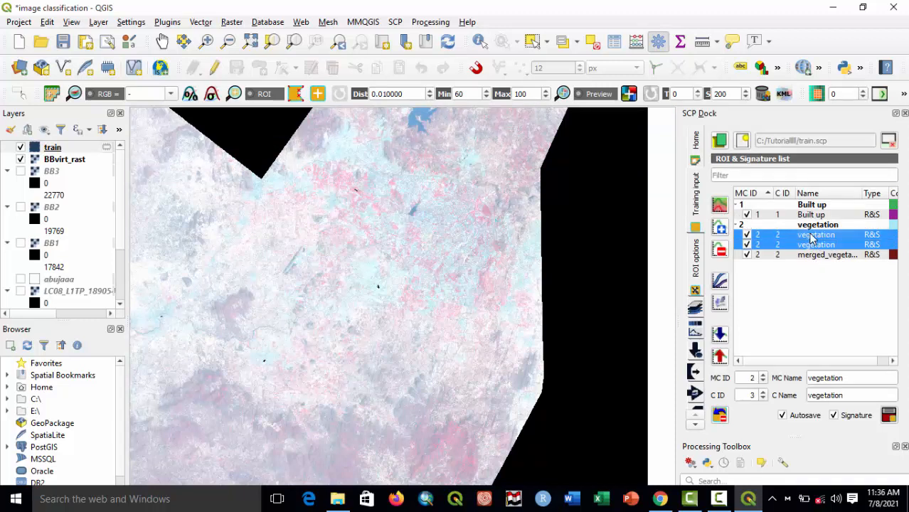
left_click(720, 250)
left_click(502, 256)
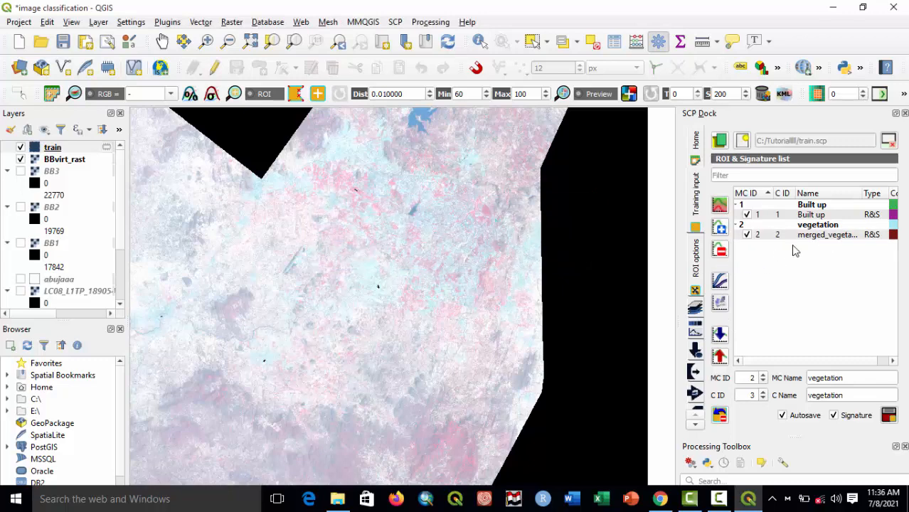
Rename the merged vegetation signature as vegetation.
left_click(806, 235)
double_click(804, 235)
left_click(823, 236)
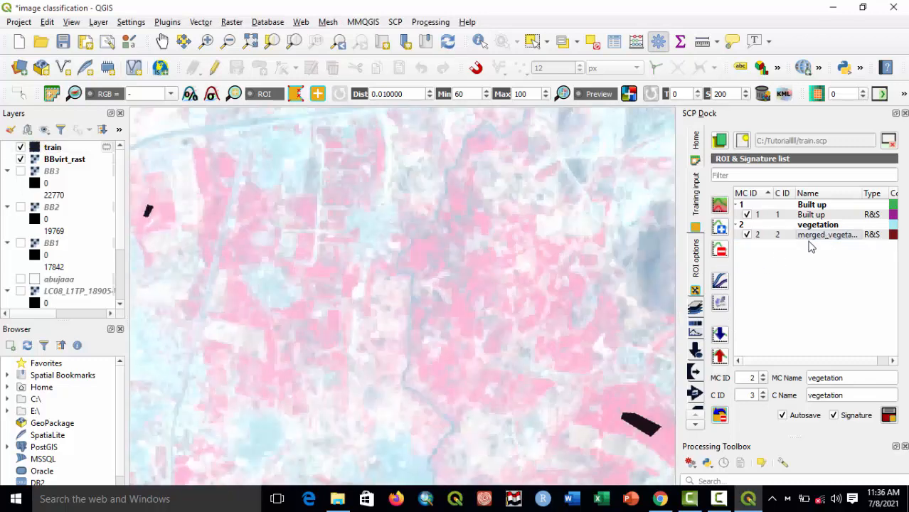
type("vegetation")
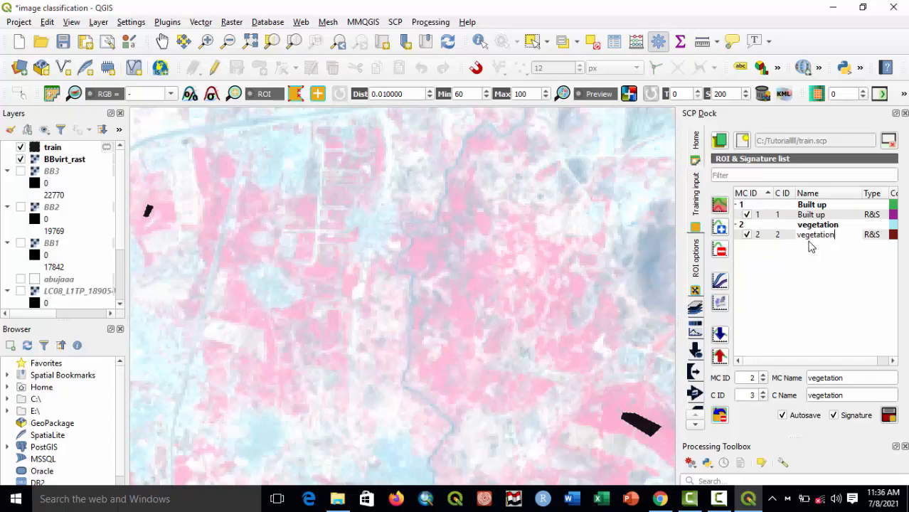
key("Return")
Draw an ROI polygon inside the northern part of the large blue lake.
scroll(525, 275, "down", 3)
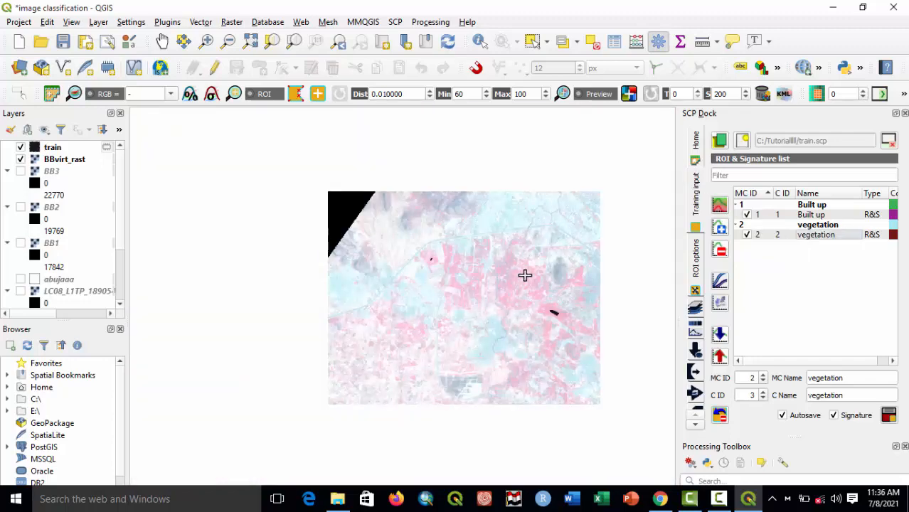
scroll(525, 276, "up", 5)
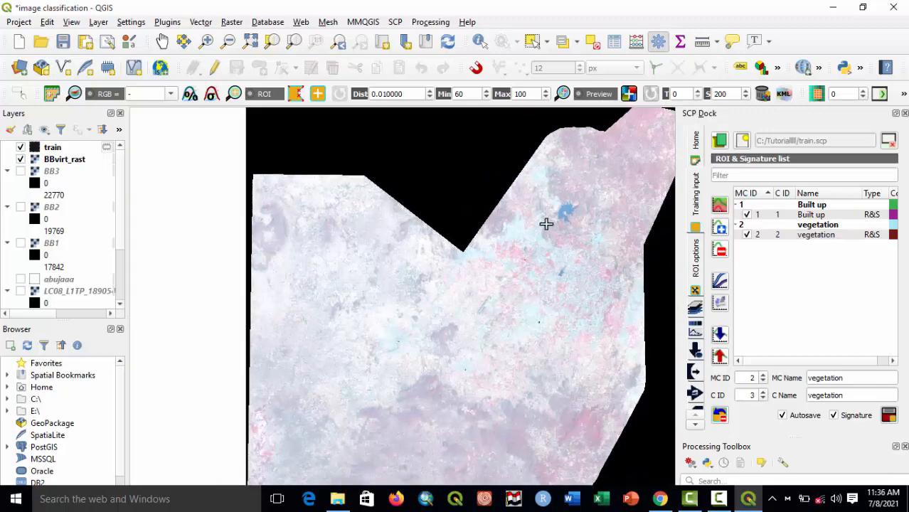
left_click_drag(546, 224, 595, 116)
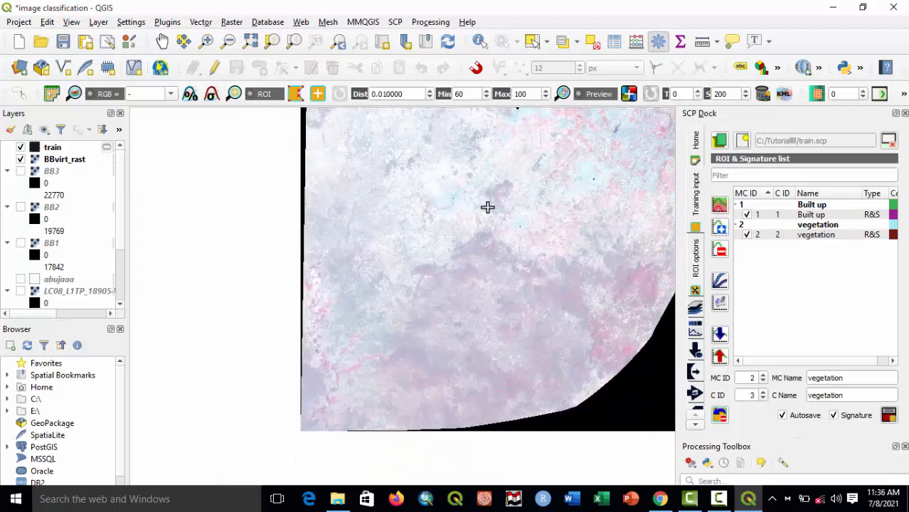
scroll(484, 210, "up", 4)
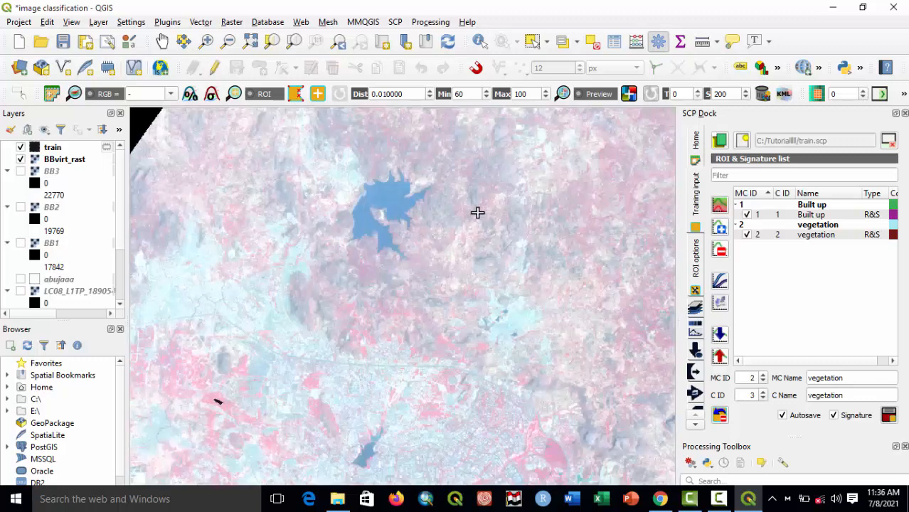
scroll(478, 212, "up", 1)
left_click(282, 170)
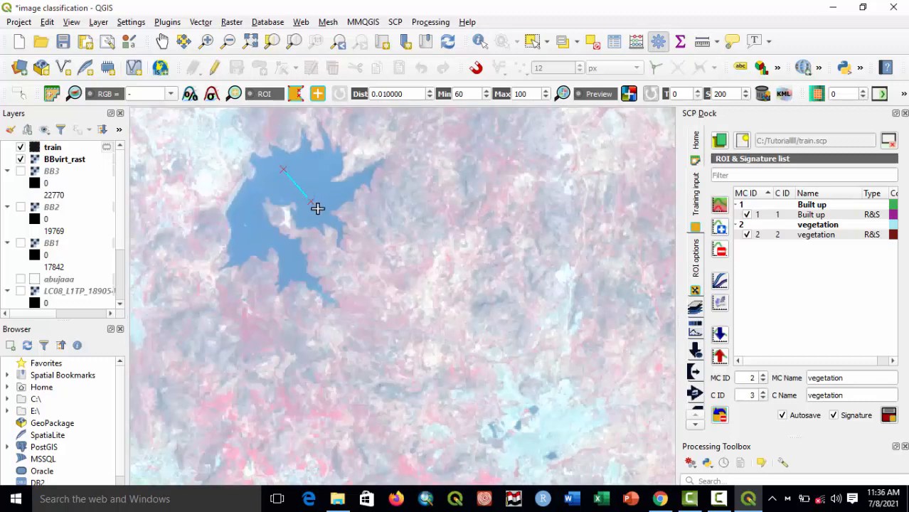
left_click(330, 200)
left_click(319, 174)
right_click(301, 163)
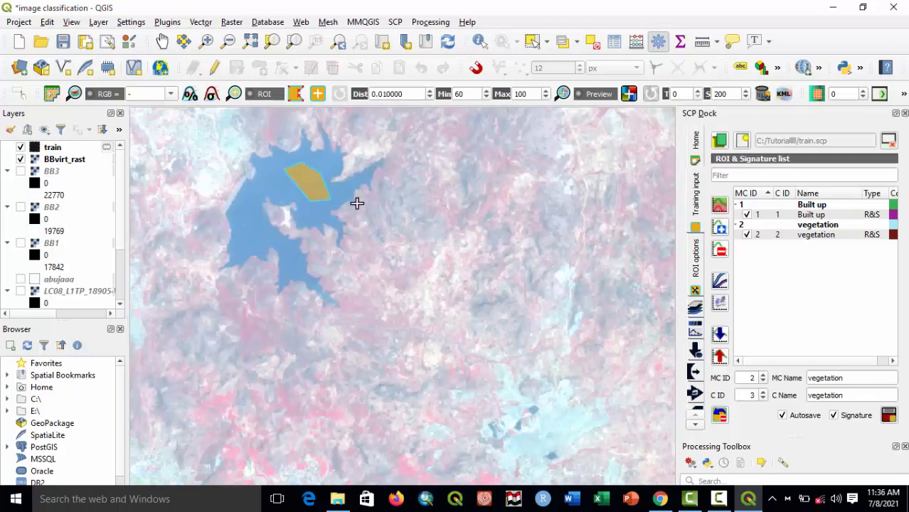
Set the macroclass ID to 3 and name both the macroclass and the class "water".
left_click(762, 376)
left_click_drag(855, 382, 768, 382)
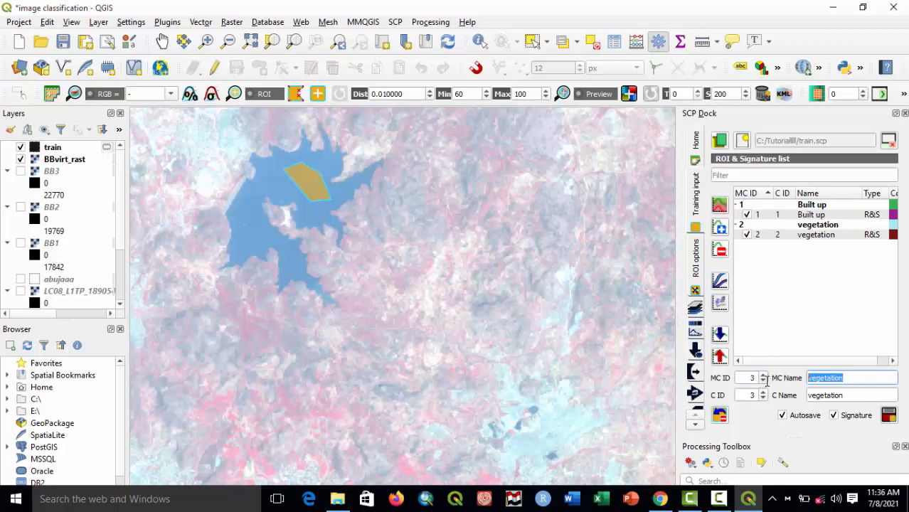
type("water")
left_click_drag(858, 395, 765, 399)
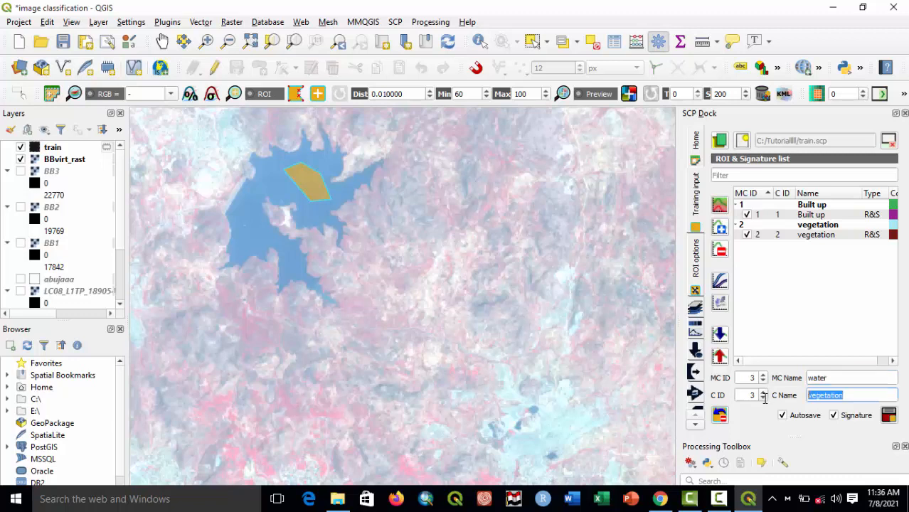
type("water")
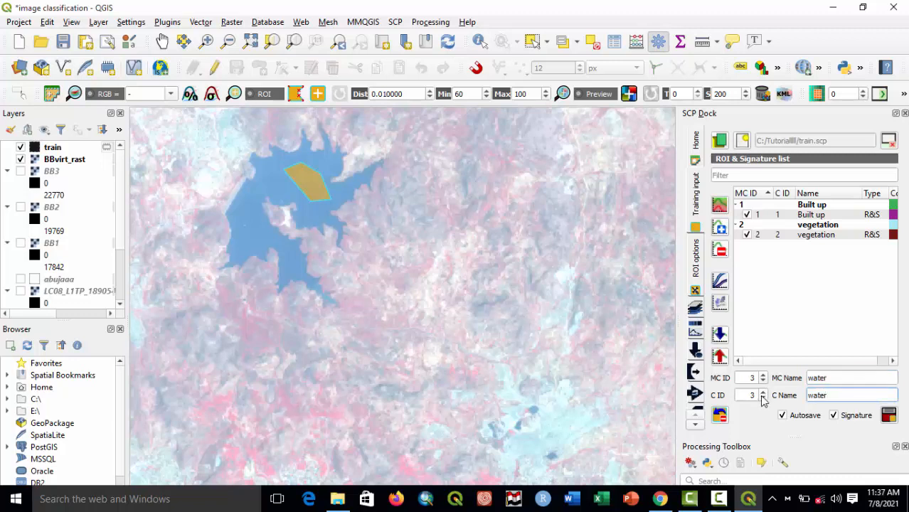
Save the northern lake ROI as a water signature, and add a second water ROI in the lake's southwestern part with class ID 3.
left_click(889, 416)
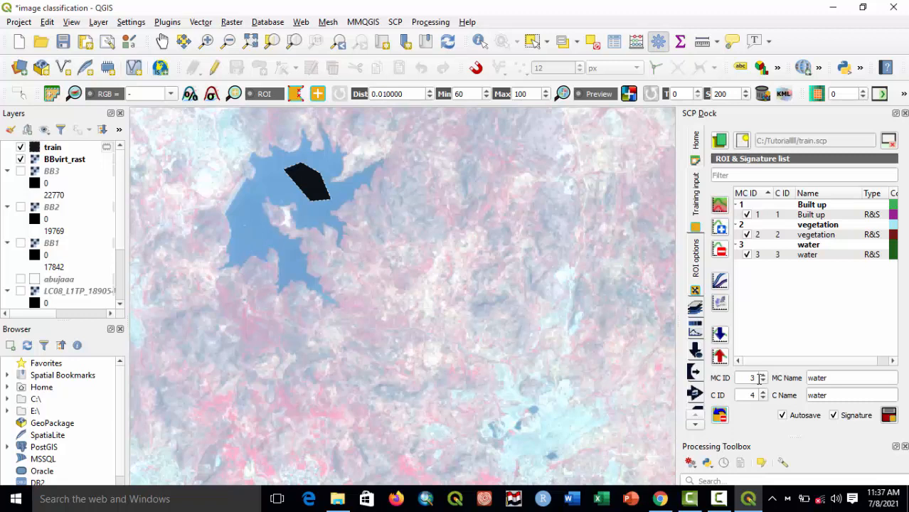
left_click(239, 227)
left_click(252, 242)
left_click(267, 242)
left_click(281, 245)
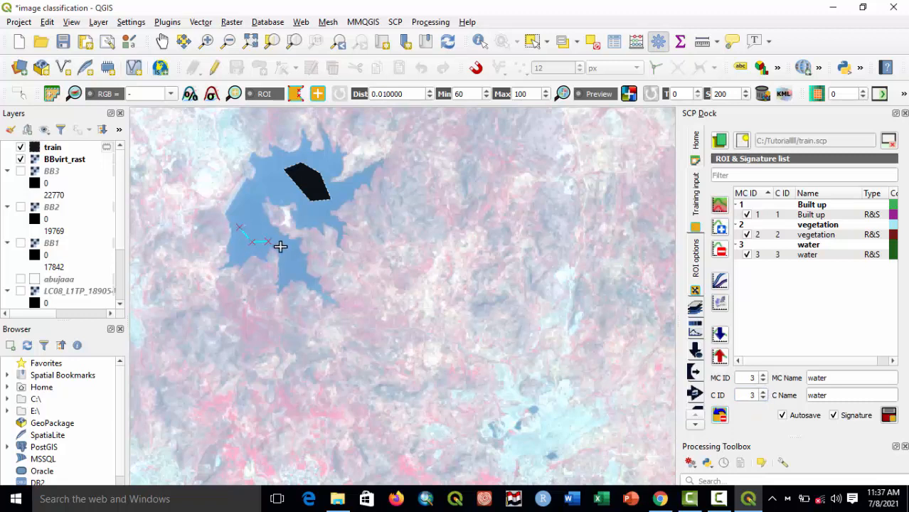
left_click(253, 216)
right_click(247, 204)
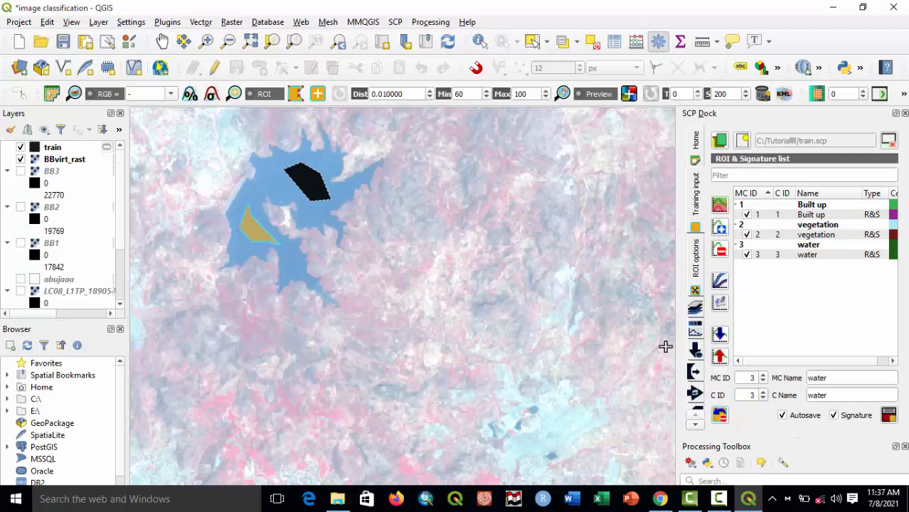
left_click(888, 417)
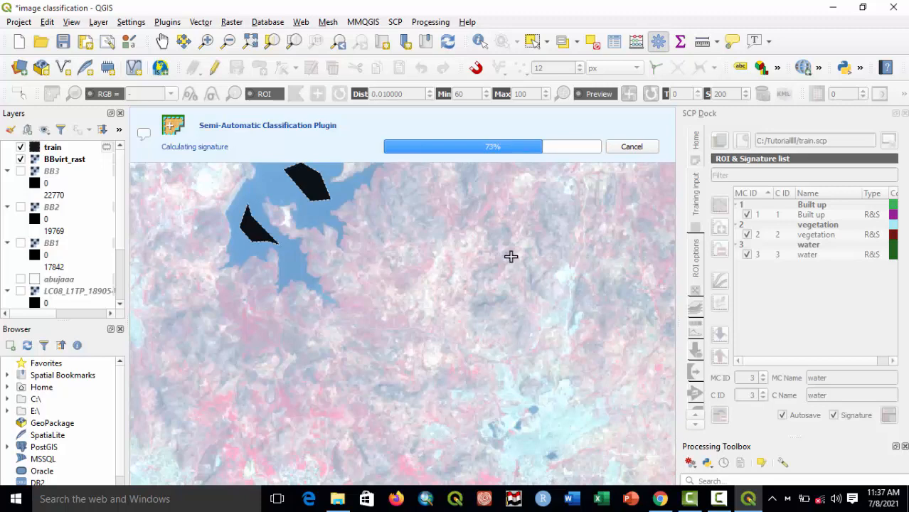
Draw an ROI polygon inside the small dark-blue lake near the image's edge and save it as a water signature with class ID 3.
left_click_drag(436, 341, 331, 135)
left_click_drag(569, 322, 635, 190)
left_click_drag(294, 354, 446, 225)
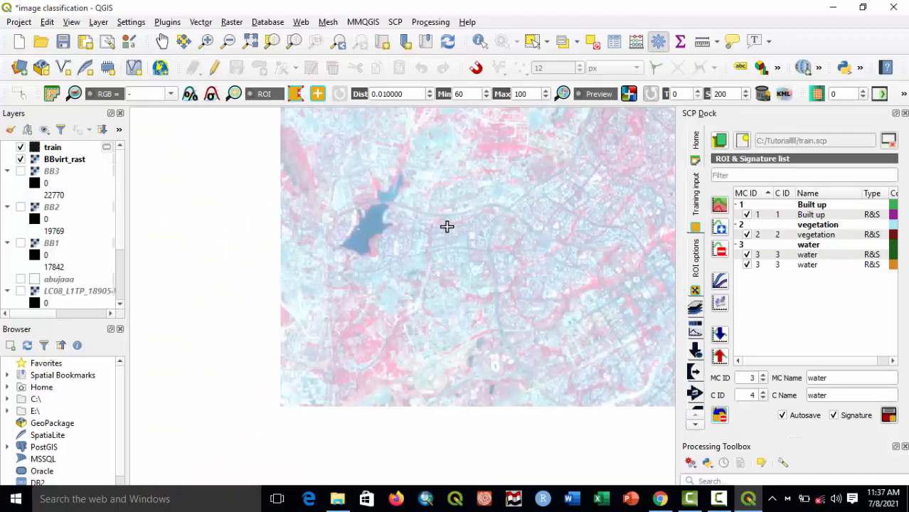
scroll(371, 243, "up", 1)
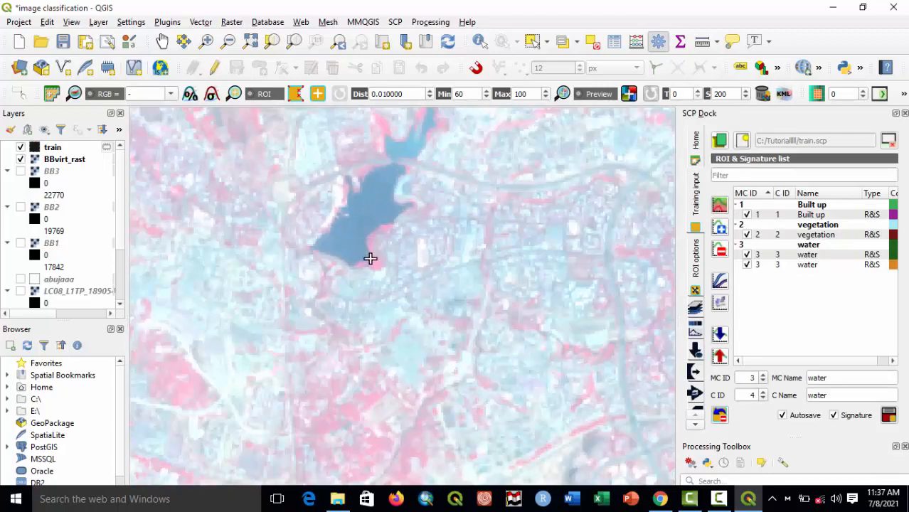
left_click(339, 237)
left_click(371, 187)
left_click(385, 204)
right_click(349, 240)
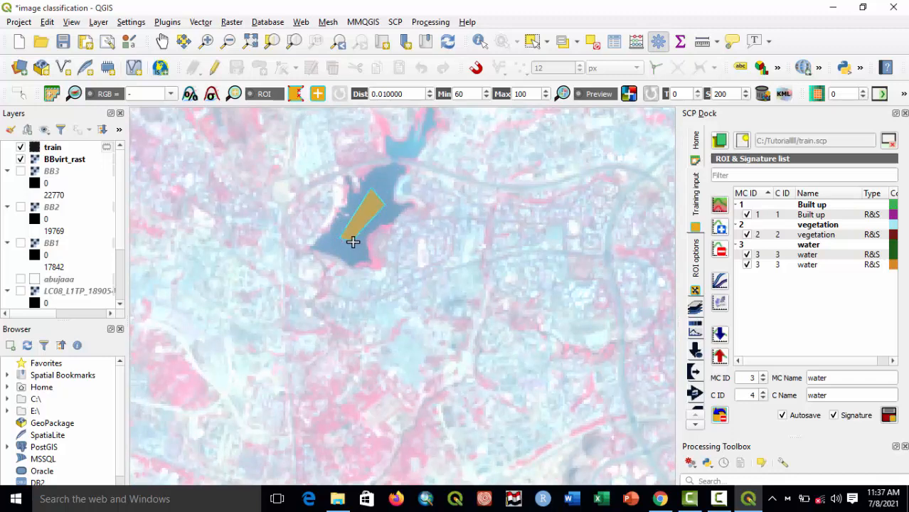
left_click(762, 398)
left_click(890, 416)
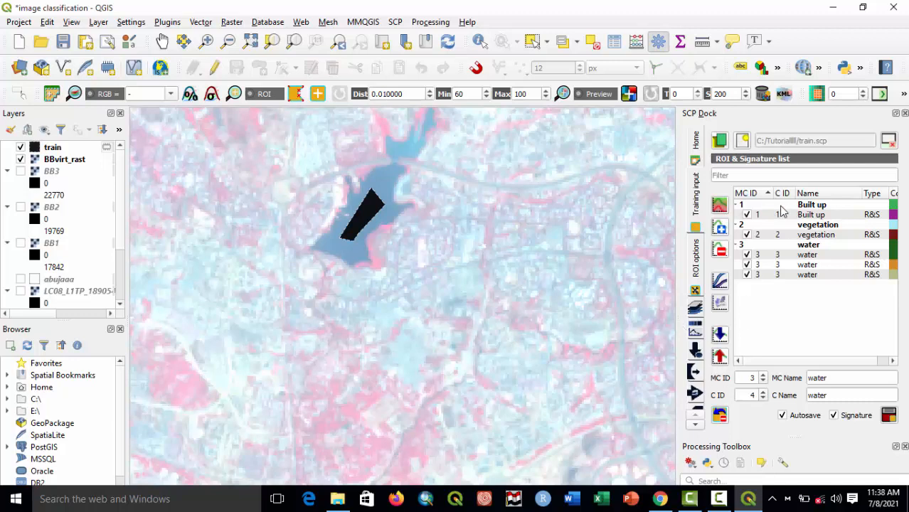
Merge the three water signatures, leaving Built up and vegetation out of the selection.
left_click(802, 218)
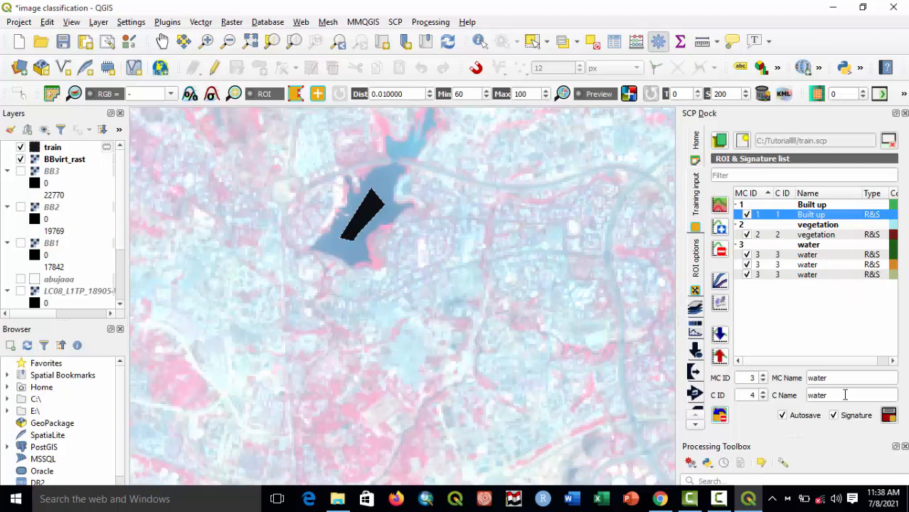
left_click(804, 275, "ctrl")
left_click(807, 264, "ctrl")
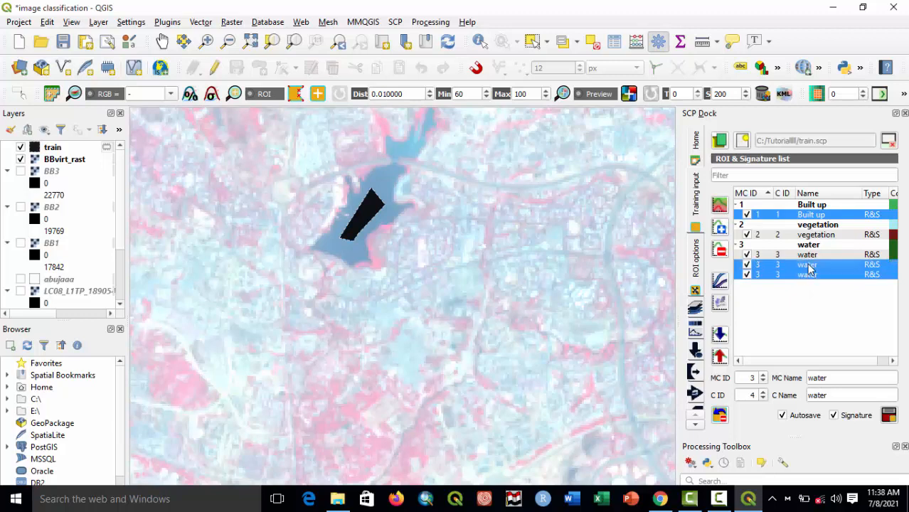
left_click(808, 254, "ctrl")
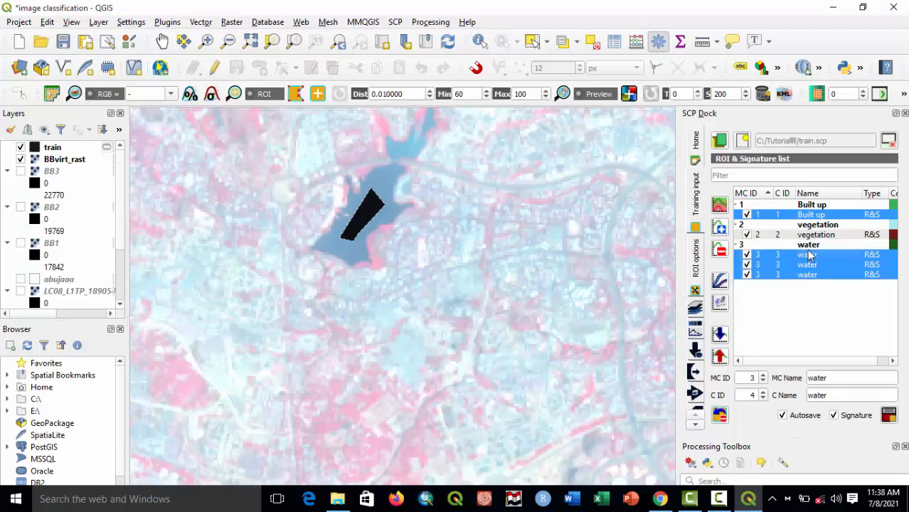
left_click(782, 216, "ctrl")
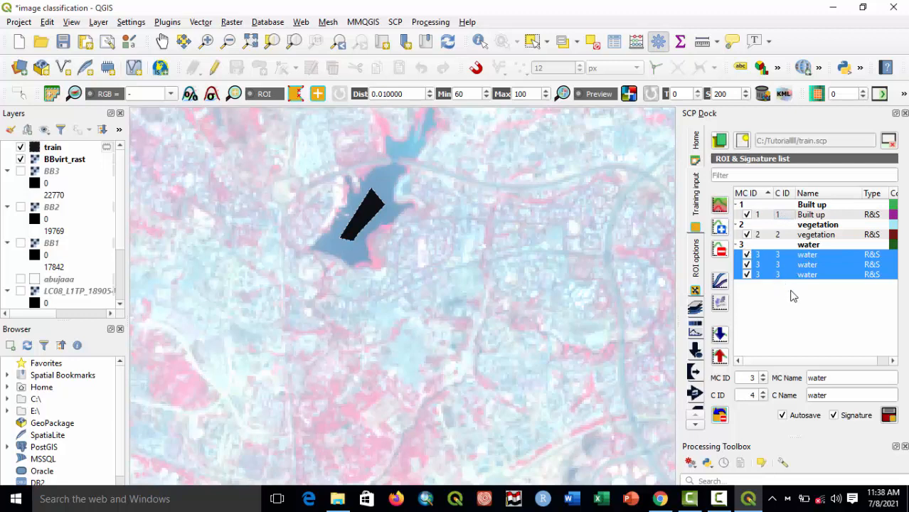
left_click(764, 275, "ctrl")
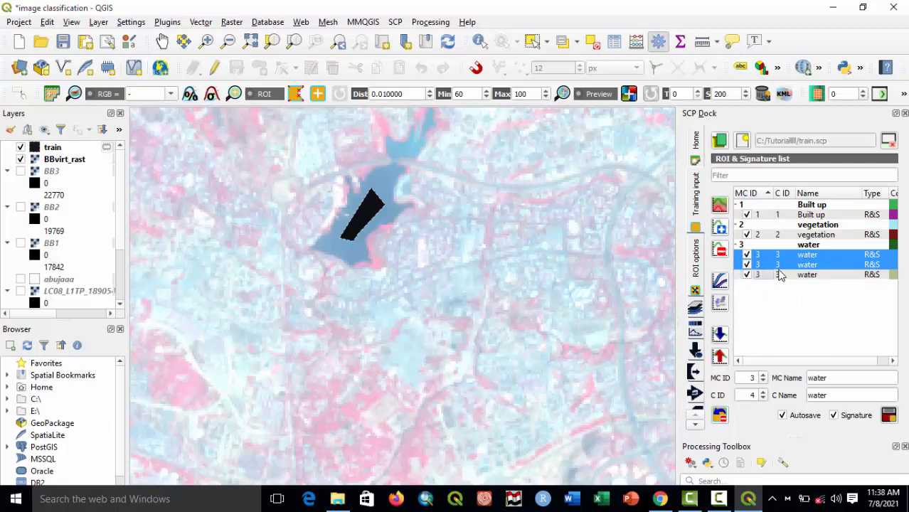
left_click(771, 277, "ctrl")
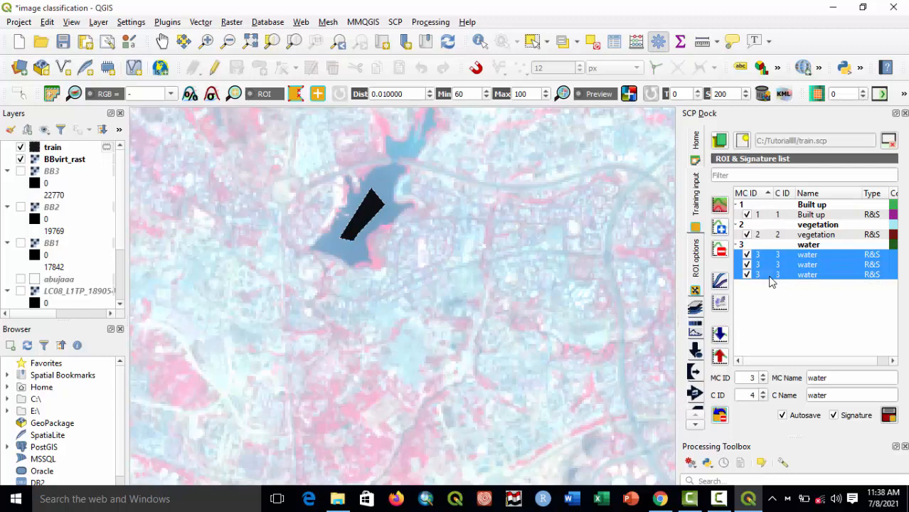
left_click(719, 208)
left_click(459, 257)
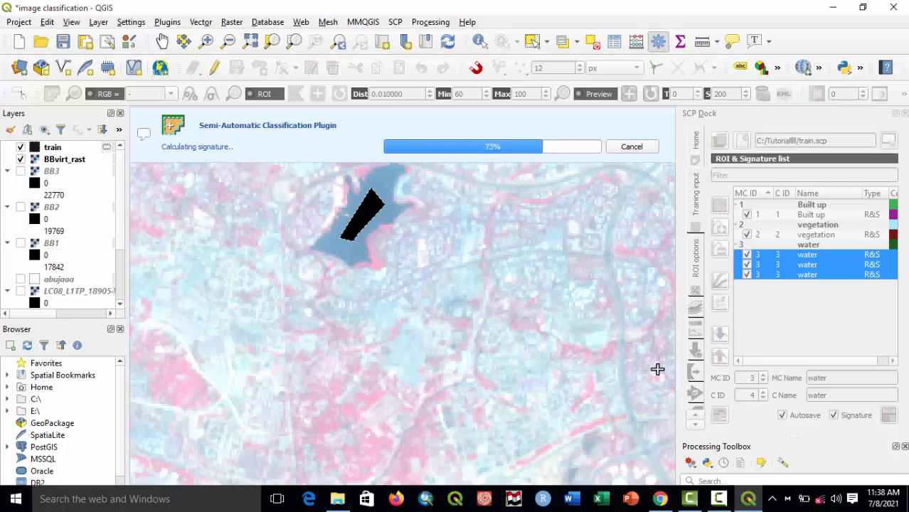
Delete the three original water ROIs and signatures, keeping only the merged one.
left_click(808, 278)
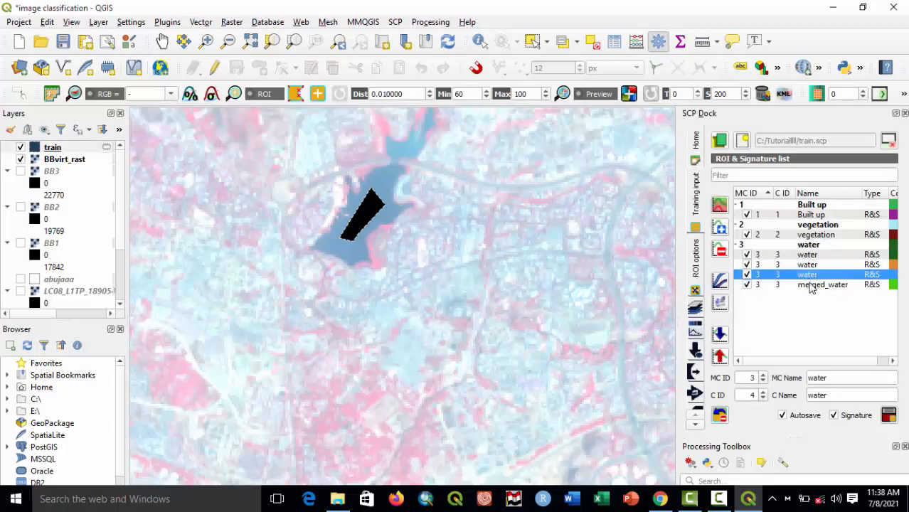
left_click(811, 265, "ctrl")
left_click(809, 254, "ctrl")
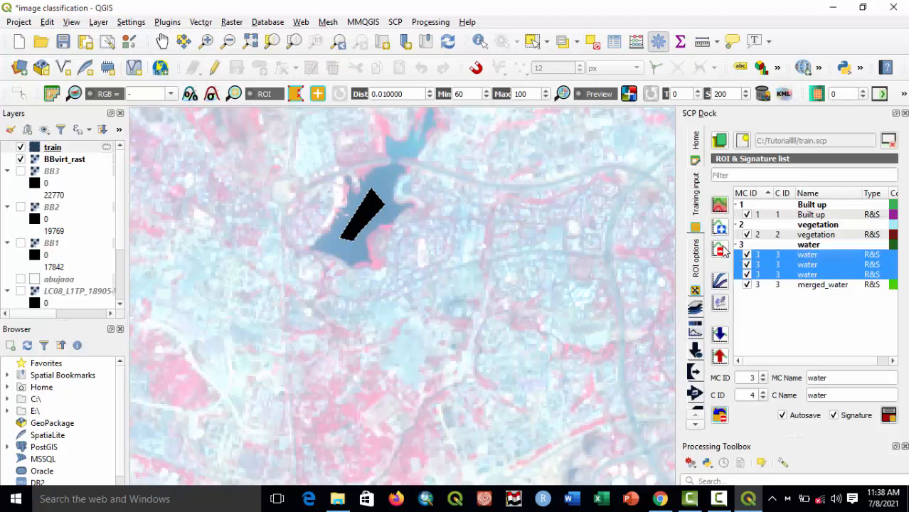
left_click(723, 250)
key("Return")
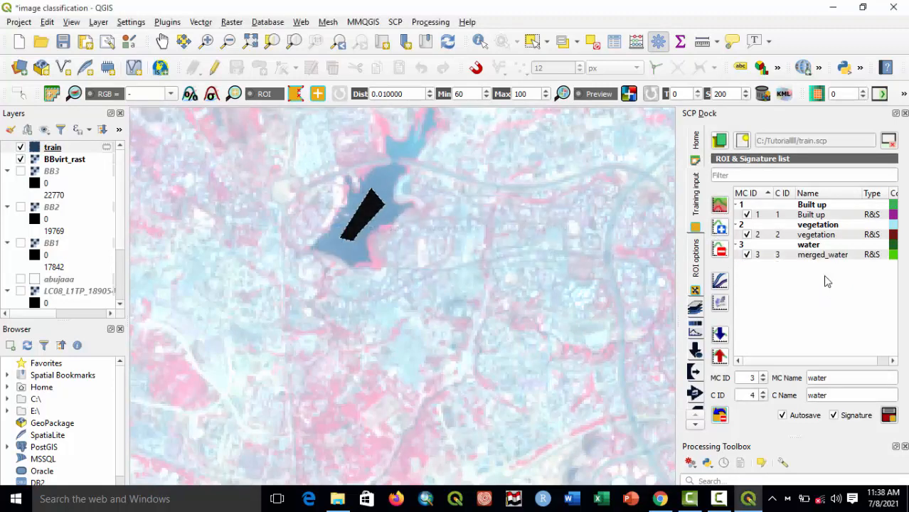
Rename the merged water signature as water.
double_click(821, 256)
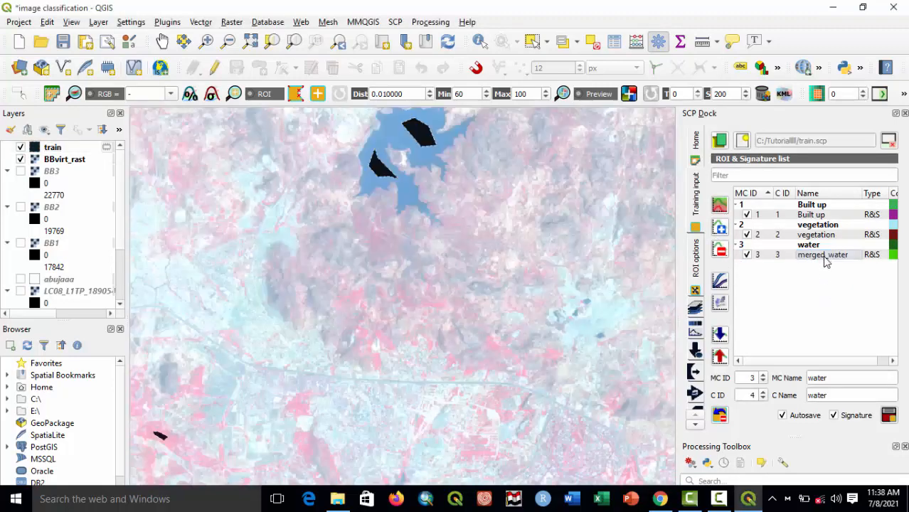
type("wa")
key("Return")
Set the macroclass ID and class ID to 1 and name the class "Built up" for a further sample in the southern urban area.
left_click_drag(509, 275, 604, 145)
scroll(432, 263, "up", 1)
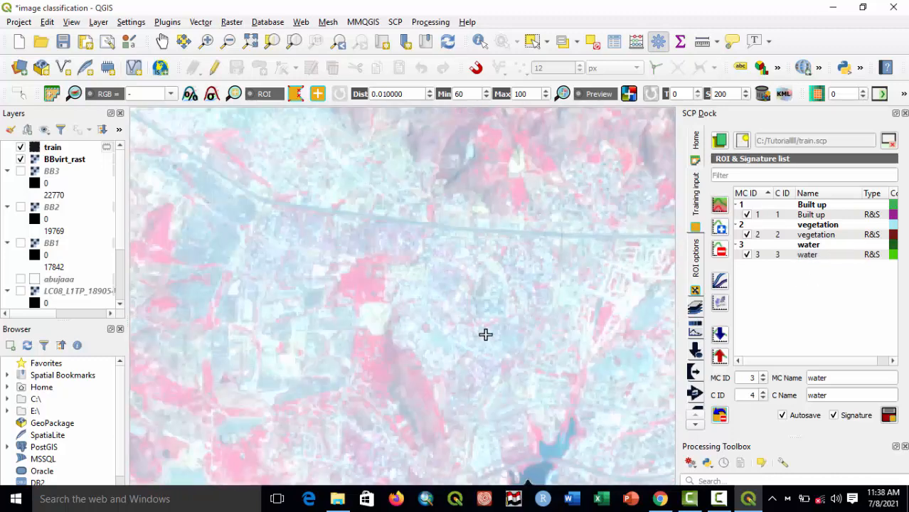
left_click_drag(485, 333, 356, 154)
scroll(501, 299, "up", 2)
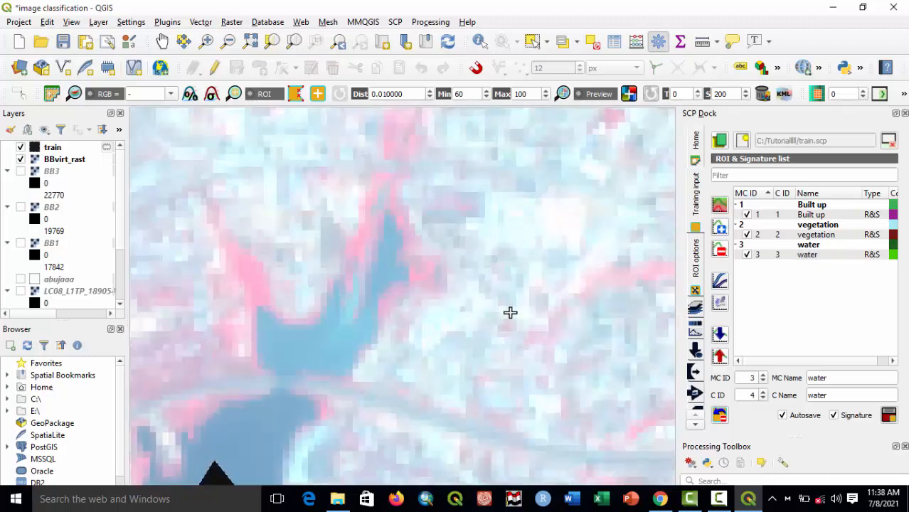
scroll(519, 324, "down", 2)
left_click_drag(543, 360, 337, 171)
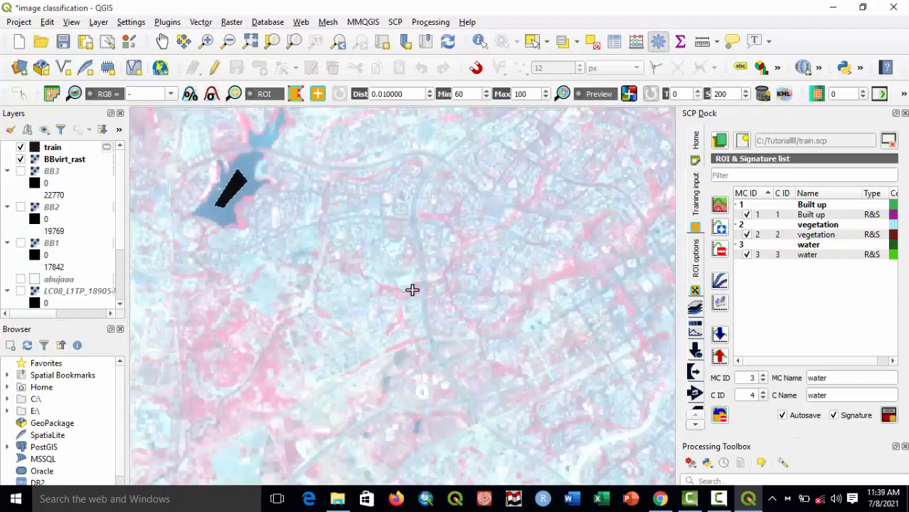
left_click_drag(385, 294, 443, 142)
left_click_drag(443, 270, 500, 158)
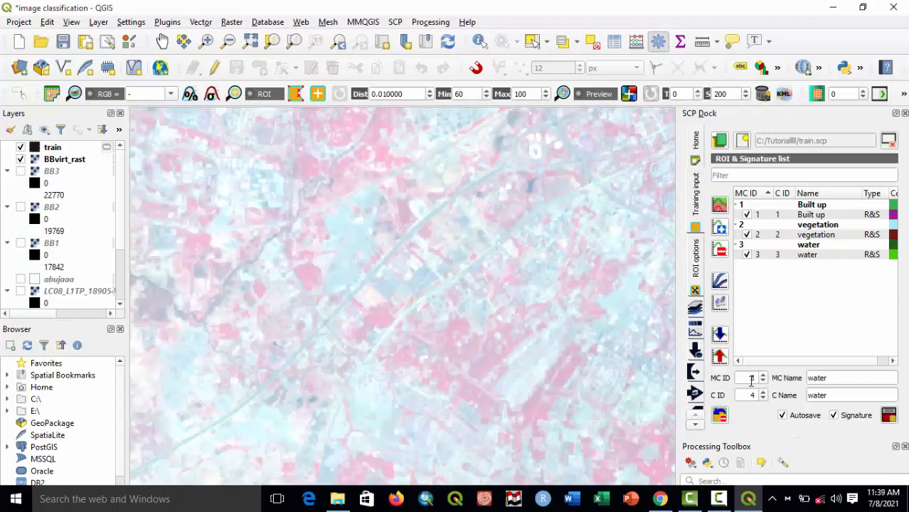
left_click_drag(752, 381, 743, 398)
type("11")
left_click_drag(833, 397, 785, 400)
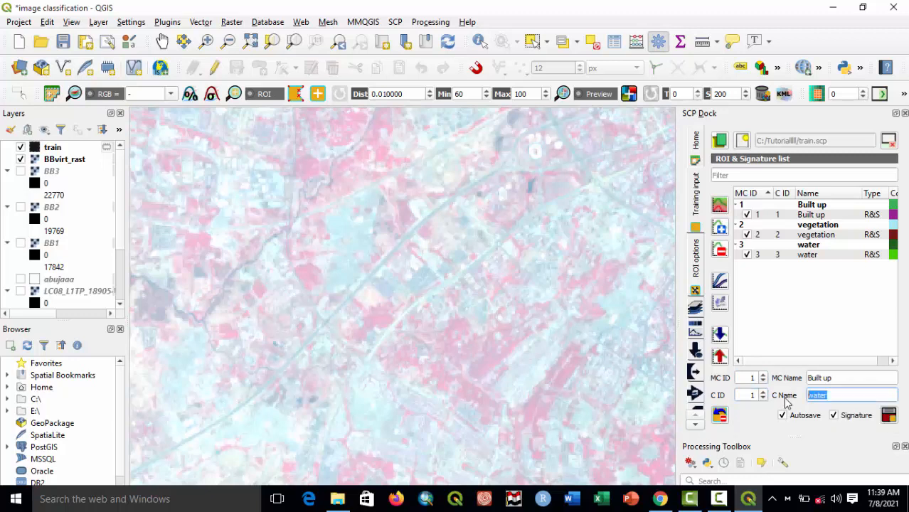
type("Built up")
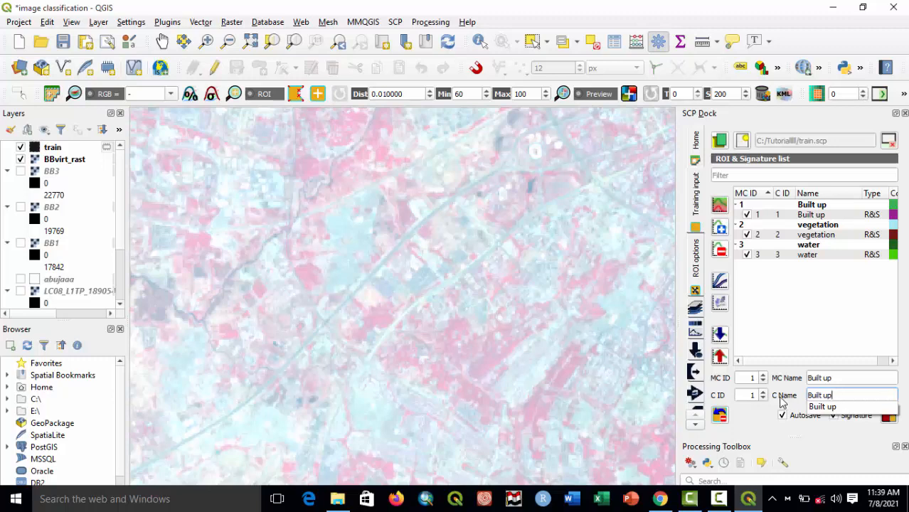
left_click(815, 408)
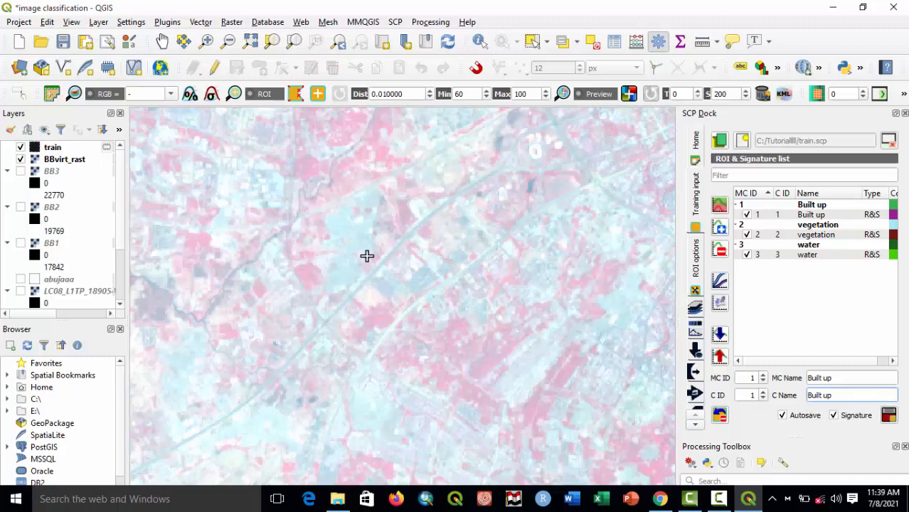
Draw a four-sided ROI inside the light-blue built-up patch northwest of the diagonal road and save it as a Built up signature.
scroll(367, 256, "up", 1)
left_click(310, 202)
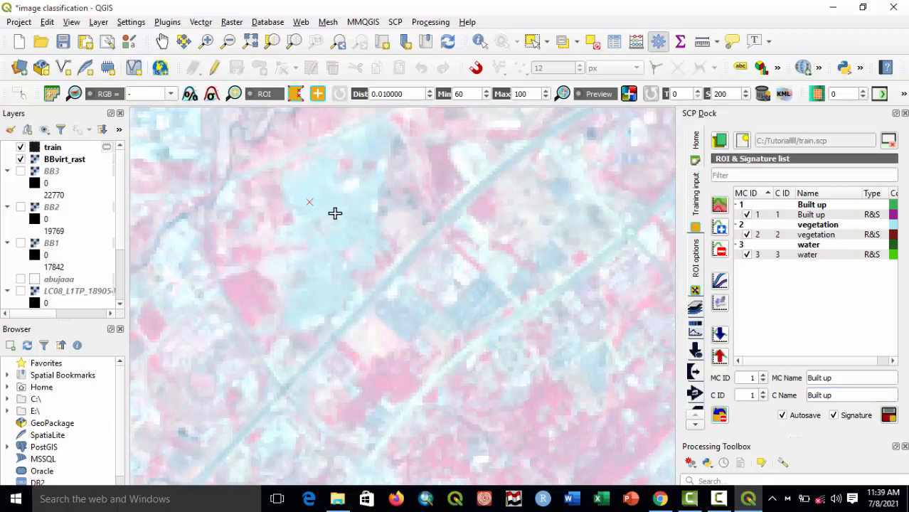
left_click(350, 215)
left_click(364, 197)
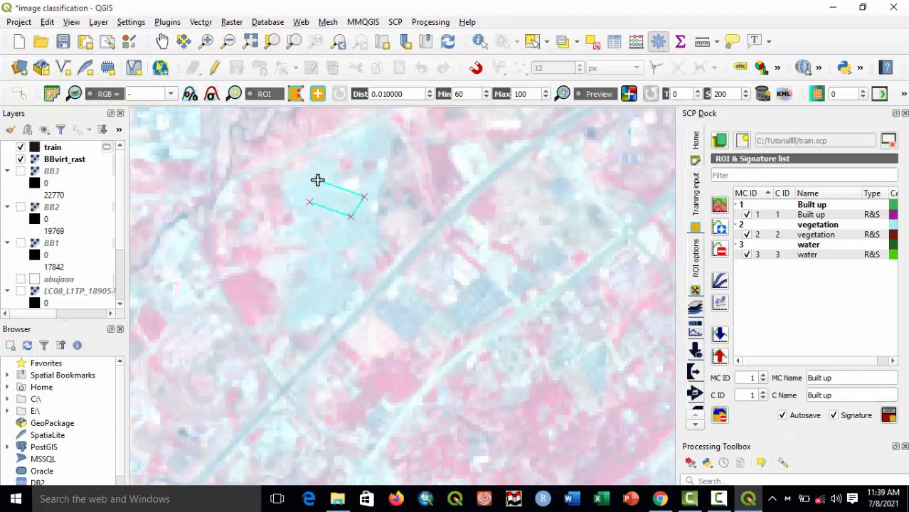
right_click(317, 180)
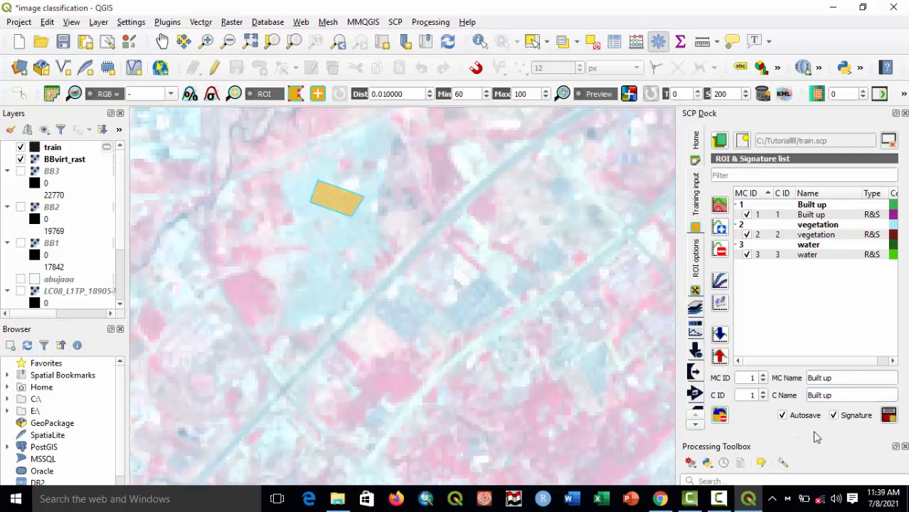
left_click(888, 416)
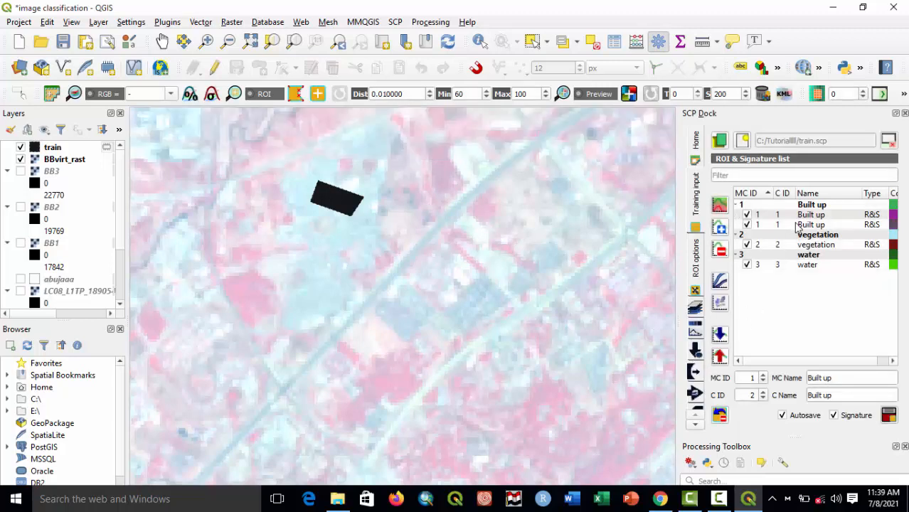
Merge the two Built up signatures into one.
left_click(800, 225)
left_click_drag(803, 222, 807, 208)
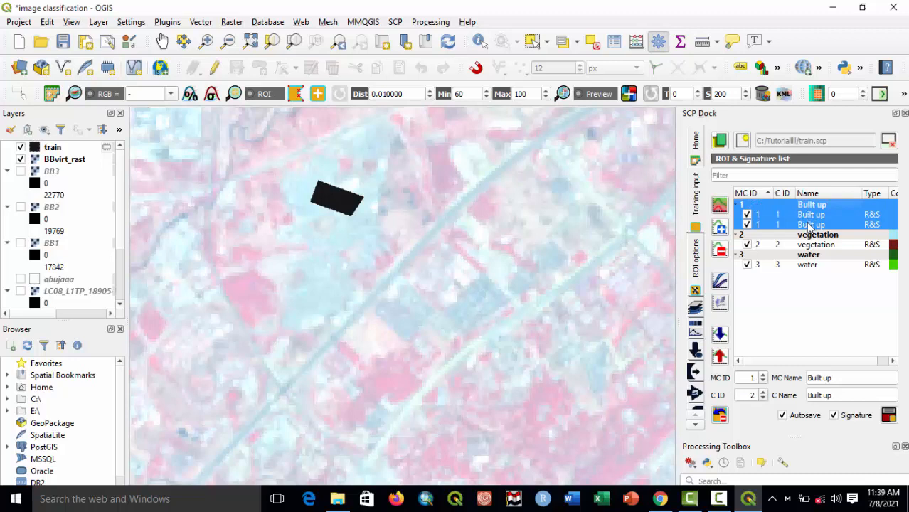
left_click(719, 206)
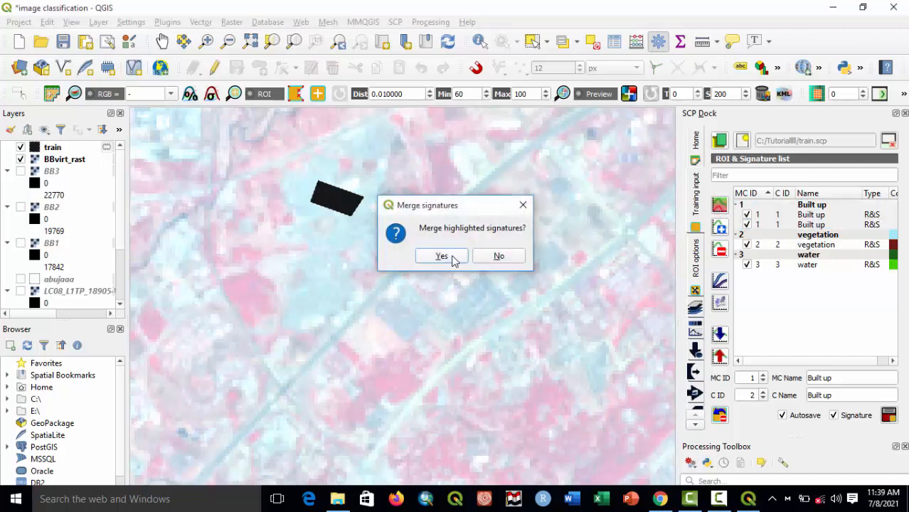
left_click(450, 256)
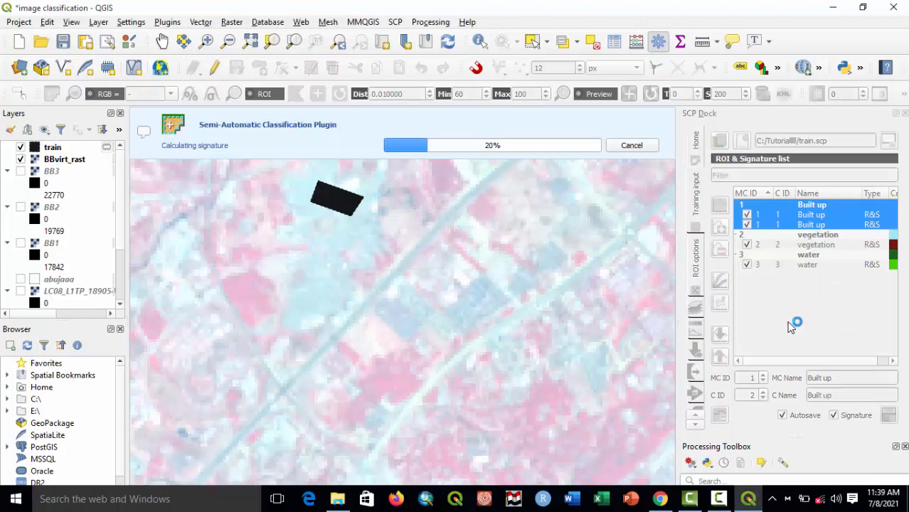
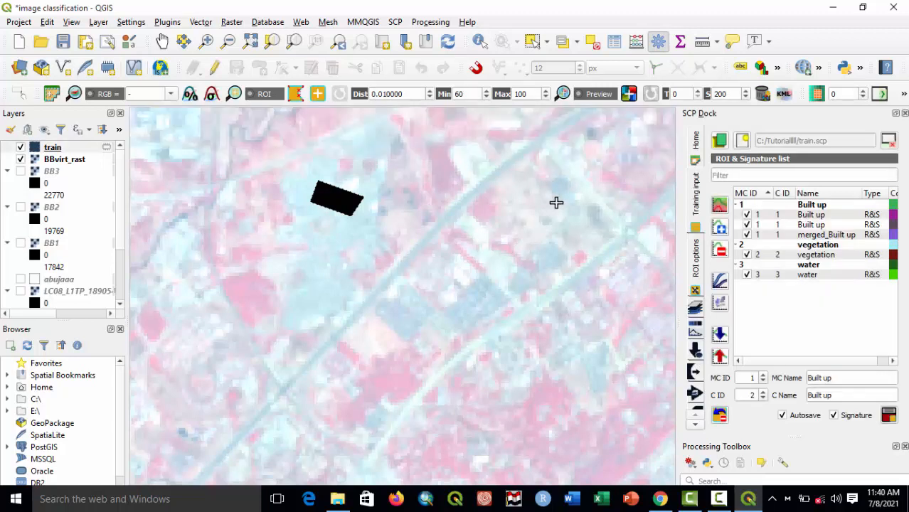
Delete the two original Built up signatures from the ROI & Signature list, keeping the merged_Built up entry.
left_click(782, 216)
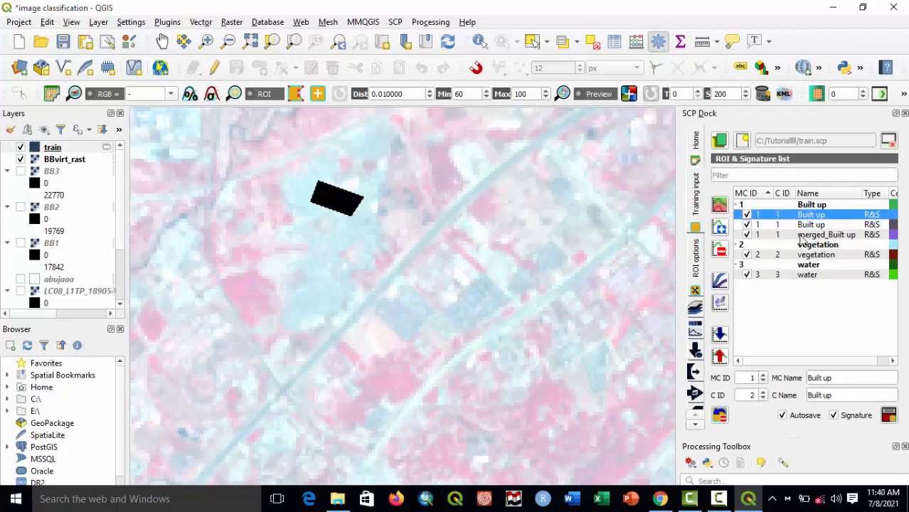
left_click(803, 226, "ctrl")
left_click(802, 206, "ctrl")
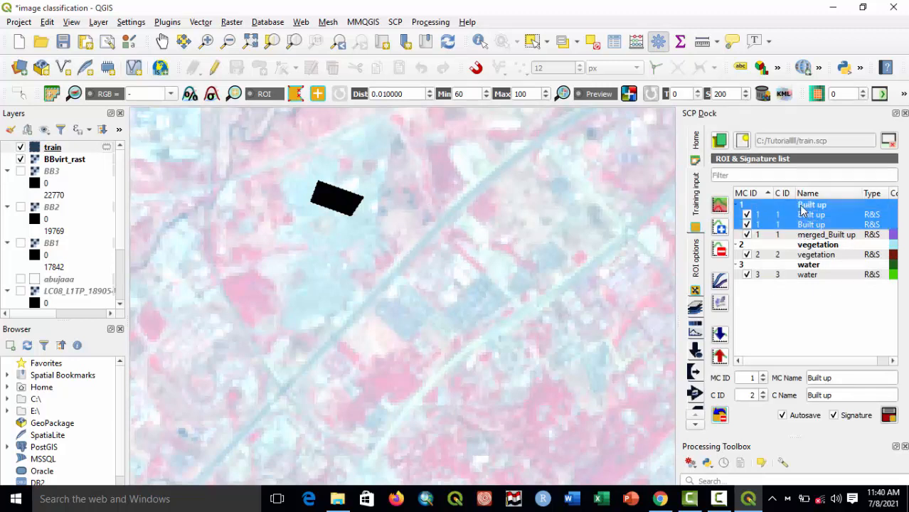
left_click(720, 250)
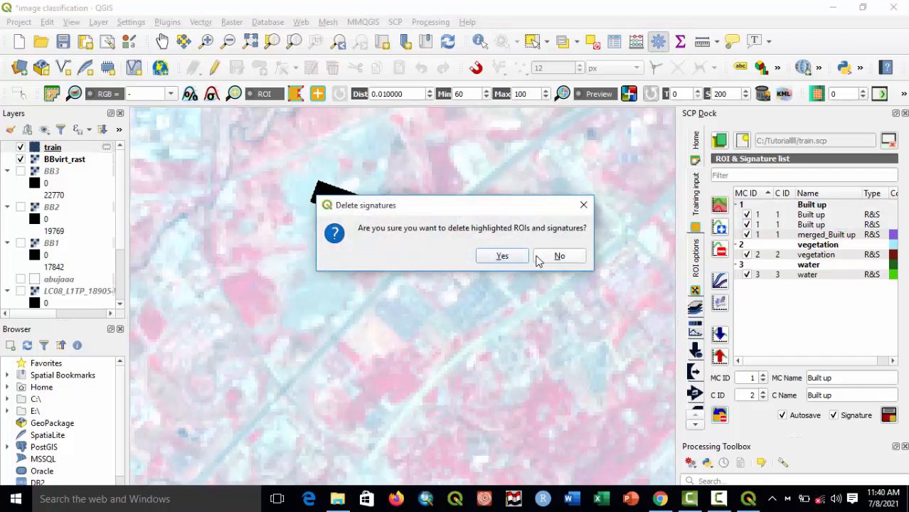
left_click(513, 260)
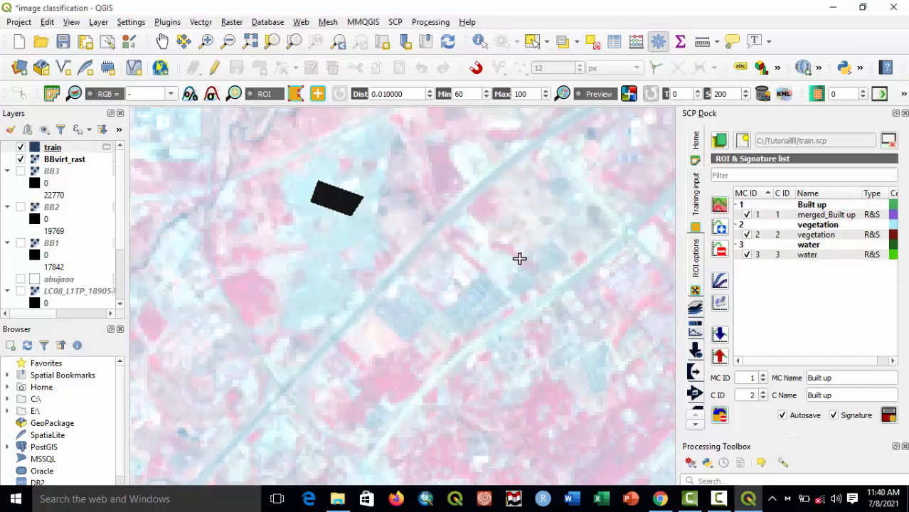
Rename the merged_Built up signature as Built up.
double_click(827, 217)
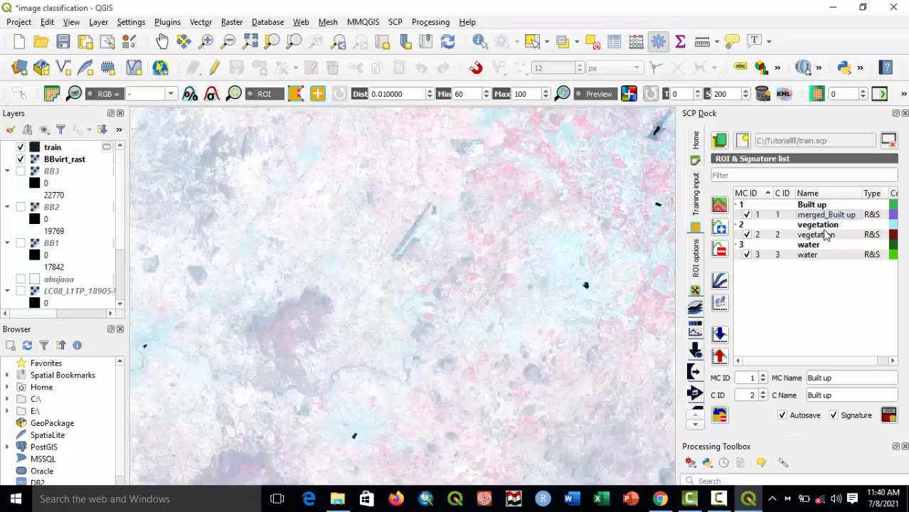
type("Bu")
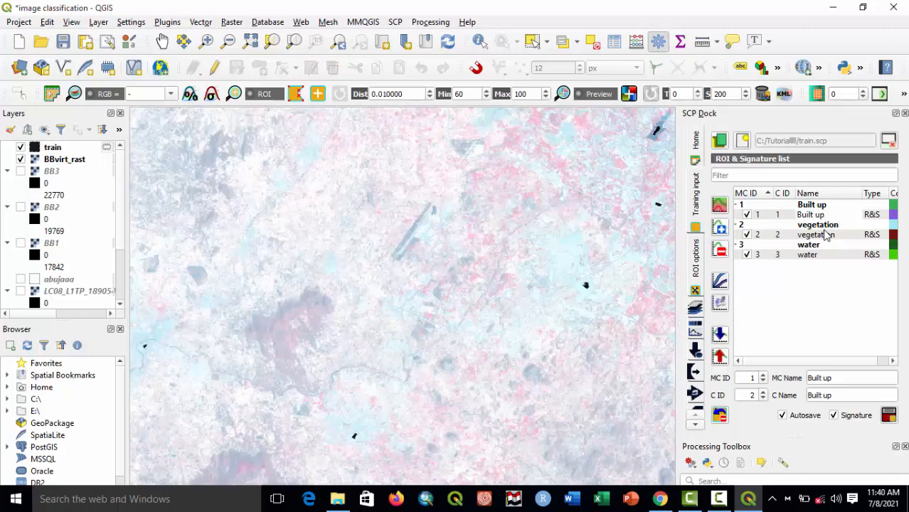
key("Return")
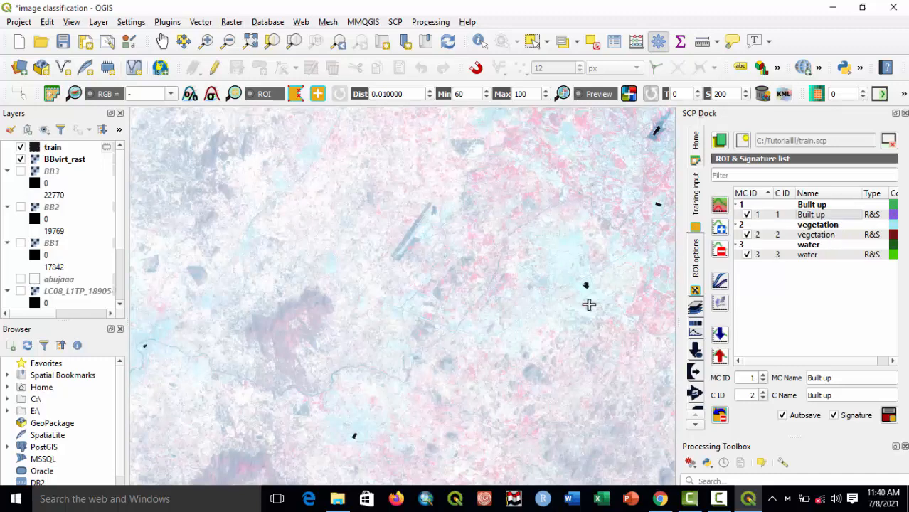
Examine the satellite image from the airstrip past the northern reservoir to the eastern edge for areas of bare land.
scroll(430, 294, "down", 3)
scroll(423, 303, "up", 4)
scroll(425, 303, "up", 1)
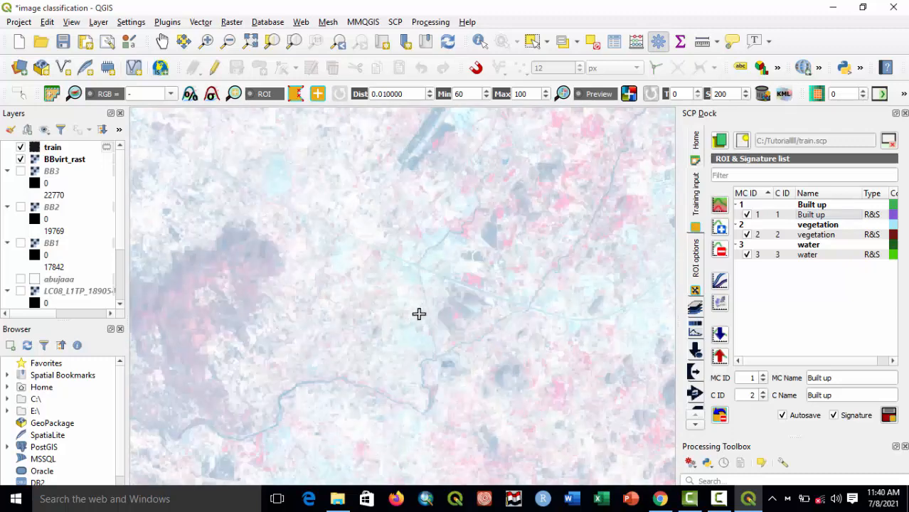
left_click_drag(401, 322, 235, 209)
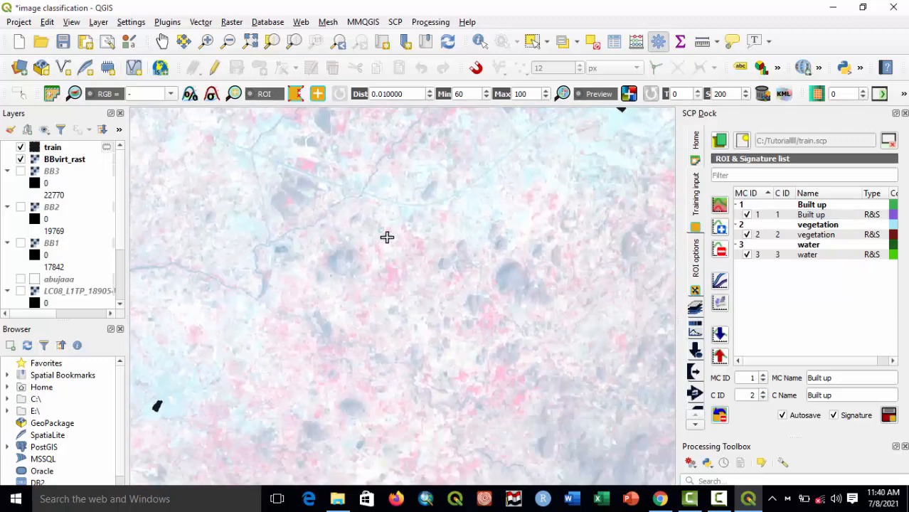
left_click_drag(420, 187, 504, 310)
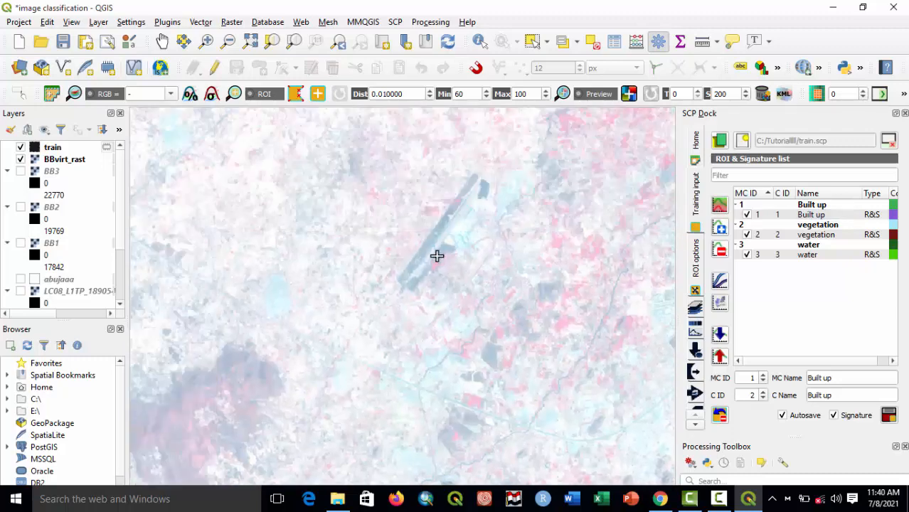
left_click_drag(504, 209, 460, 318)
left_click_drag(545, 149, 411, 260)
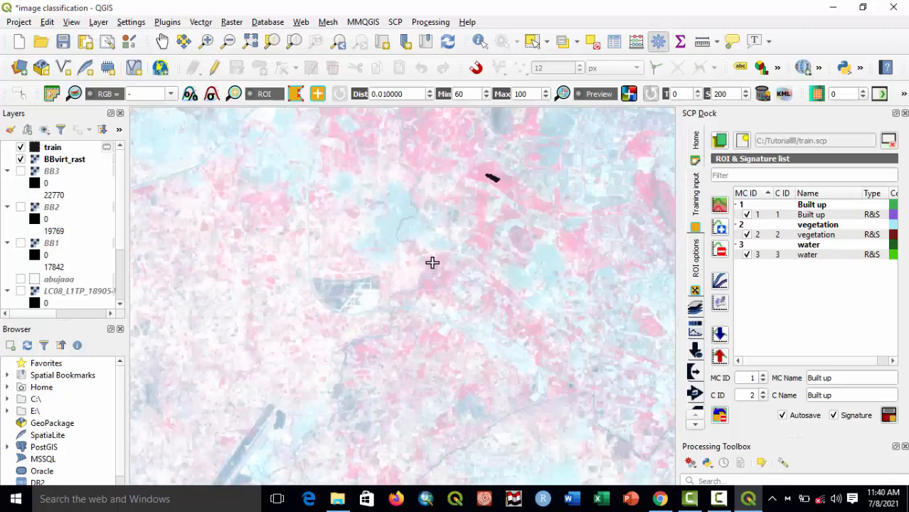
left_click_drag(482, 194, 485, 311)
left_click_drag(500, 252, 415, 379)
left_click_drag(524, 236, 373, 377)
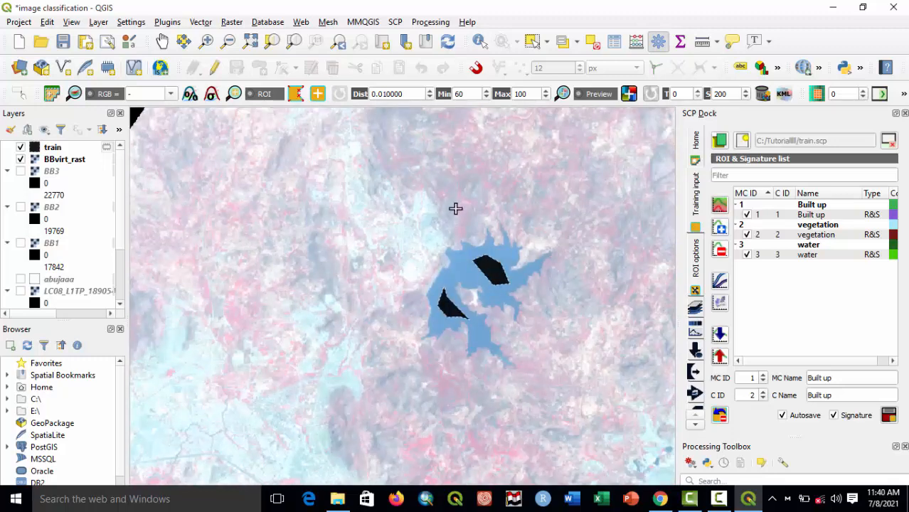
left_click_drag(454, 207, 317, 290)
left_click_drag(503, 439, 323, 211)
scroll(504, 248, "up", 2)
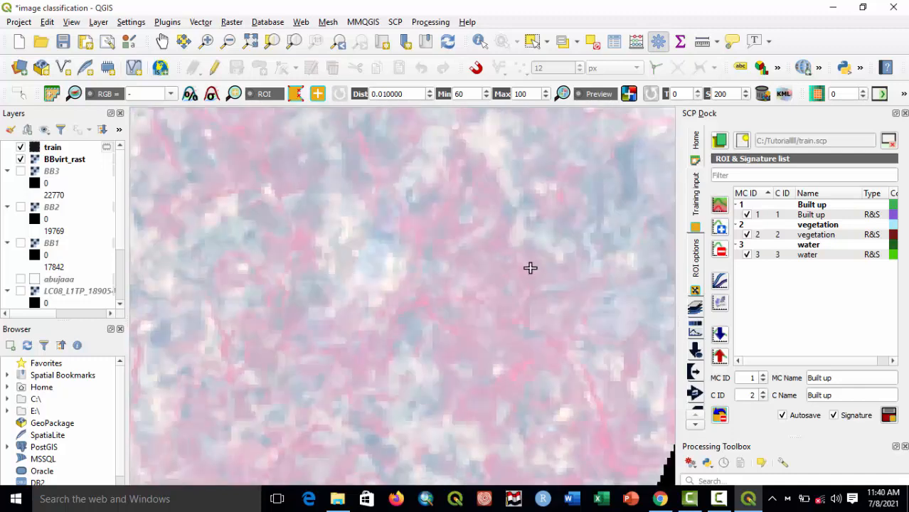
scroll(535, 276, "down", 1)
left_click_drag(574, 283, 506, 266)
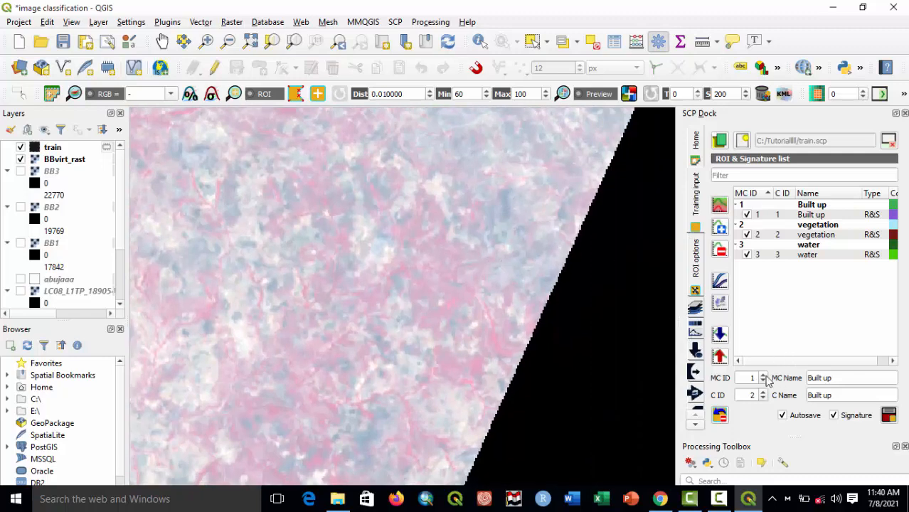
Set up a new training class with MC ID 4, C ID 4, and both MC Name and C Name as Bareland.
type("4")
left_click(748, 396)
left_click_drag(825, 382, 775, 384)
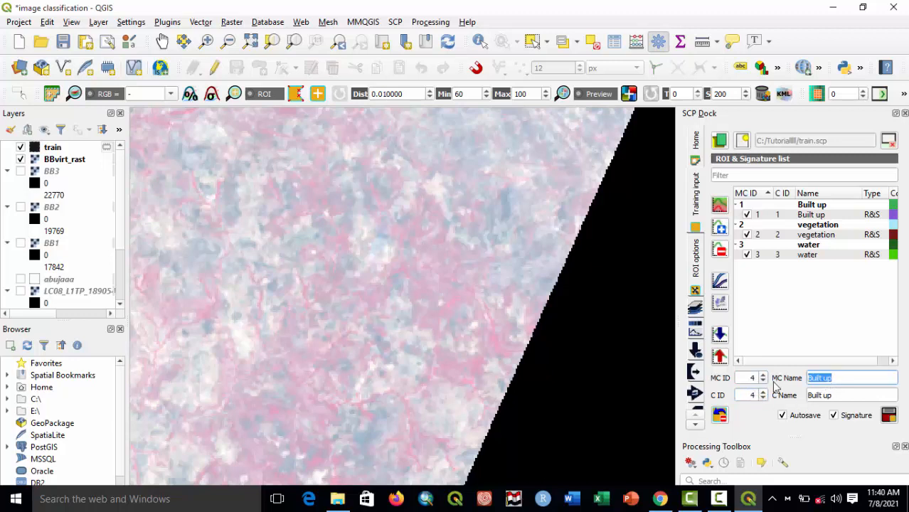
type("Bareland")
left_click_drag(841, 396, 749, 400)
type("Bare")
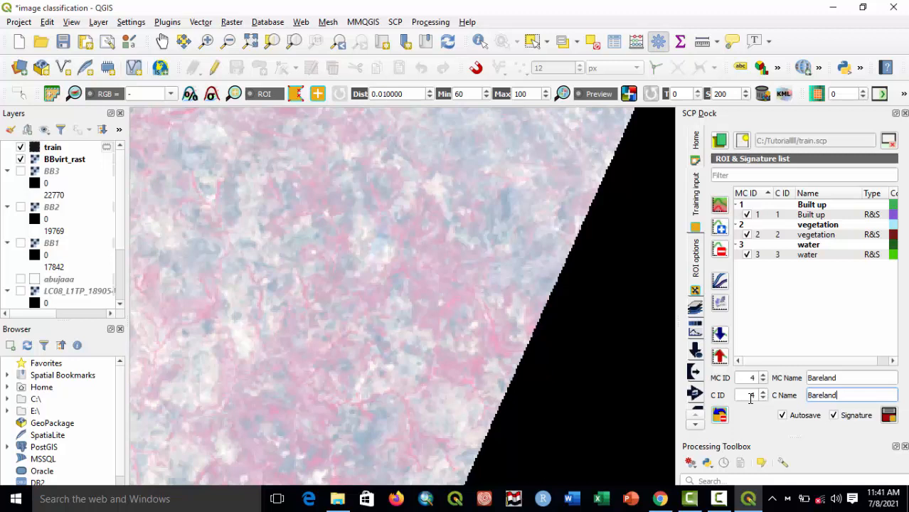
left_click(507, 207)
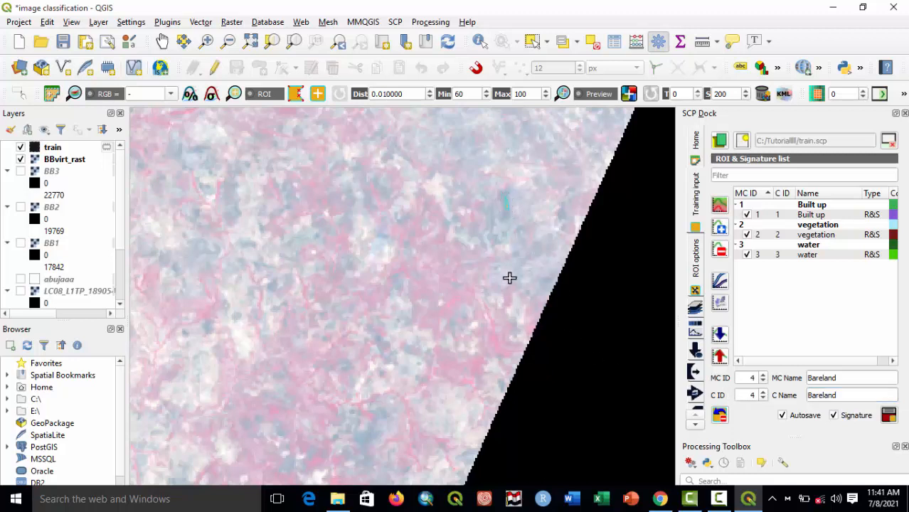
left_click_drag(324, 355, 496, 335)
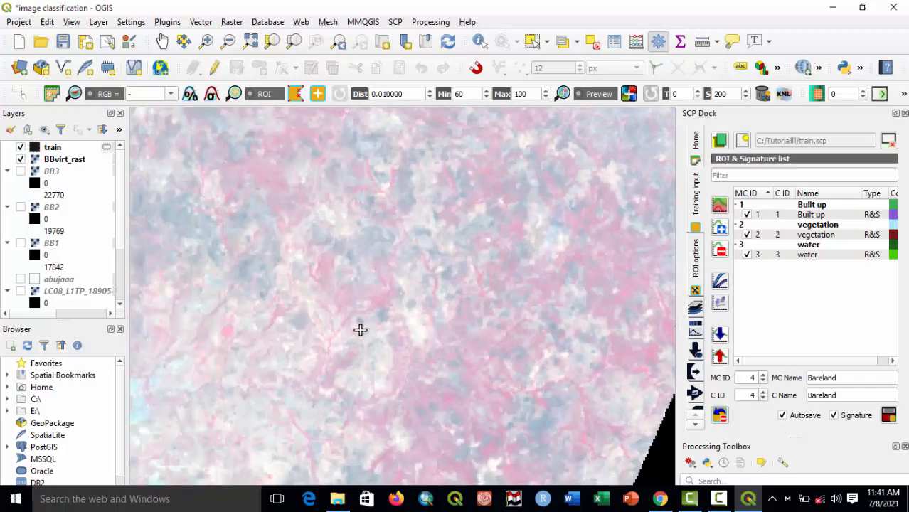
scroll(362, 327, "down", 1)
scroll(537, 293, "down", 1)
scroll(538, 292, "down", 1)
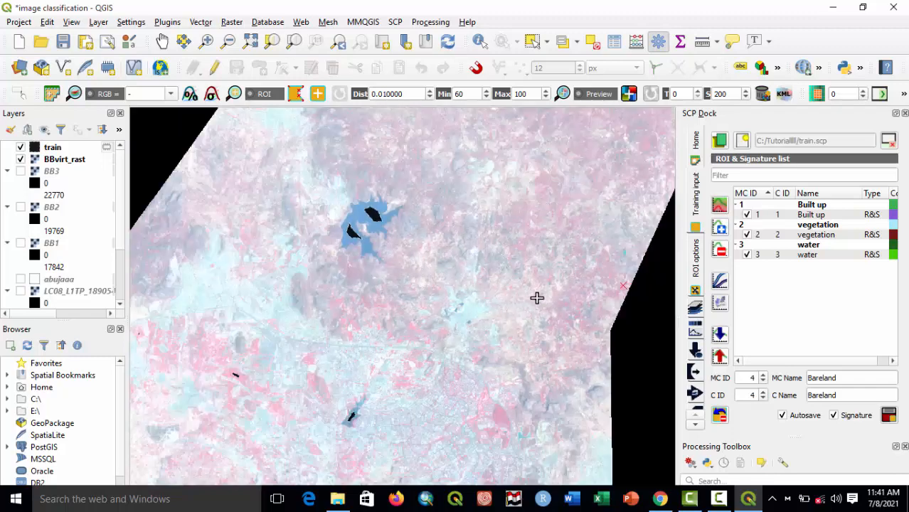
scroll(501, 325, "down", 1)
scroll(447, 197, "up", 1)
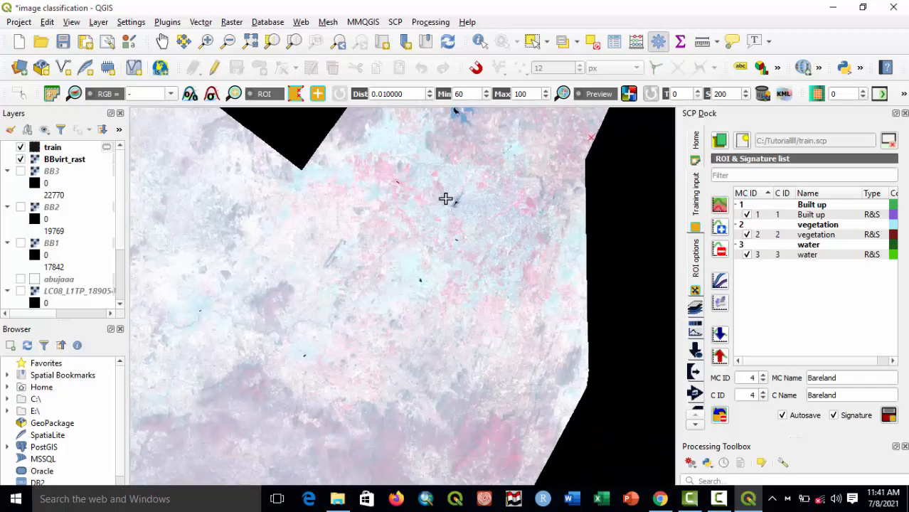
scroll(433, 201, "up", 1)
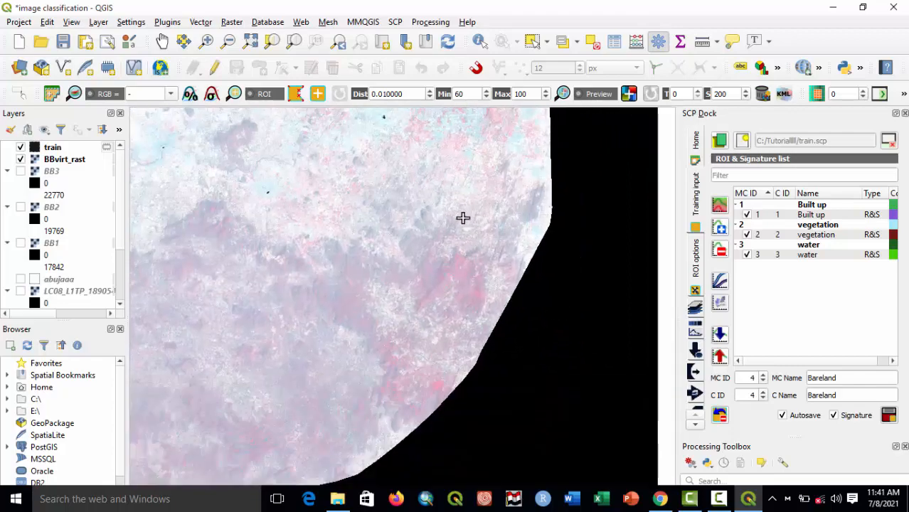
scroll(462, 217, "down", 1)
scroll(487, 228, "up", 1)
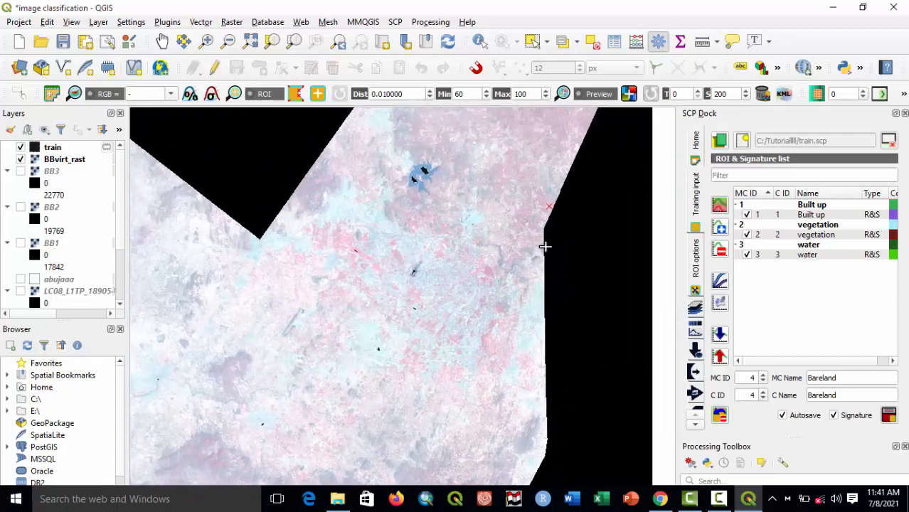
right_click(544, 206)
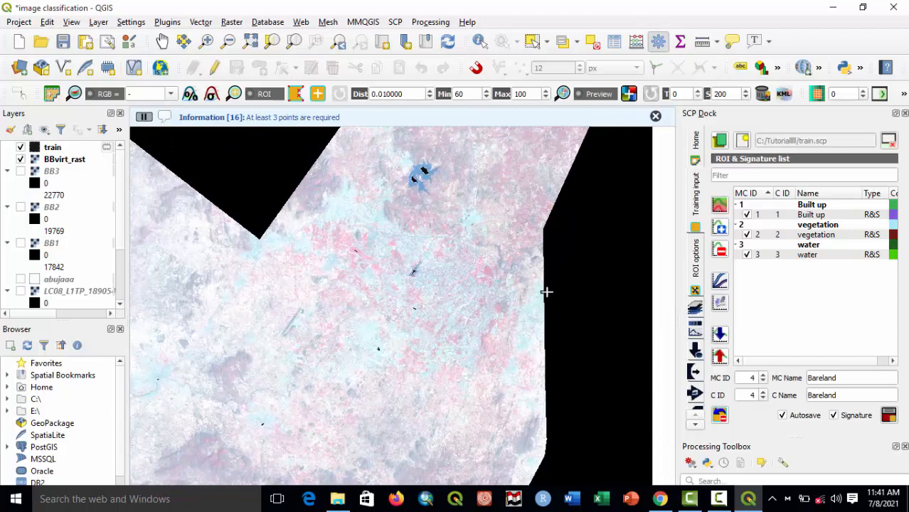
Draw a small four-sided ROI on the grey-blue patch near the image's eastern edge and save it as a Bareland signature.
scroll(478, 283, "up", 2)
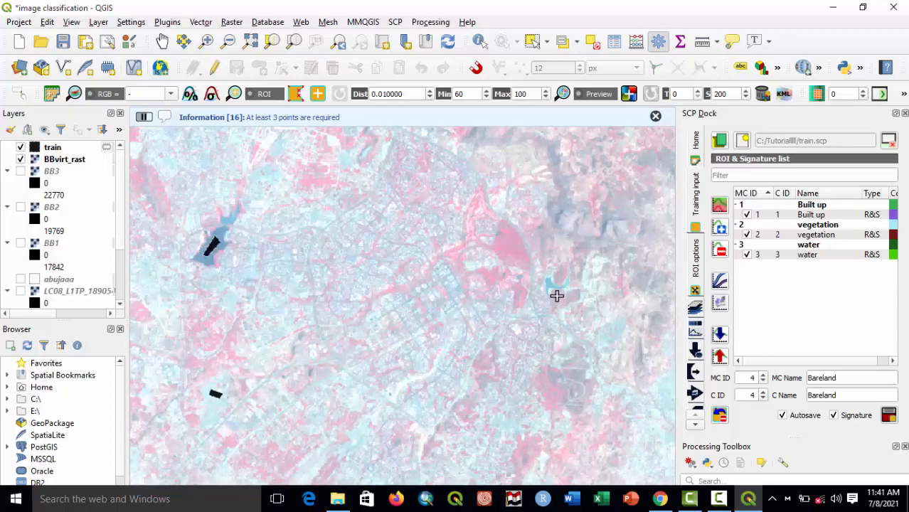
left_click_drag(582, 303, 408, 336)
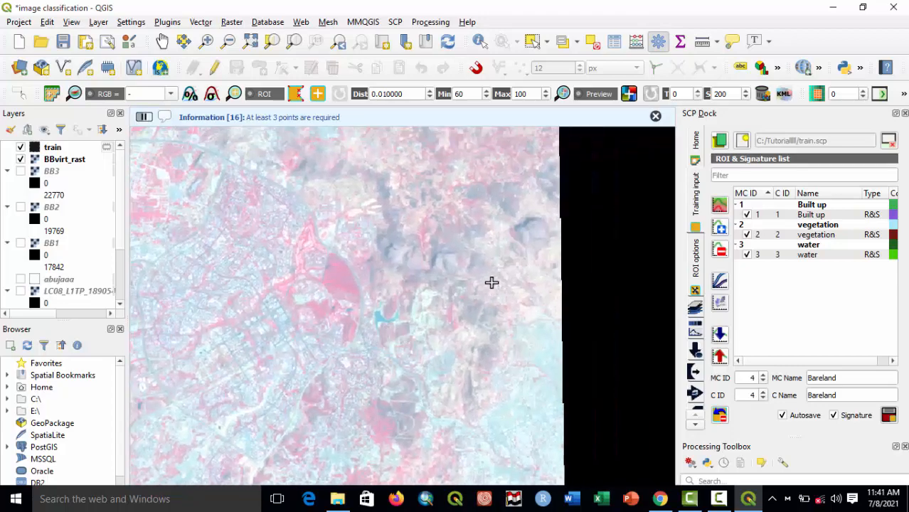
left_click_drag(422, 282, 503, 364)
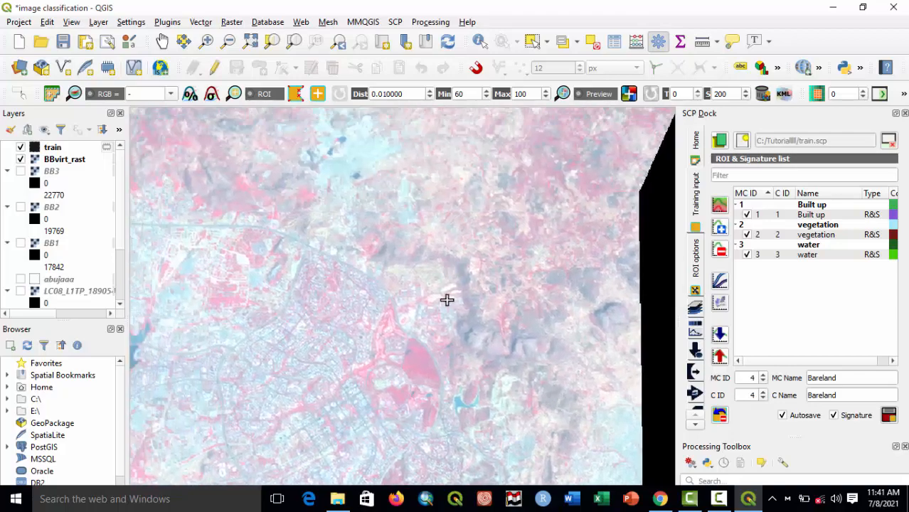
scroll(483, 299, "up", 3)
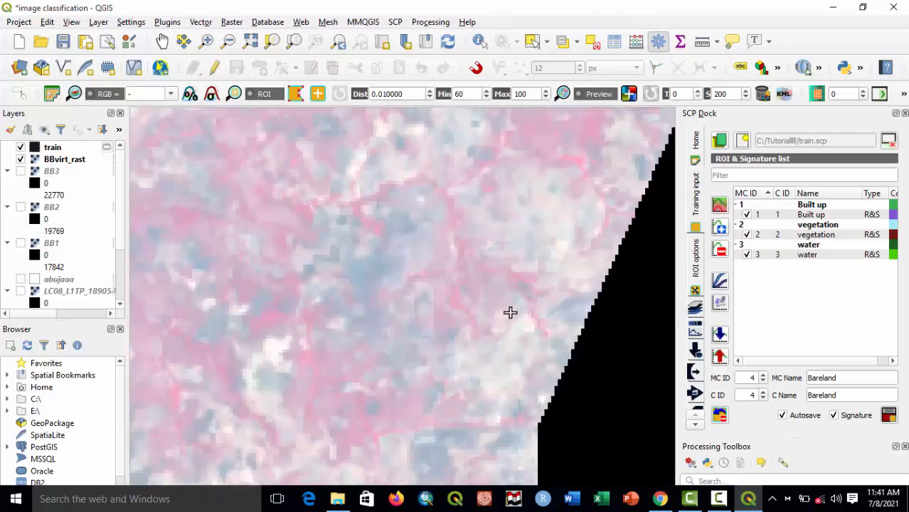
left_click_drag(490, 311, 485, 183)
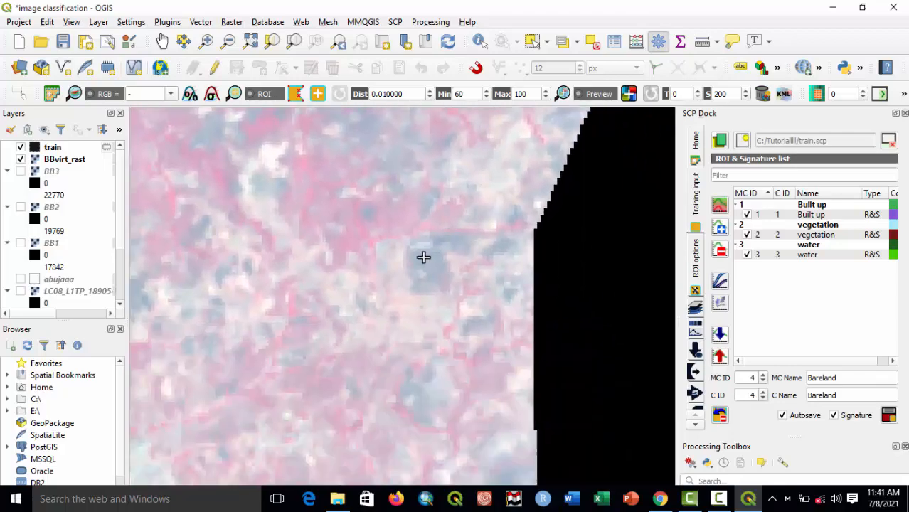
left_click(421, 261)
left_click(438, 274)
left_click(441, 260)
right_click(427, 254)
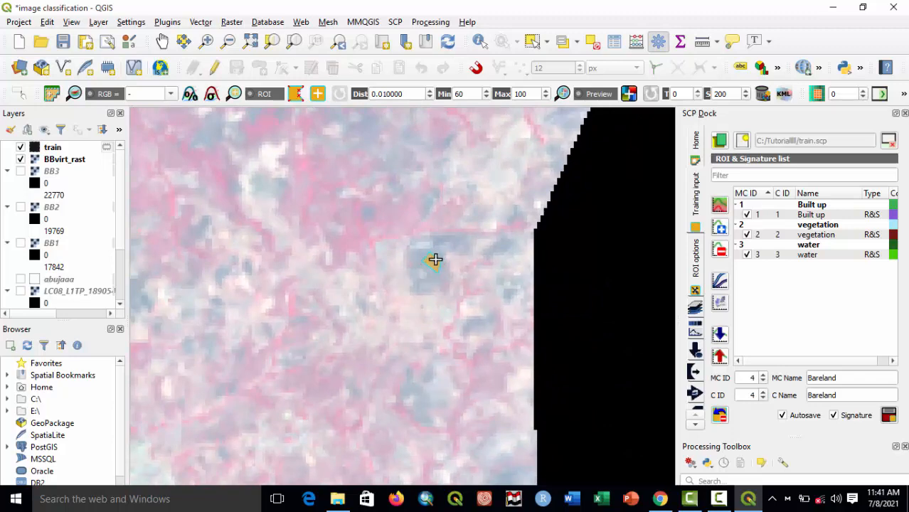
left_click(886, 416)
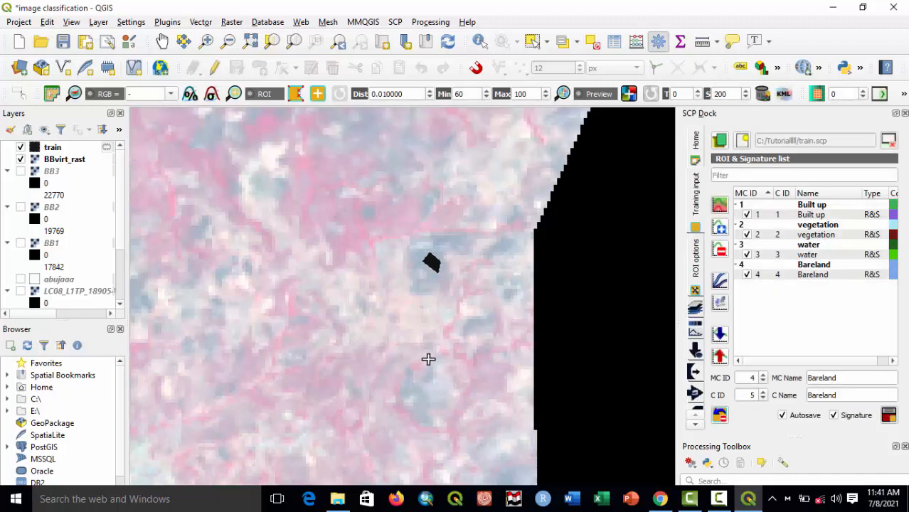
Examine the satellite image from its eastern edge past the airstrip to the south-western river and southern boundary for further bare land.
scroll(433, 359, "down", 2)
scroll(433, 359, "down", 1)
left_click_drag(373, 360, 604, 207)
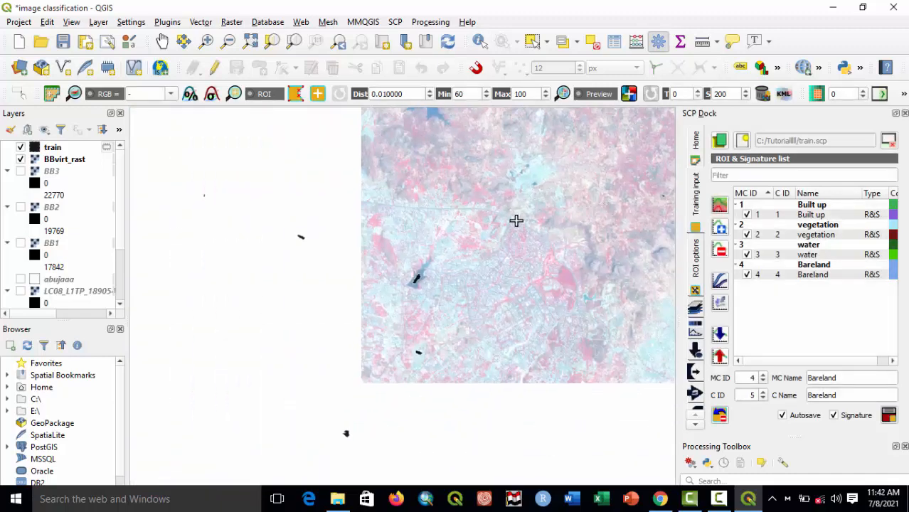
left_click_drag(395, 260, 530, 185)
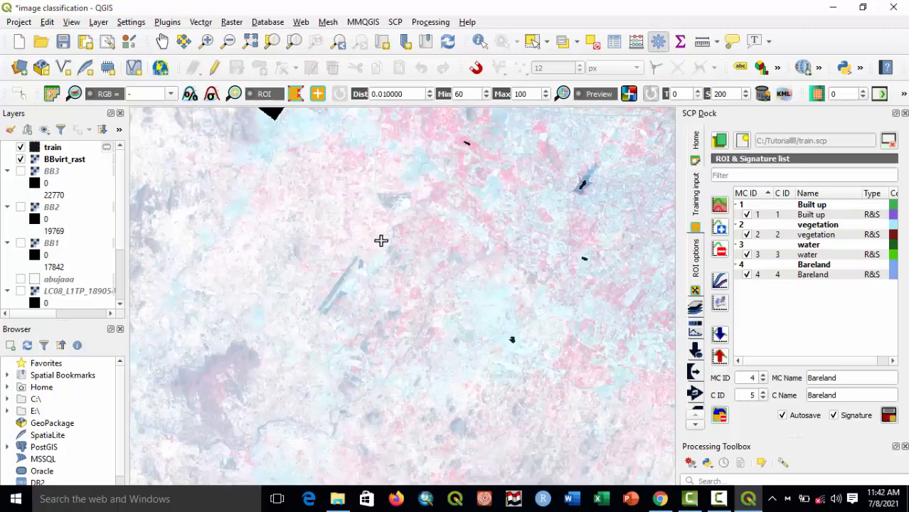
left_click_drag(381, 240, 572, 246)
left_click_drag(373, 270, 593, 263)
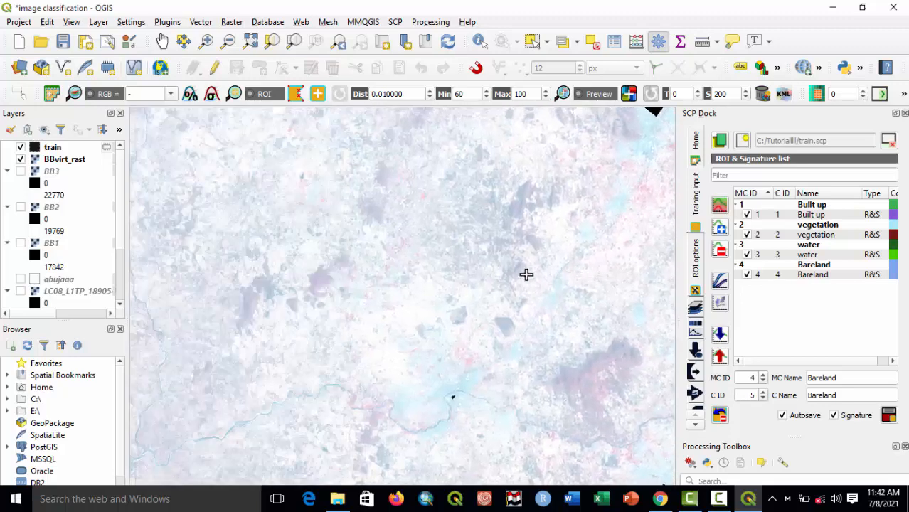
left_click_drag(446, 284, 538, 136)
left_click_drag(409, 163, 585, 118)
left_click_drag(493, 276, 367, 116)
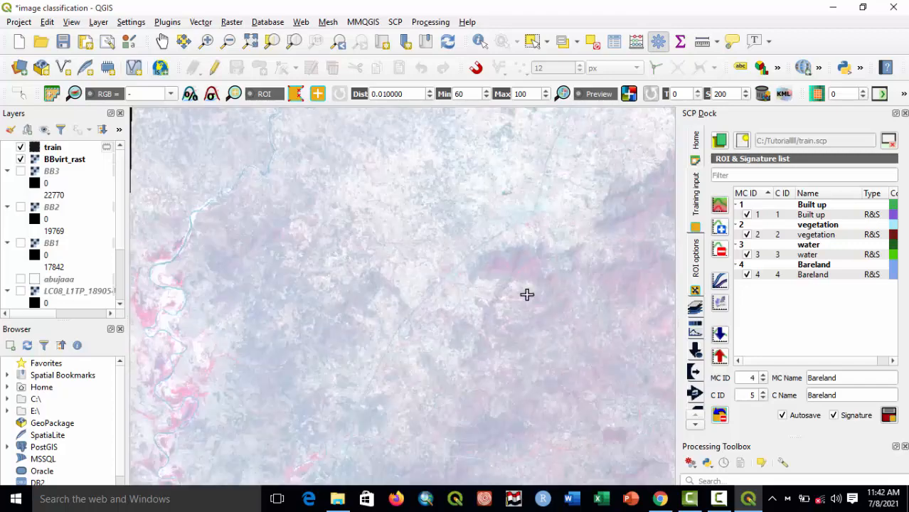
left_click_drag(525, 294, 411, 223)
left_click_drag(503, 252, 385, 187)
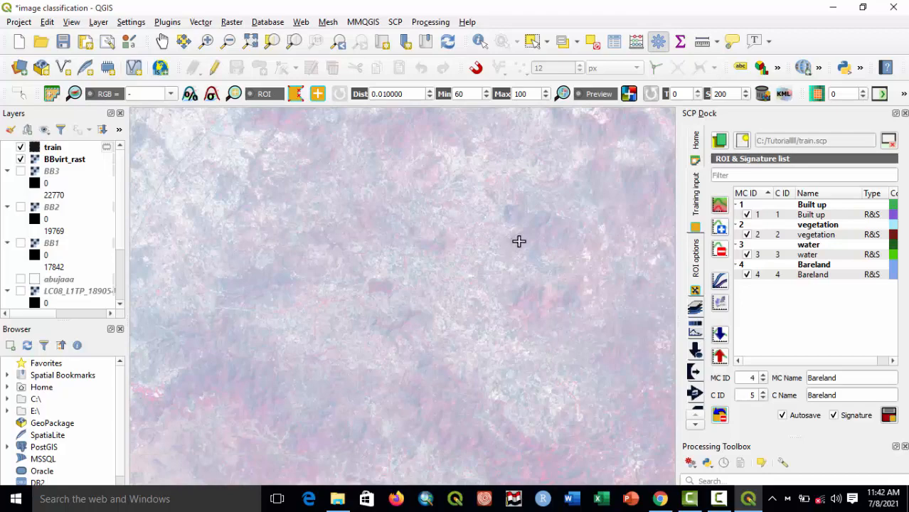
scroll(519, 241, "down", 2)
scroll(519, 241, "up", 3)
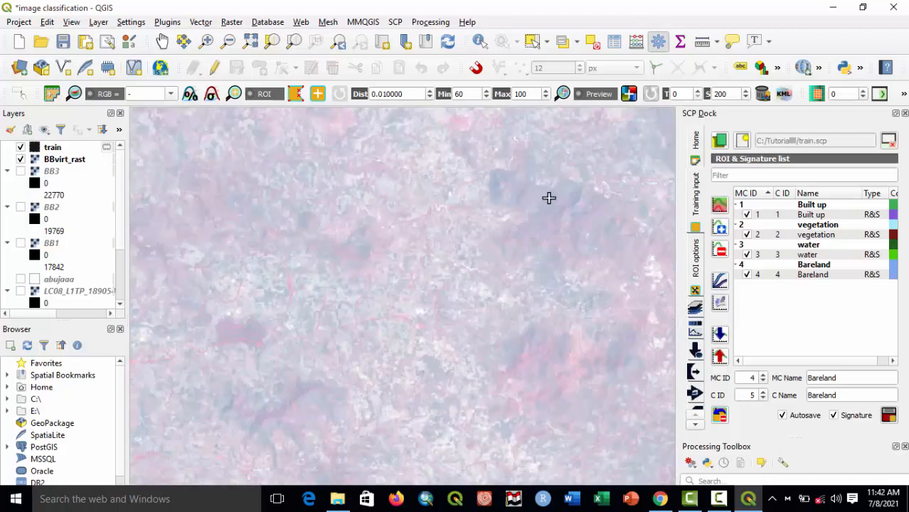
scroll(528, 221, "down", 1)
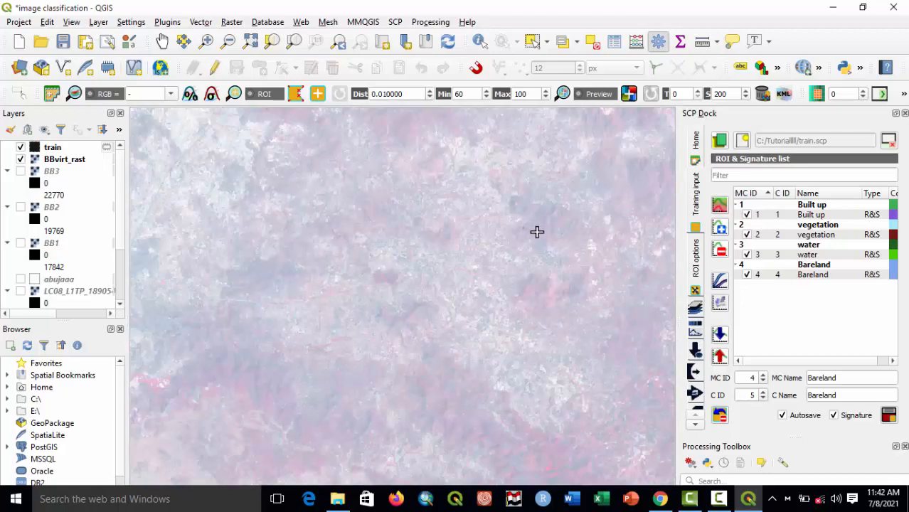
scroll(533, 229, "down", 1)
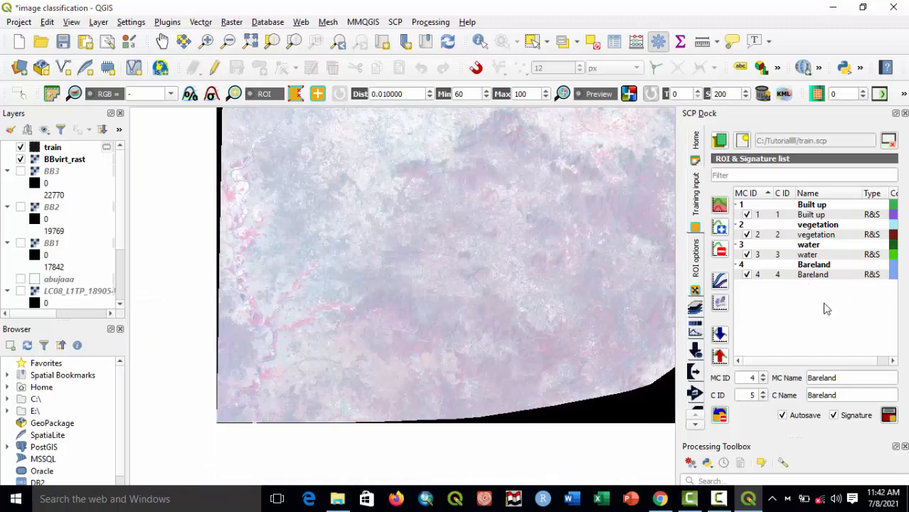
scroll(550, 214, "down", 1)
left_click_drag(577, 219, 422, 344)
left_click_drag(448, 304, 448, 321)
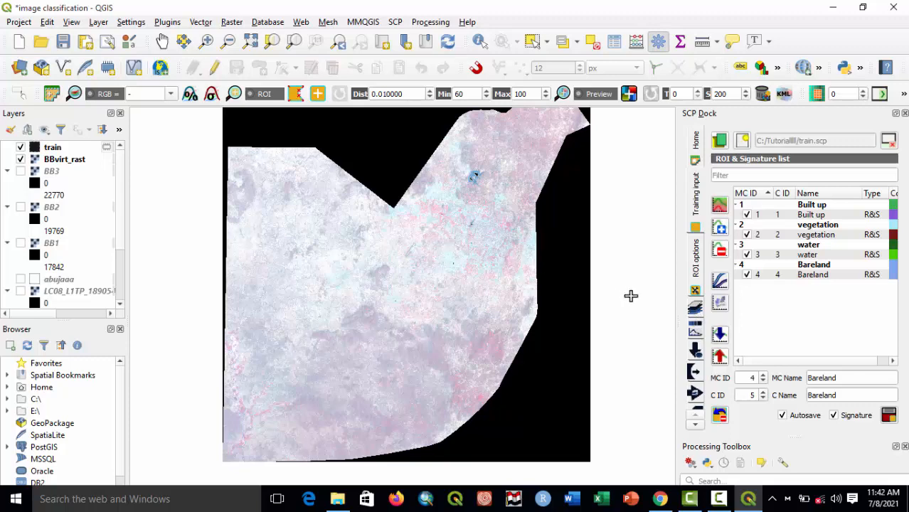
Open the Classification tool of the Semi-Automatic Classification Plugin's band processing tools.
left_click(696, 378)
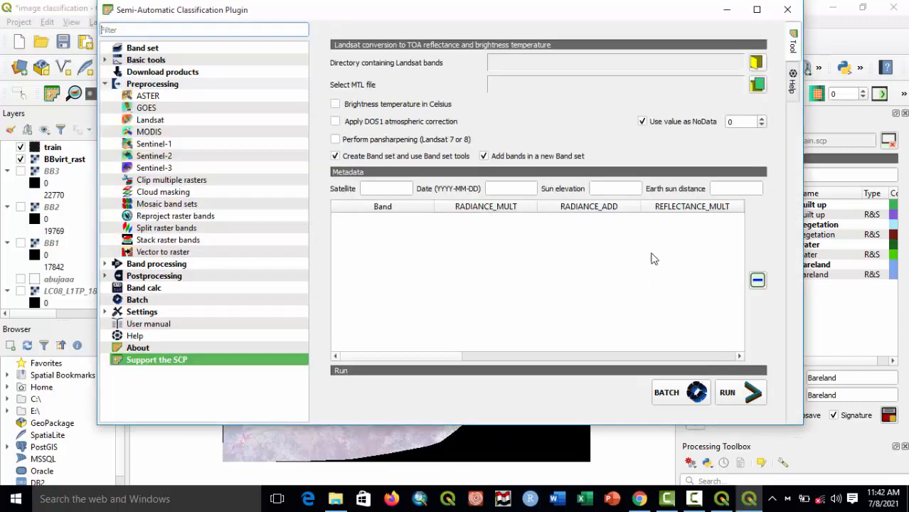
left_click(787, 9)
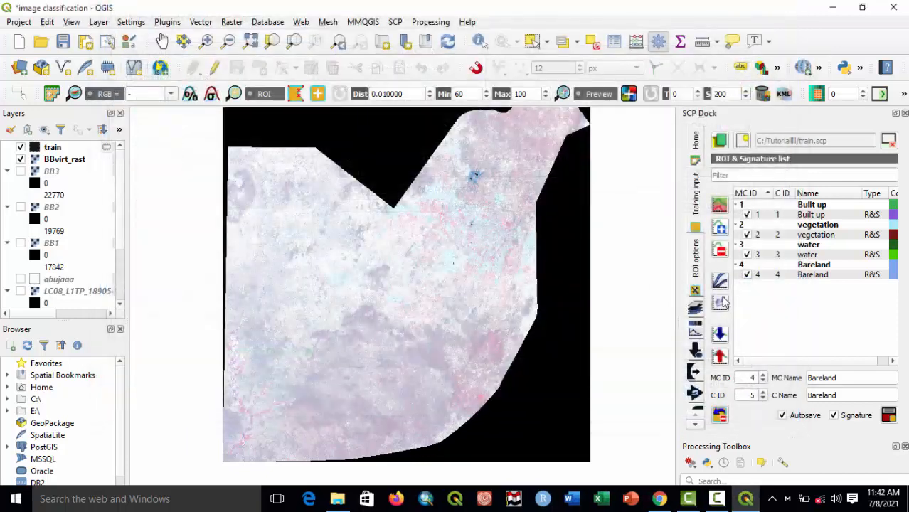
left_click(694, 371)
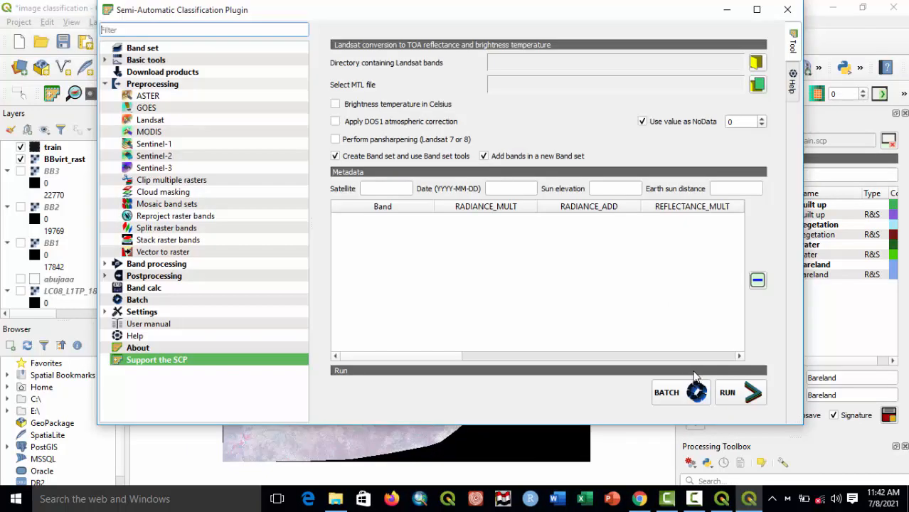
left_click(108, 85)
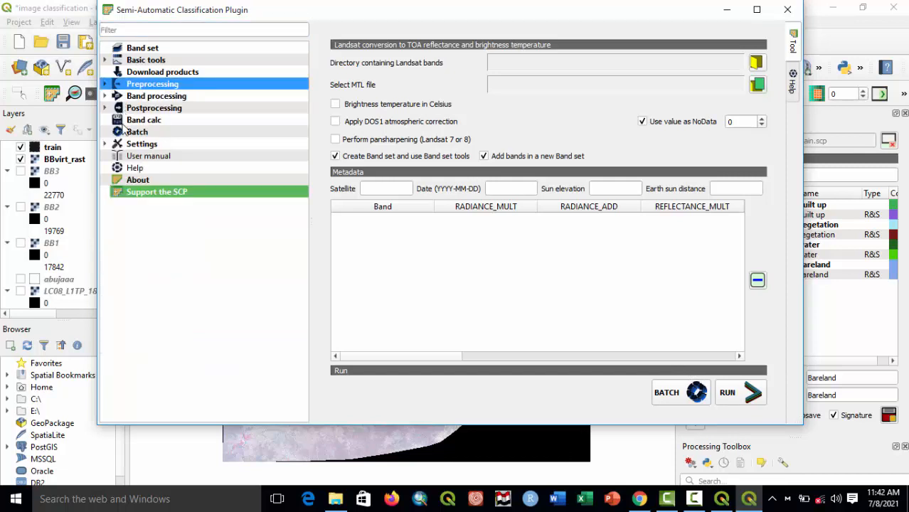
left_click(105, 97)
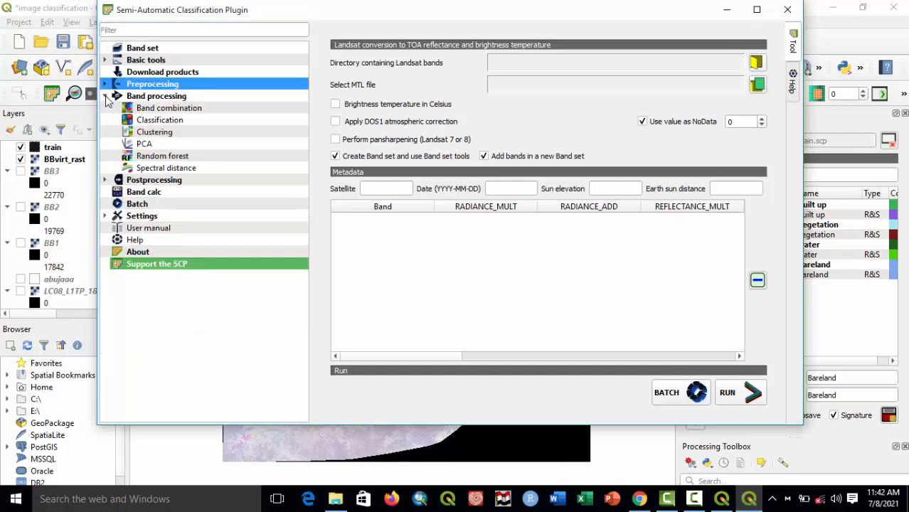
left_click(150, 121)
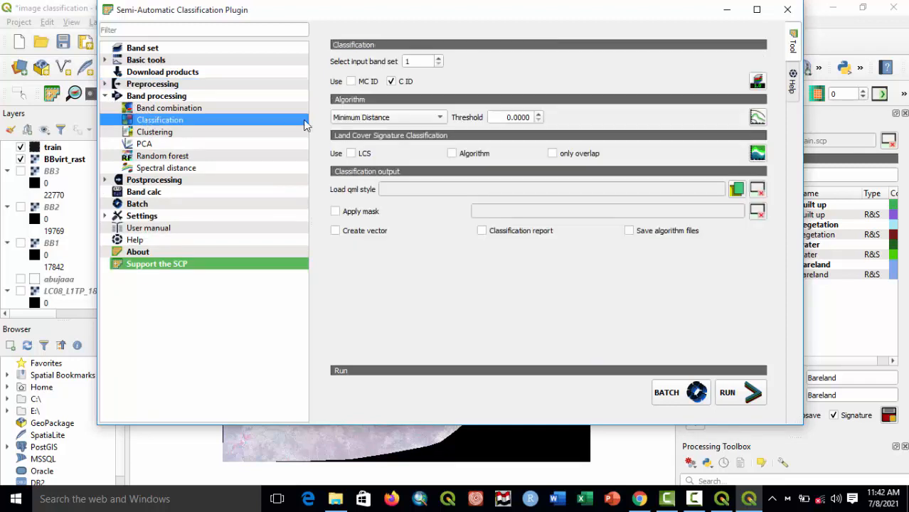
Configure the classification with MC ID, input band set 3, the Maximum Likelihood algorithm, LCS and a classification report.
left_click(351, 81)
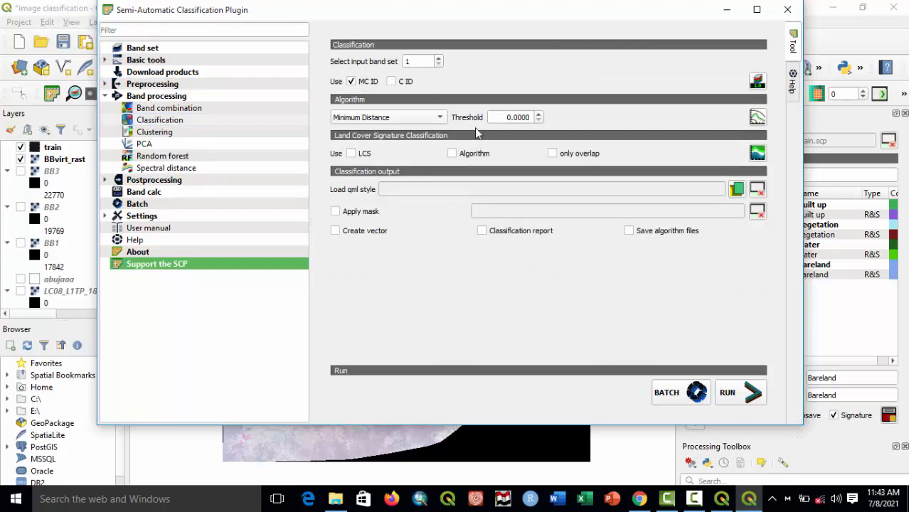
left_click(439, 60)
left_click(386, 118)
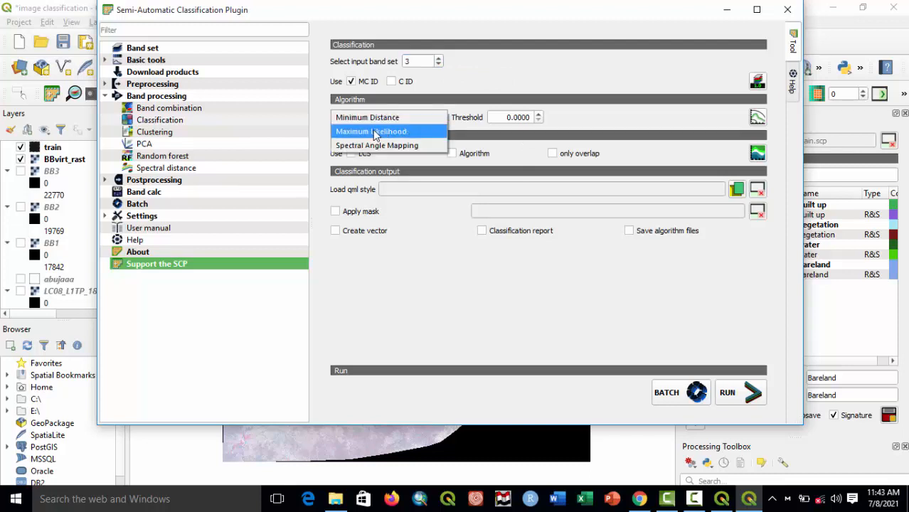
left_click(370, 132)
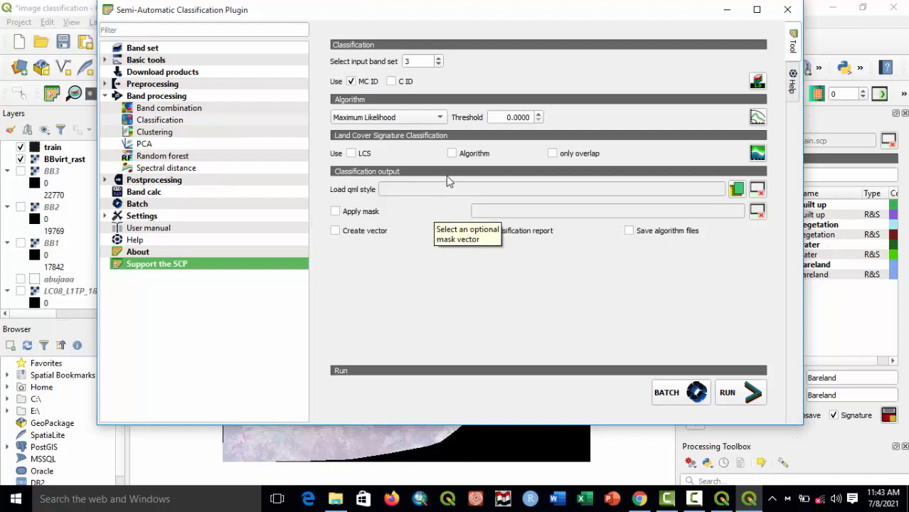
left_click(350, 153)
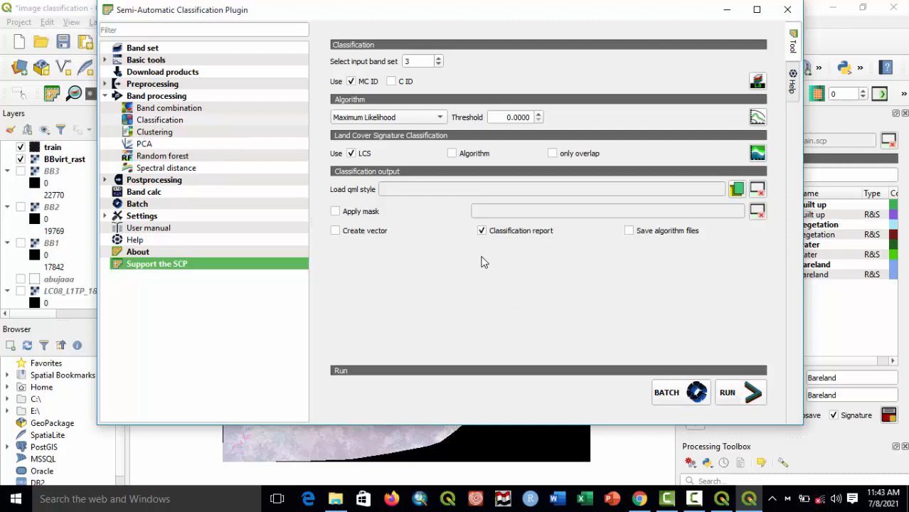
mouse_move(417, 5)
left_mouse_down()
mouse_move(419, 29)
mouse_move(416, 15)
left_mouse_up()
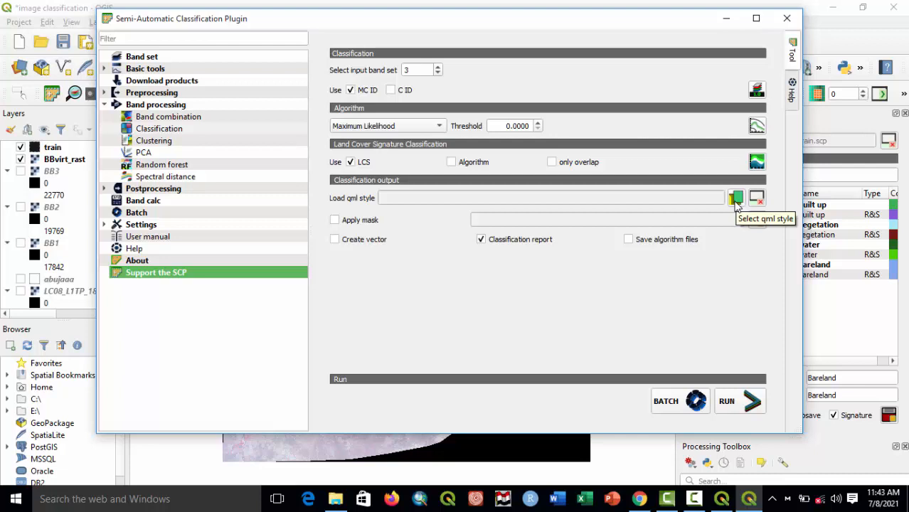
Close the classification plugin window and dismiss the Python error and band set warning above the map.
left_click(137, 203)
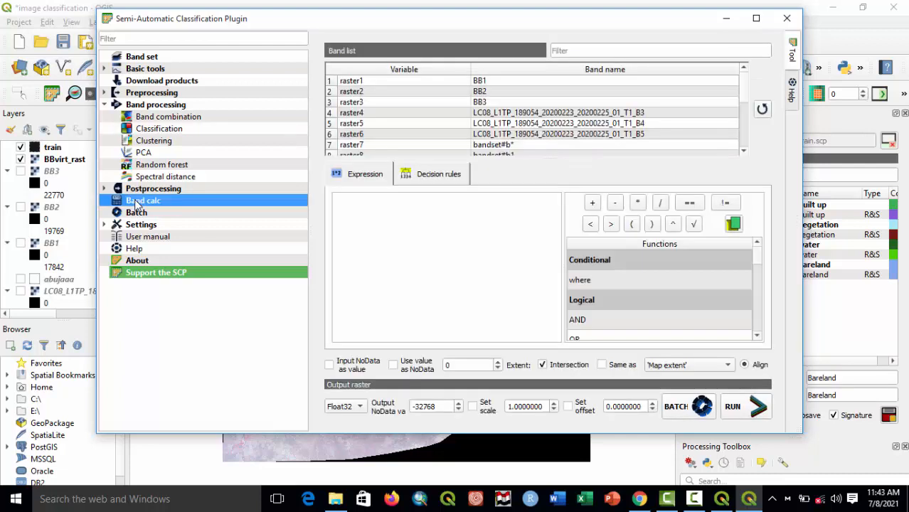
left_click(786, 18)
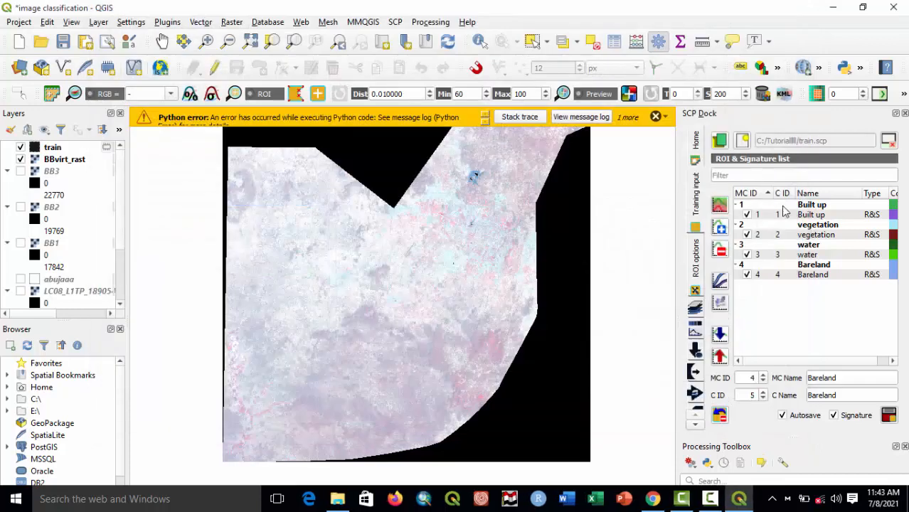
left_click(655, 117)
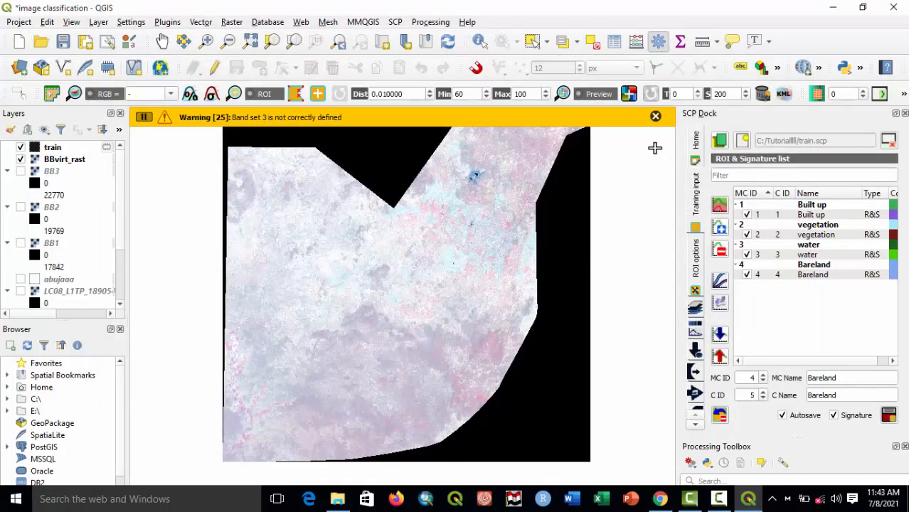
left_click(654, 116)
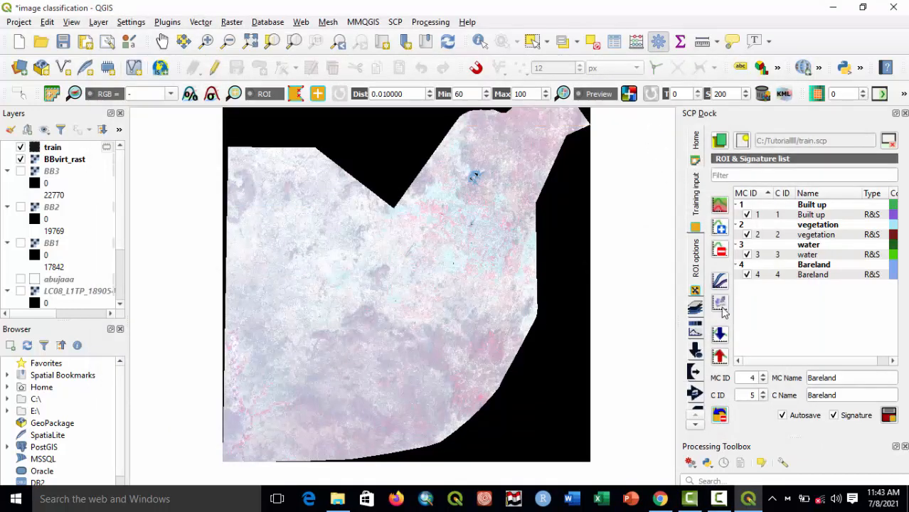
left_click(695, 261)
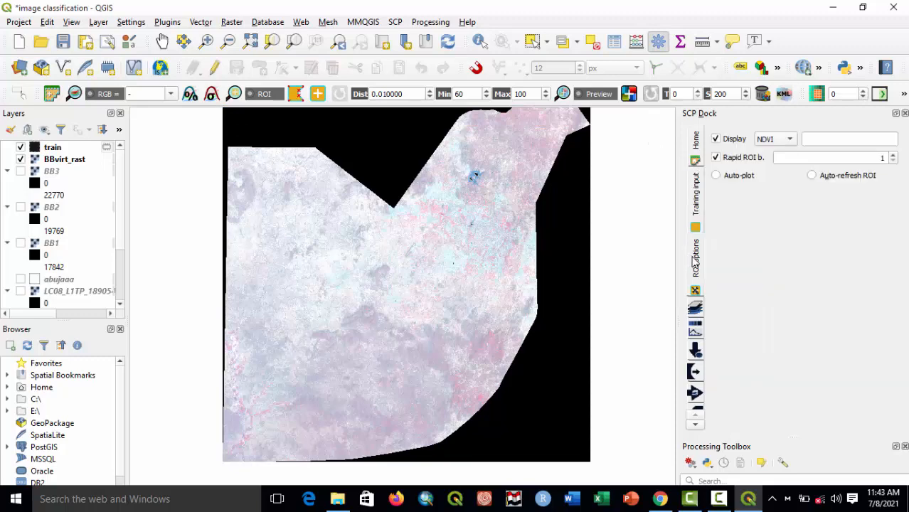
left_click(694, 313)
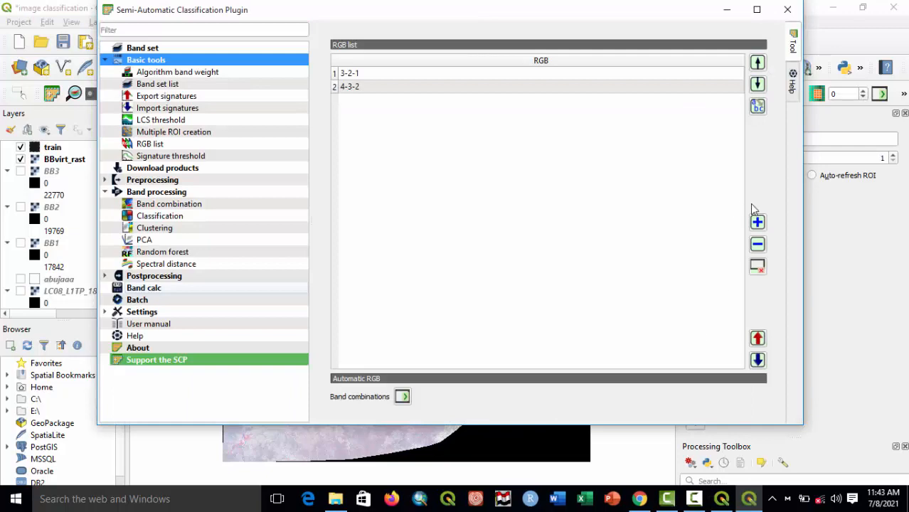
left_click(787, 9)
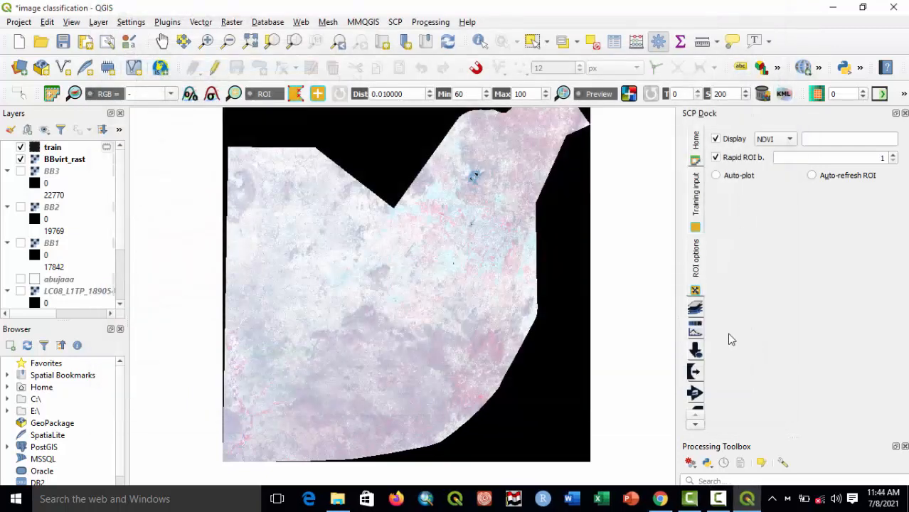
left_click(697, 427)
left_click(697, 427)
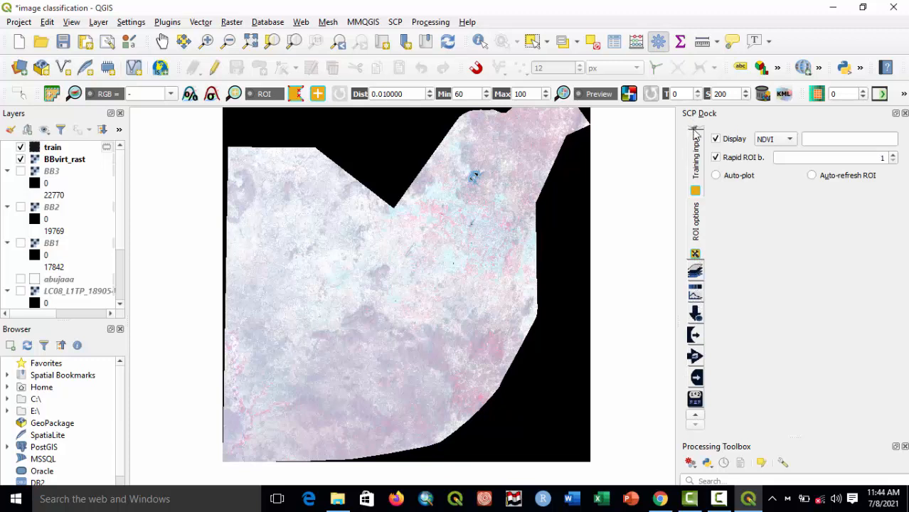
scroll(694, 144, "up", 2)
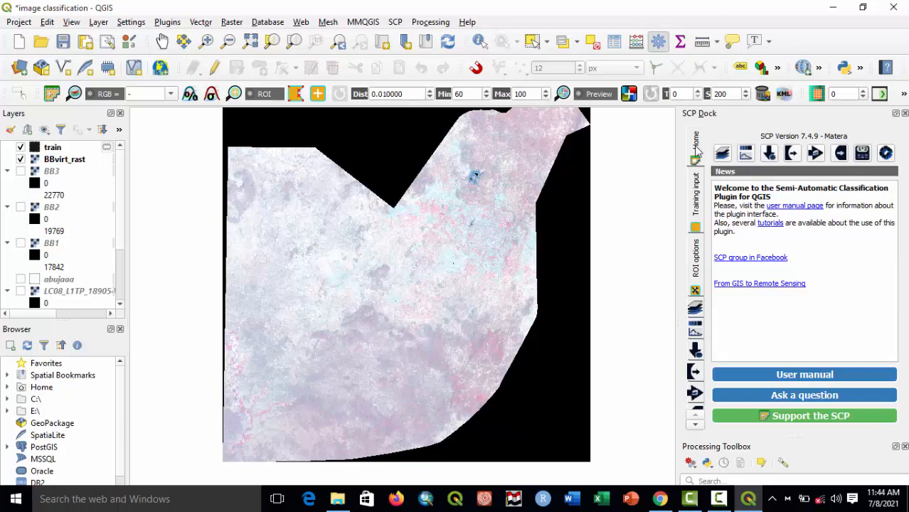
left_click(696, 196)
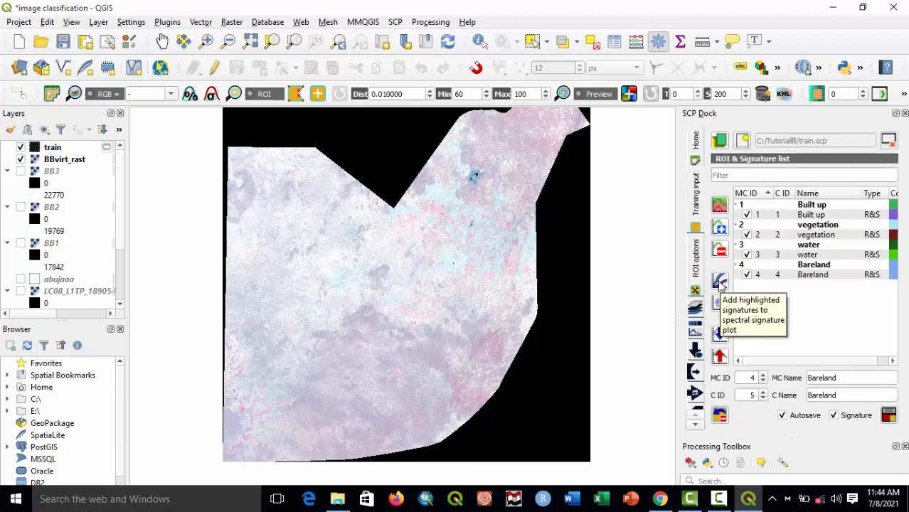
left_click(698, 266)
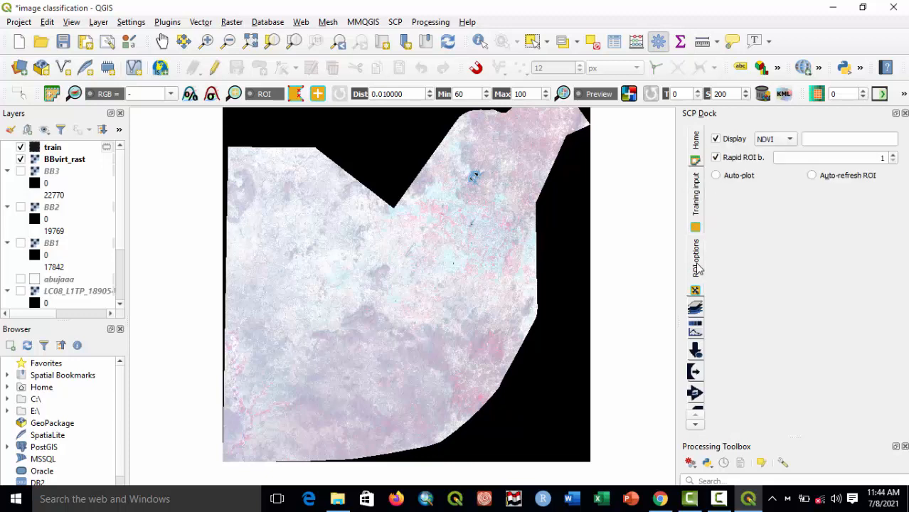
Reopen the Semi-Automatic Classification Plugin window and go to its Classification tool.
left_click(697, 333)
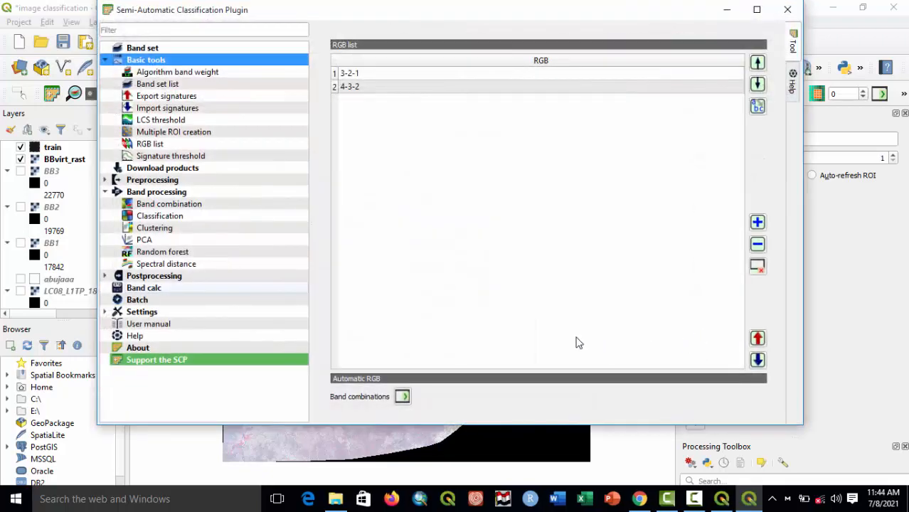
left_click(149, 206)
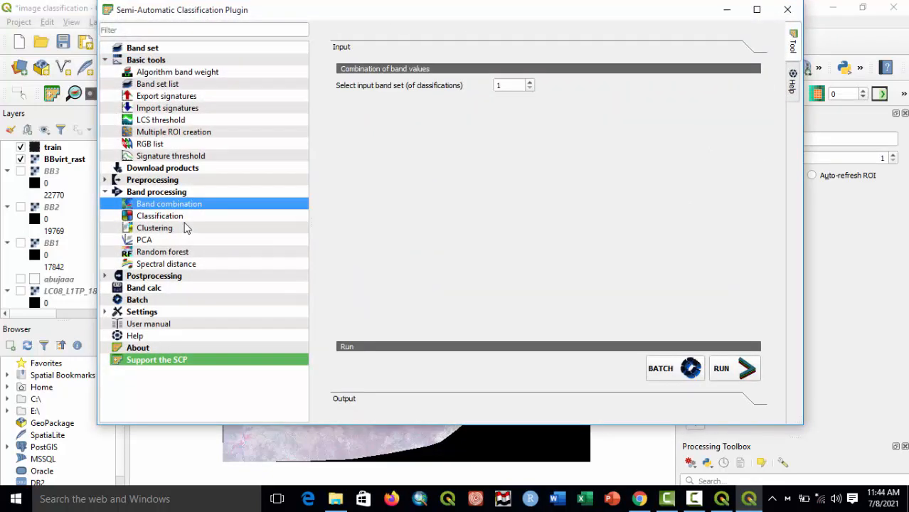
left_click(162, 216)
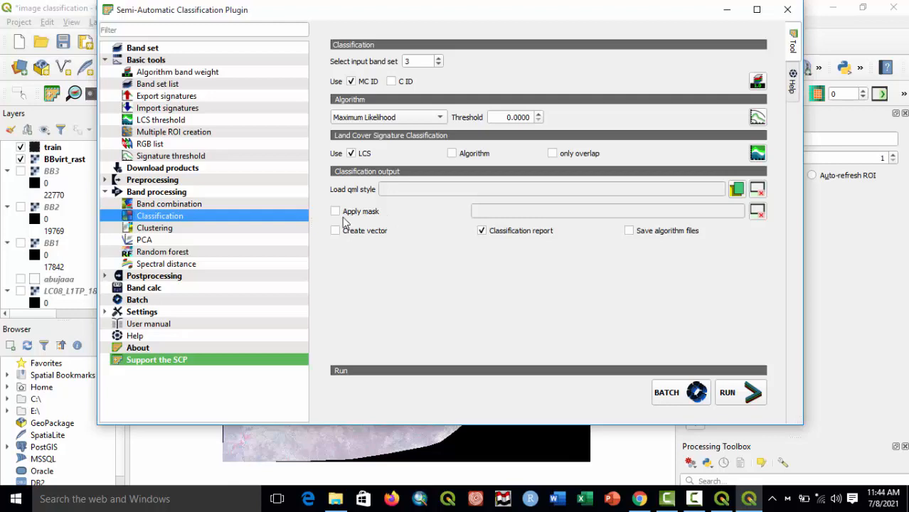
Try to apply a mask shapefile named sss to the classification output.
left_click(335, 211)
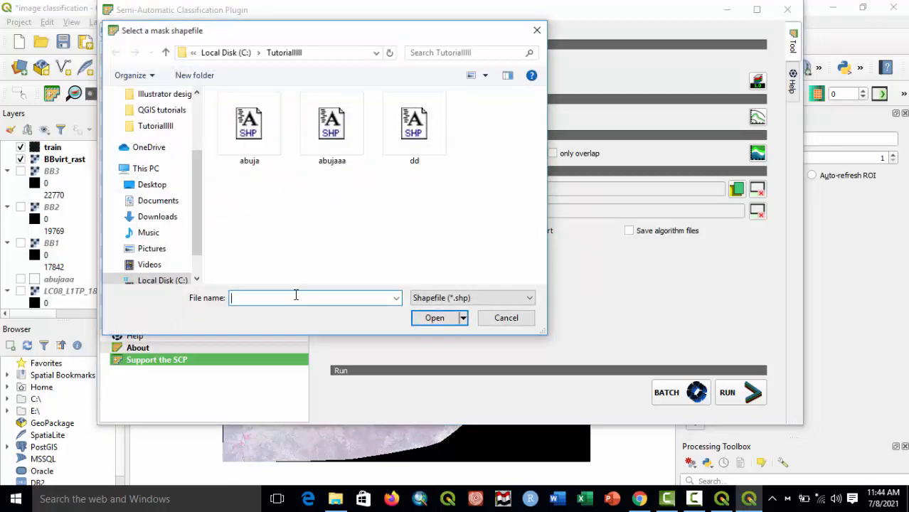
type("sss")
left_click(428, 320)
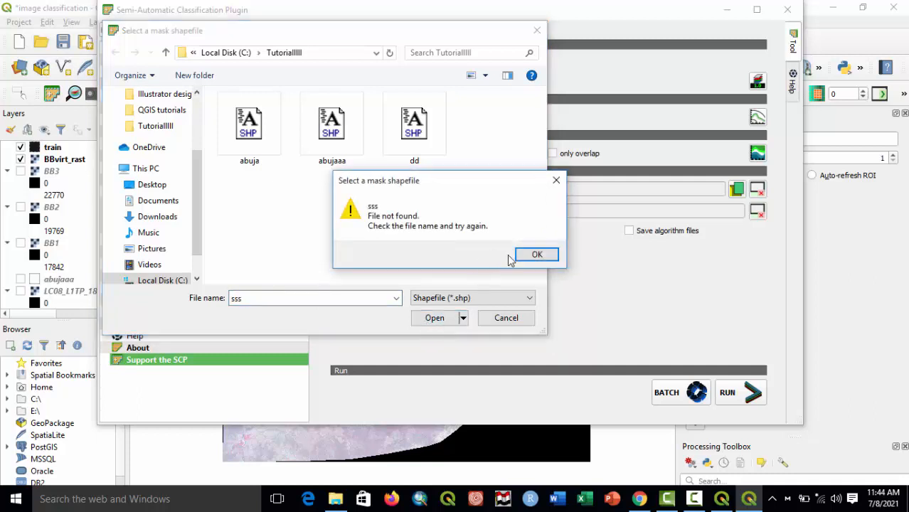
left_click(533, 255)
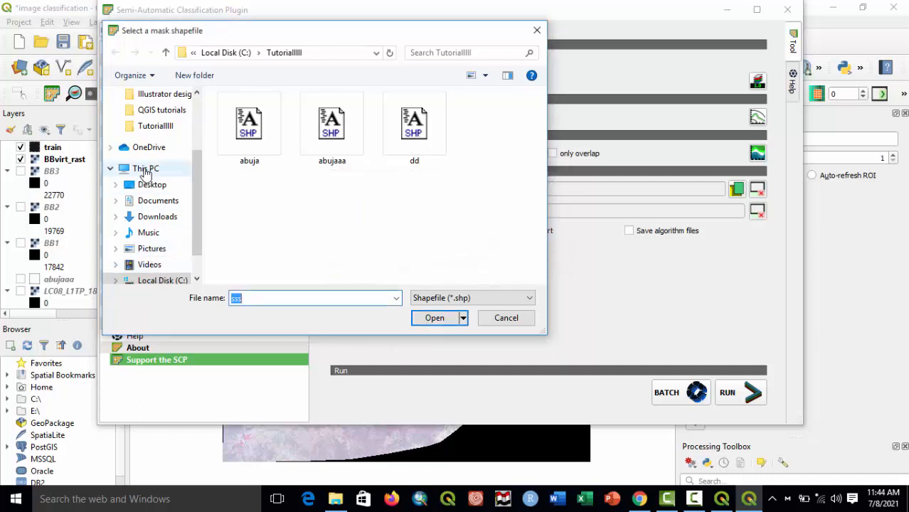
left_click(153, 127)
left_click(430, 320)
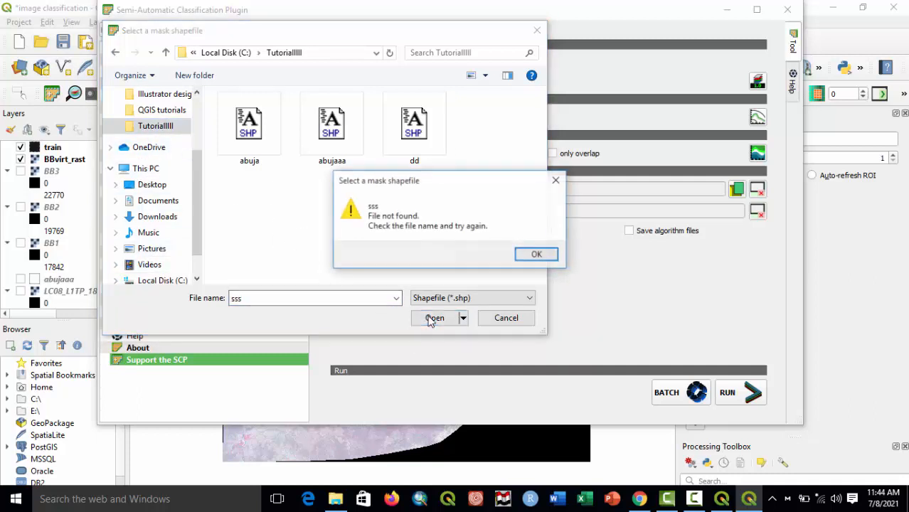
left_click(537, 256)
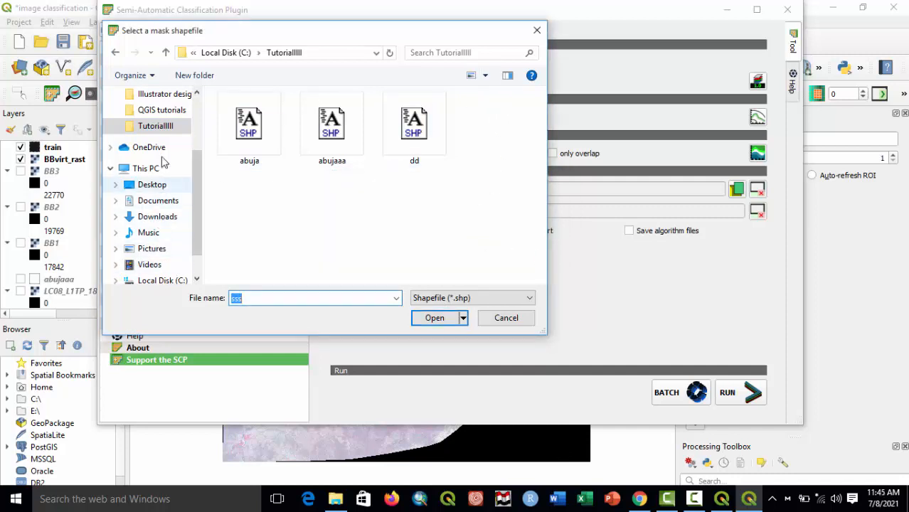
left_click(156, 126)
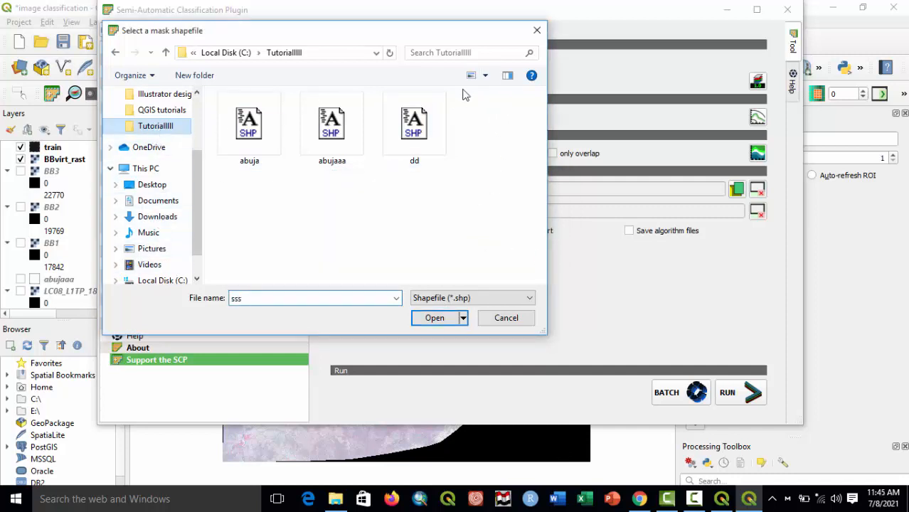
left_click(537, 31)
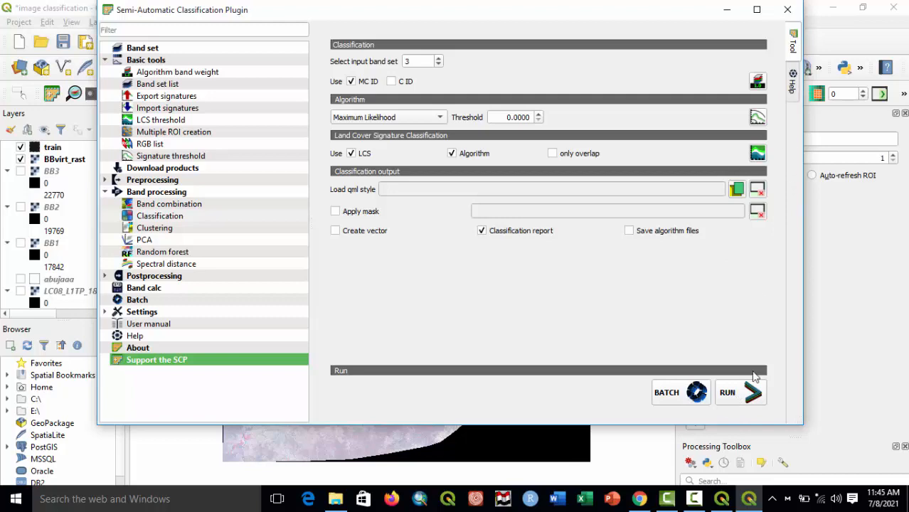
left_click(721, 498)
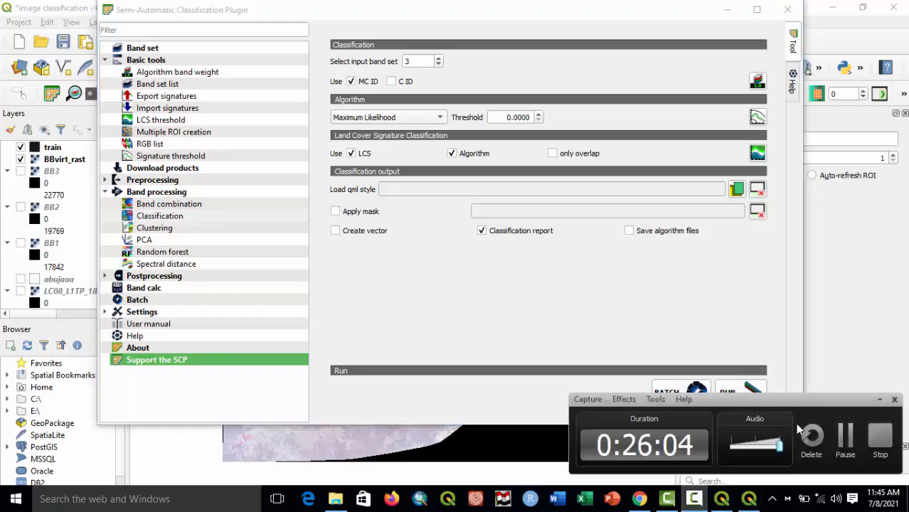
left_click(836, 436)
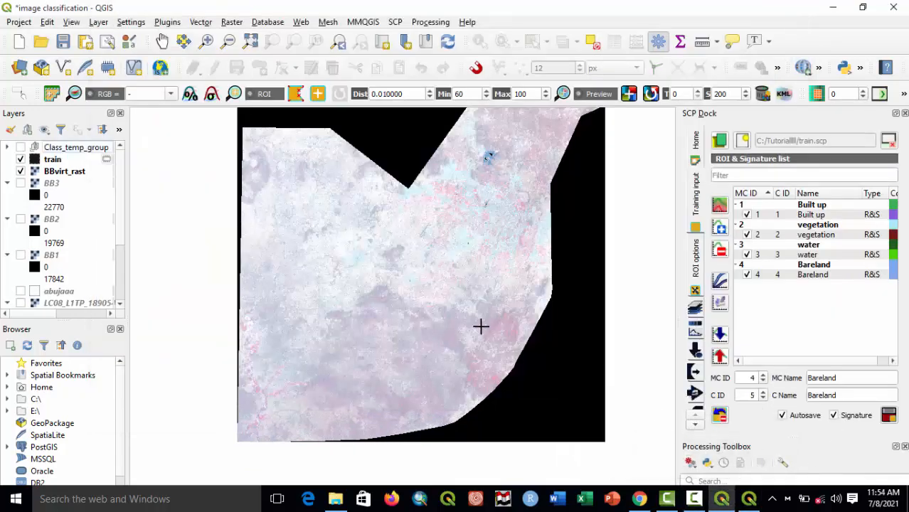
left_click(165, 42)
left_click(750, 501)
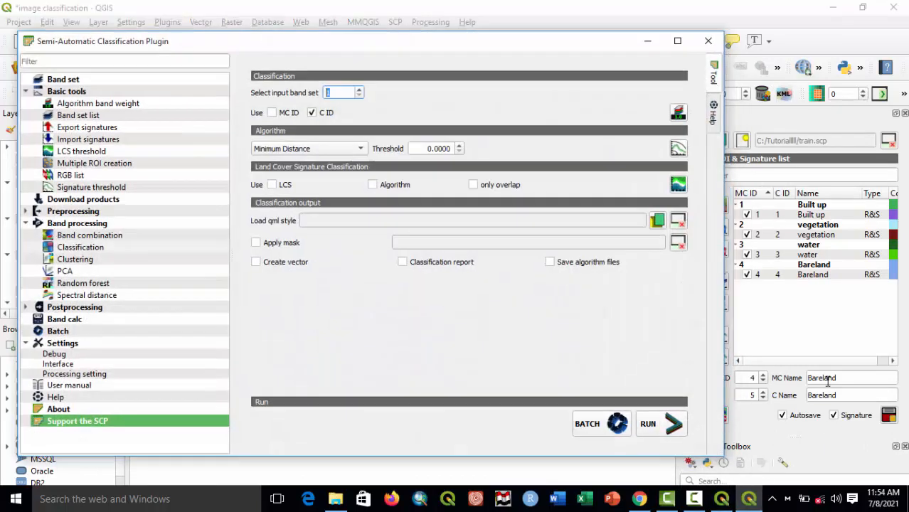
left_click(732, 42)
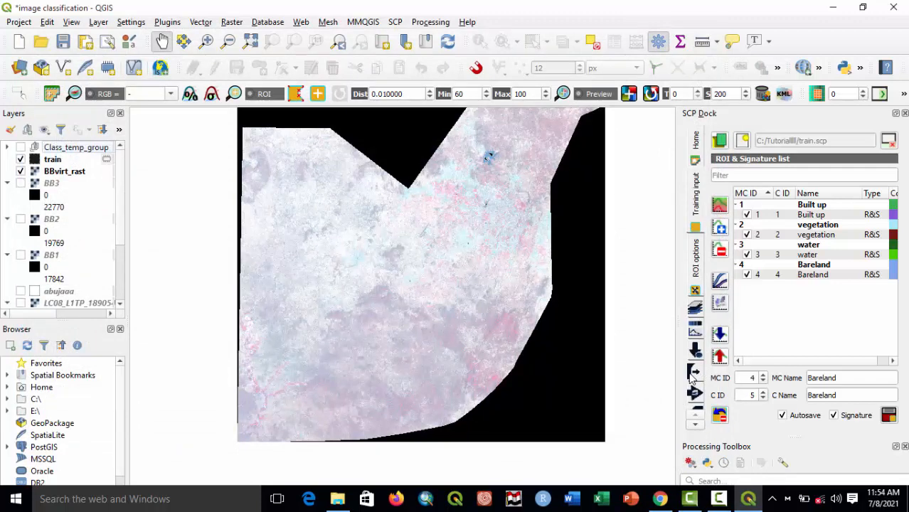
Open the plugin's Classification tool, collapsing the Preprocessing and Basic tools groups.
left_click(689, 376)
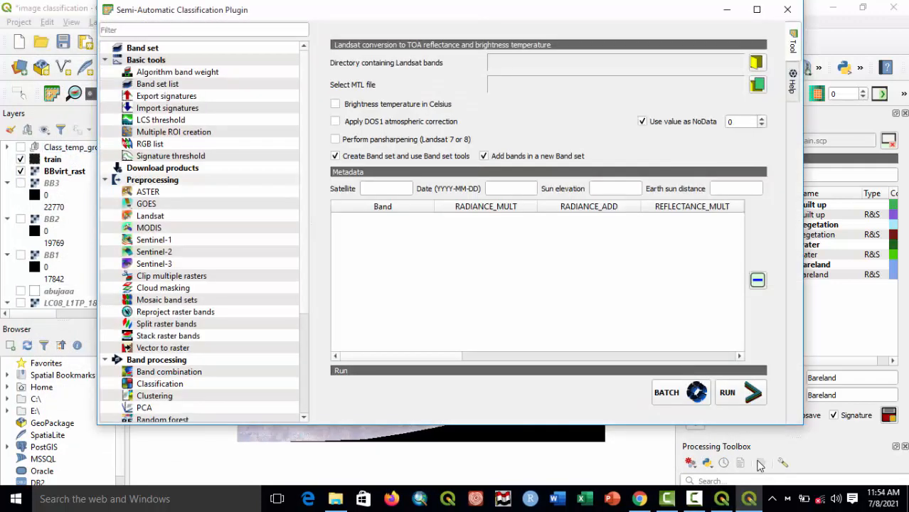
left_click(696, 500)
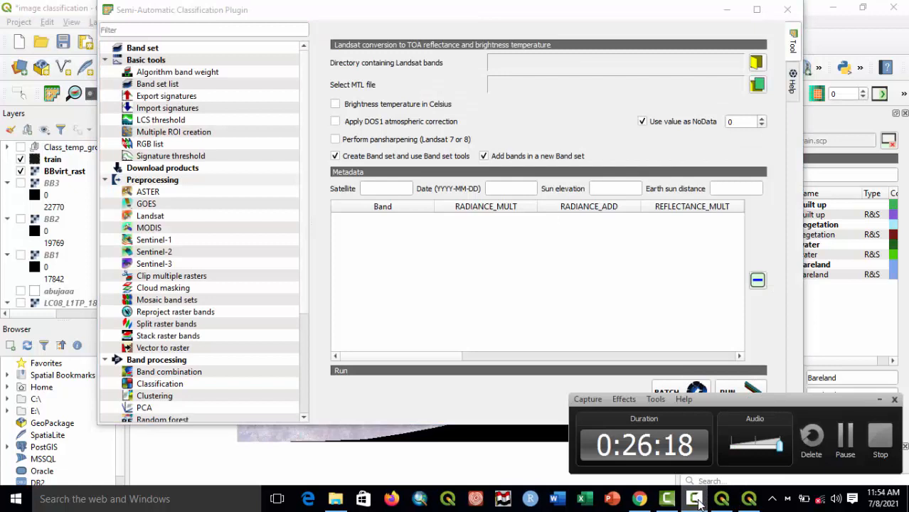
left_click(697, 501)
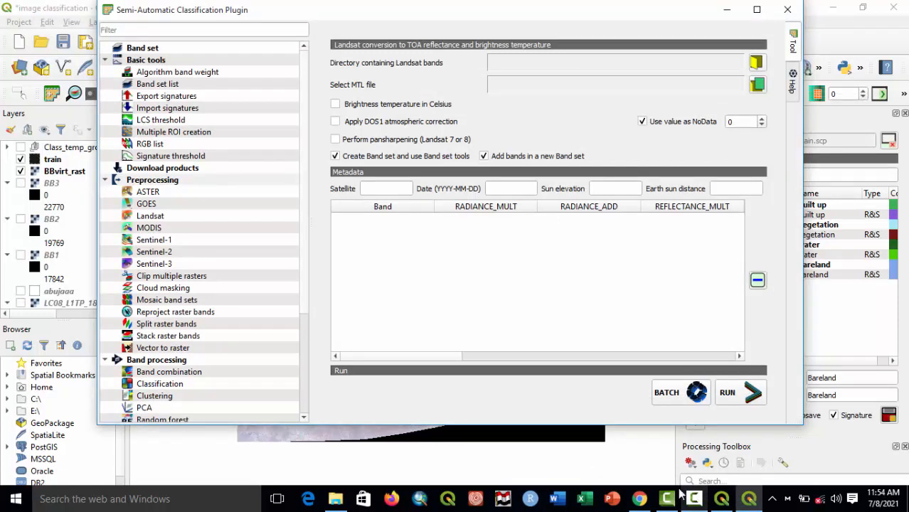
left_click(105, 181)
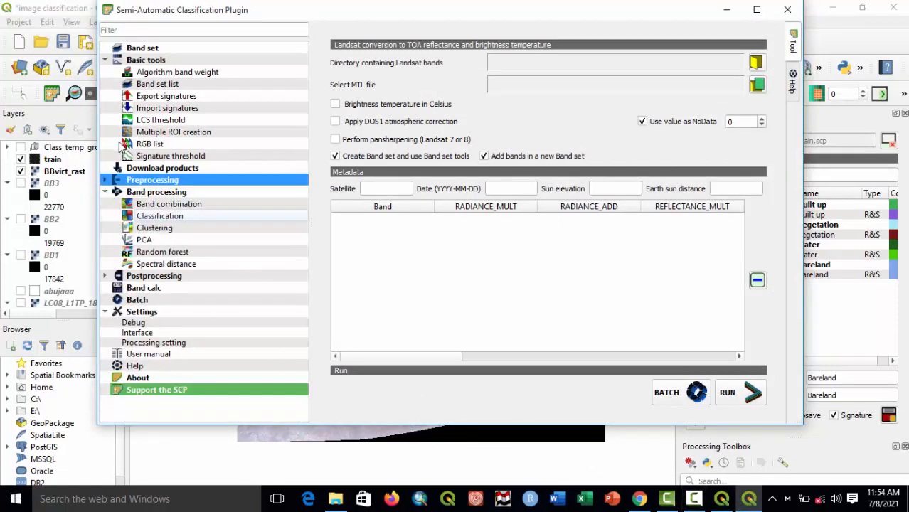
left_click(105, 60)
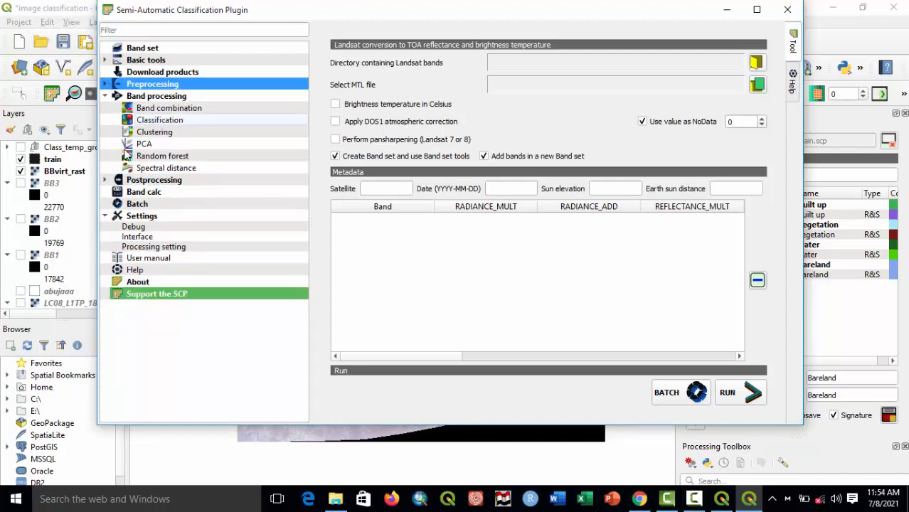
left_click(145, 123)
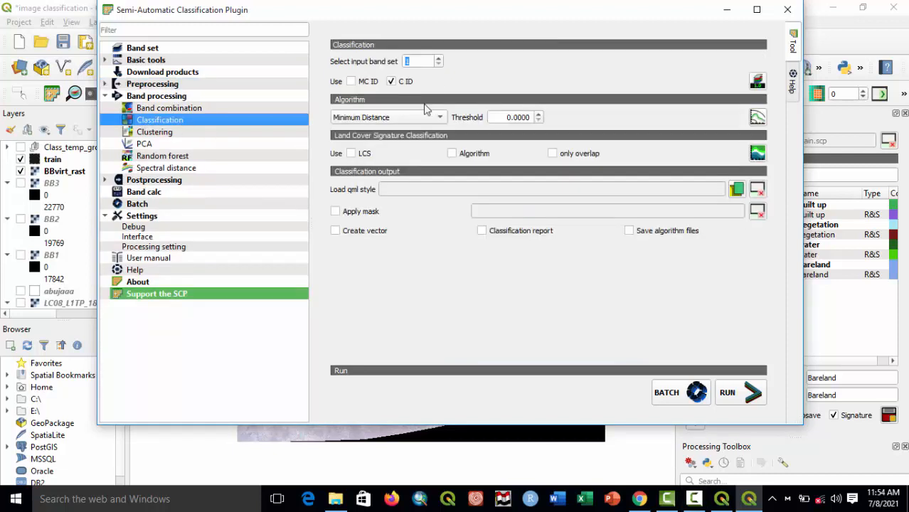
Configure the classification to use MC ID with the Minimum Distance algorithm on input band set 1.
left_click(440, 65)
left_click(390, 81)
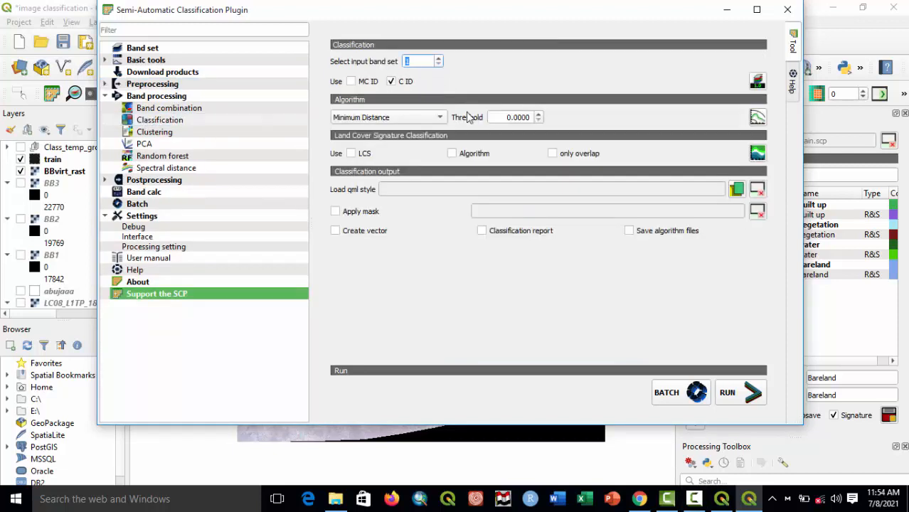
left_click(388, 118)
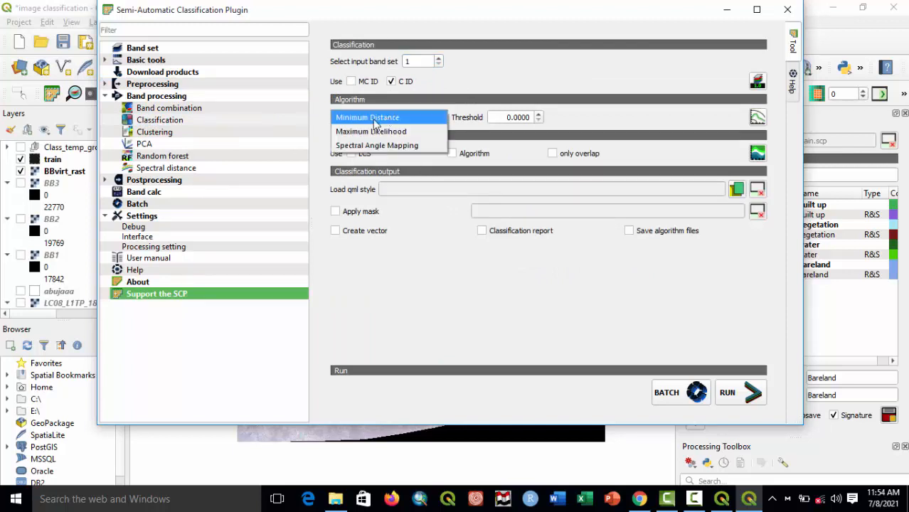
left_click(399, 119)
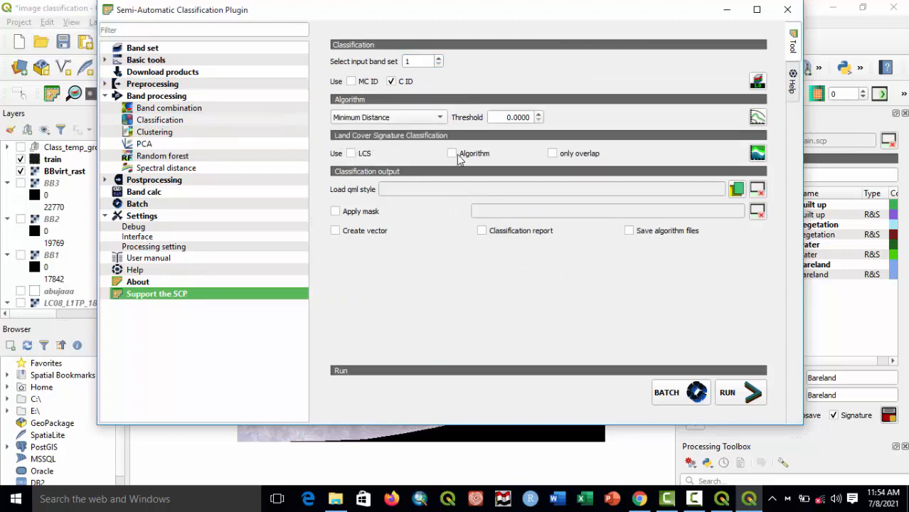
left_click(351, 82)
Run the classification with its output saved as the TIF file classified, and close the plugin window.
left_click(726, 393)
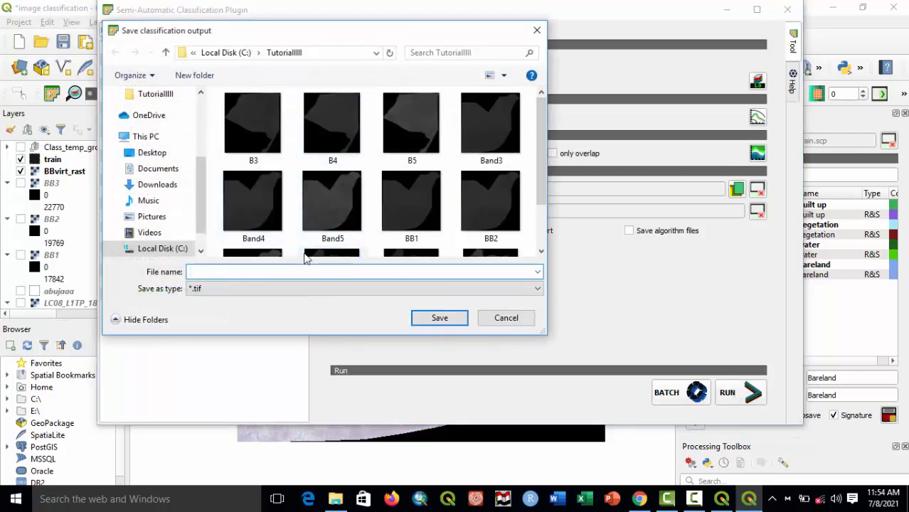
type("classified")
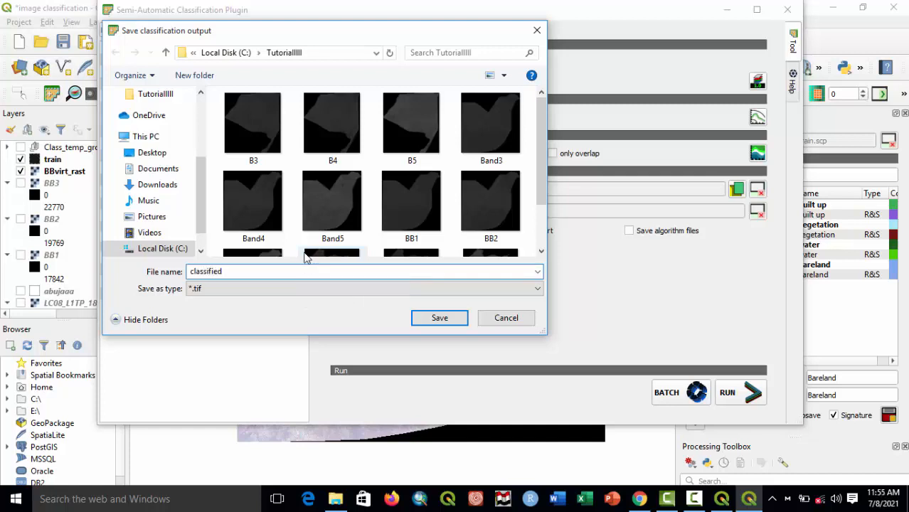
left_click(440, 319)
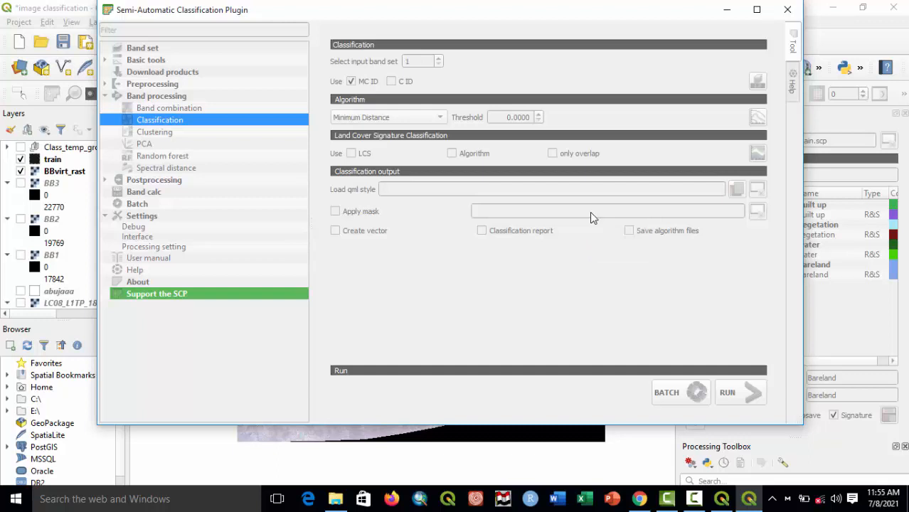
left_click(695, 501)
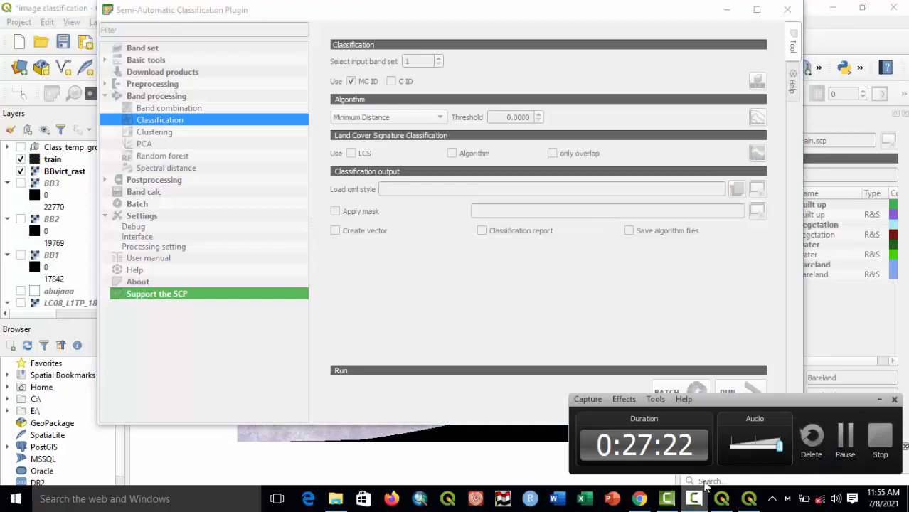
left_click(840, 440)
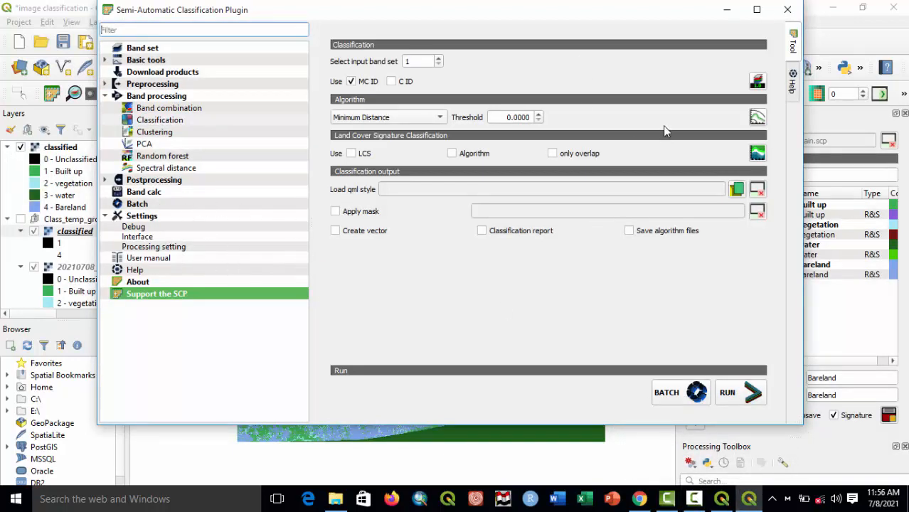
left_click(787, 9)
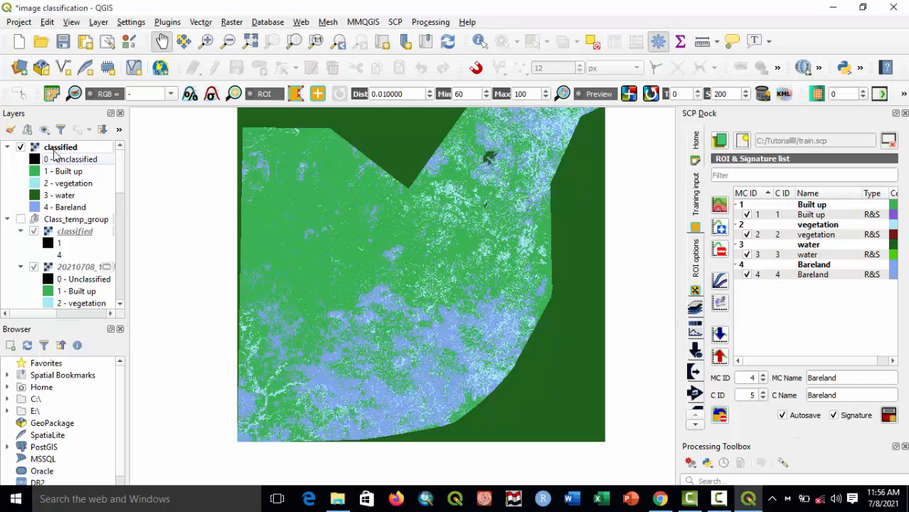
Open the symbology settings of the top classified layer and keep its Paletted/Unique values render type.
right_click(55, 148)
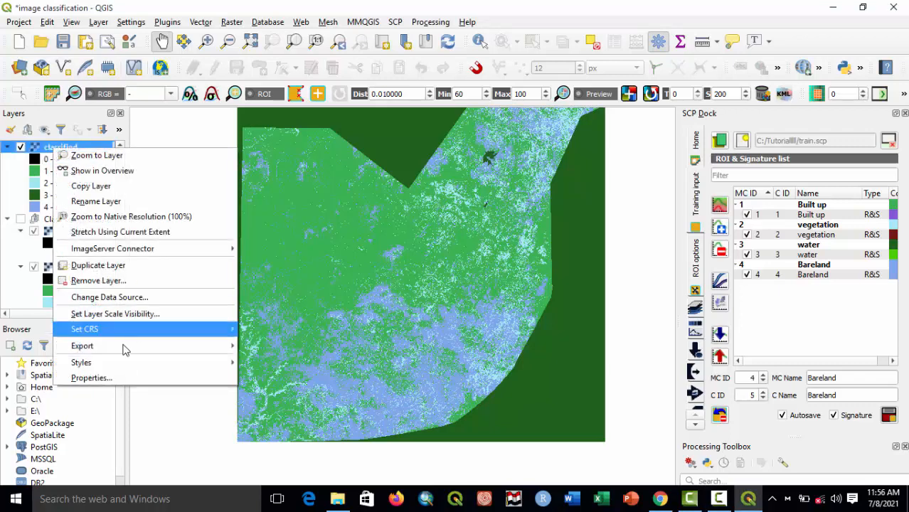
left_click(107, 377)
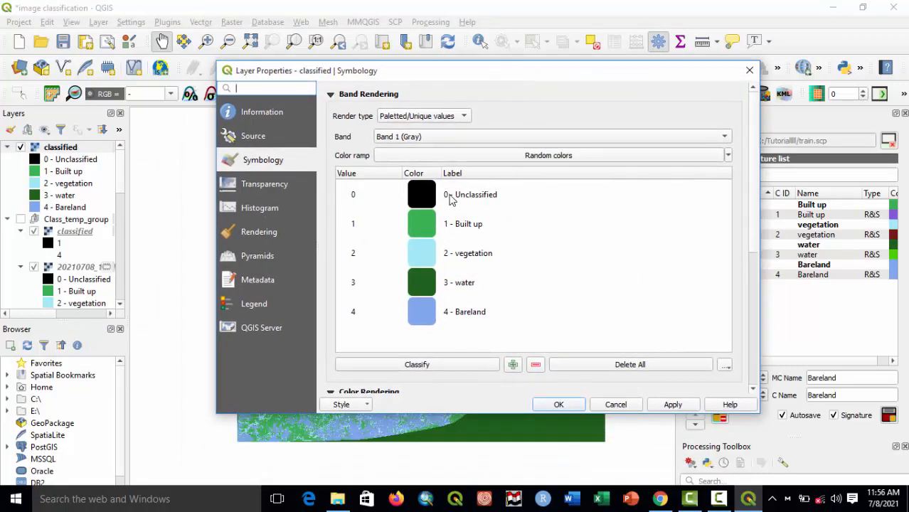
left_click(448, 198)
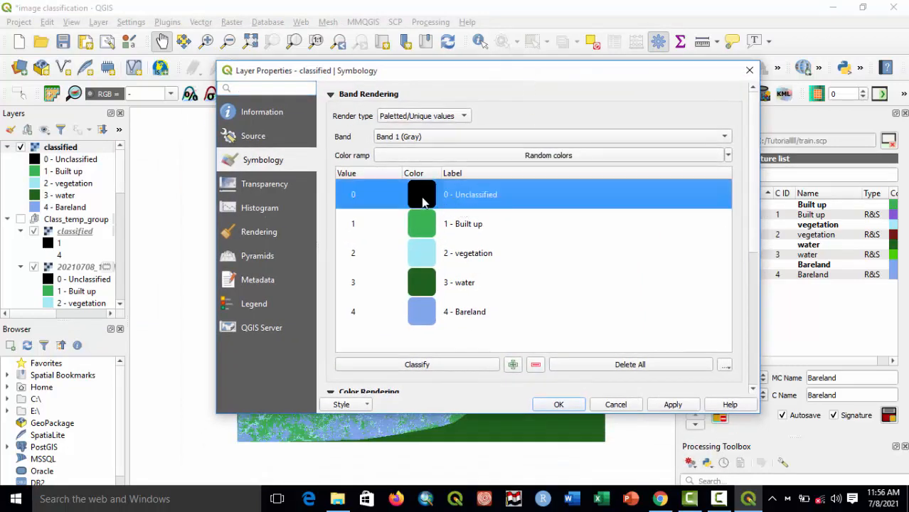
left_click(416, 137)
left_click(415, 138)
left_click(420, 118)
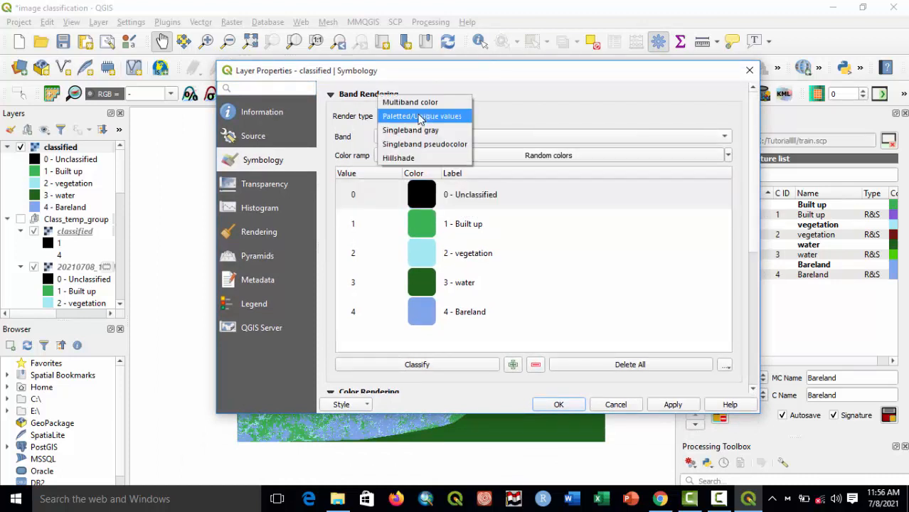
left_click(419, 118)
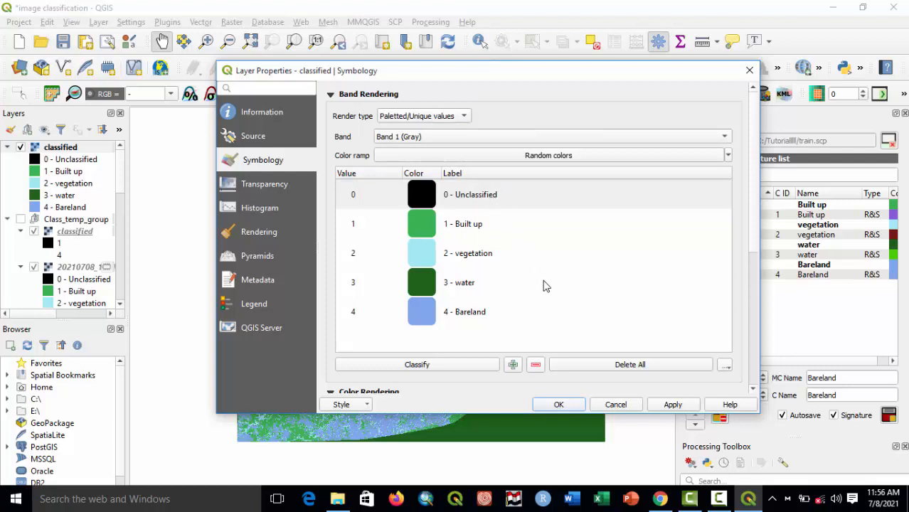
scroll(507, 257, "down", 2)
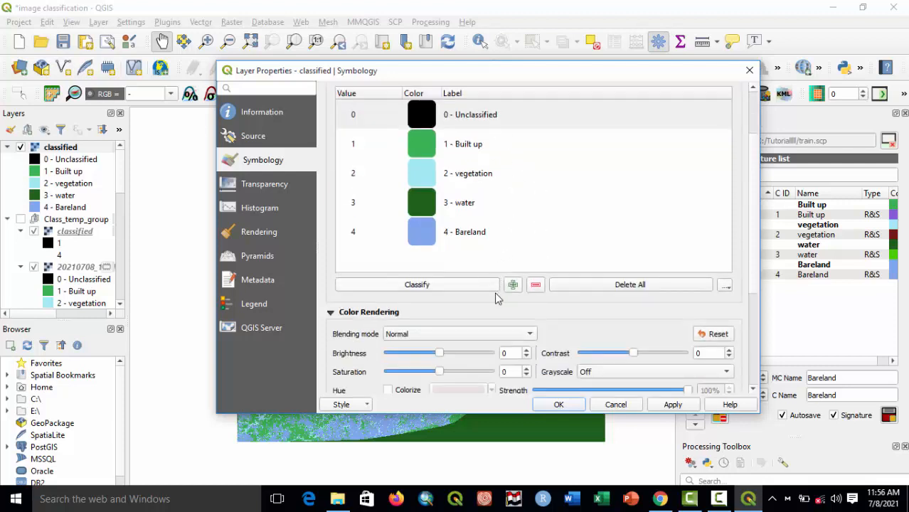
scroll(489, 306, "down", 3)
scroll(488, 309, "up", 5)
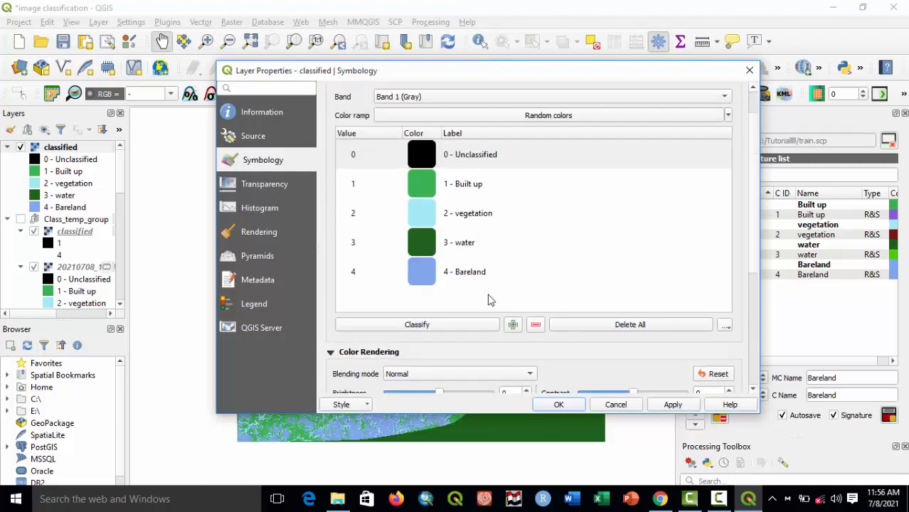
Try rendering the classified layer as Singleband pseudocolor and review the available color ramps.
left_click(422, 116)
left_click(419, 144)
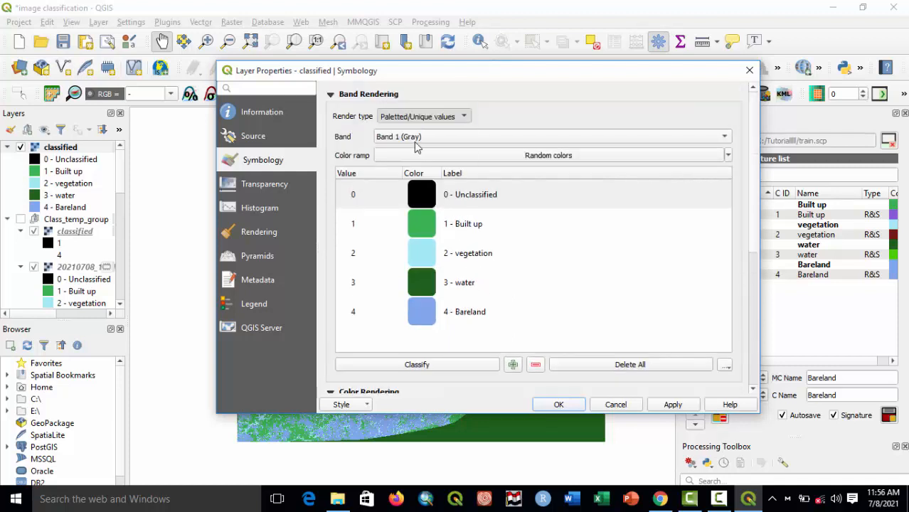
scroll(451, 320, "down", 3)
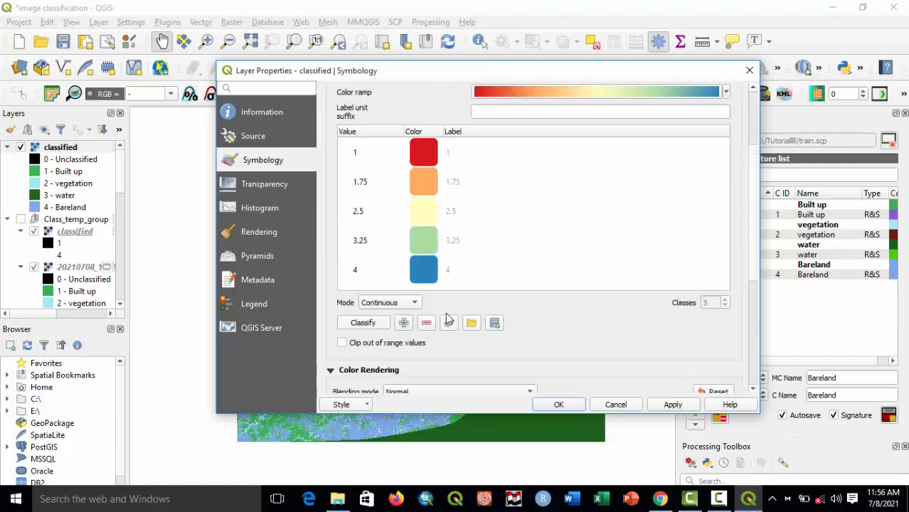
left_click(436, 161)
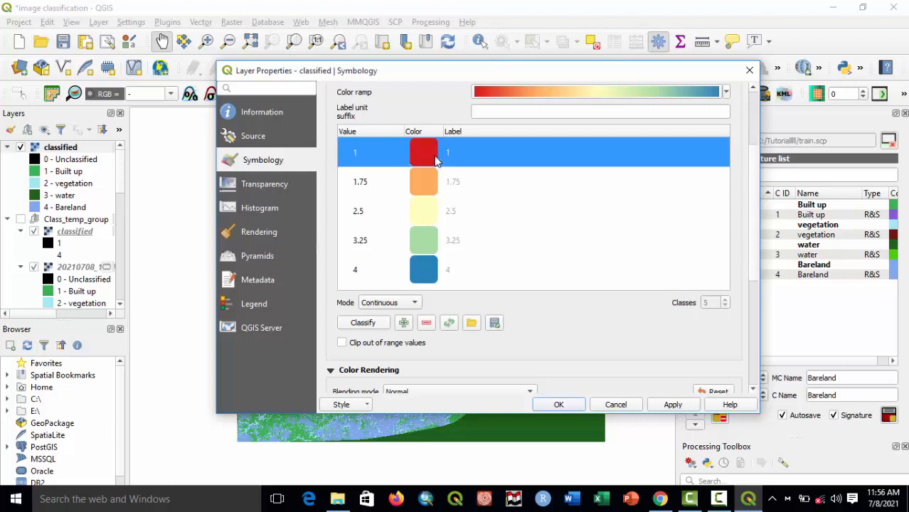
scroll(530, 188, "up", 2)
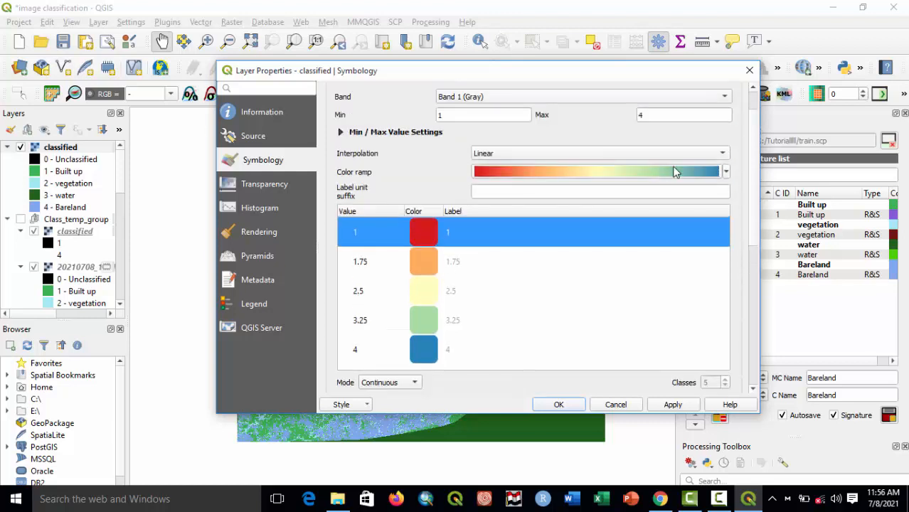
left_click(725, 173)
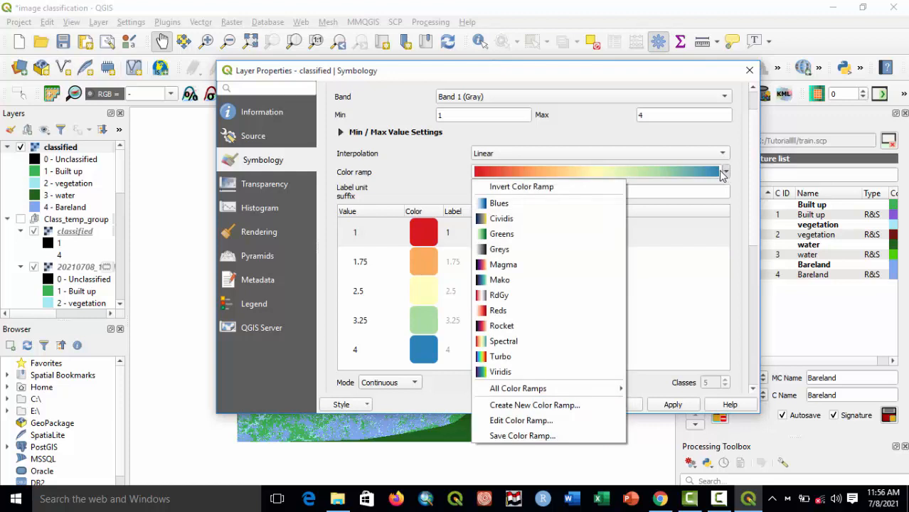
left_click(704, 174)
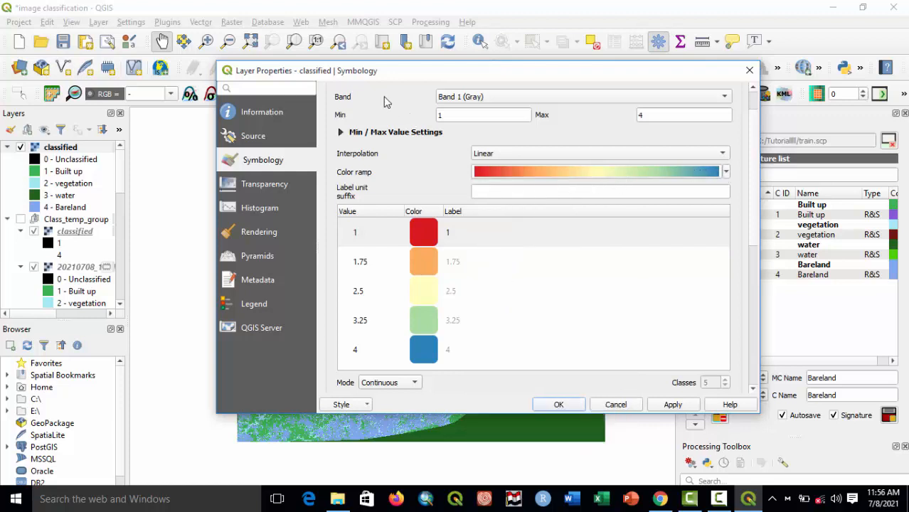
Try the Equal Interval mode for the pseudocolor classes and the Multiband color render type.
left_click(456, 100)
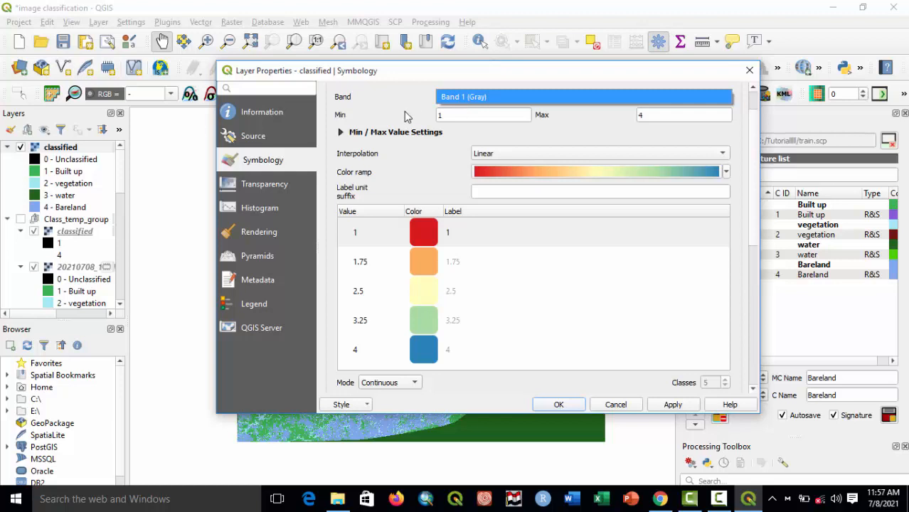
left_click(275, 167)
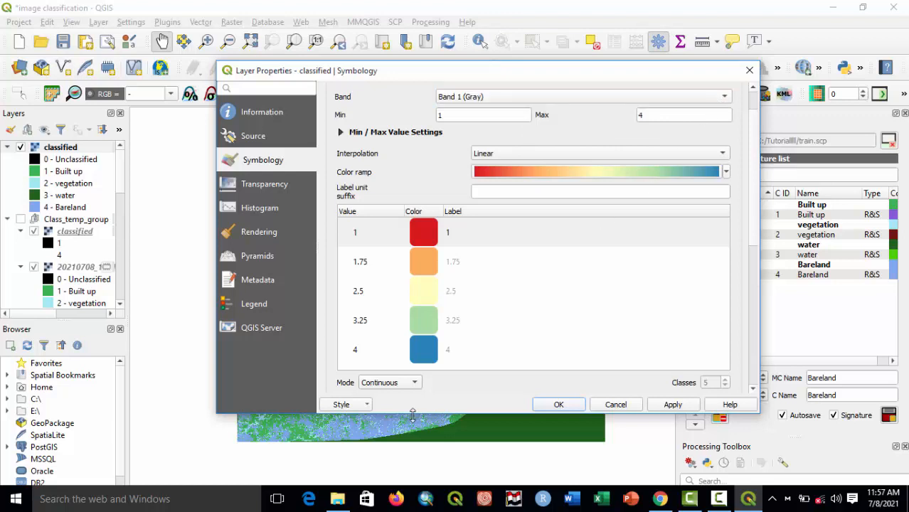
scroll(441, 363, "down", 2)
left_click(405, 306)
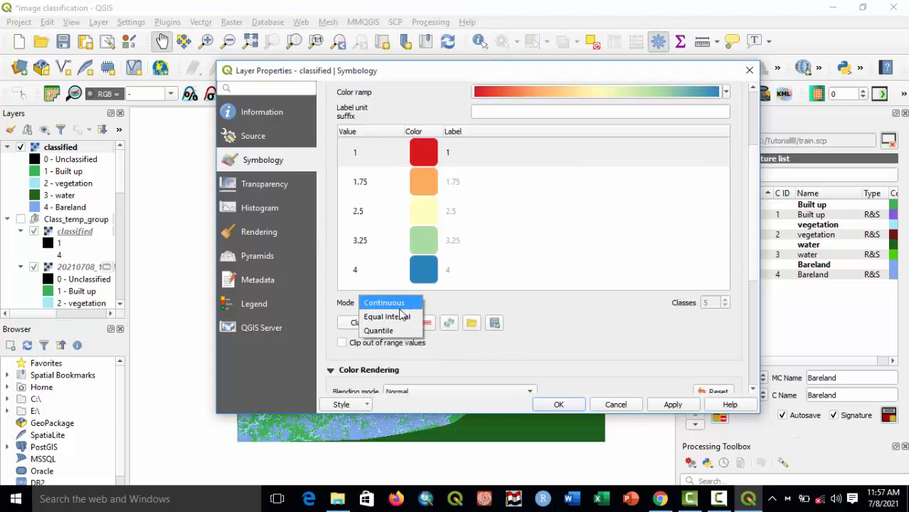
left_click(394, 324)
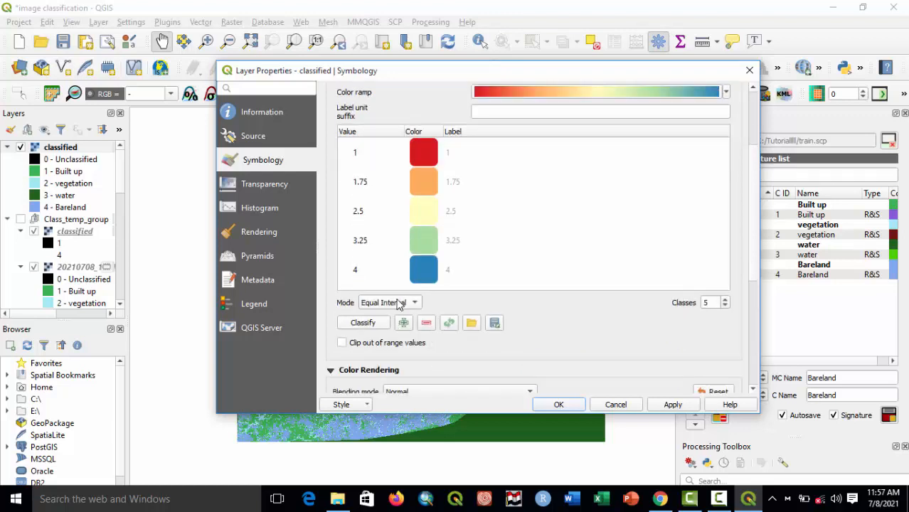
scroll(401, 191, "up", 3)
left_click(424, 117)
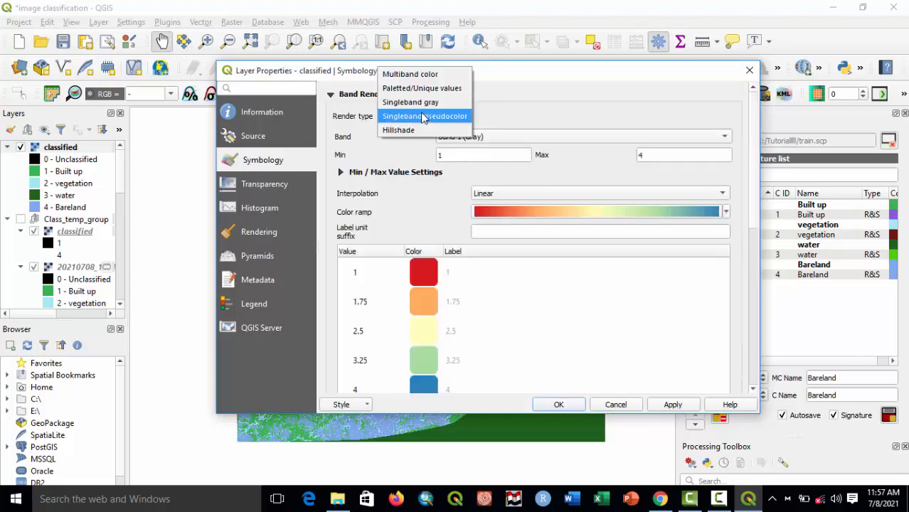
left_click(413, 76)
Set the render type to Paletted/Unique values and classify Band 1 (Gray) with random colors.
left_click(411, 116)
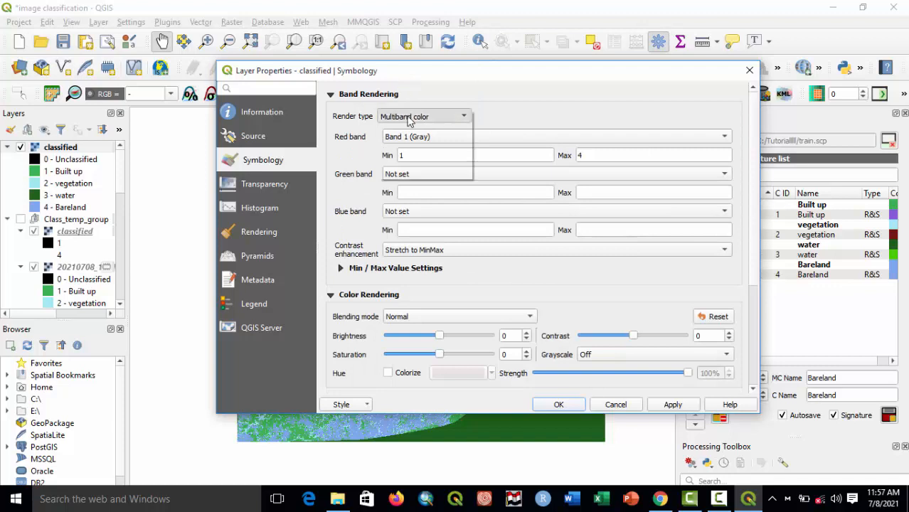
left_click(413, 131)
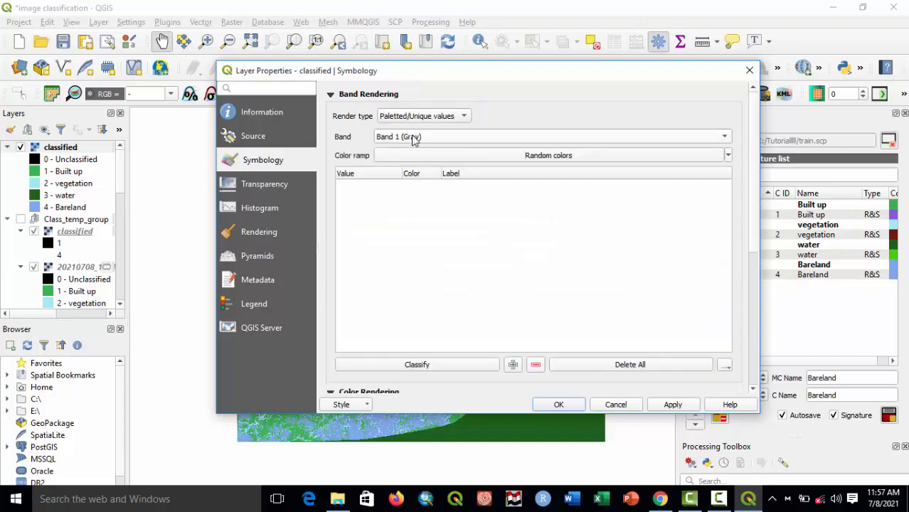
left_click(416, 367)
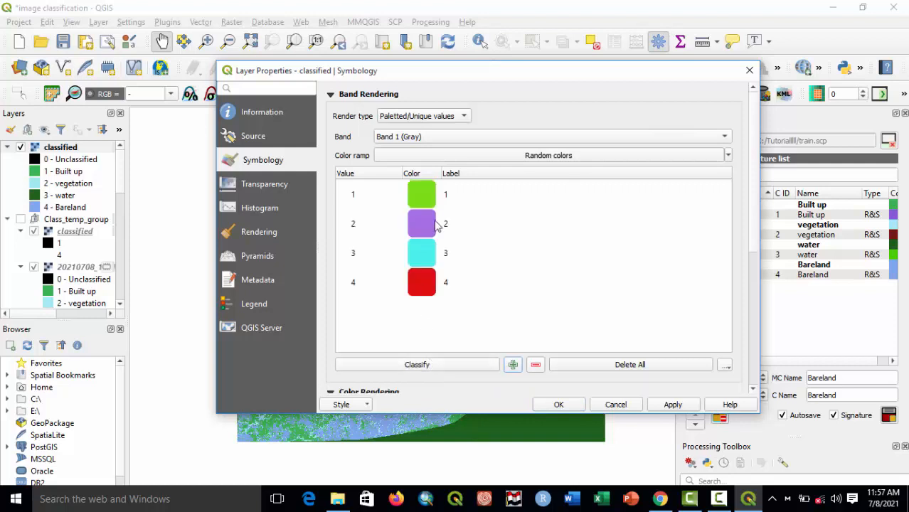
Change the color of class value 1 to light grey #dcded9 and make it fully transparent.
left_click(445, 206)
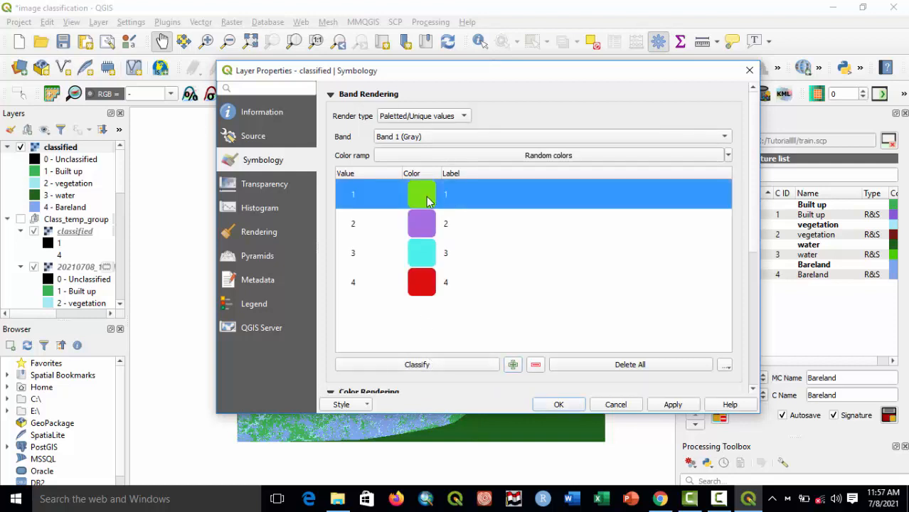
double_click(422, 195)
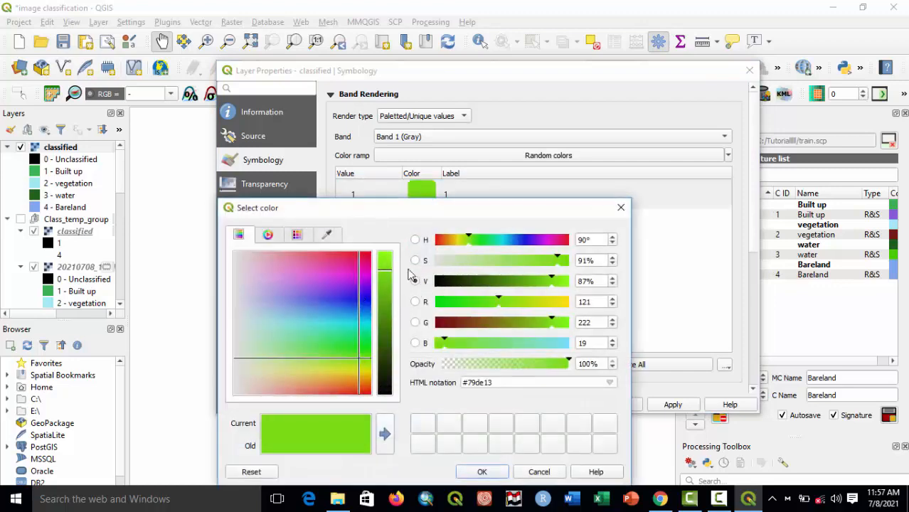
left_click(437, 260)
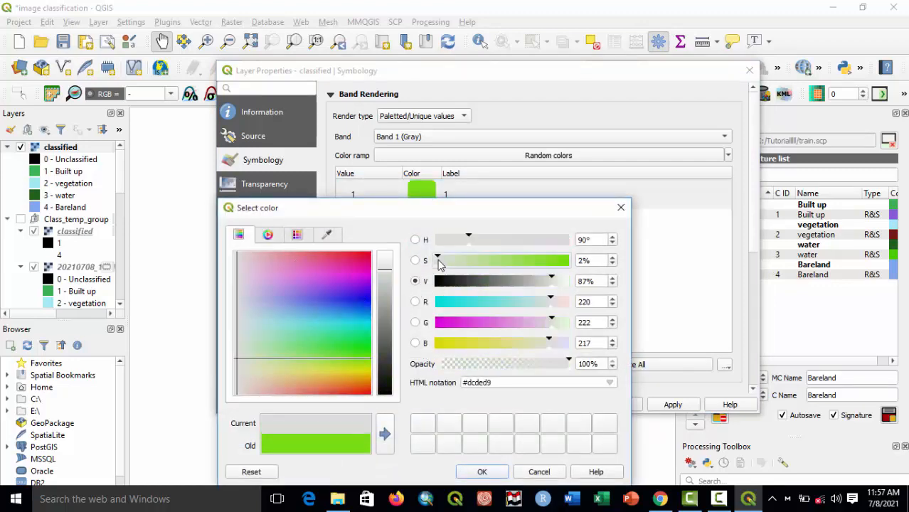
left_click(456, 365)
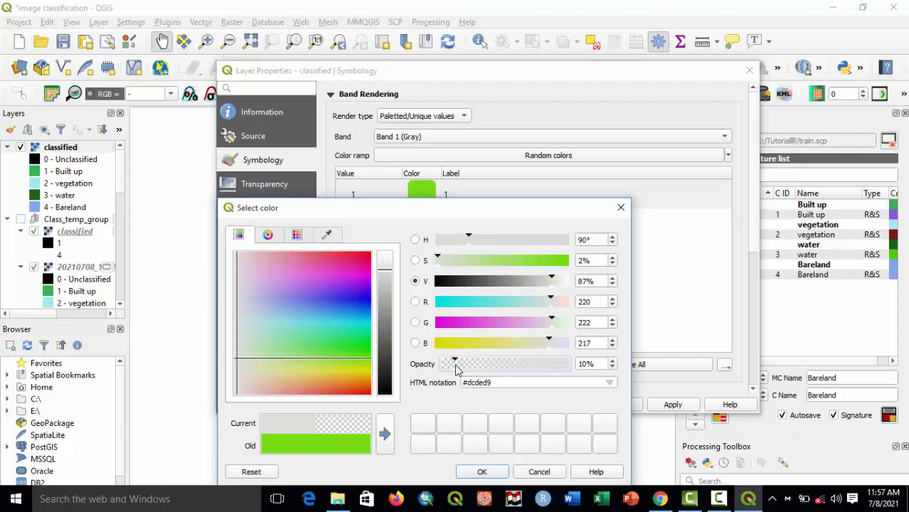
left_click_drag(455, 365, 430, 368)
left_click(493, 475)
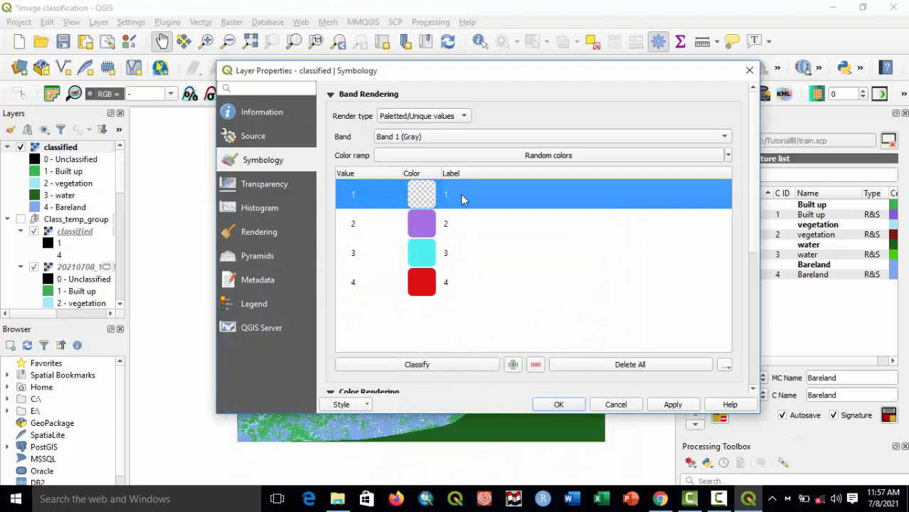
Label class value 1 as Class and apply the symbology to the classified layer.
double_click(543, 193)
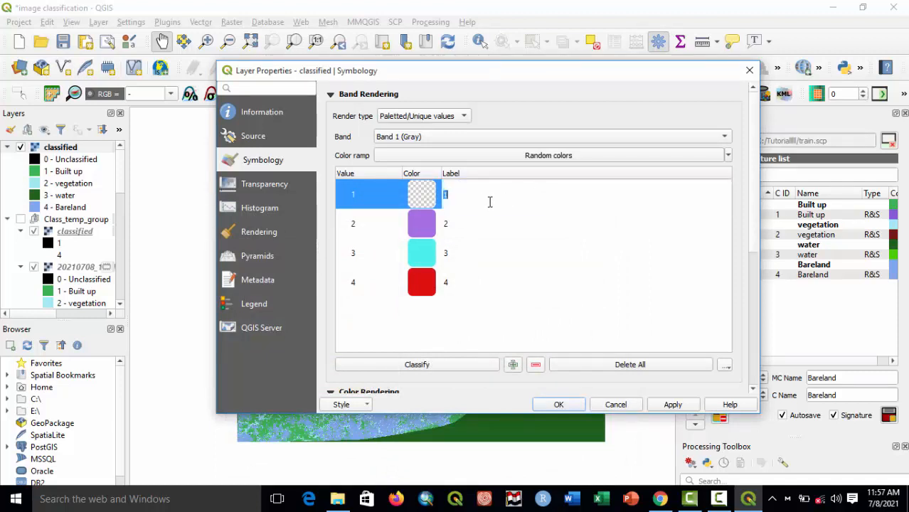
type("Class")
key("Return")
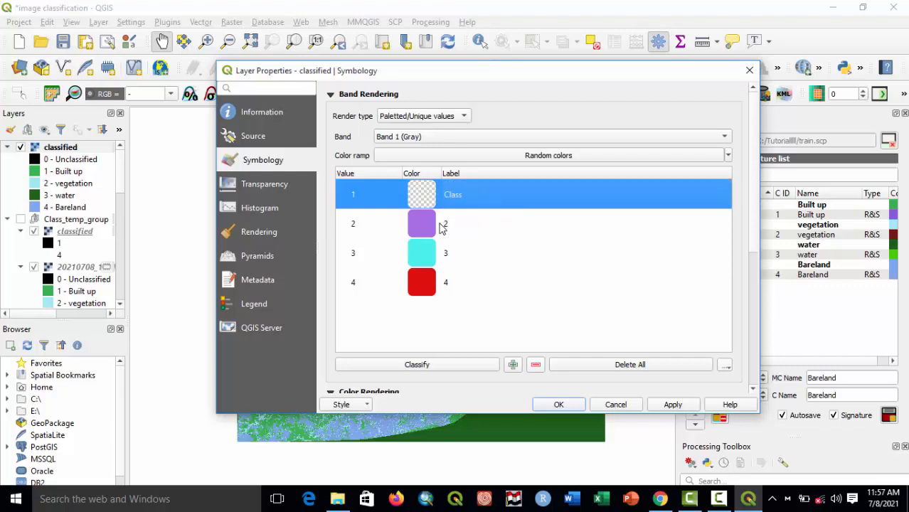
left_click(561, 405)
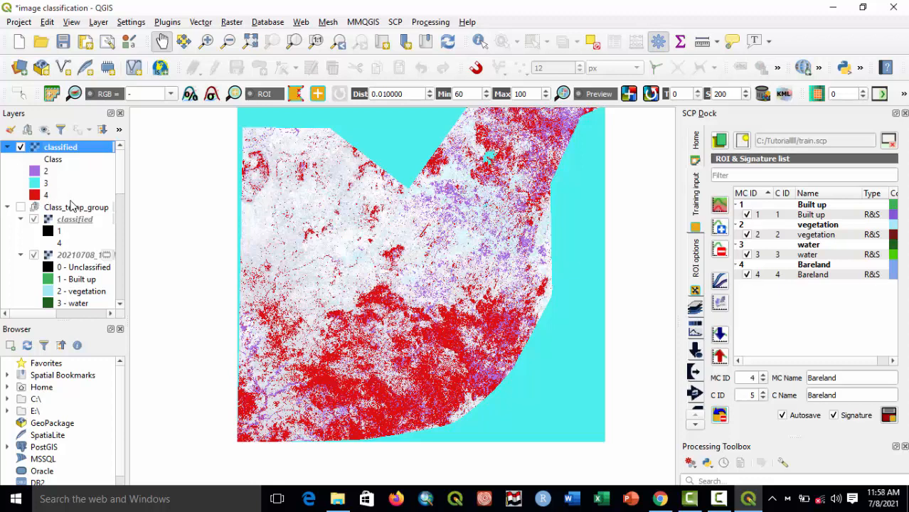
Examine the restyled classification on the map across several areas at closer range.
scroll(386, 275, "down", 1)
scroll(385, 276, "up", 1)
scroll(386, 276, "up", 2)
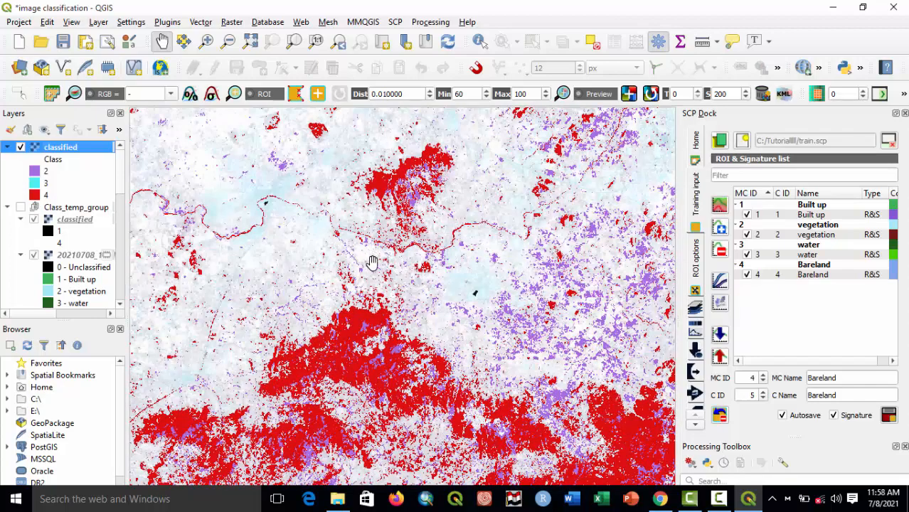
left_click_drag(479, 290, 280, 273)
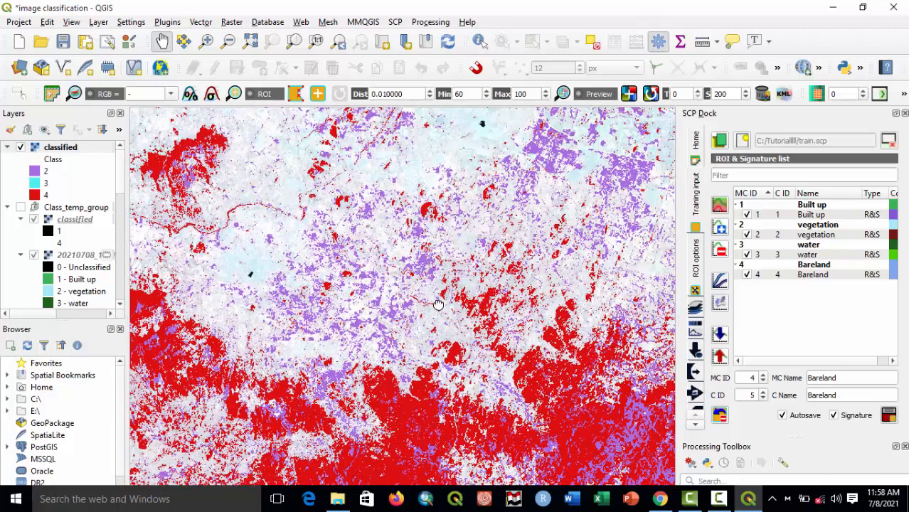
scroll(448, 274, "up", 2)
left_click_drag(458, 293, 445, 345)
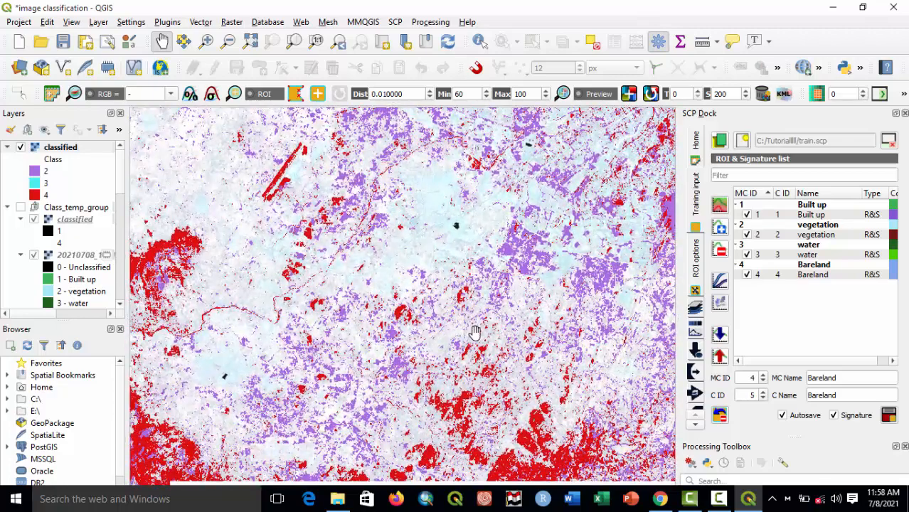
scroll(469, 334, "down", 1)
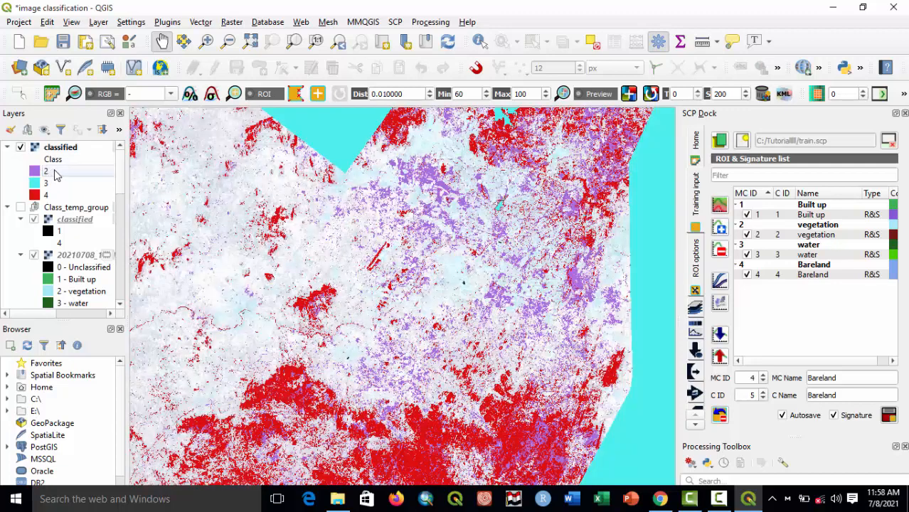
Label class values 2, 3 and 4 of the classified layer as Built up, Waterbody and Vegetation.
double_click(57, 175)
left_click(446, 226)
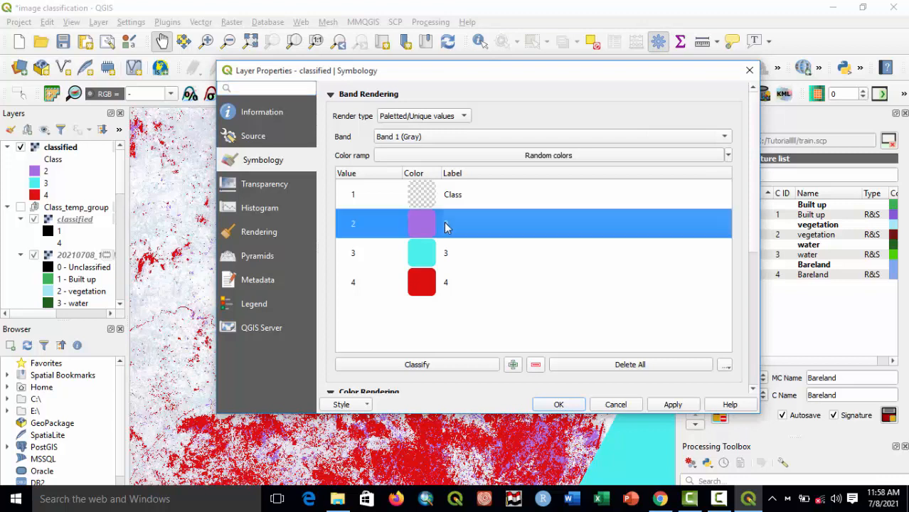
left_click(446, 224)
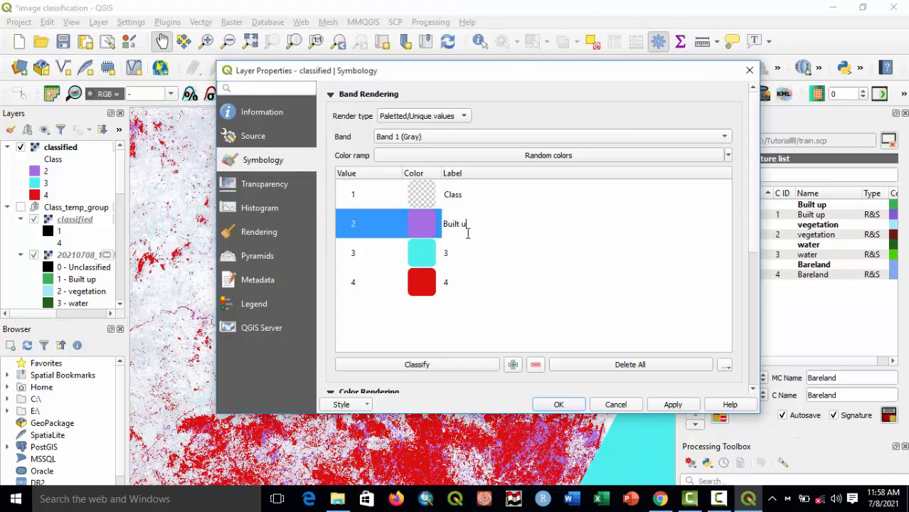
key("Return")
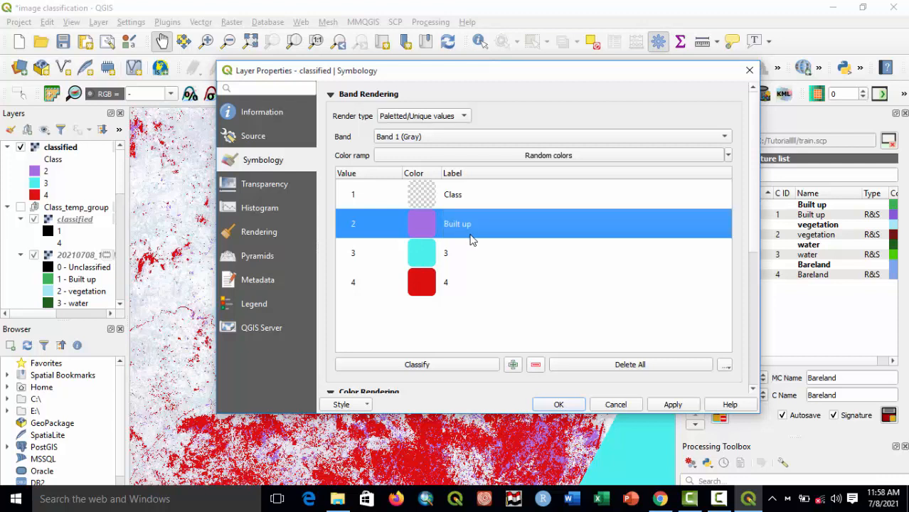
left_click(446, 253)
left_click(447, 254)
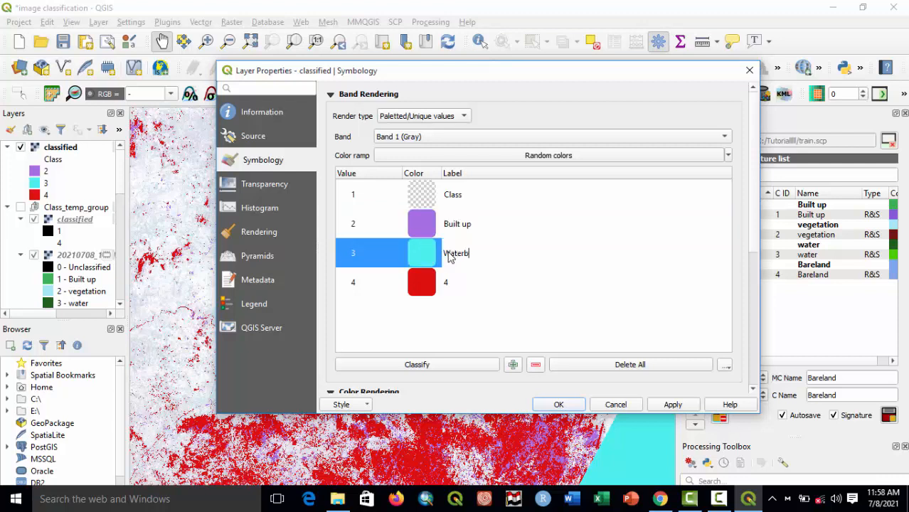
key("Return")
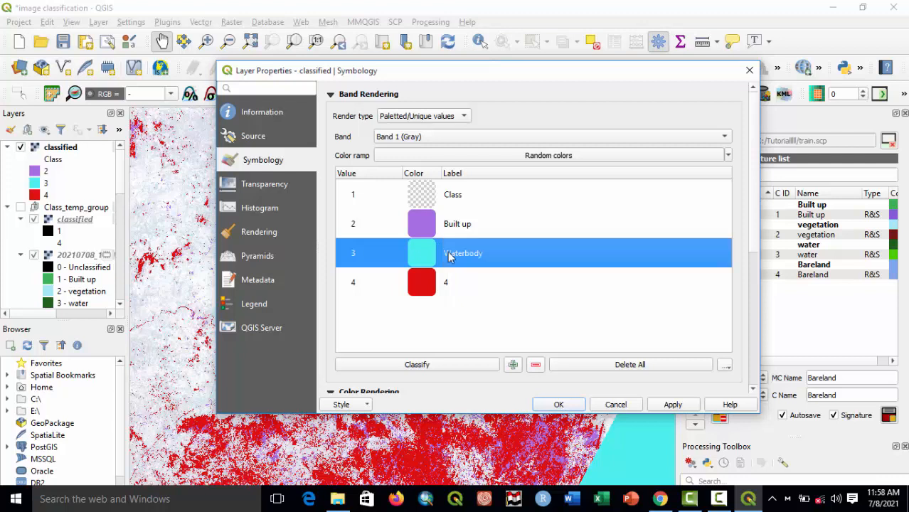
double_click(447, 284)
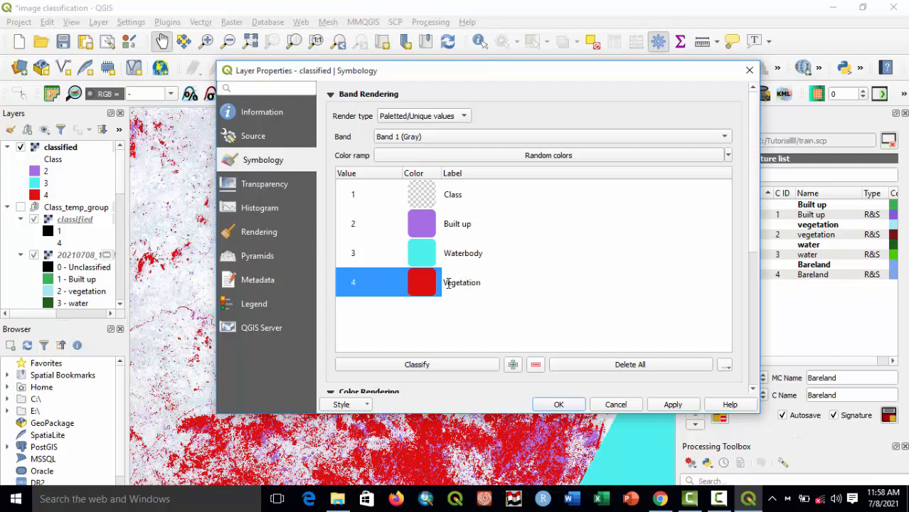
key("Return")
Change the color of class value 1 to olive #747407.
double_click(423, 195)
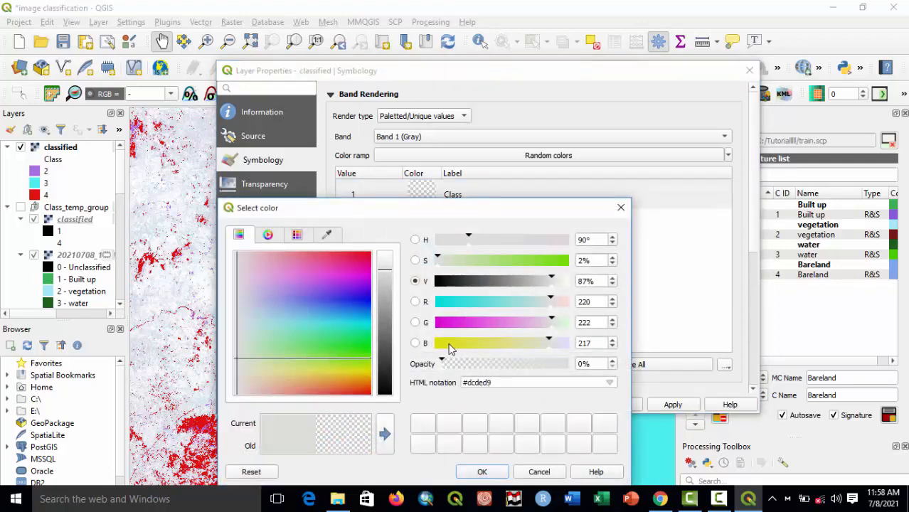
left_click(442, 343)
left_click(495, 280)
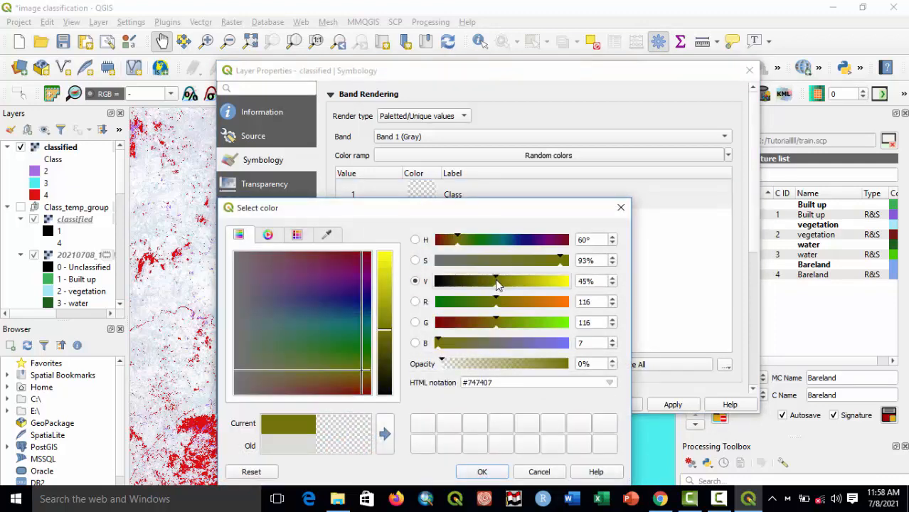
left_click(489, 472)
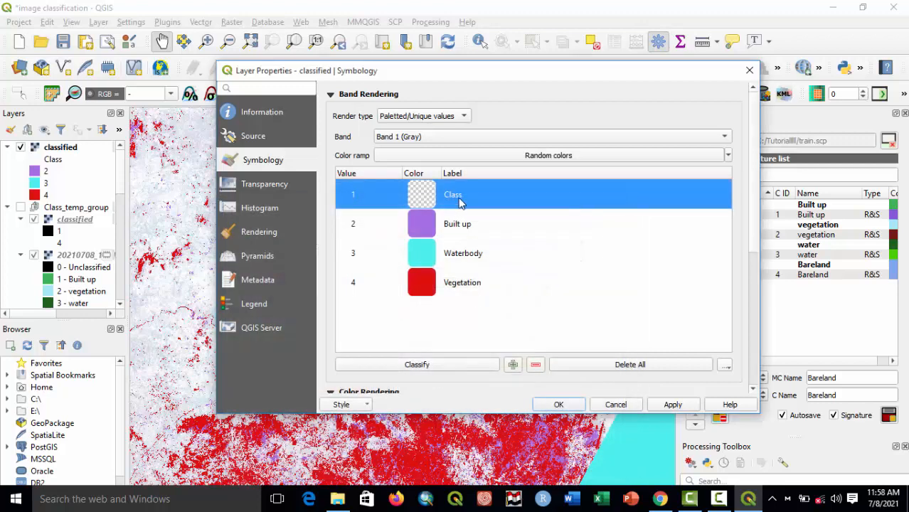
Relabel class value 1 as Bareland.
double_click(456, 198)
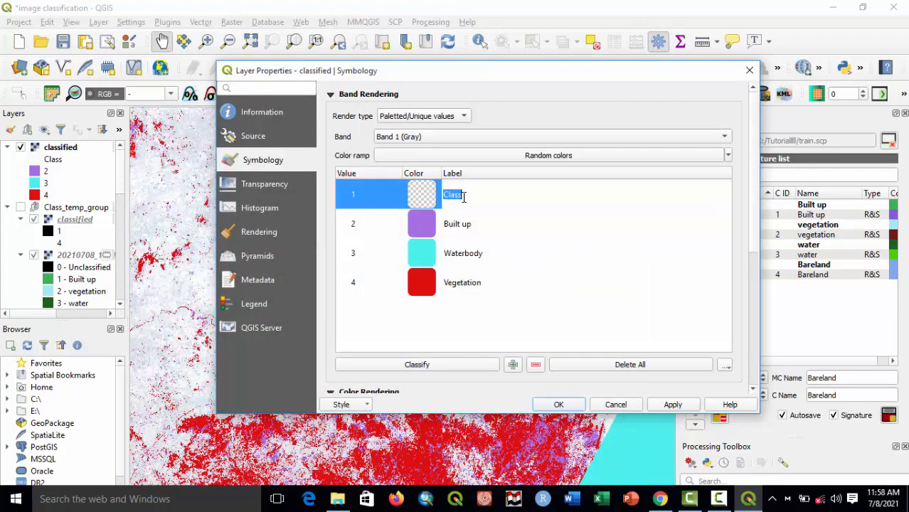
type("Bareland")
left_click(373, 252)
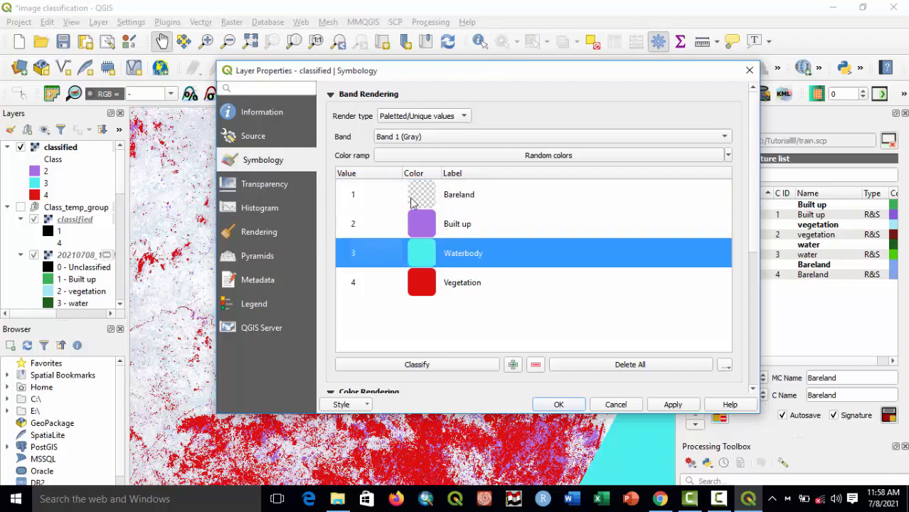
Set the Bareland color to #747412 with 95% opacity and store it as a custom color.
double_click(414, 200)
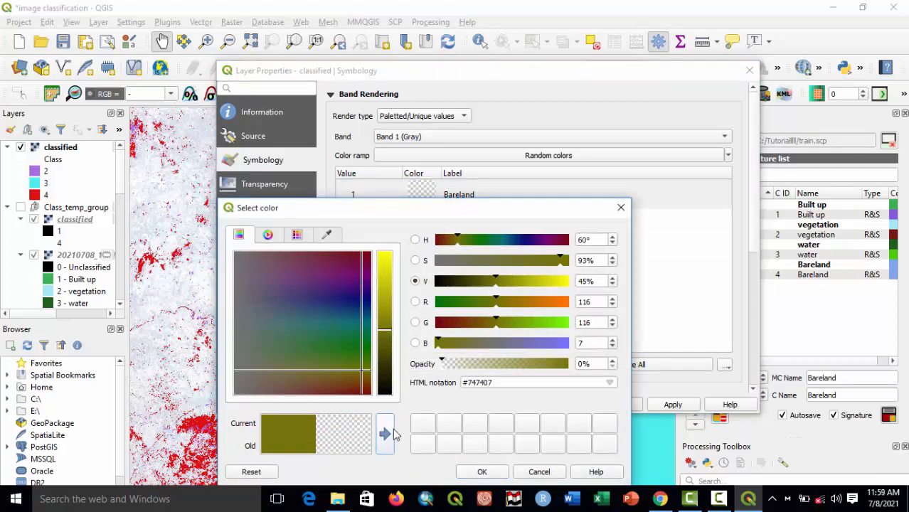
left_click(559, 364)
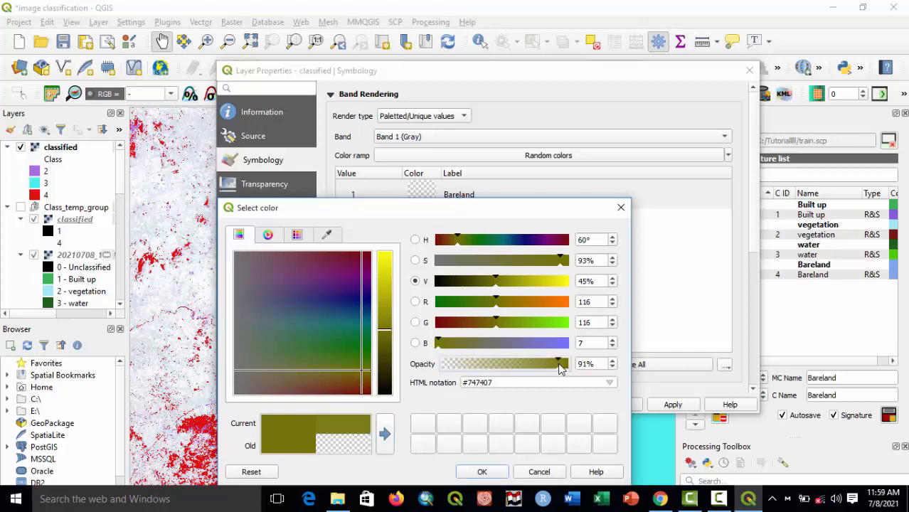
left_click(443, 344)
left_click(563, 365)
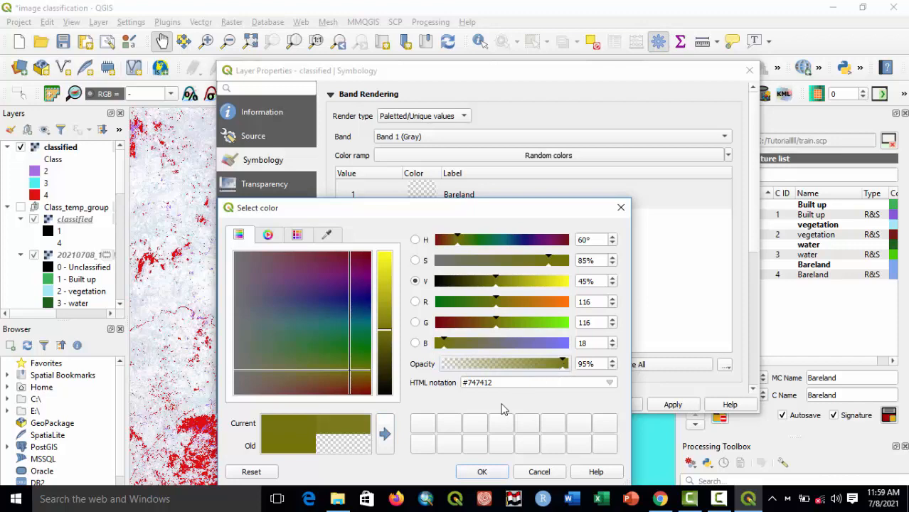
left_click(384, 433)
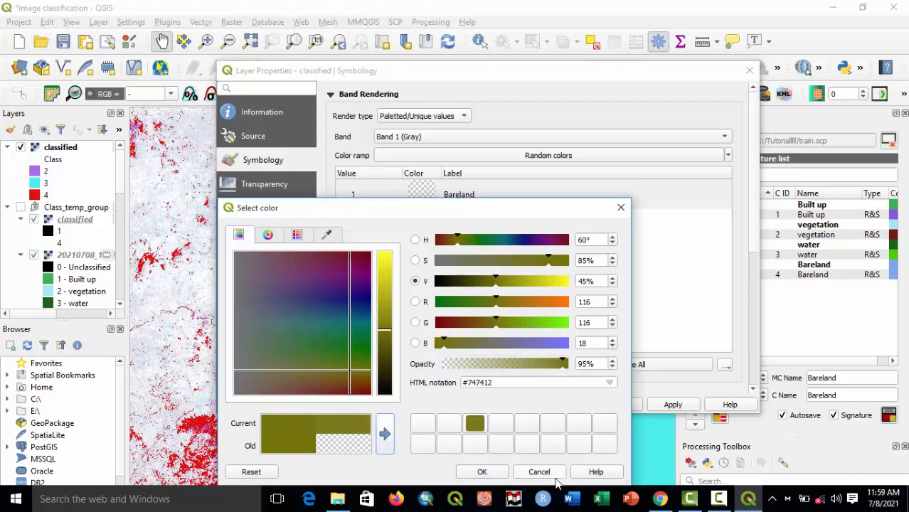
left_click(481, 472)
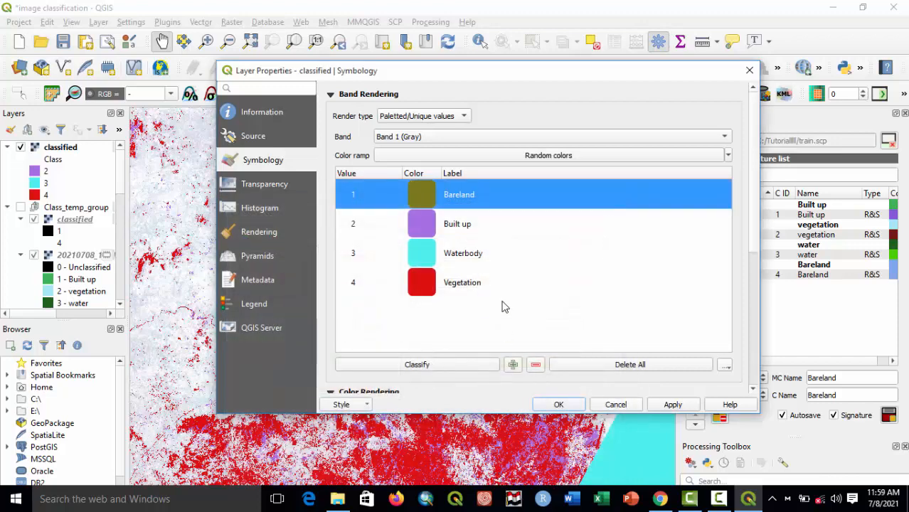
Set the Built up color to red #e11328 and the Waterbody color to blue #1810ef.
double_click(427, 222)
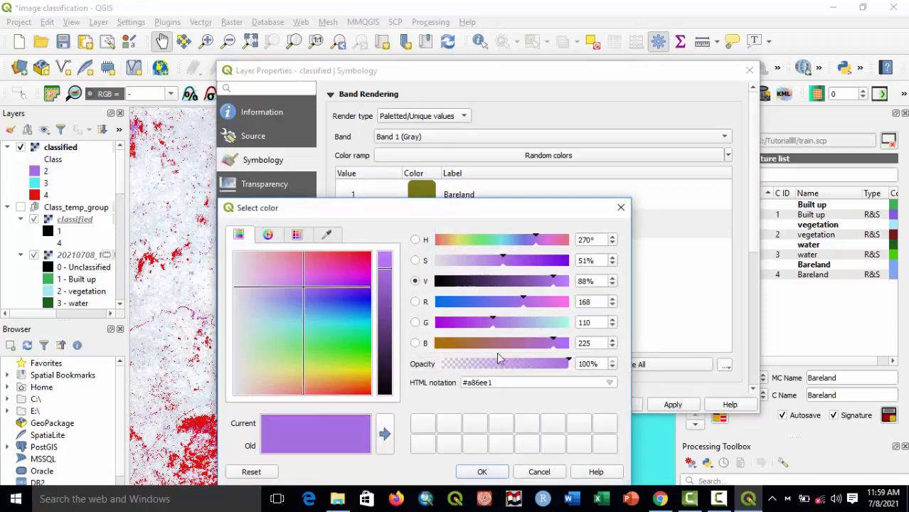
left_click(360, 254)
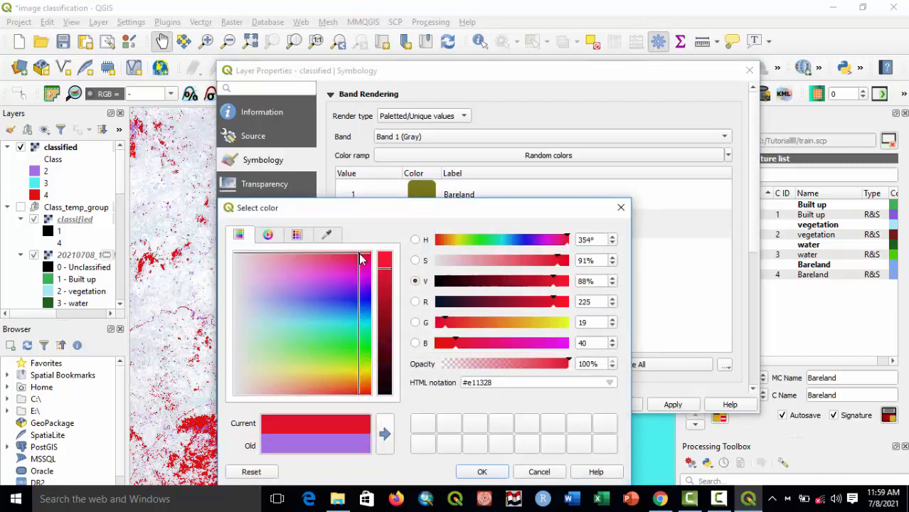
left_click(482, 471)
double_click(421, 306)
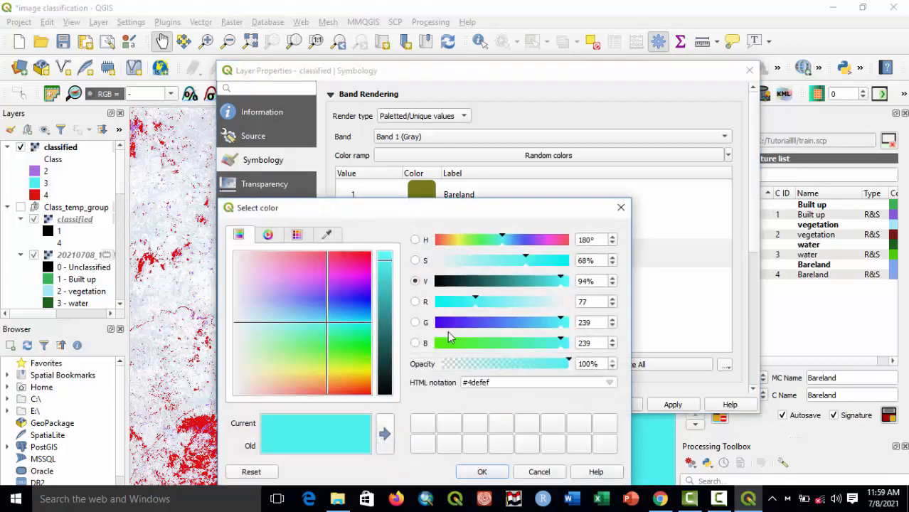
left_click(445, 324)
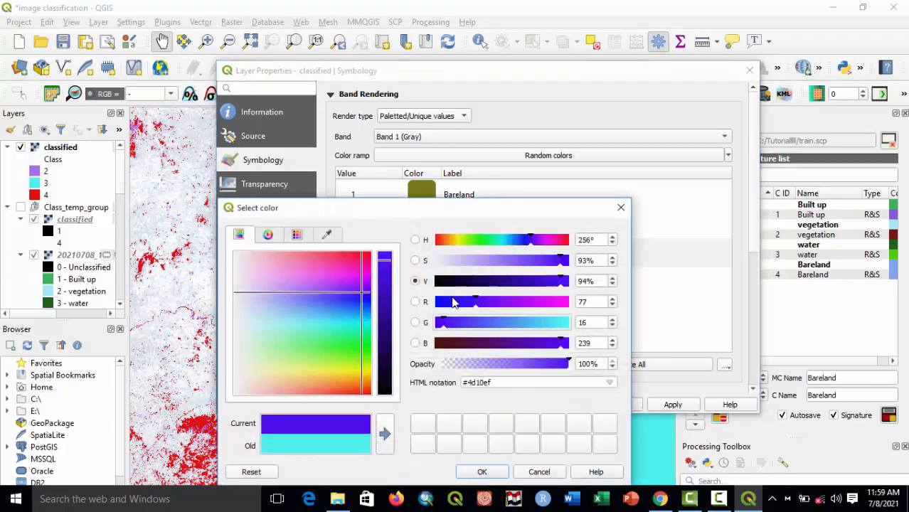
left_click(448, 303)
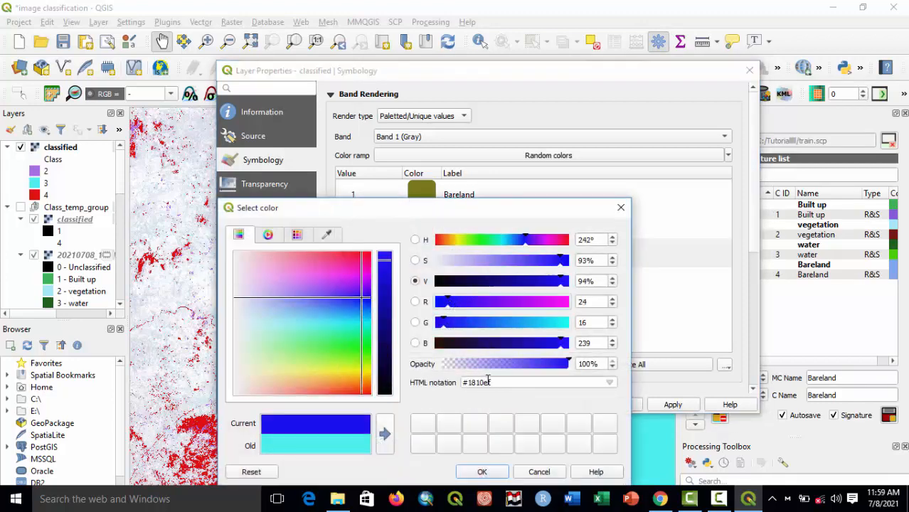
left_click(481, 471)
Set the Vegetation color to dark green #19600f and apply the symbology to the classified layer.
double_click(426, 288)
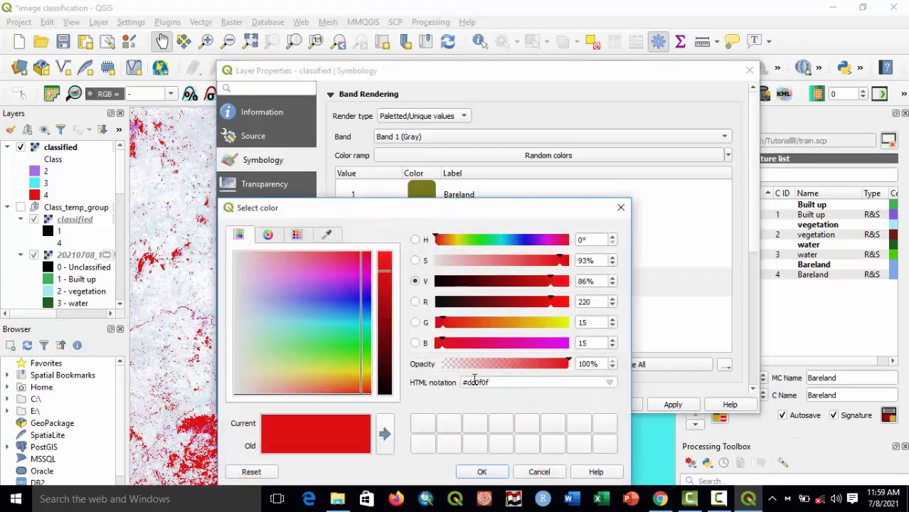
left_click(478, 239)
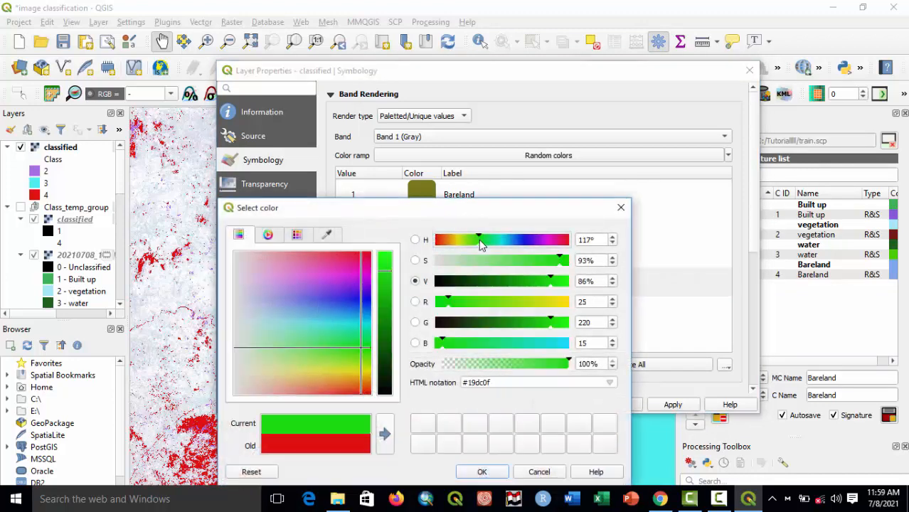
left_click(486, 326)
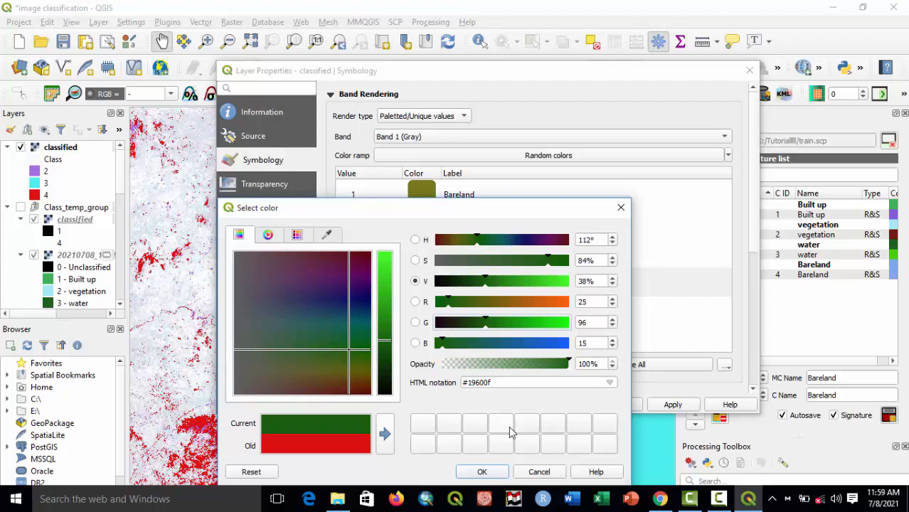
left_click(482, 471)
left_click(559, 405)
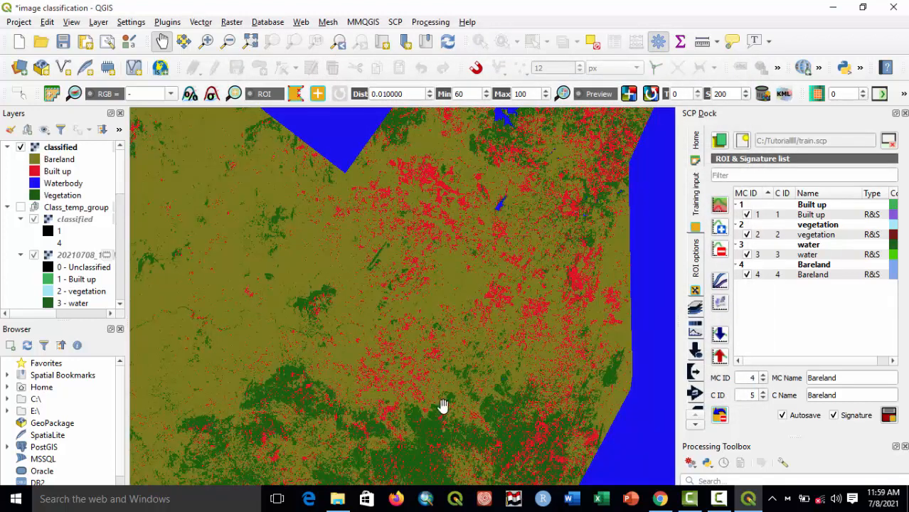
Examine the distribution of the recolored land cover classes across the whole map at overview and closer range.
scroll(442, 405, "down", 1)
left_click_drag(378, 406, 419, 294)
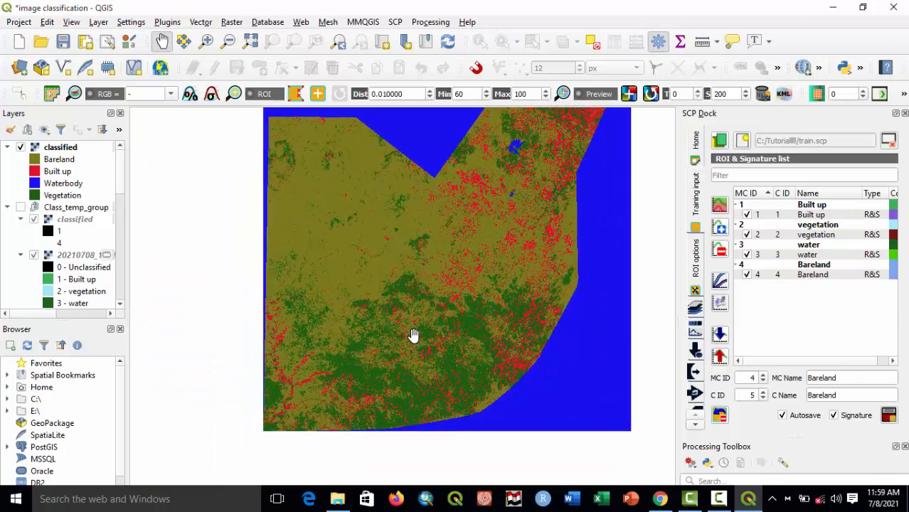
scroll(402, 323, "up", 1)
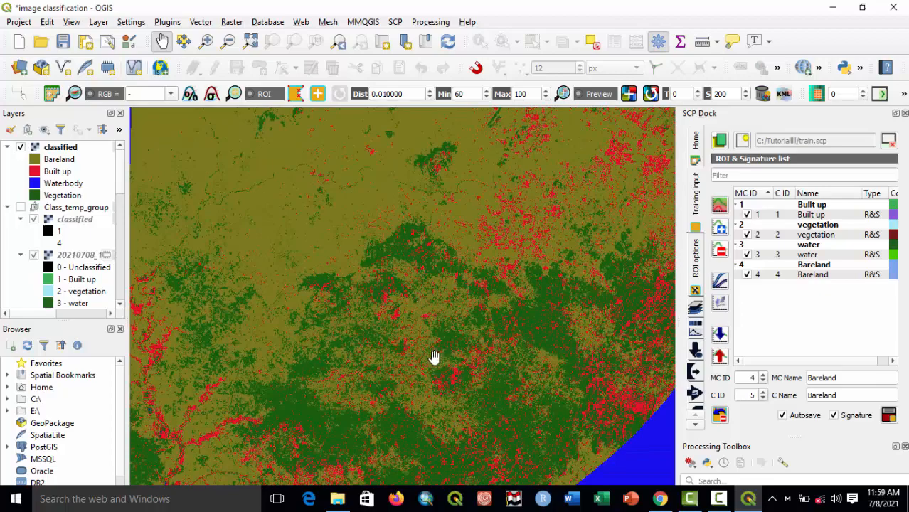
scroll(440, 355, "down", 1)
left_click_drag(446, 365, 426, 378)
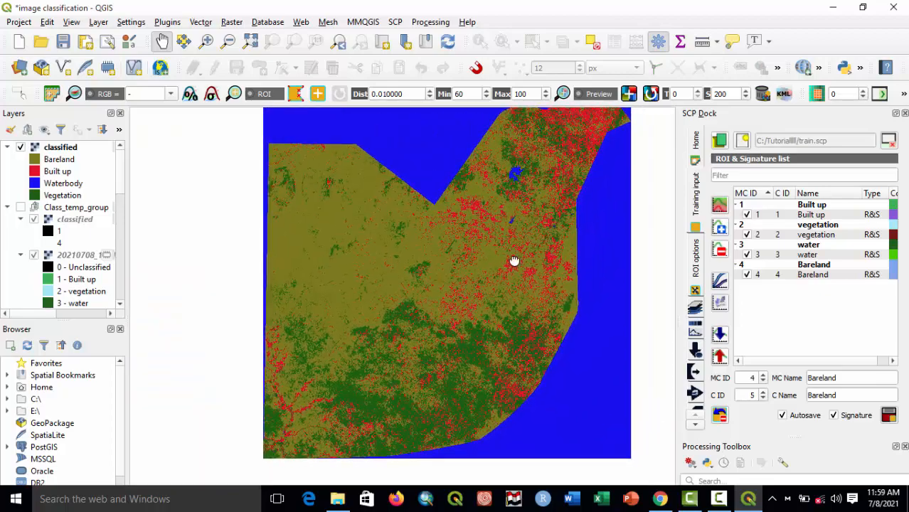
left_click_drag(513, 261, 460, 322)
scroll(504, 217, "up", 1)
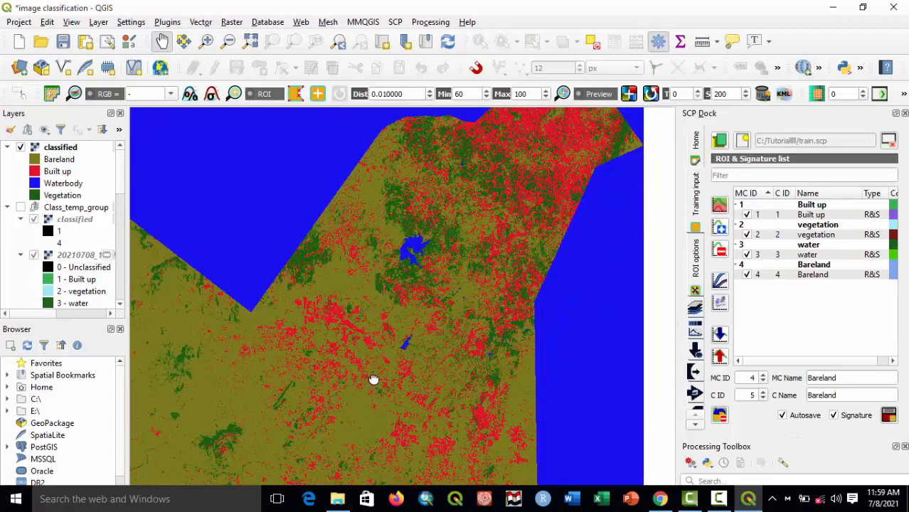
left_click_drag(374, 377, 448, 298)
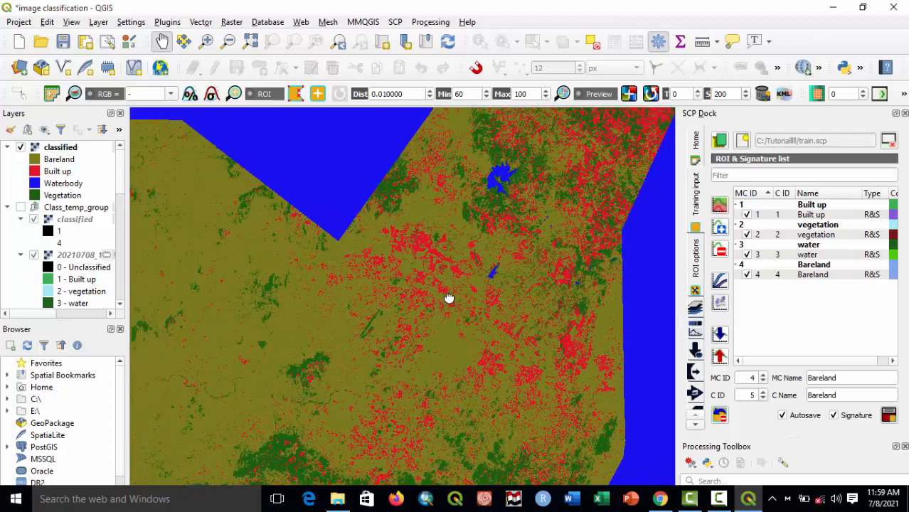
left_click_drag(426, 354, 450, 162)
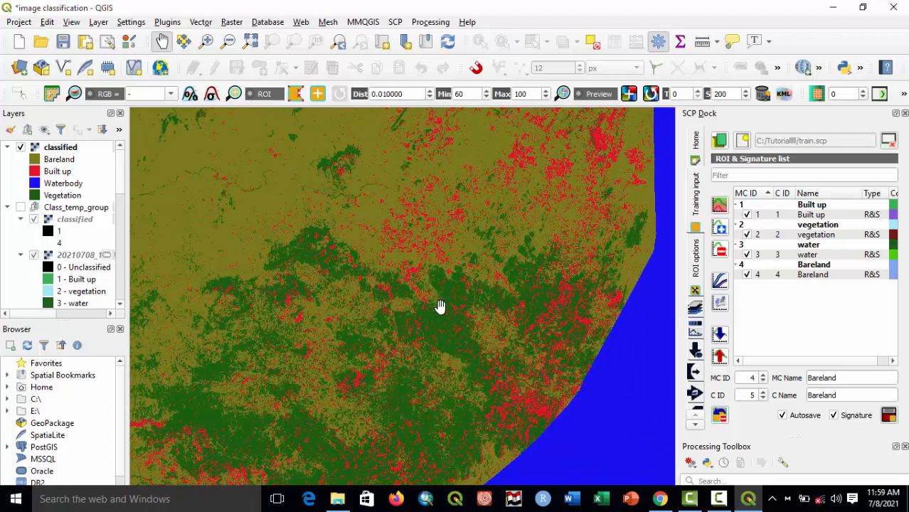
left_click_drag(447, 252, 453, 419)
left_click_drag(476, 215, 424, 304)
left_click_drag(555, 197, 505, 319)
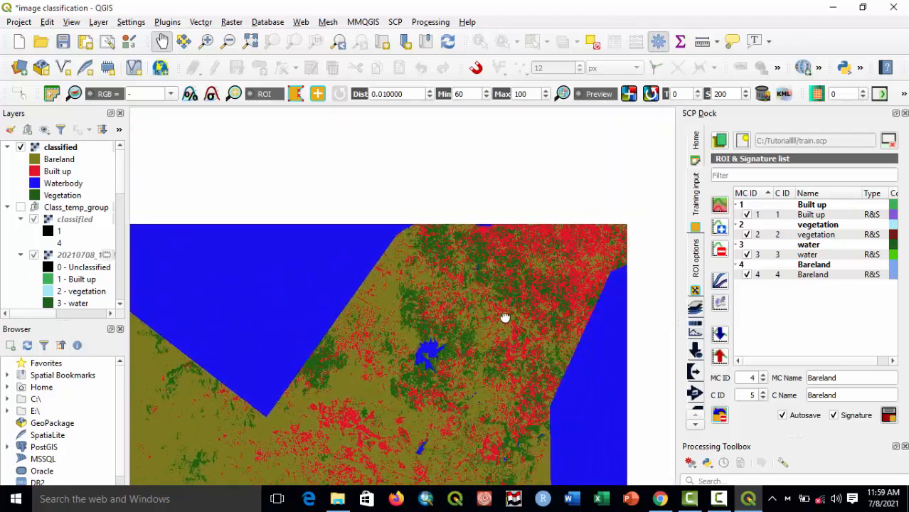
left_click_drag(432, 431, 559, 189)
left_click_drag(487, 356, 511, 160)
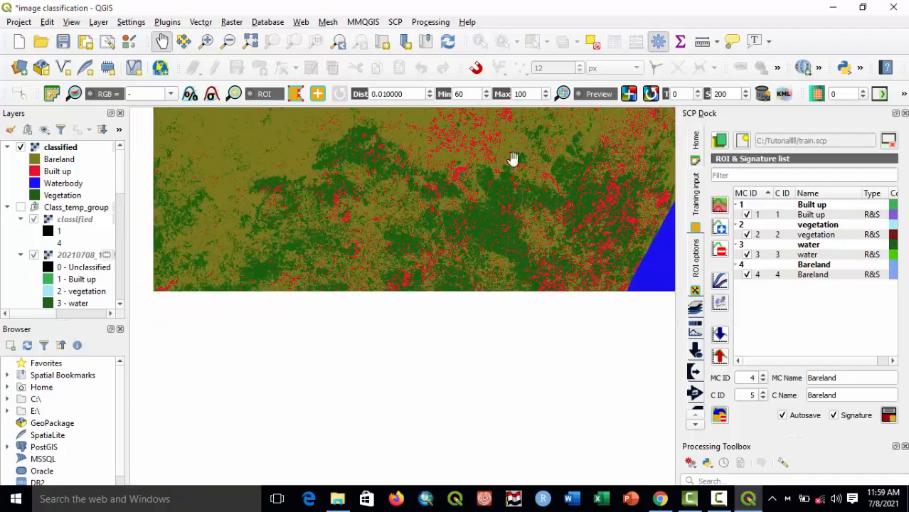
left_click_drag(448, 321, 576, 227)
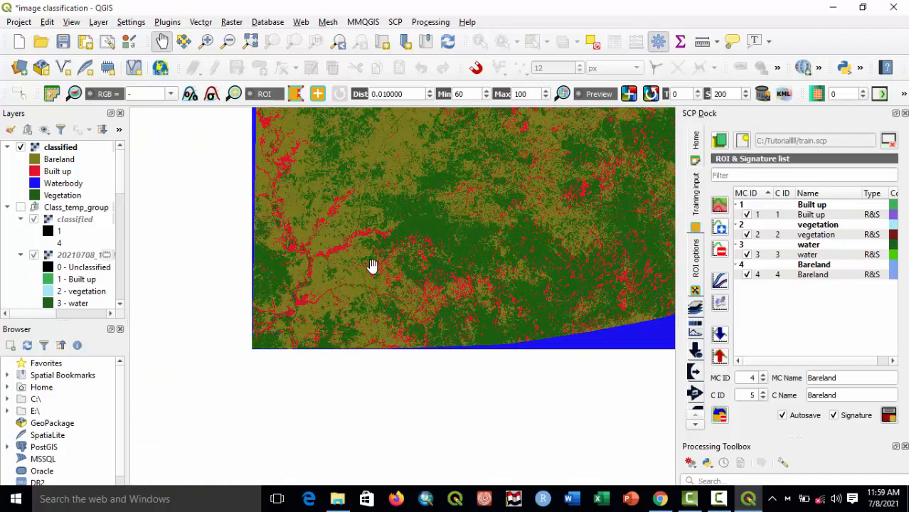
left_click_drag(339, 256, 455, 267)
scroll(398, 214, "up", 2)
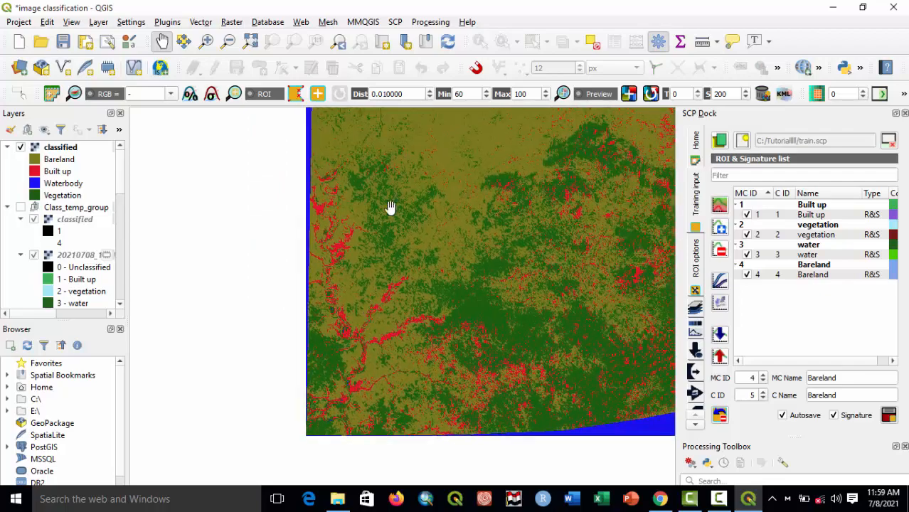
Inspect the classified map's upper, central and lower areas up close, and compare them with the full extent.
scroll(315, 257, "up", 2)
scroll(433, 239, "up", 1)
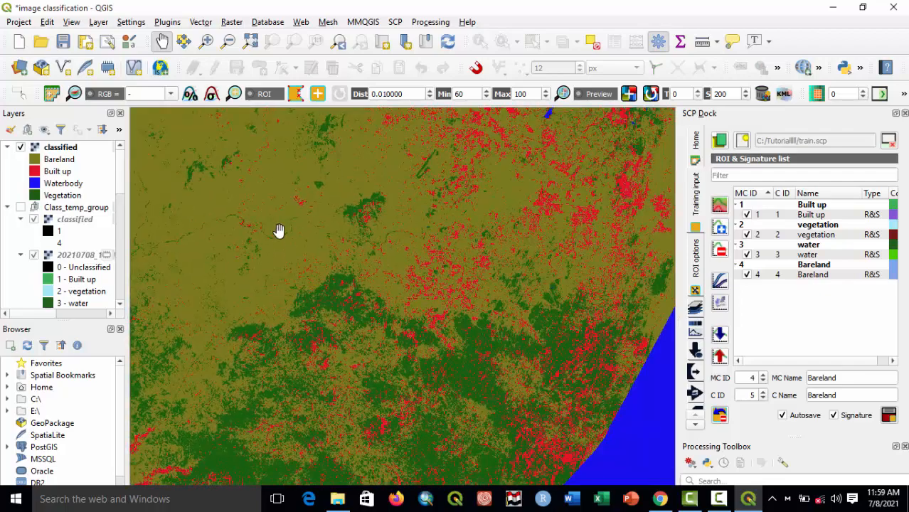
left_click_drag(390, 185, 516, 320)
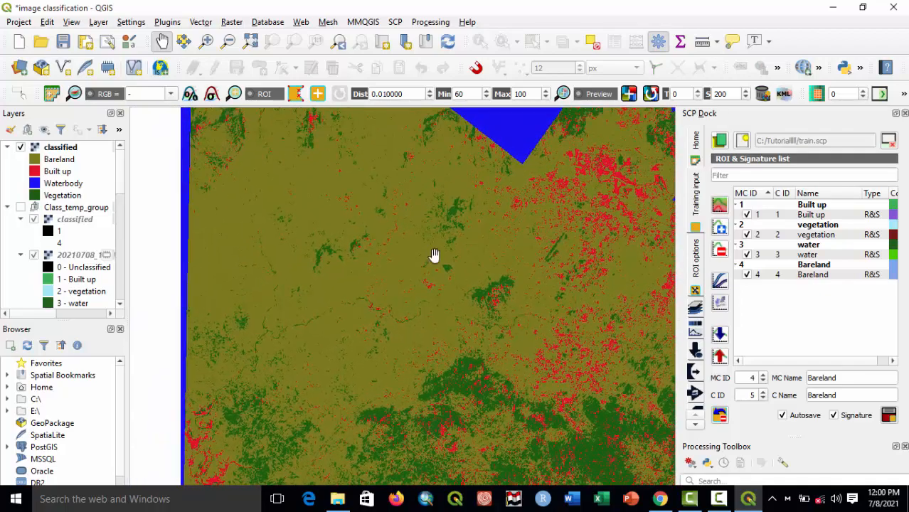
scroll(400, 292, "down", 1)
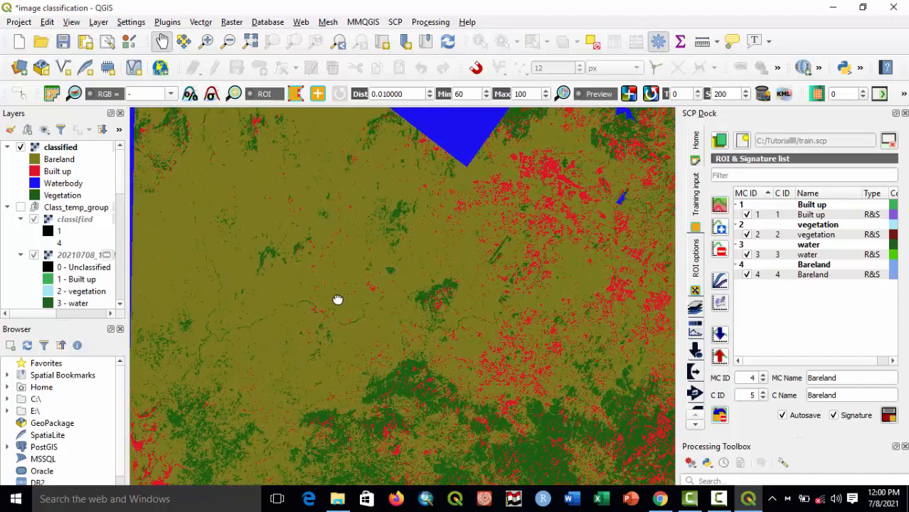
scroll(337, 301, "down", 1)
scroll(434, 295, "down", 1)
scroll(433, 294, "up", 1)
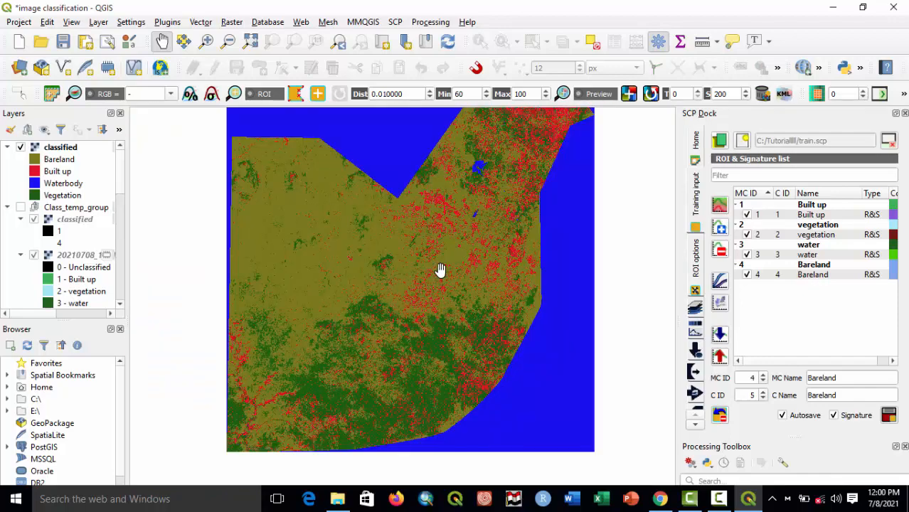
left_click_drag(440, 270, 440, 319)
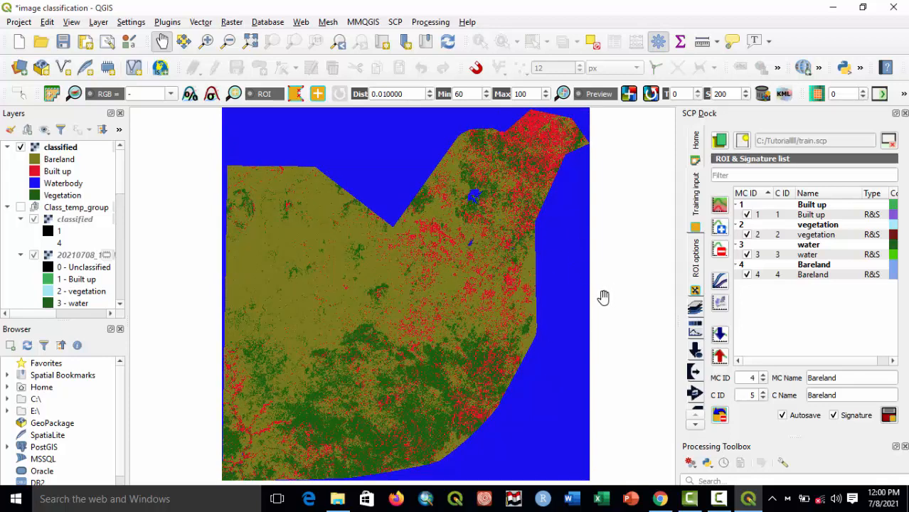
left_click_drag(424, 347, 414, 341)
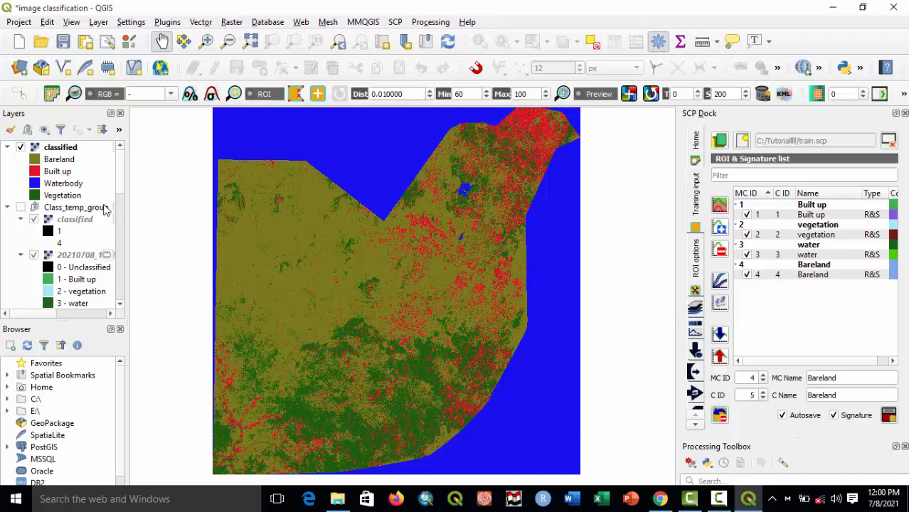
Change the classified layer's render type to Singleband pseudocolor and apply it to the map.
right_click(50, 147)
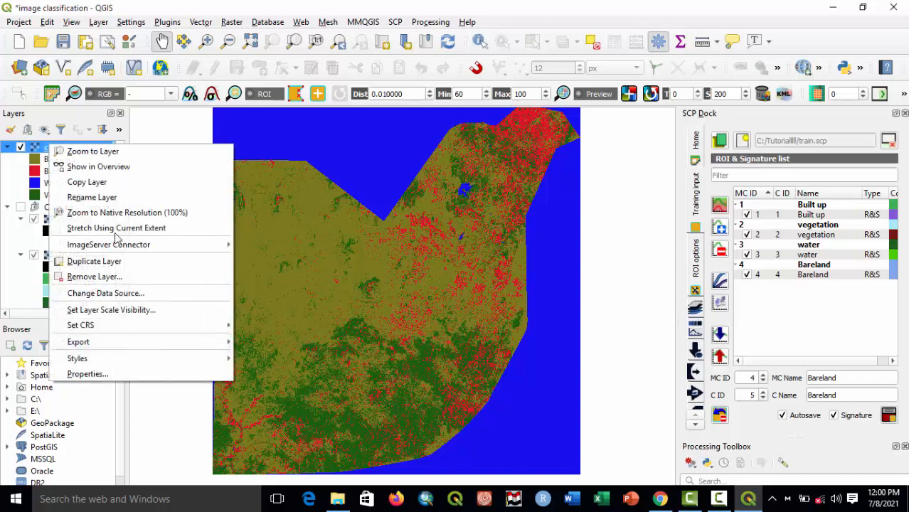
left_click(103, 374)
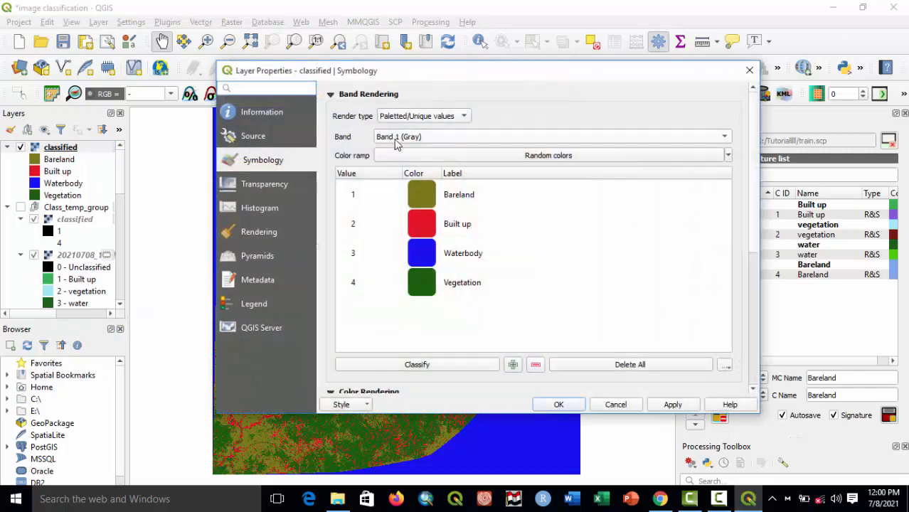
left_click(407, 116)
left_click(420, 142)
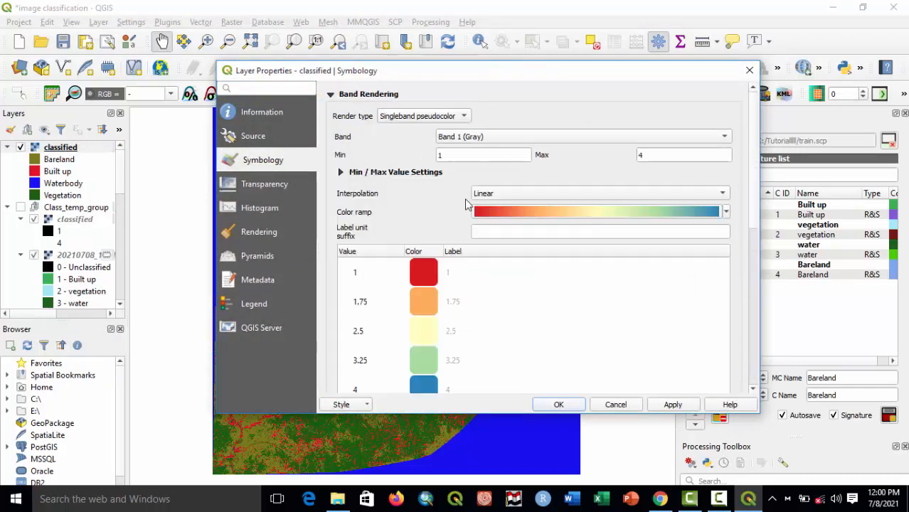
scroll(498, 270, "down", 2)
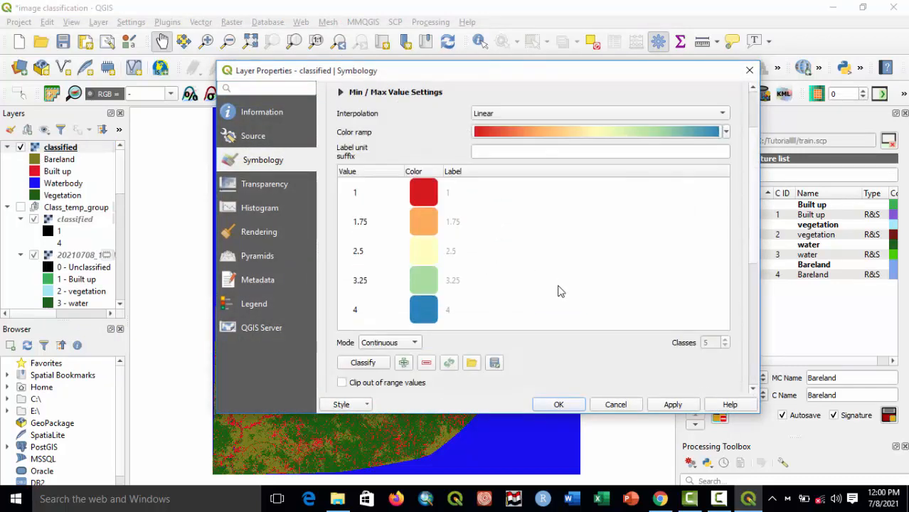
left_click(673, 405)
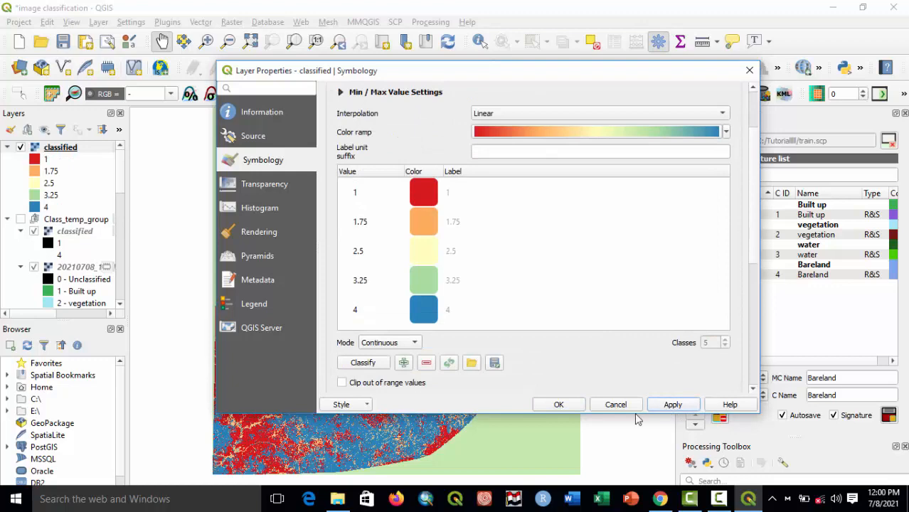
left_click(559, 404)
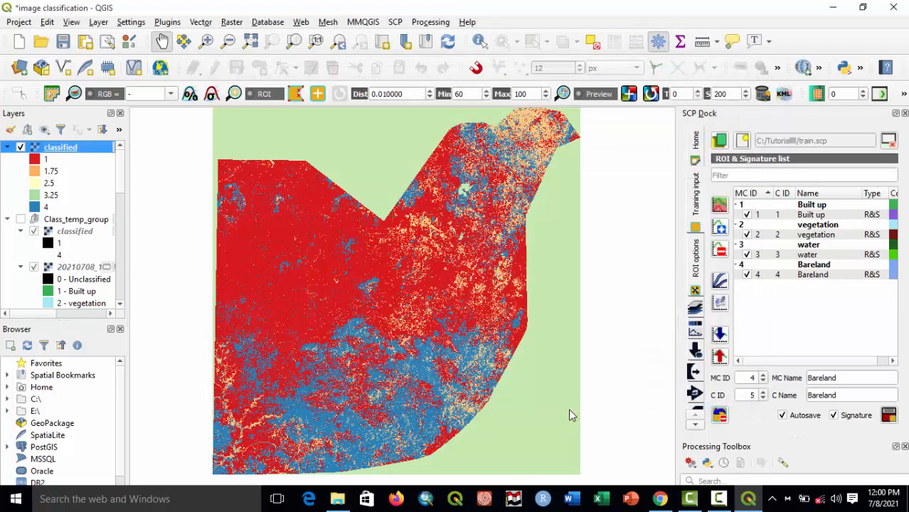
Switch the classified layer's color ramp to Magma and apply it to the map.
right_click(47, 152)
left_click(116, 378)
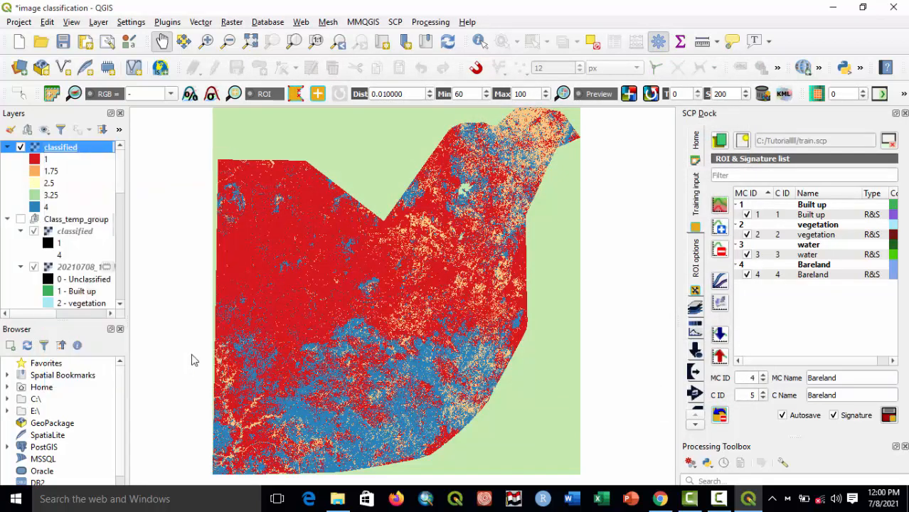
scroll(453, 347, "down", 2)
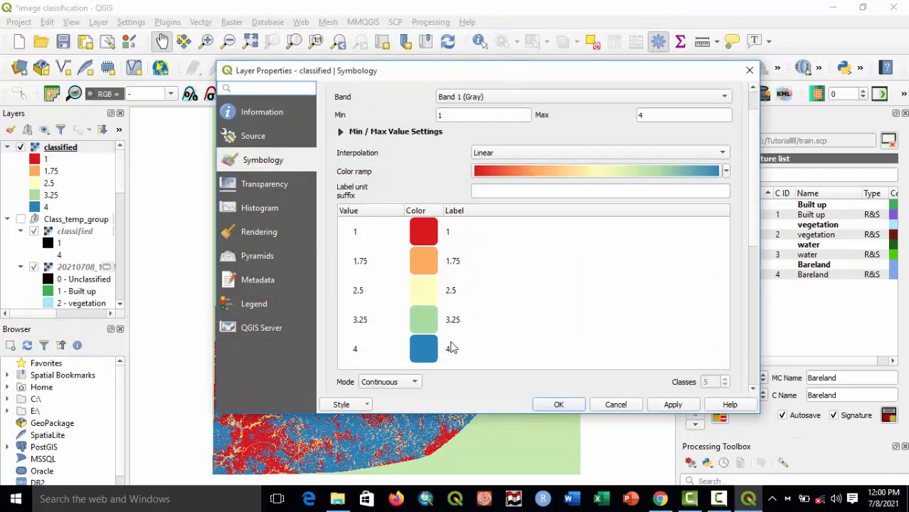
left_click_drag(403, 75, 378, 87)
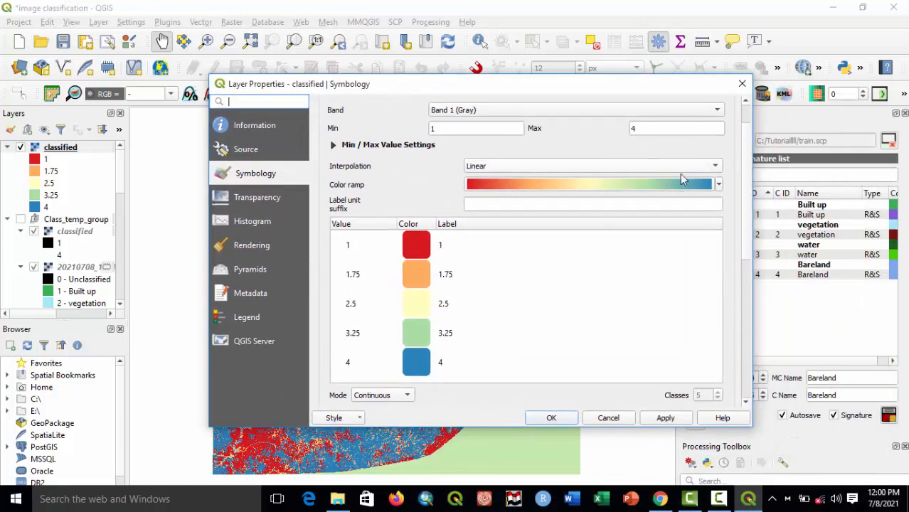
left_click(719, 184)
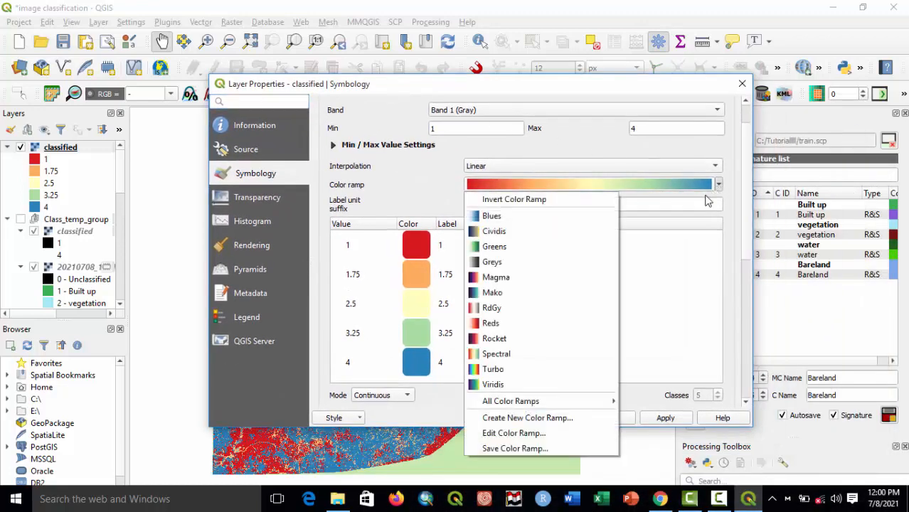
left_click(506, 278)
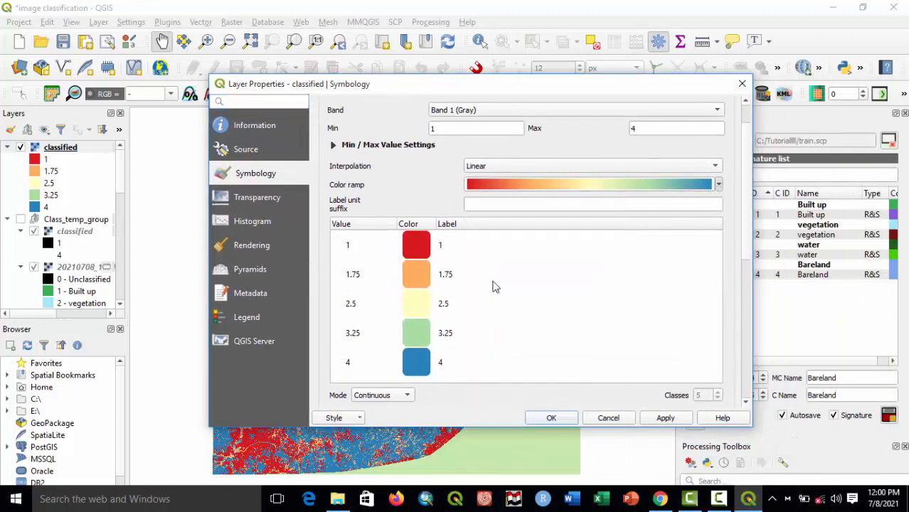
left_click(655, 418)
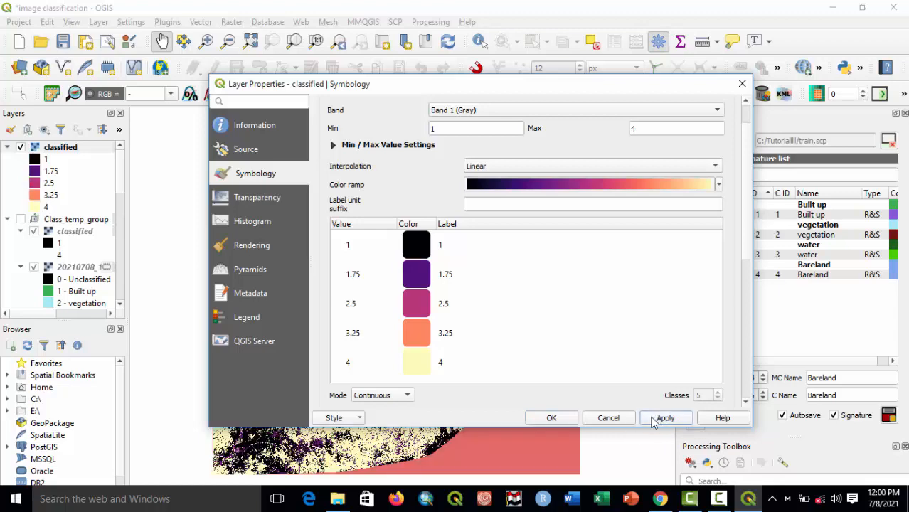
left_click(553, 418)
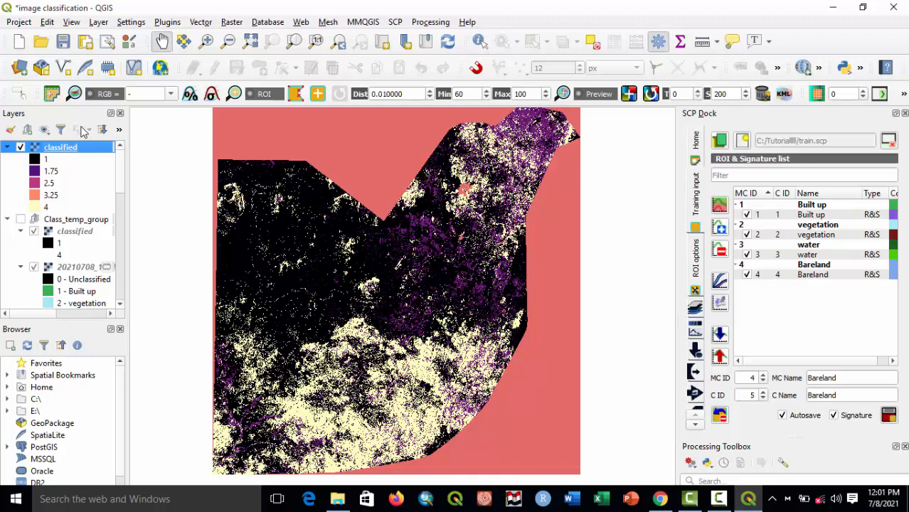
Label the 3.25 entry of the classified layer's symbology as water.
right_click(55, 148)
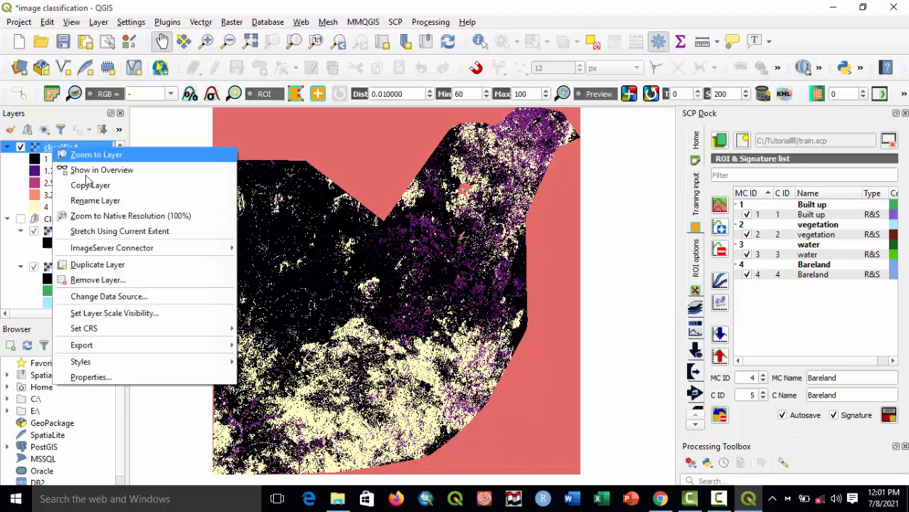
left_click(138, 378)
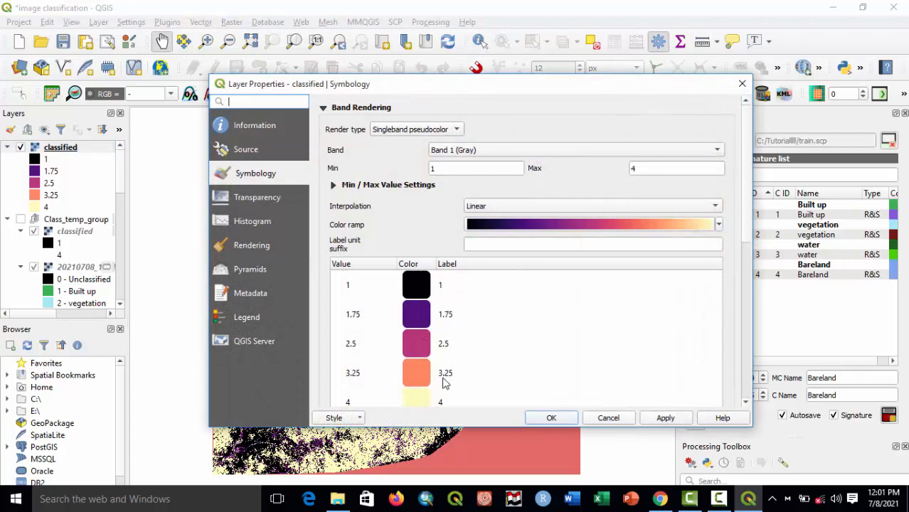
left_click_drag(438, 85, 510, 144)
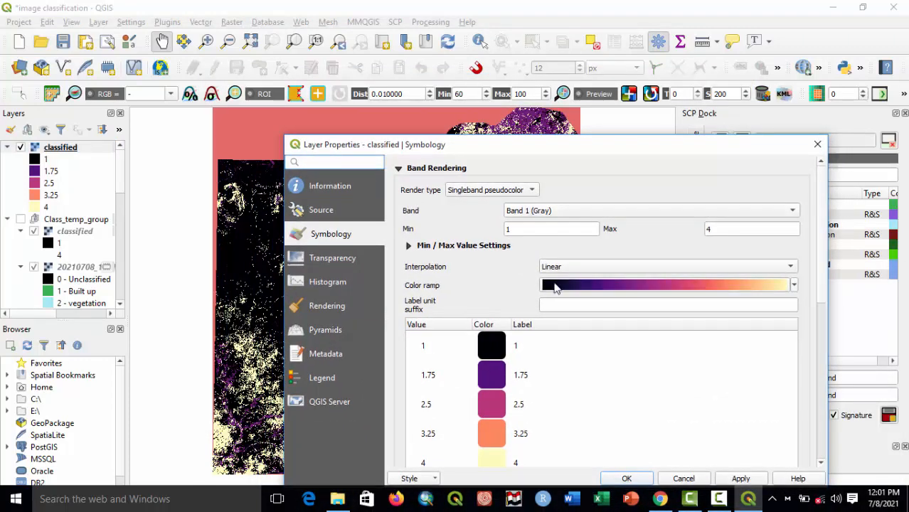
left_click(519, 444)
double_click(520, 435)
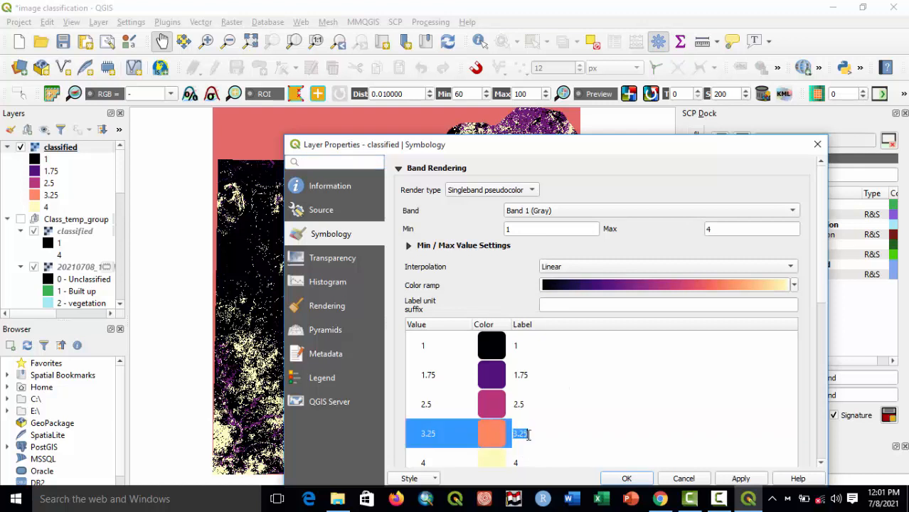
type("water")
key("Return")
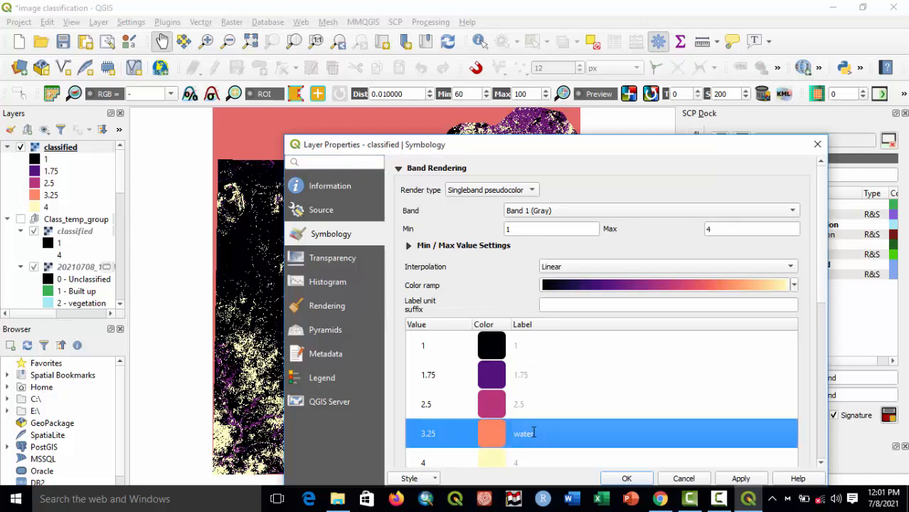
Set the color of the water entry to dark blue #2b2e70.
double_click(485, 442)
left_click(523, 239)
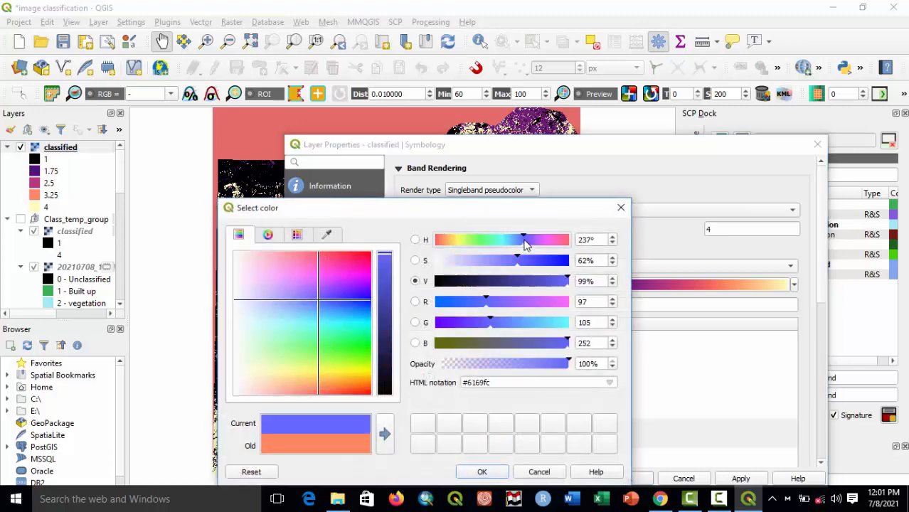
left_click(495, 281)
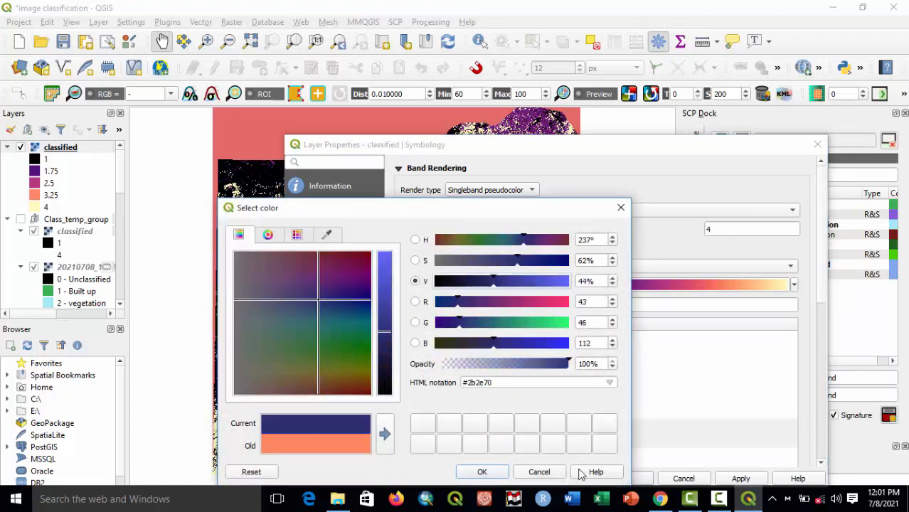
left_click(481, 471)
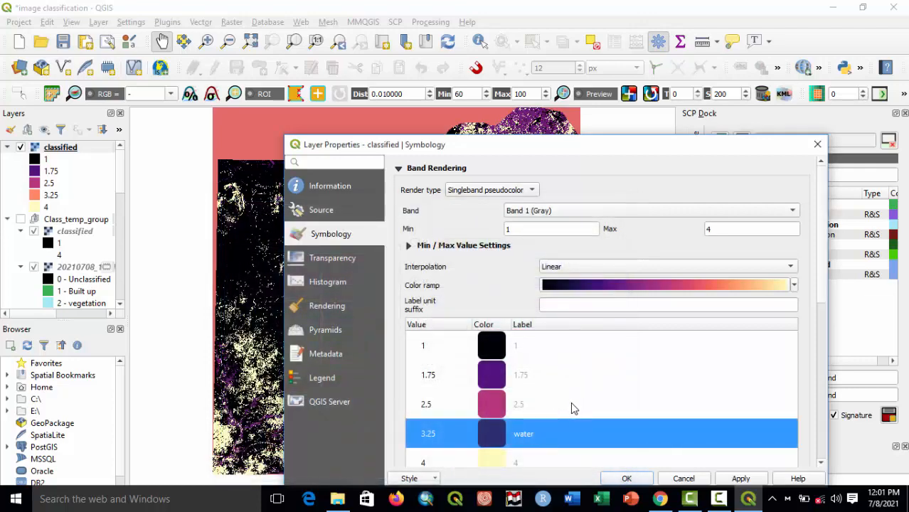
Set the color of the 1.75 entry to red #f11811.
left_click_drag(459, 151, 567, 130)
double_click(603, 358)
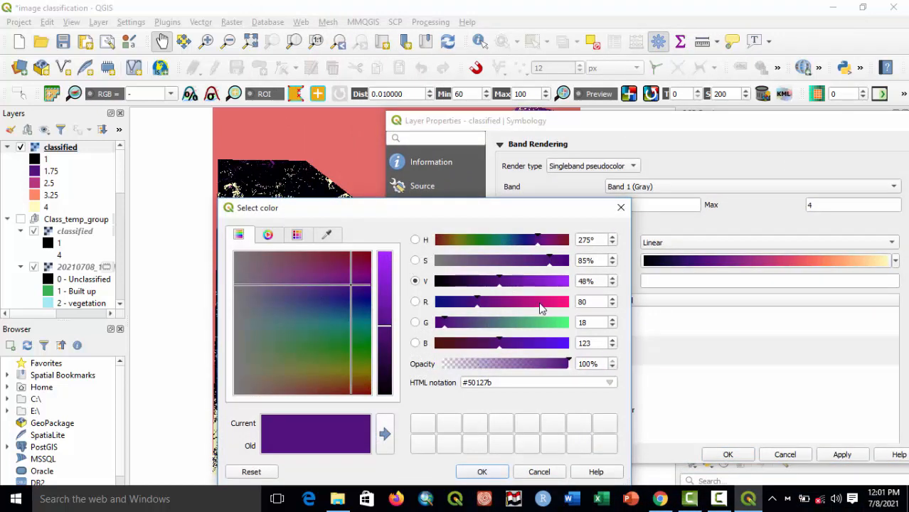
left_click(441, 240)
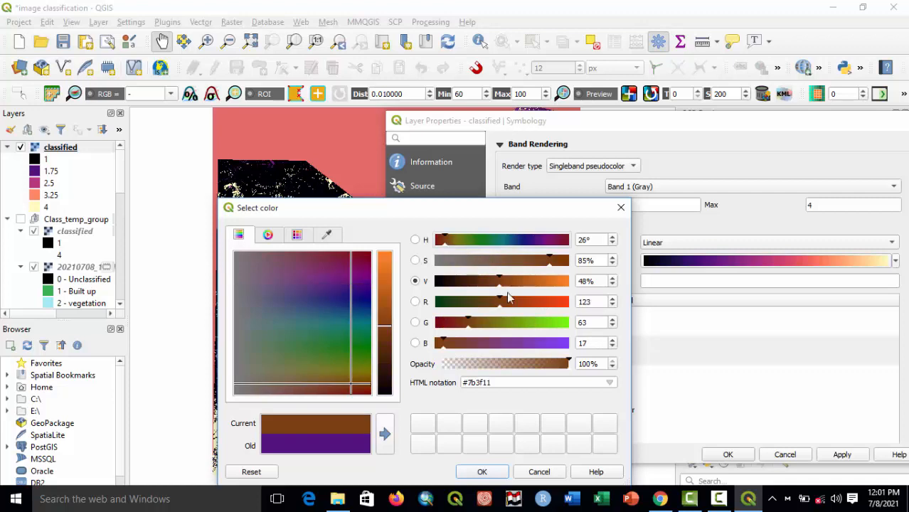
left_click(562, 302)
left_click(447, 323)
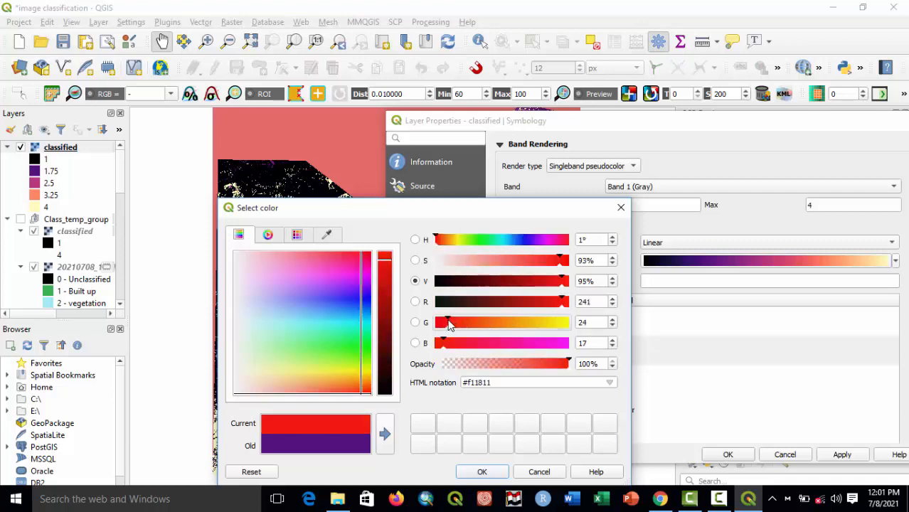
left_click(482, 472)
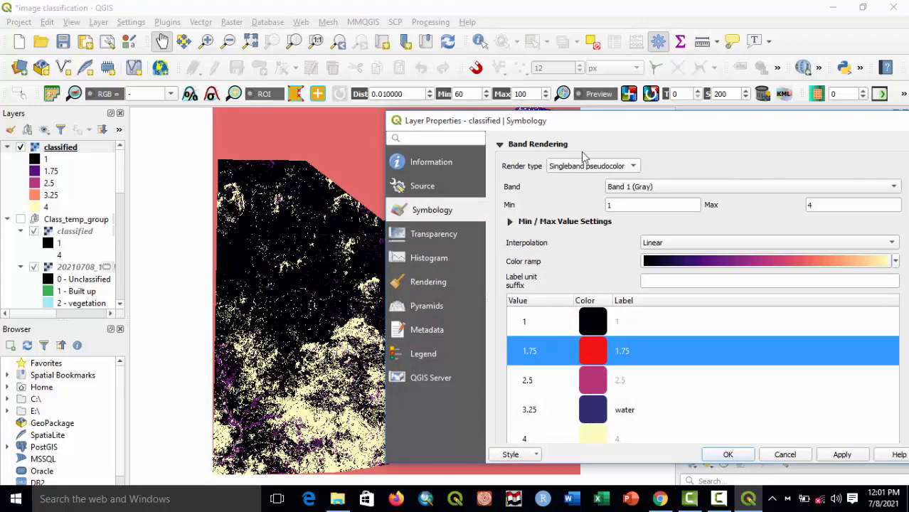
Set the color of the value 4 entry in the classified layer's symbology to dark green #187609.
left_click_drag(711, 121, 595, 16)
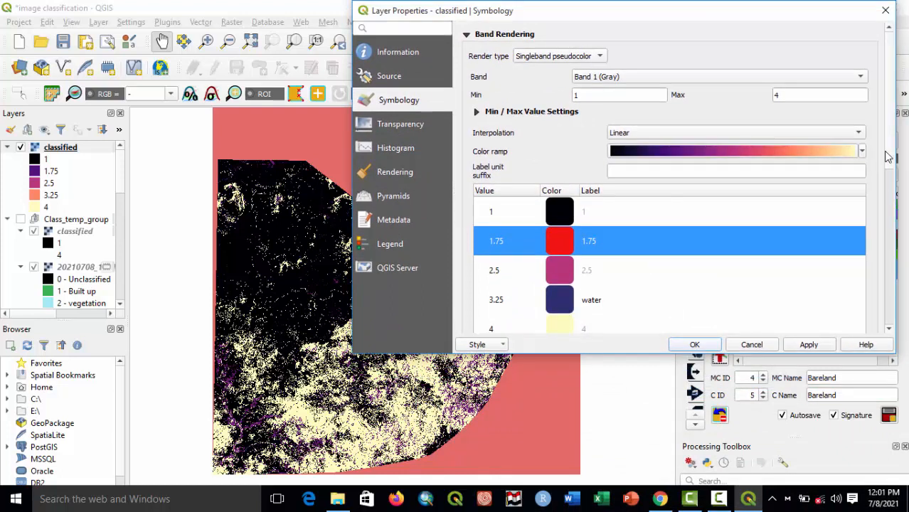
scroll(887, 157, "down", 2)
left_click(567, 240)
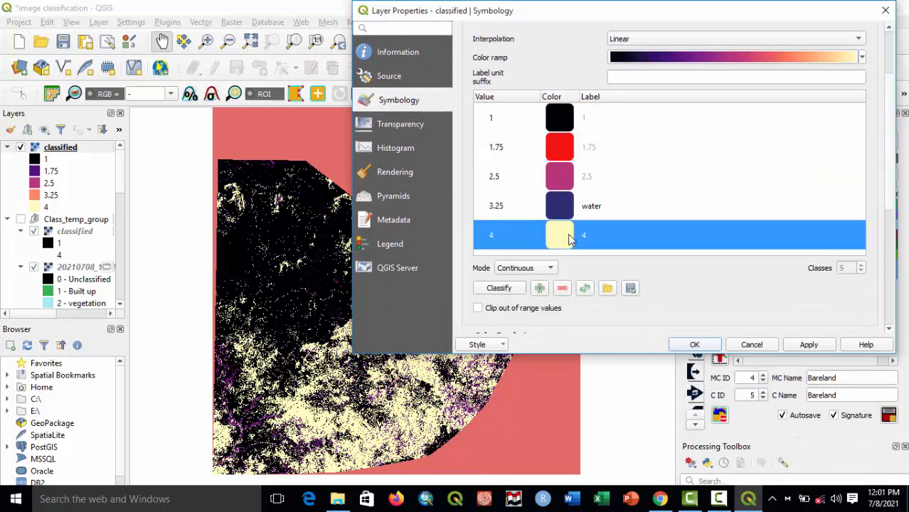
double_click(559, 235)
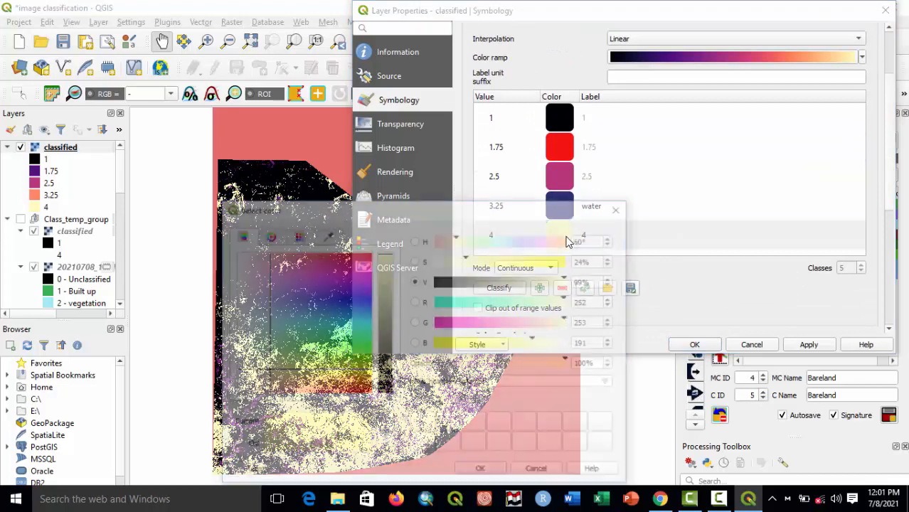
left_click(477, 245)
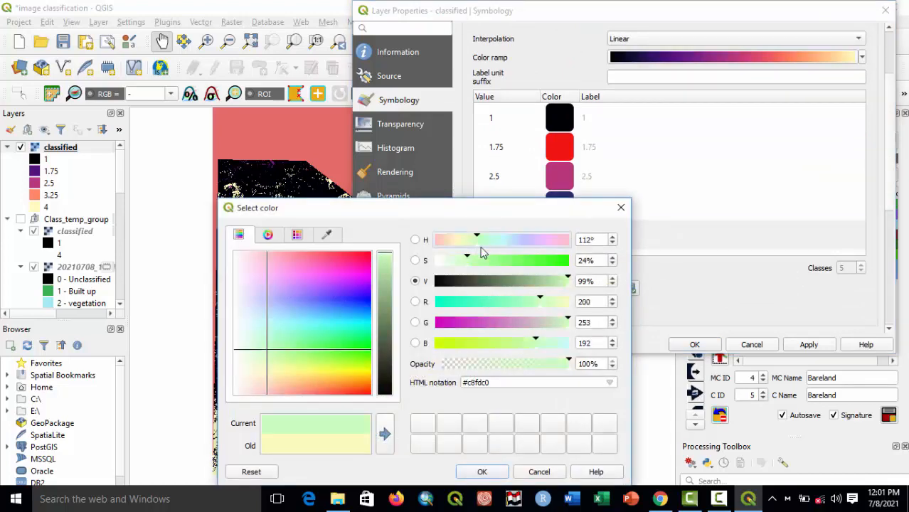
left_click(554, 261)
left_click(498, 283)
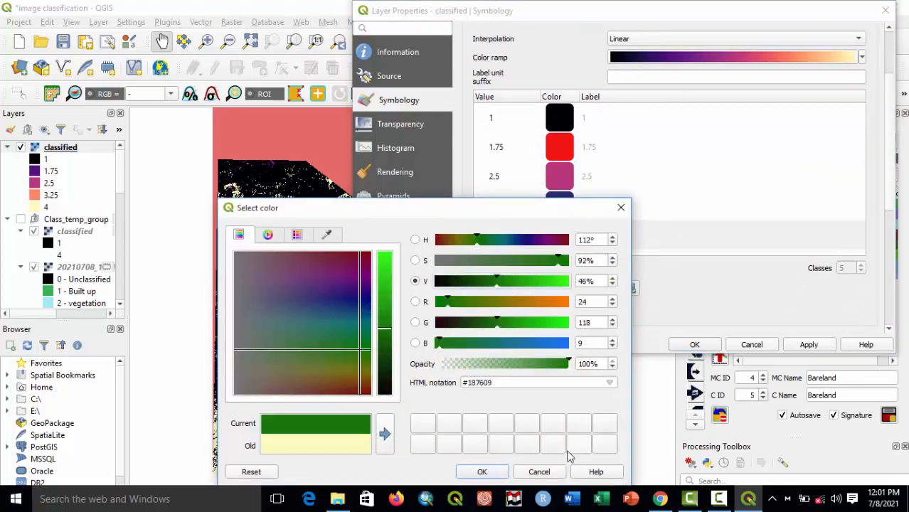
left_click(492, 471)
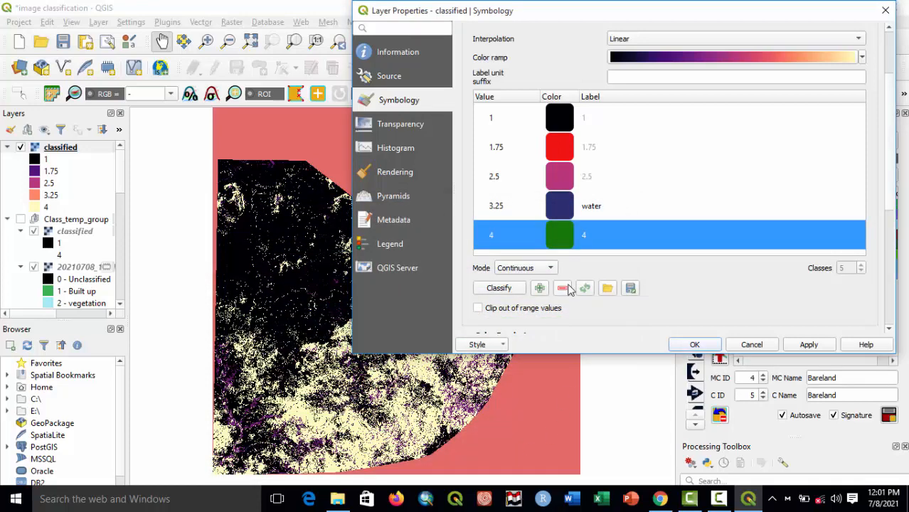
Label the value 4 entry Vegetation and the 1.75 entry Built up, and apply the symbology to the map.
double_click(587, 240)
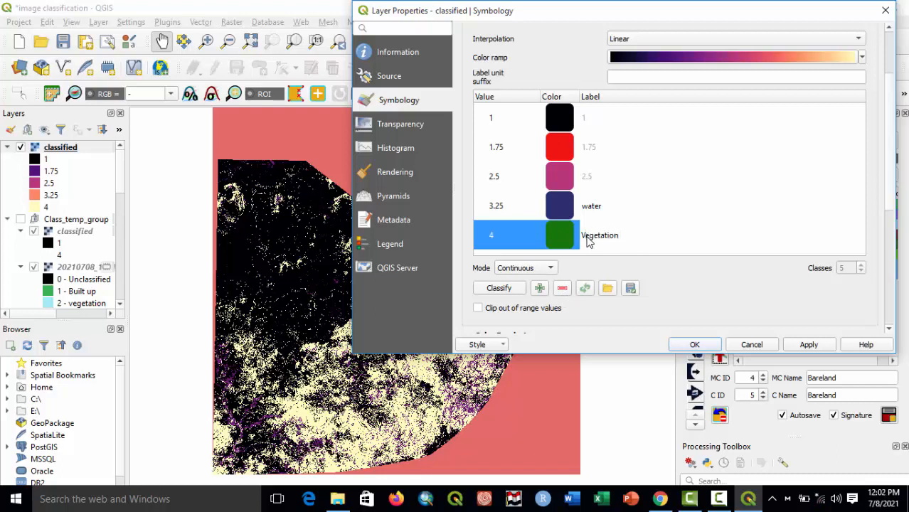
left_click(586, 176)
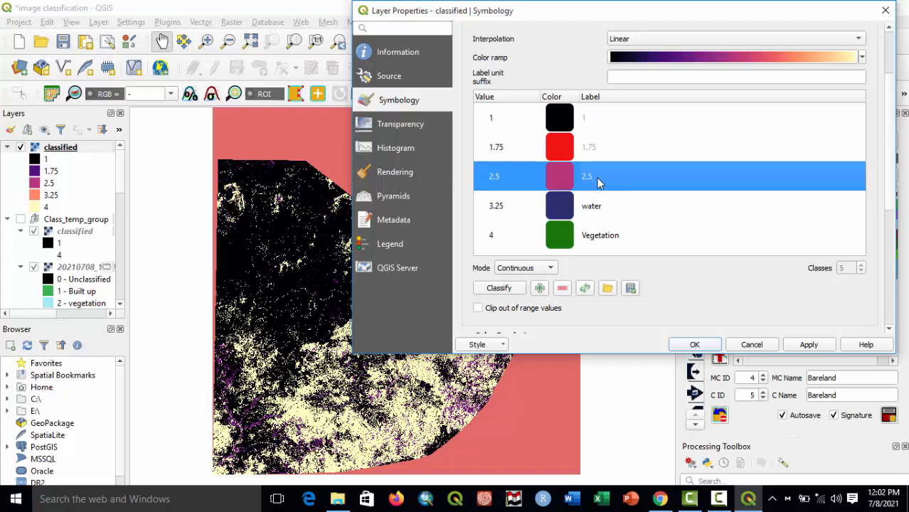
double_click(591, 154)
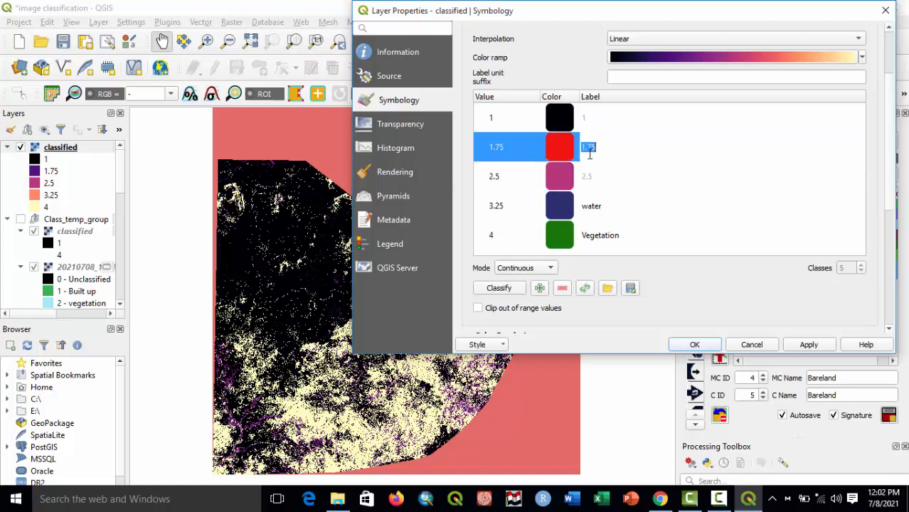
type("Built up")
key("Return")
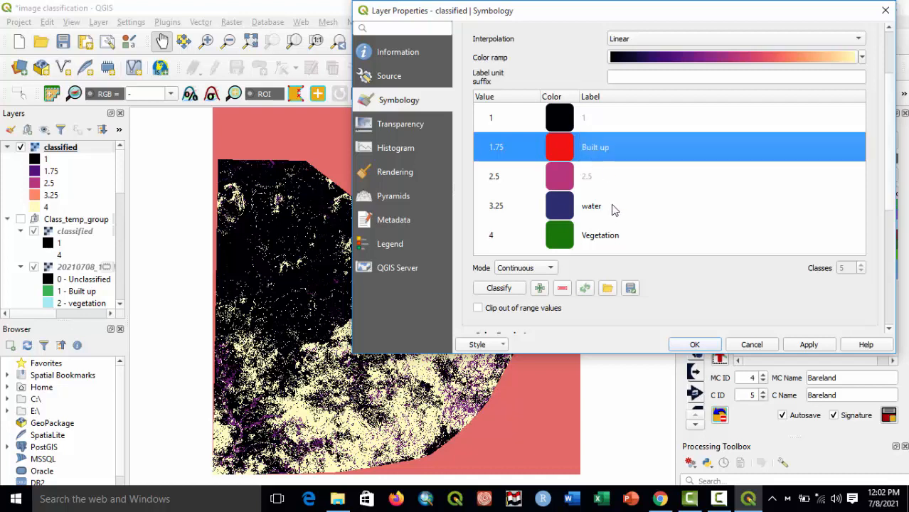
left_click(809, 344)
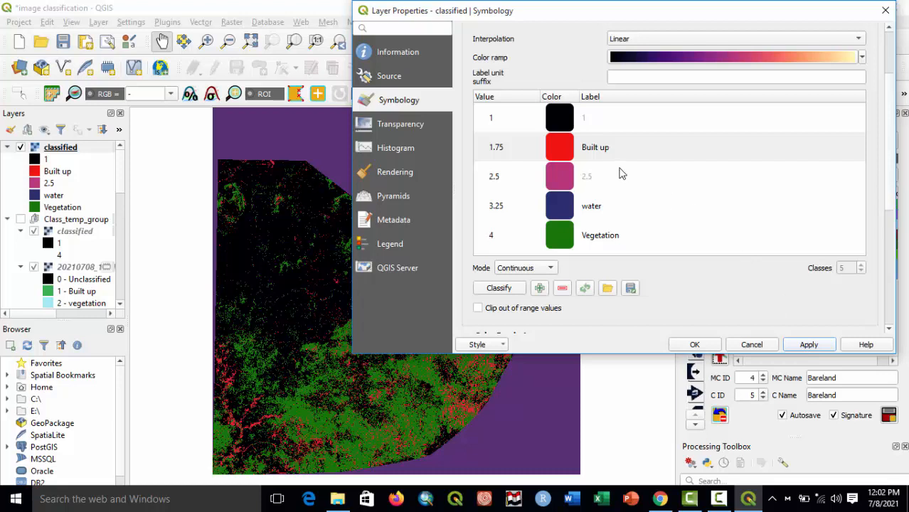
Label the value 1 entry of the classified layer's symbology as Bareland.
double_click(584, 119)
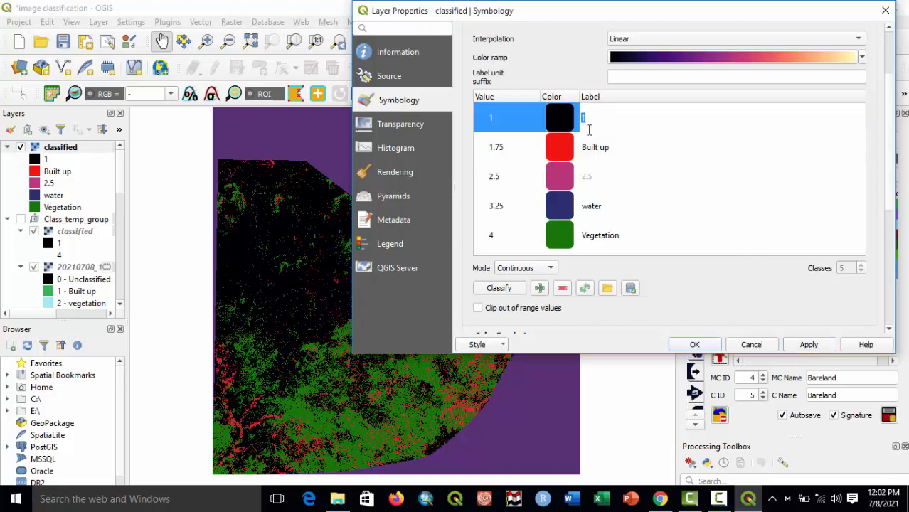
type("Bareland")
key("Return")
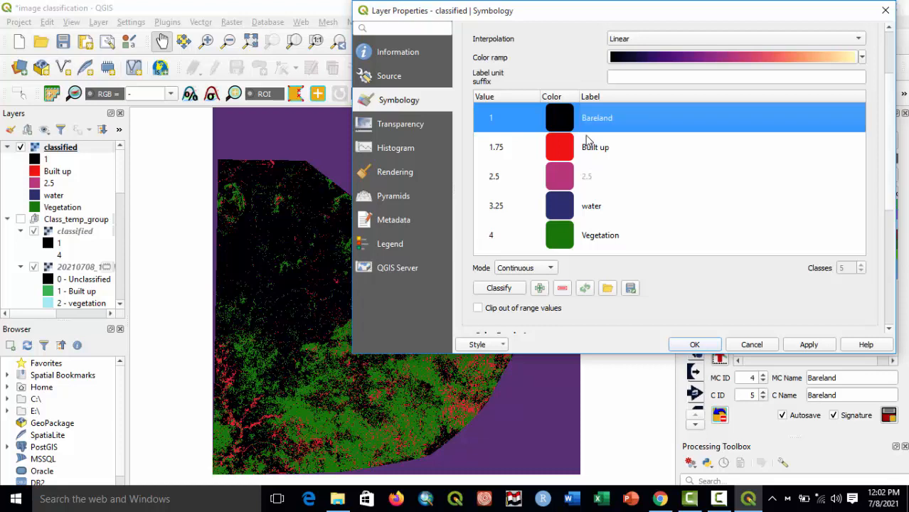
Delete the unlabeled 2.5 entry from the classified layer's symbology and apply the change.
left_click(585, 178)
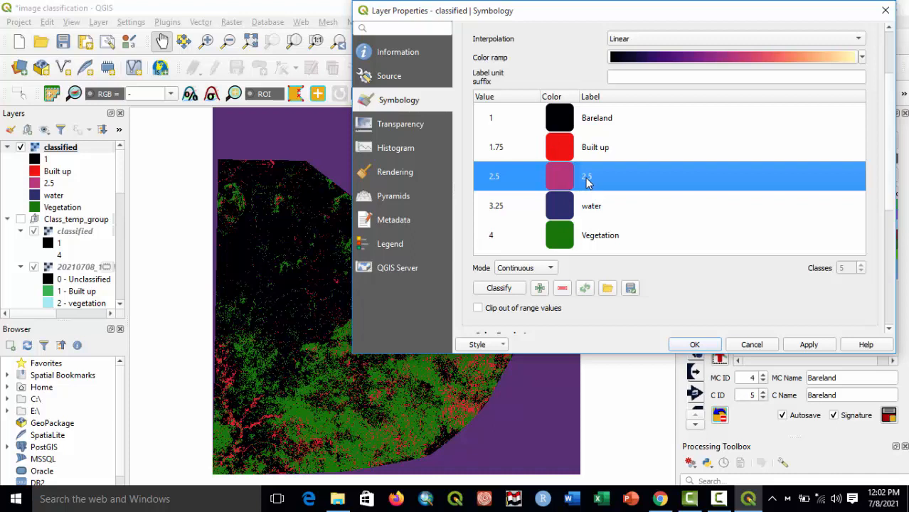
left_click(562, 291)
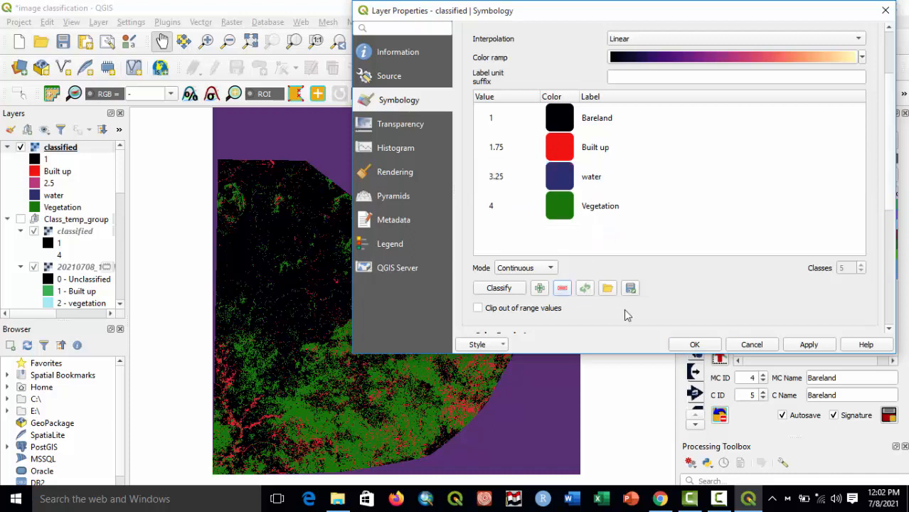
left_click(811, 344)
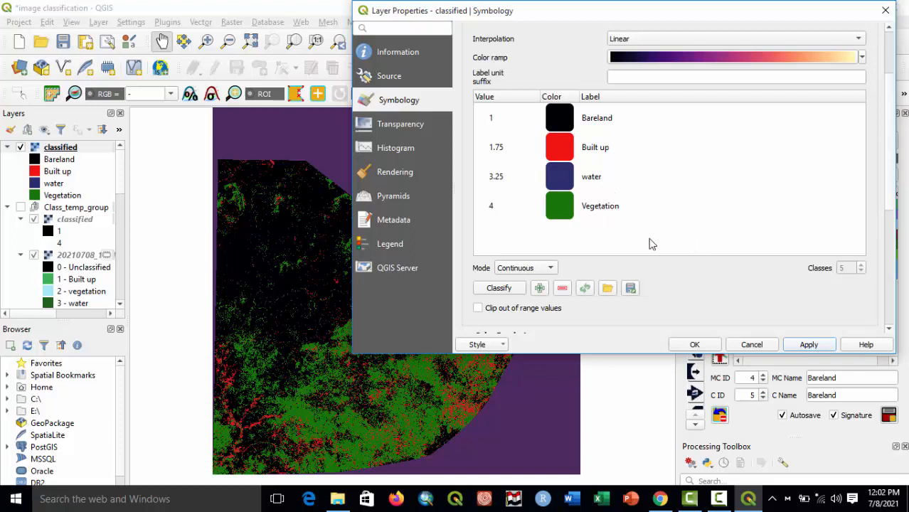
Change the Bareland entry's color to a dark brownish yellow, then apply the symbology and close the layer properties.
double_click(559, 117)
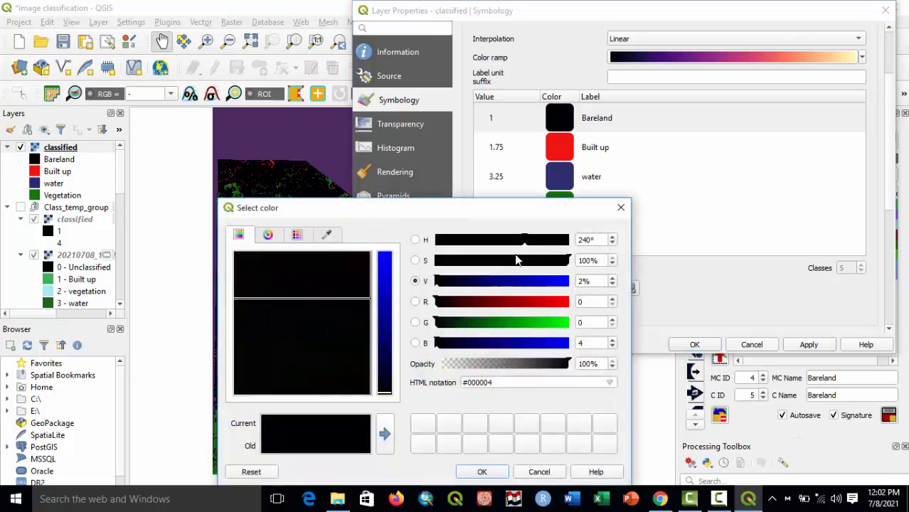
left_click(529, 322)
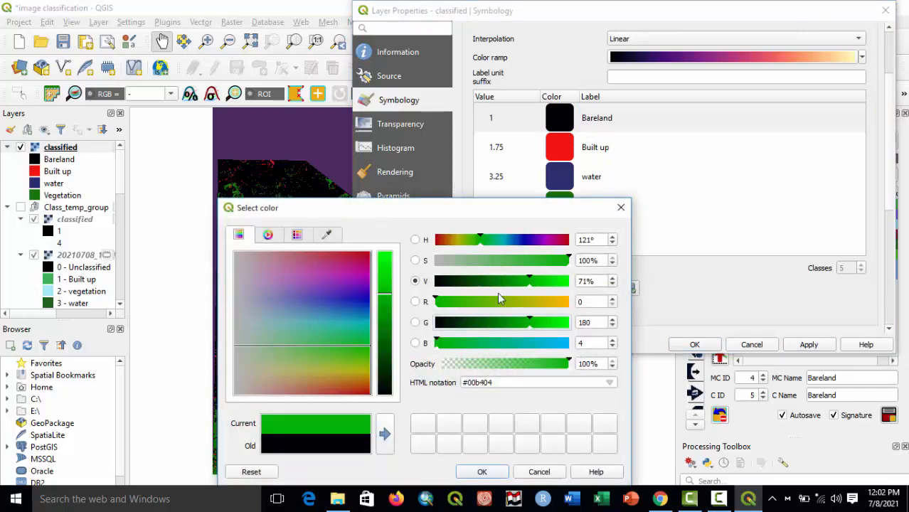
left_click(549, 303)
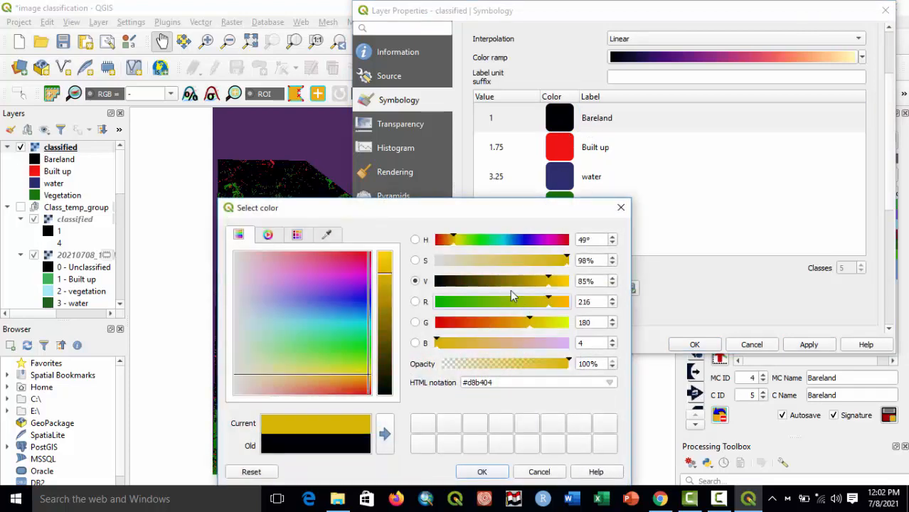
left_click(512, 281)
left_click(486, 472)
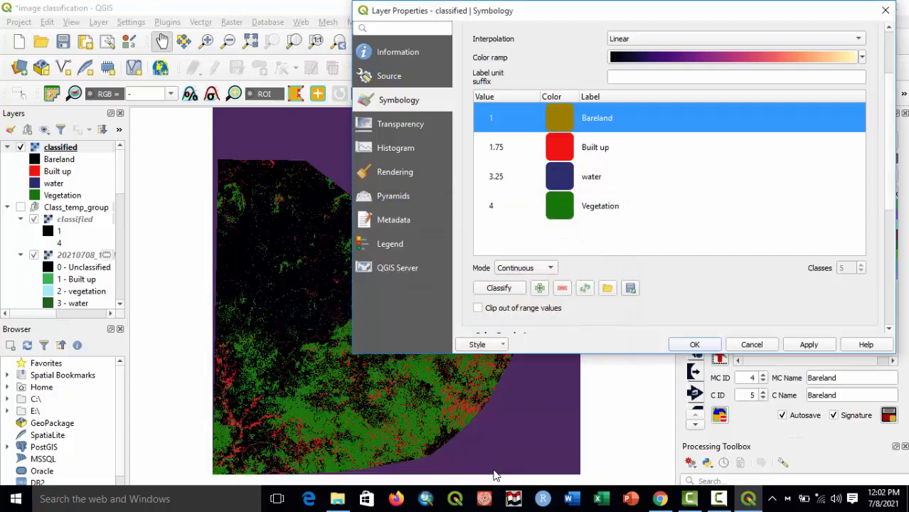
left_click(804, 345)
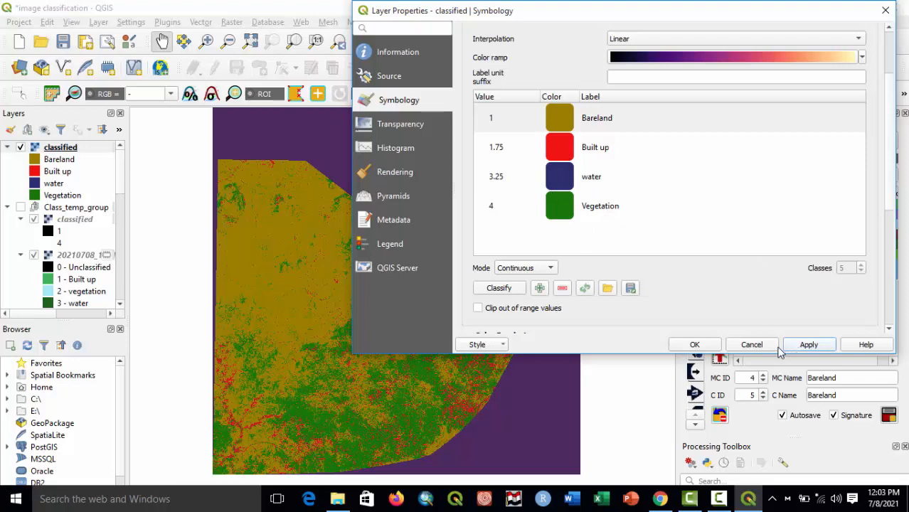
left_click(800, 348)
left_click(695, 345)
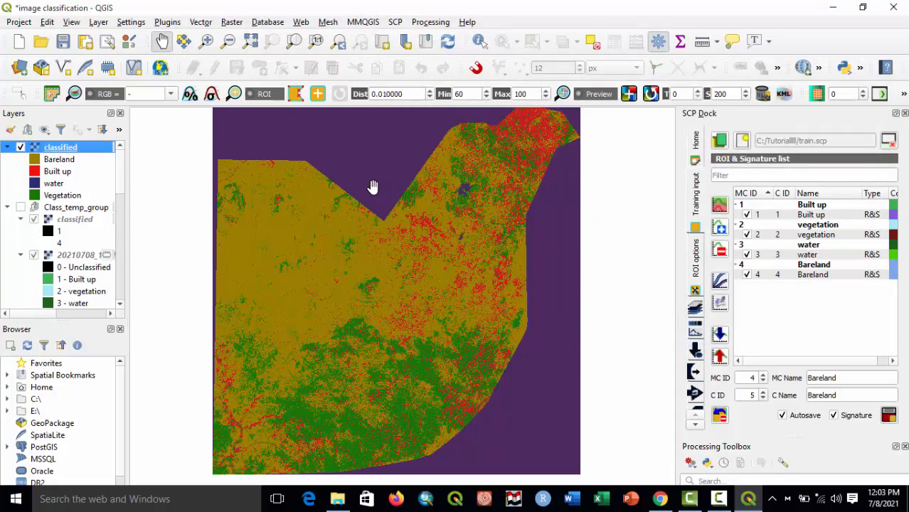
Turn on the abujaaa boundary layer and move it above the classified layer so it overlays the map.
left_click_drag(405, 197, 392, 209)
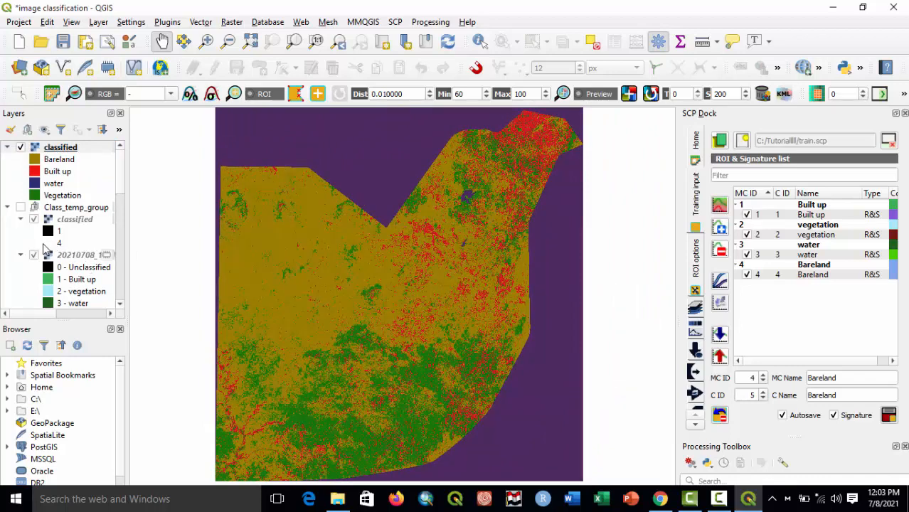
scroll(44, 249, "down", 3)
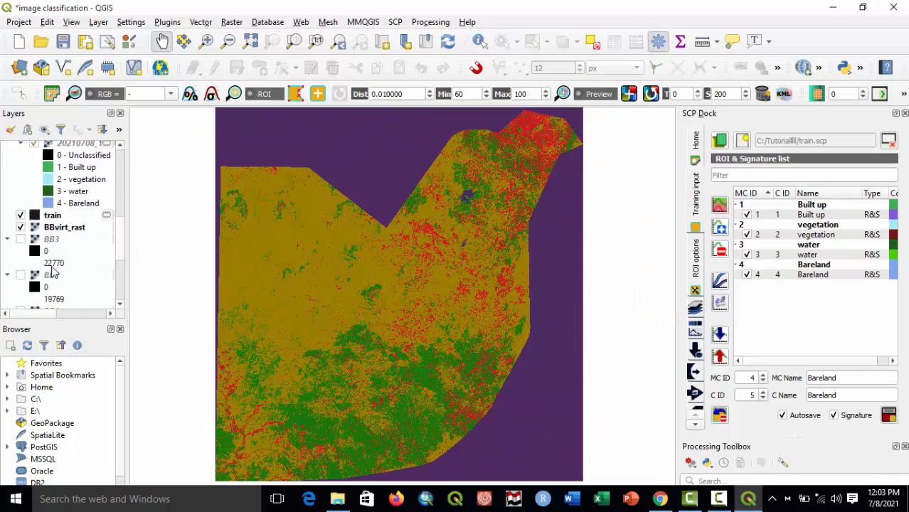
scroll(37, 248, "down", 4)
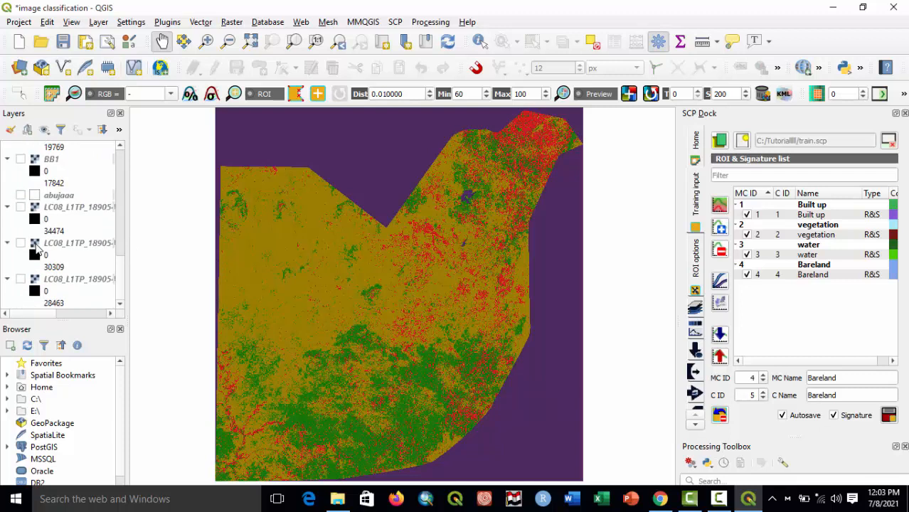
left_click(20, 195)
left_click_drag(53, 198, 50, 164)
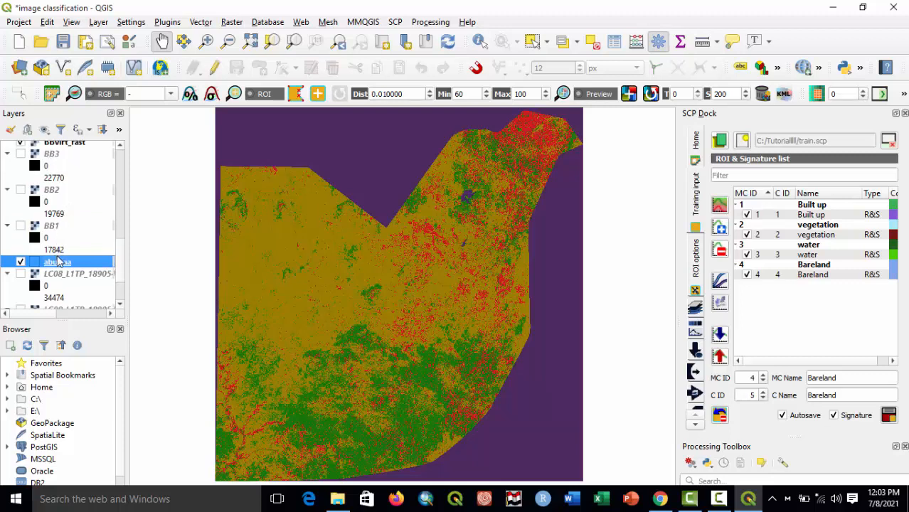
mouse_move(59, 262)
left_mouse_down()
mouse_move(45, 140)
mouse_move(52, 147)
left_mouse_up()
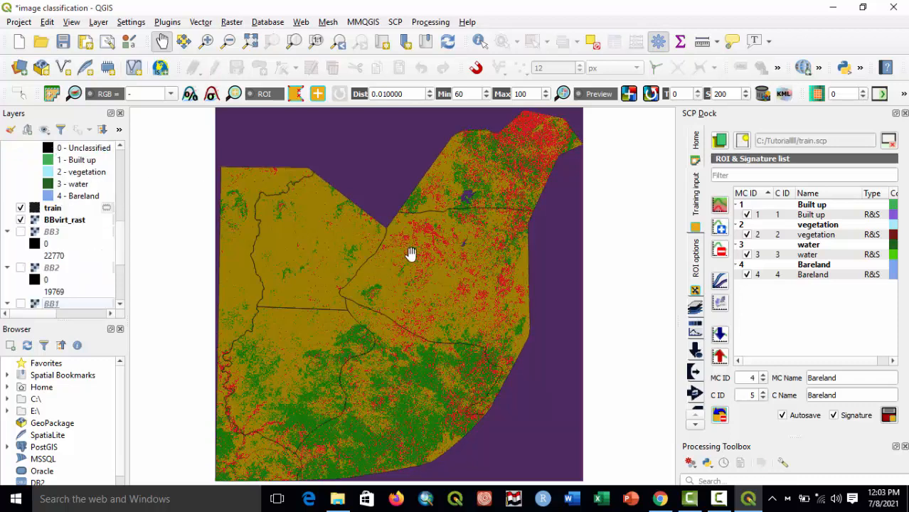
Clip the classified raster by mask layer, using abujaaa as the mask and a temporary output.
left_click(226, 23)
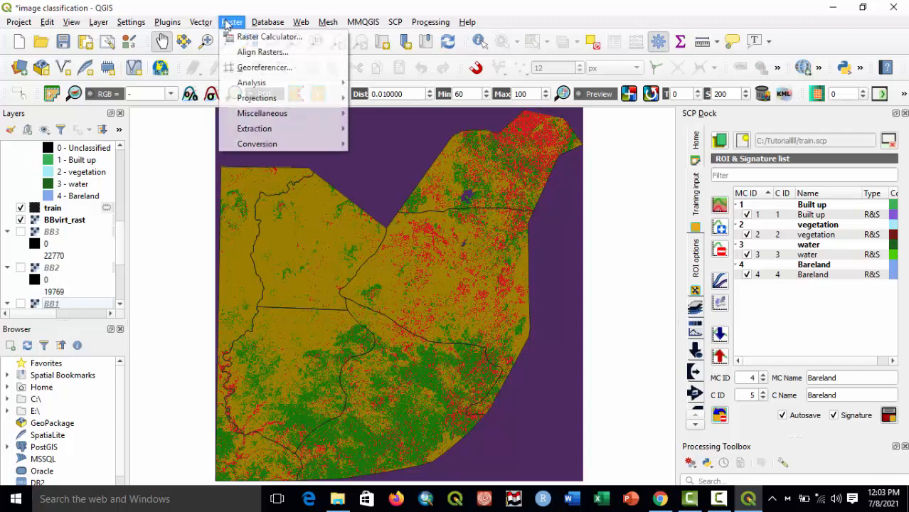
mouse_move(311, 129)
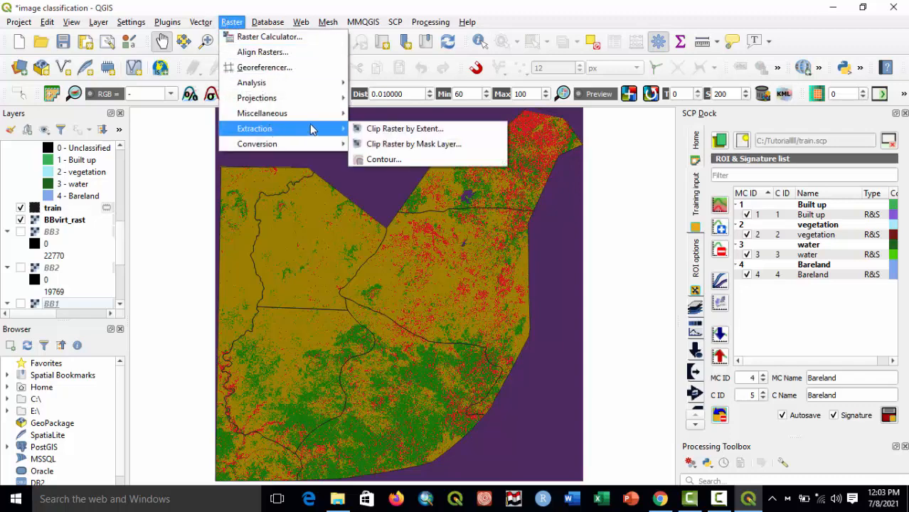
left_click(377, 146)
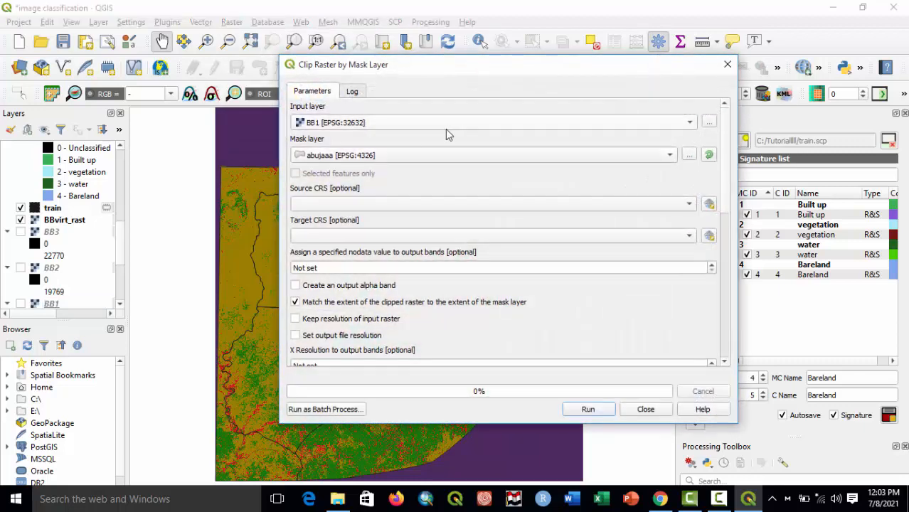
left_click(416, 126)
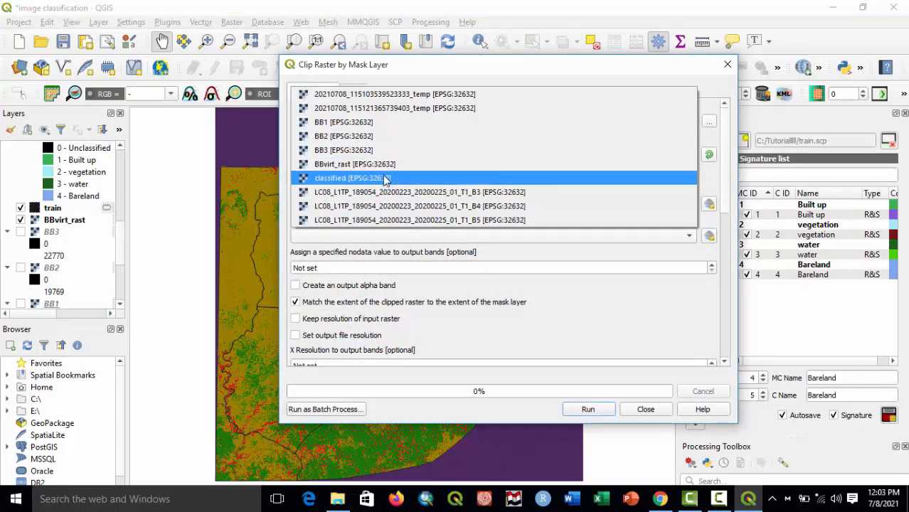
left_click(393, 178)
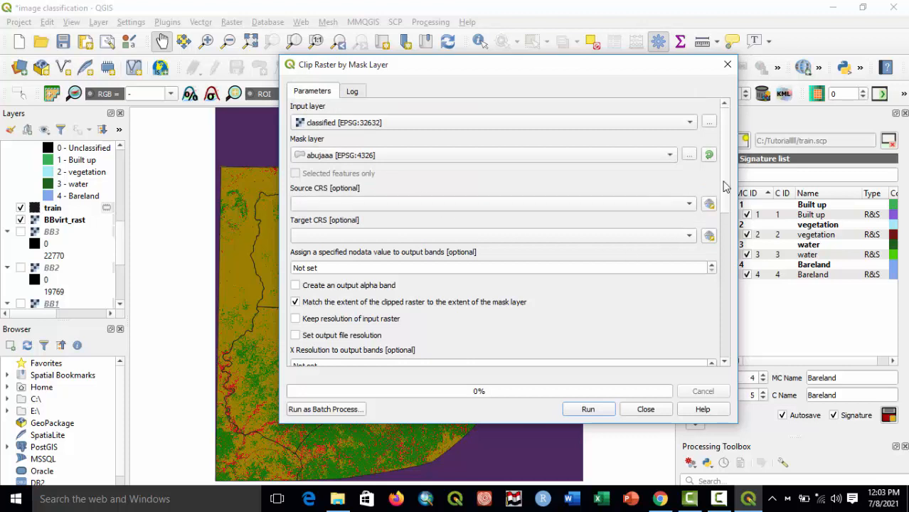
left_click_drag(723, 188, 709, 339)
left_click(589, 410)
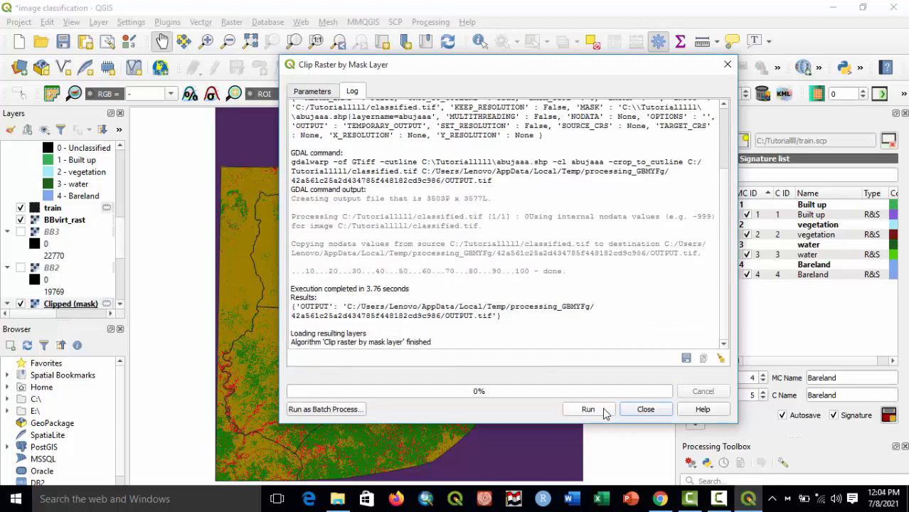
left_click(645, 408)
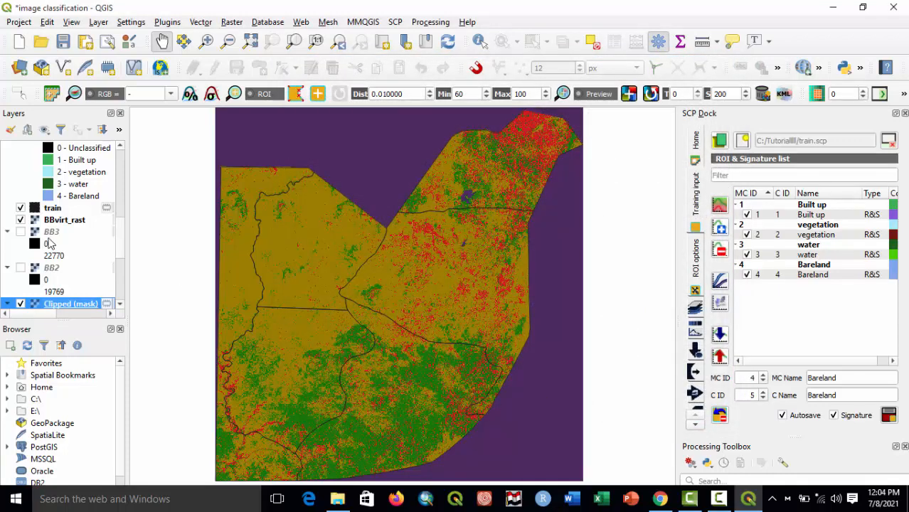
Open the Clipped (mask) layer's symbology and change its render type to Singleband pseudocolor.
scroll(66, 273, "down", 2)
scroll(67, 272, "down", 1)
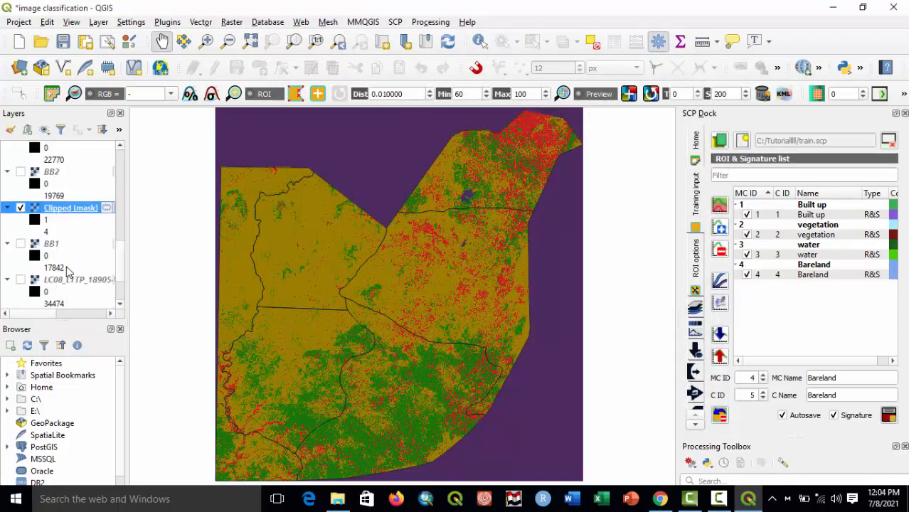
right_click(60, 212)
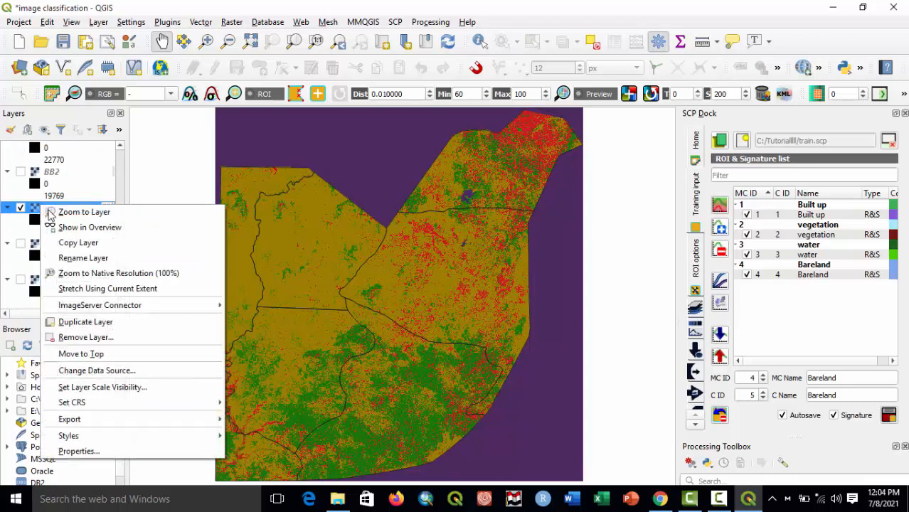
left_click(104, 456)
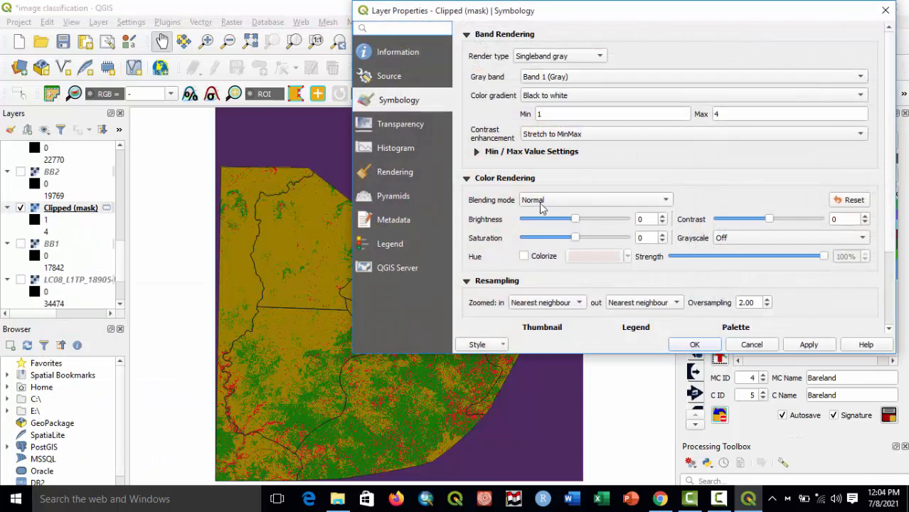
left_click(549, 56)
left_click(557, 71)
Classify the Clipped (mask) values in Equal Interval mode with 4 classes and accept the symbology.
scroll(594, 263, "down", 15)
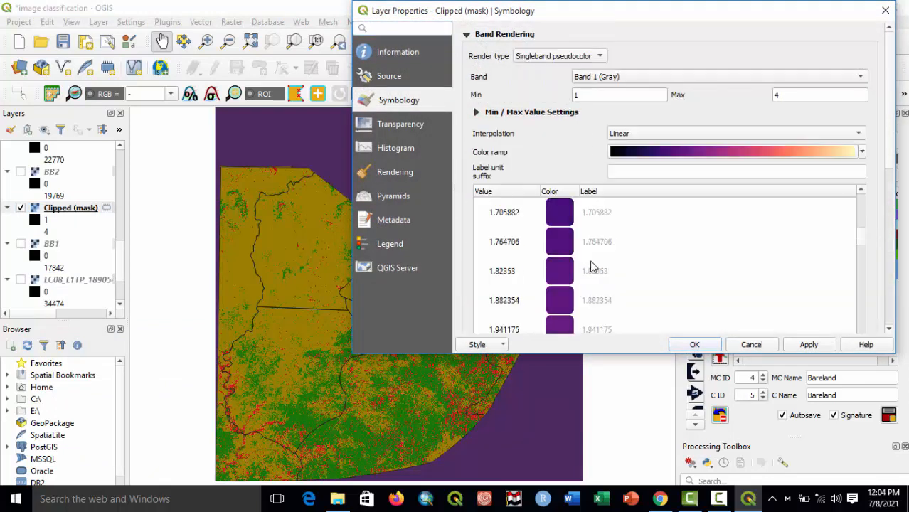
scroll(594, 265, "down", 3)
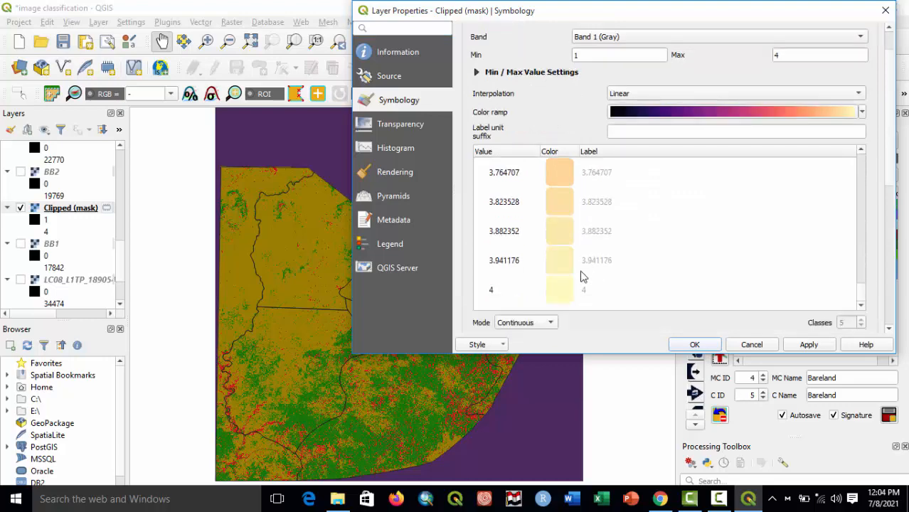
left_click(535, 323)
left_click(539, 336)
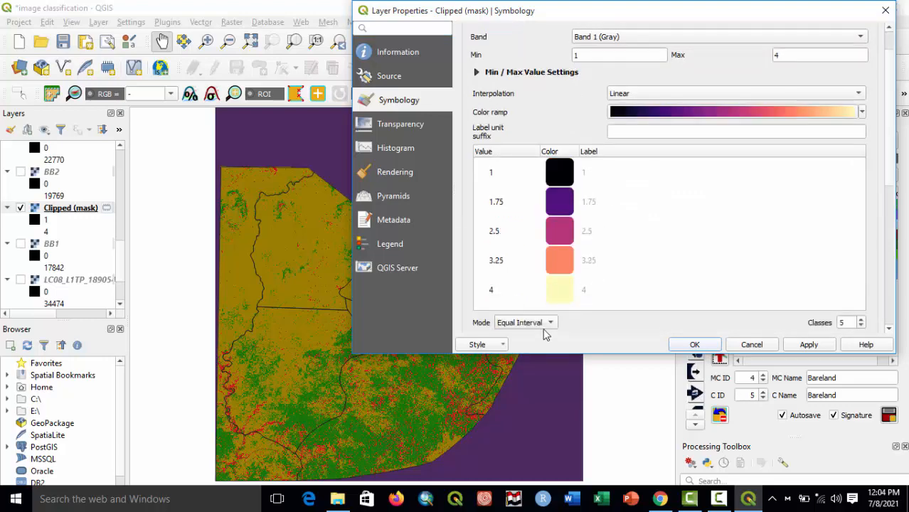
left_click(861, 327)
left_click(694, 345)
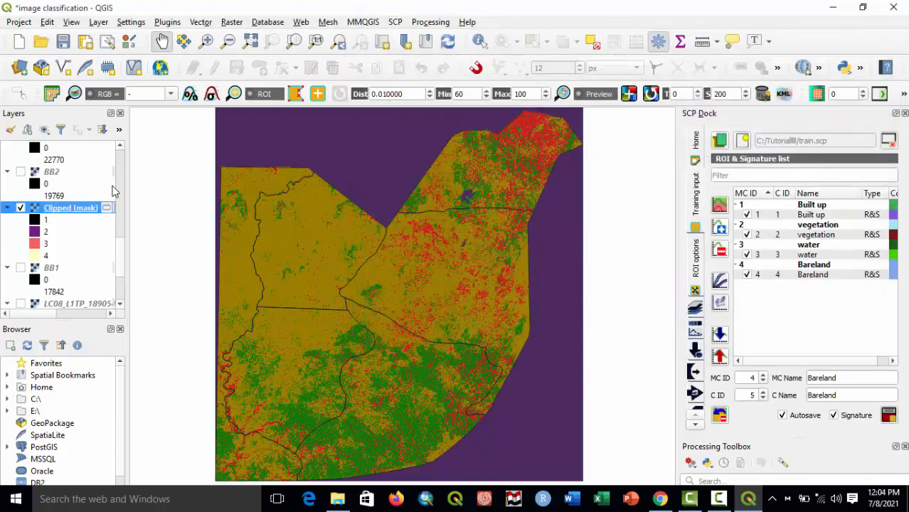
Turn off the BBvirt_rast, train and top-level classified layers so the clipped raster shows on the map.
scroll(42, 207, "up", 2)
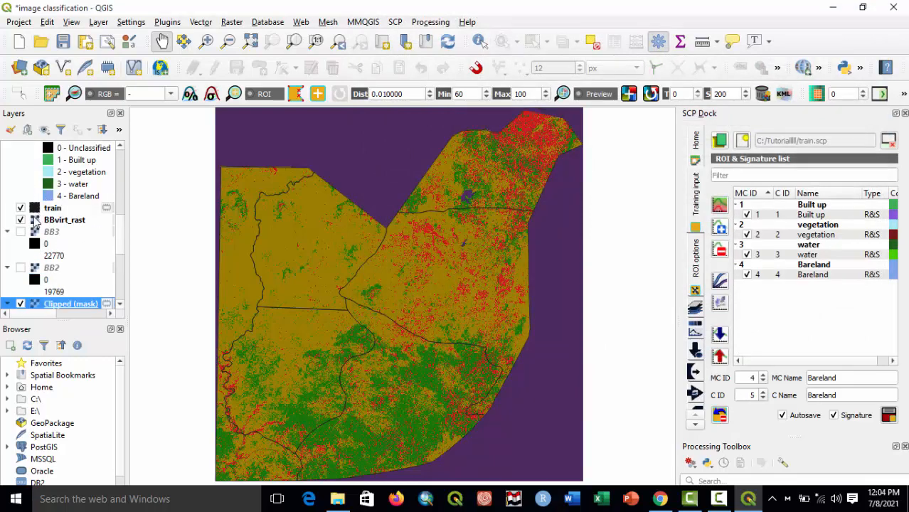
left_click(21, 220)
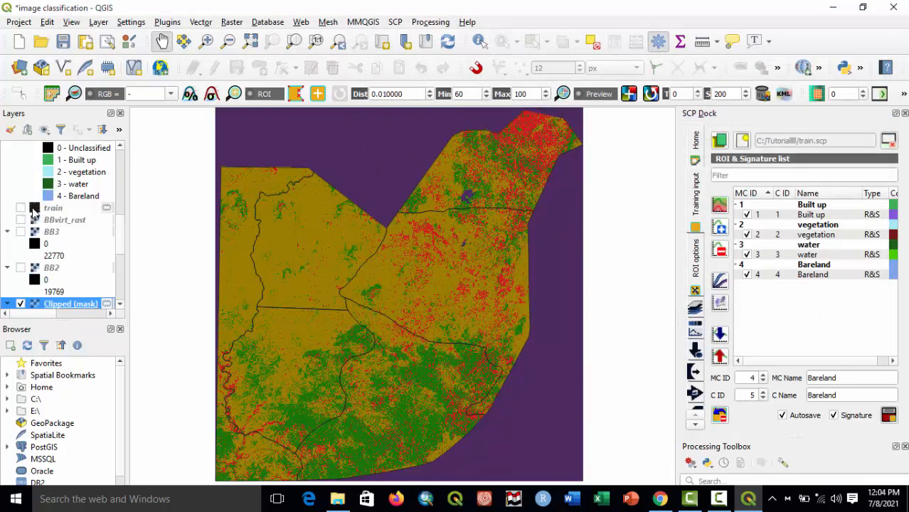
scroll(32, 209, "up", 4)
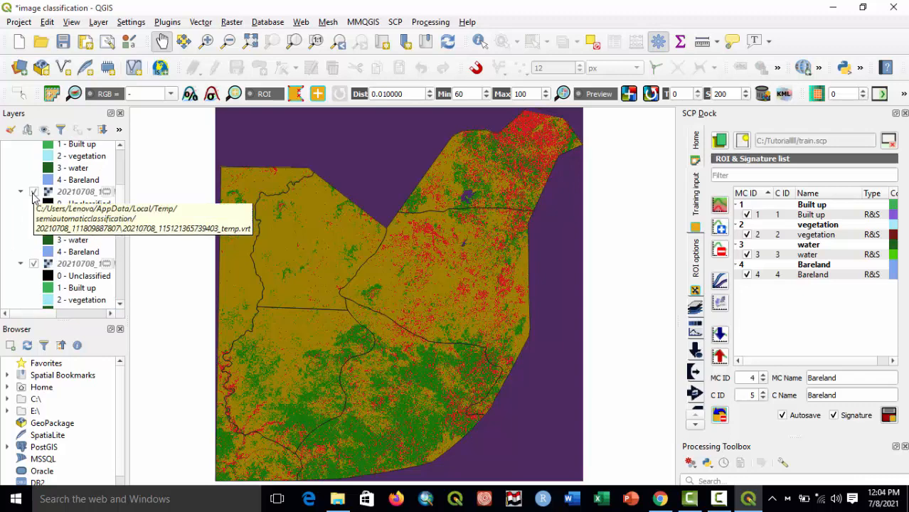
scroll(90, 225, "up", 3)
scroll(90, 224, "up", 1)
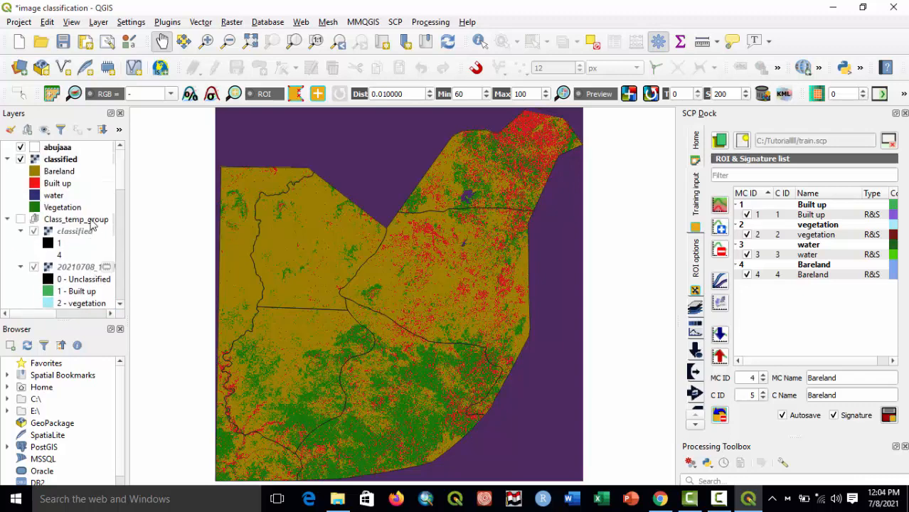
left_click(21, 159)
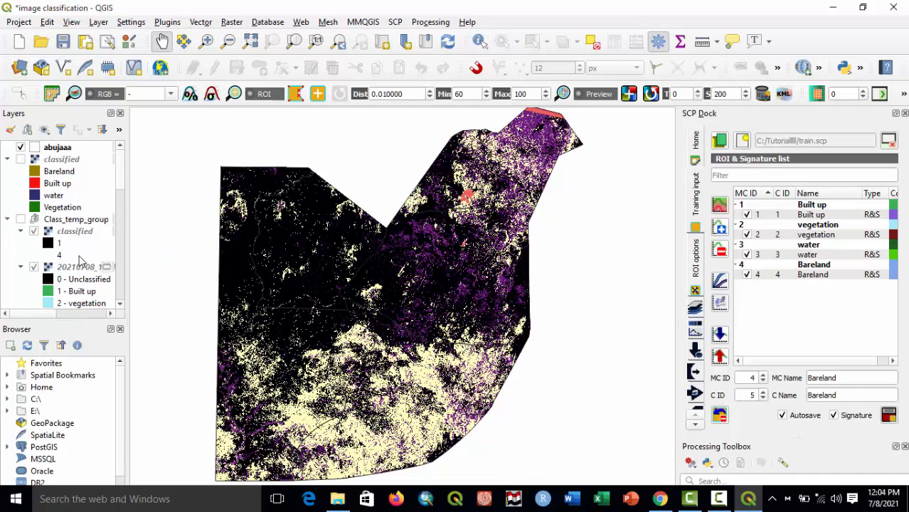
Turn off the 20210708 temporary classification layers inside Class_temp_group.
scroll(80, 260, "down", 4)
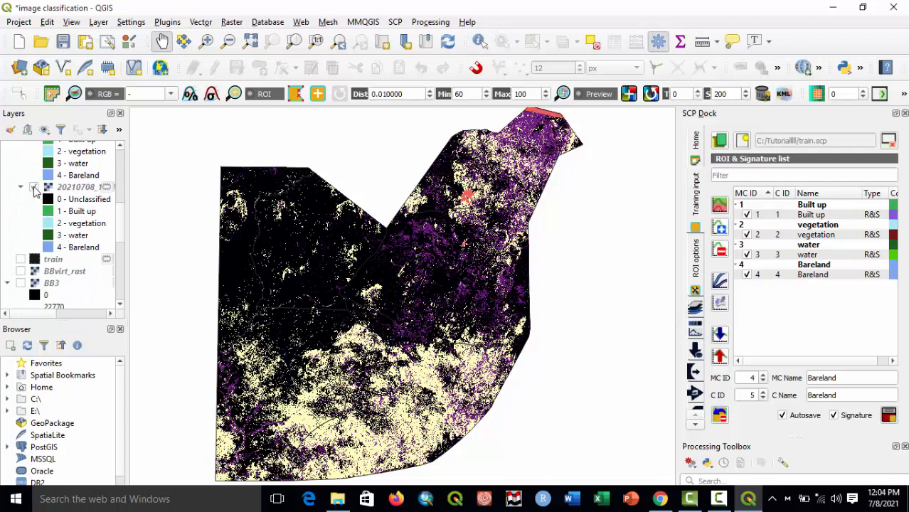
scroll(37, 194, "up", 2)
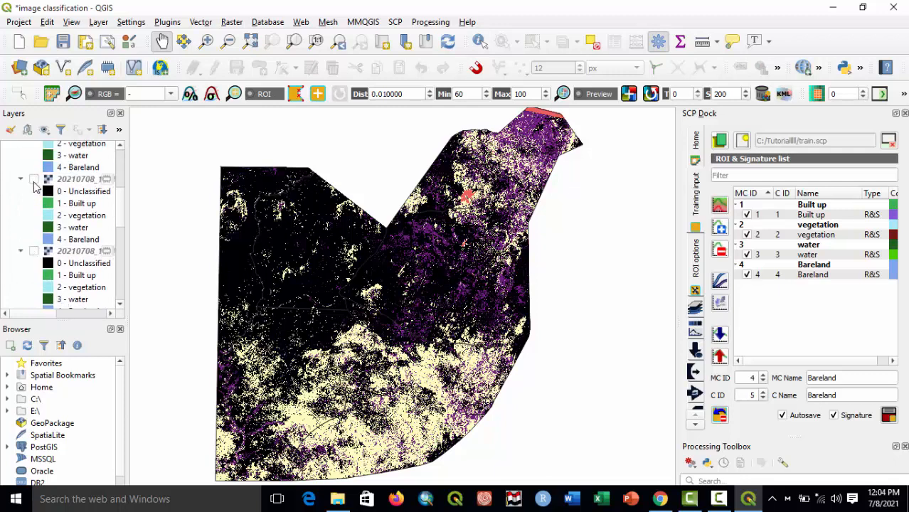
scroll(37, 187, "up", 3)
left_click(34, 204)
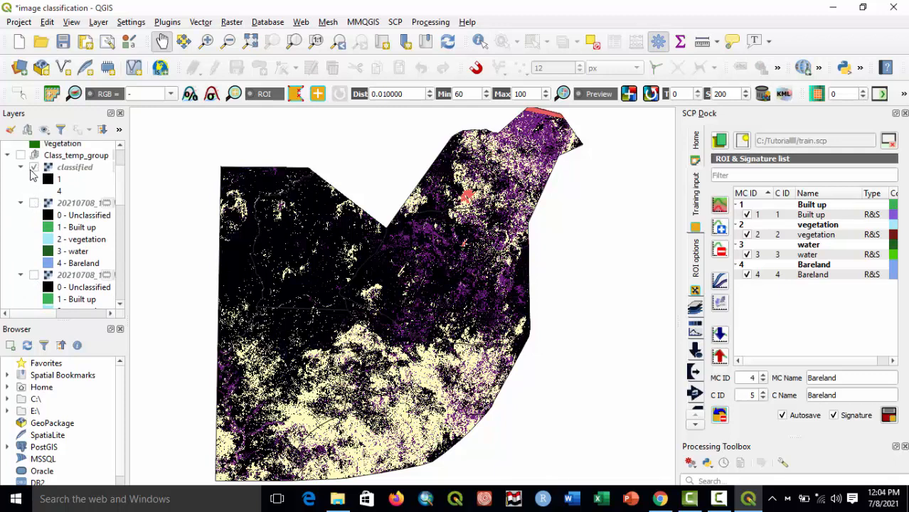
Reopen the Clipped (mask) layer's symbology and label value 1 as Bareland.
scroll(46, 207, "down", 7)
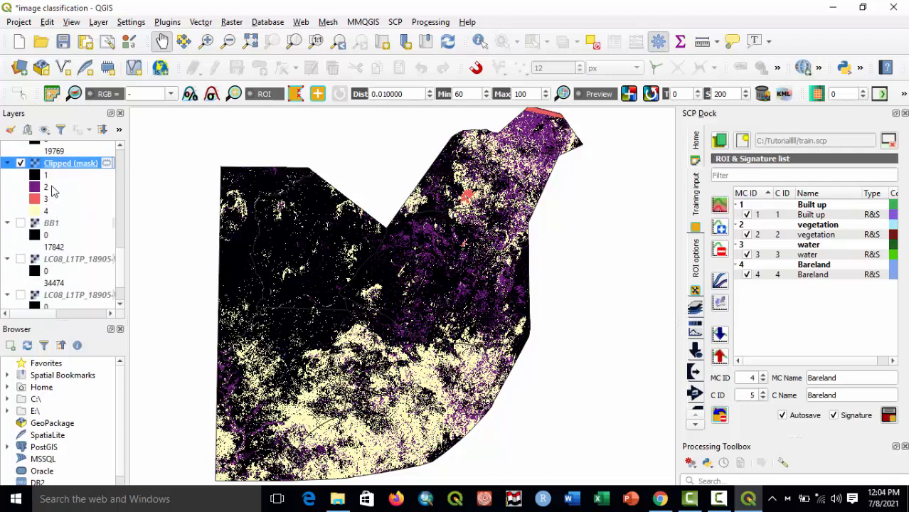
right_click(61, 171)
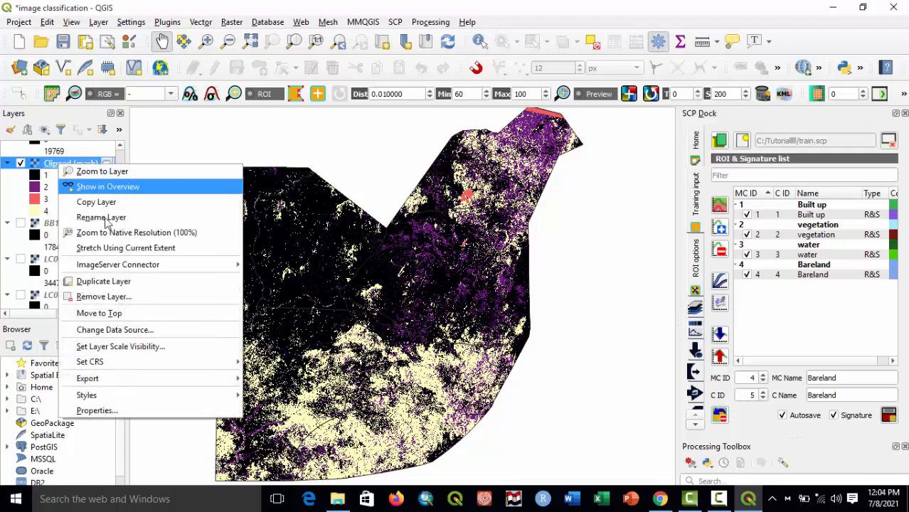
left_click(106, 408)
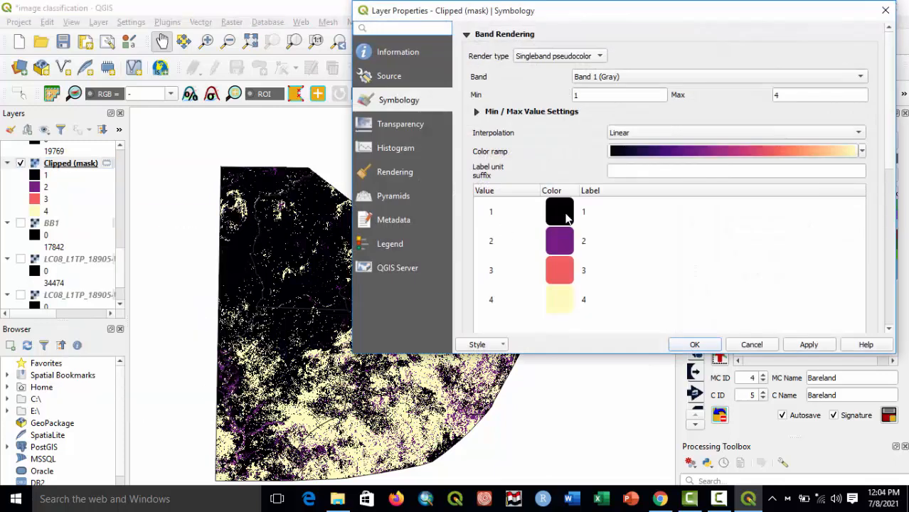
double_click(582, 216)
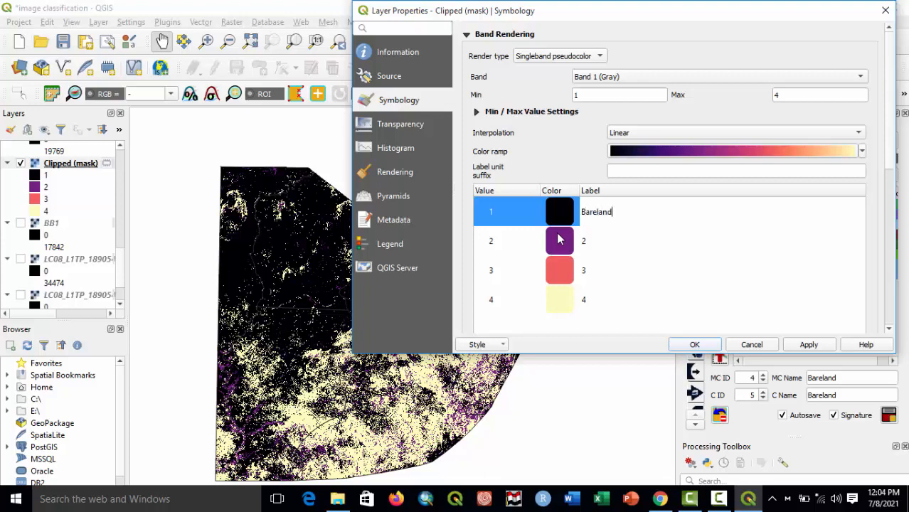
key("Return")
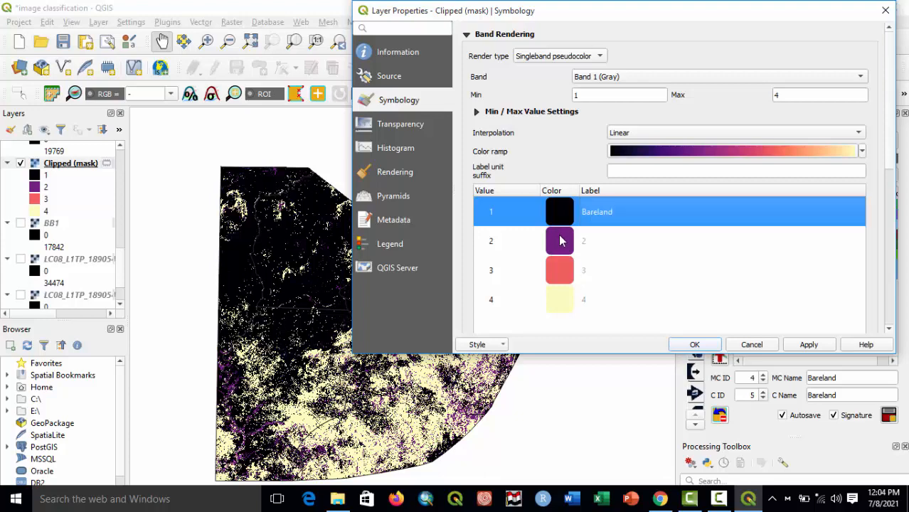
Set the Bareland class color to dark olive, #6b6701.
double_click(556, 210)
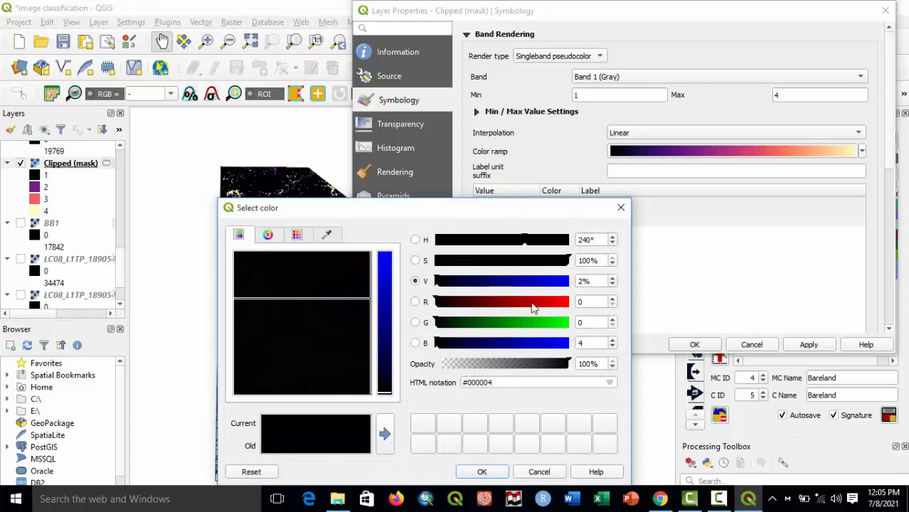
left_click(558, 322)
left_click(561, 303)
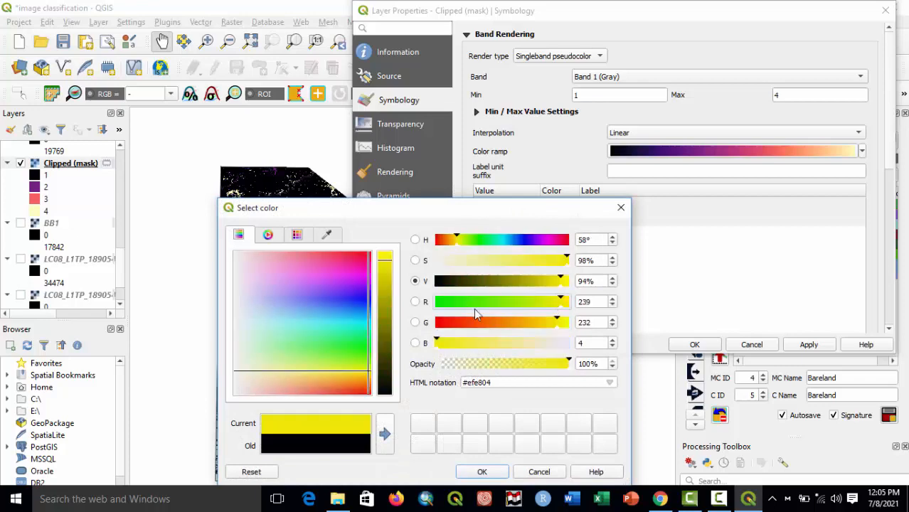
left_click(491, 281)
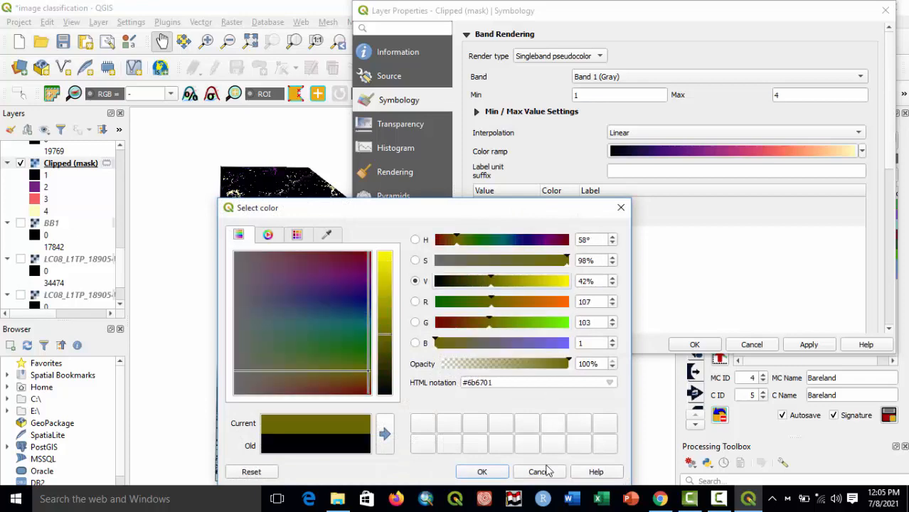
left_click(481, 472)
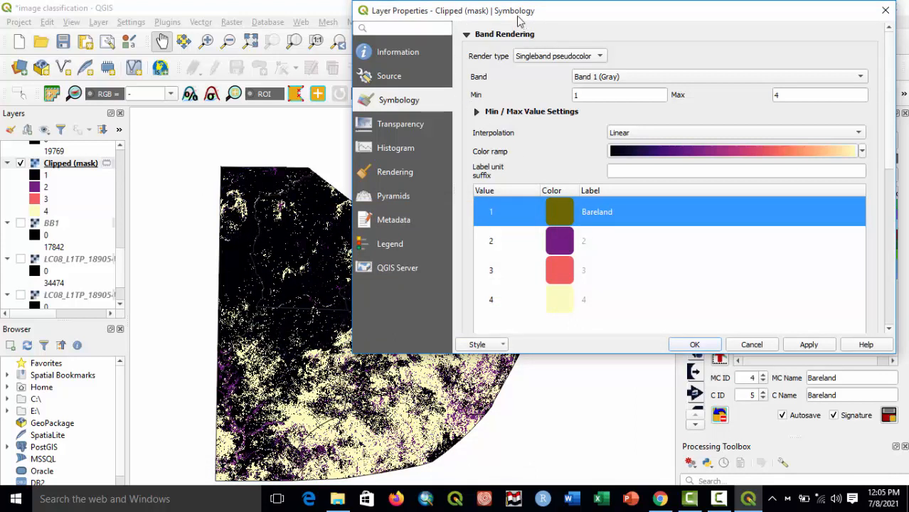
Label value 2 of the clipped raster's symbology as Built up.
left_click_drag(517, 20, 532, 84)
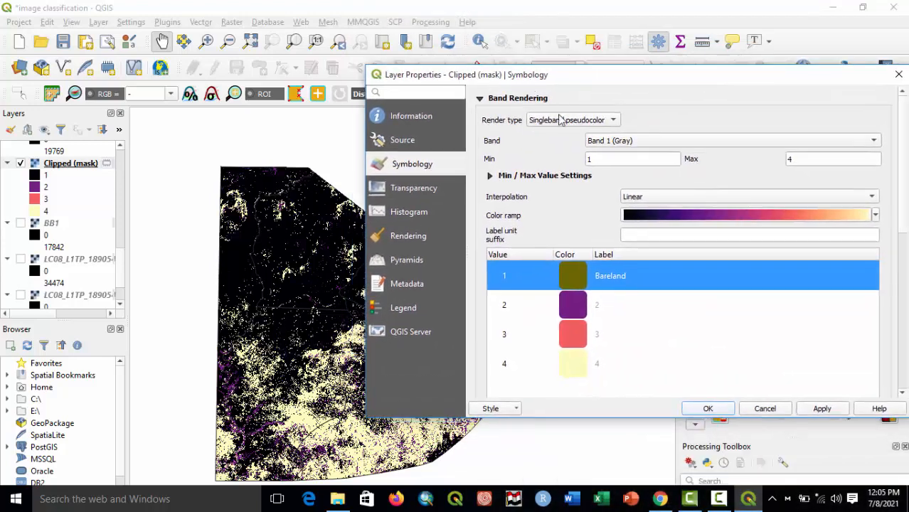
double_click(598, 310)
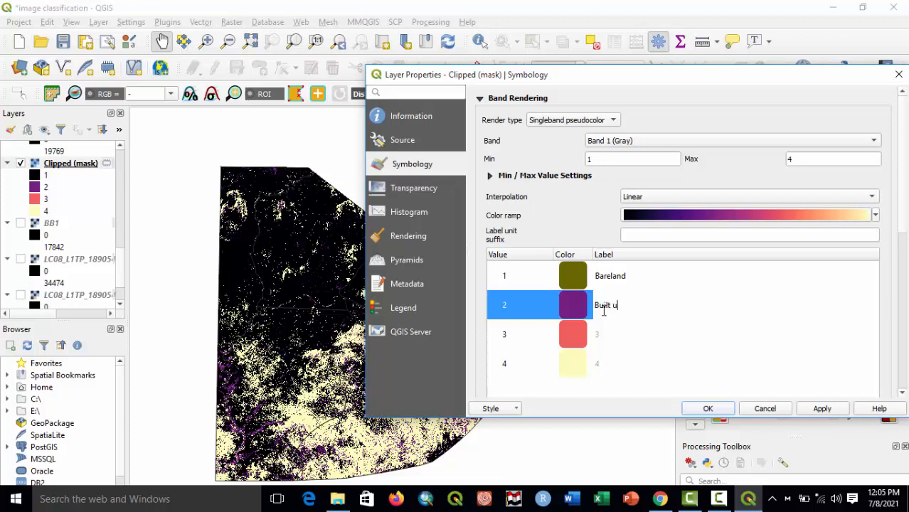
key("Return")
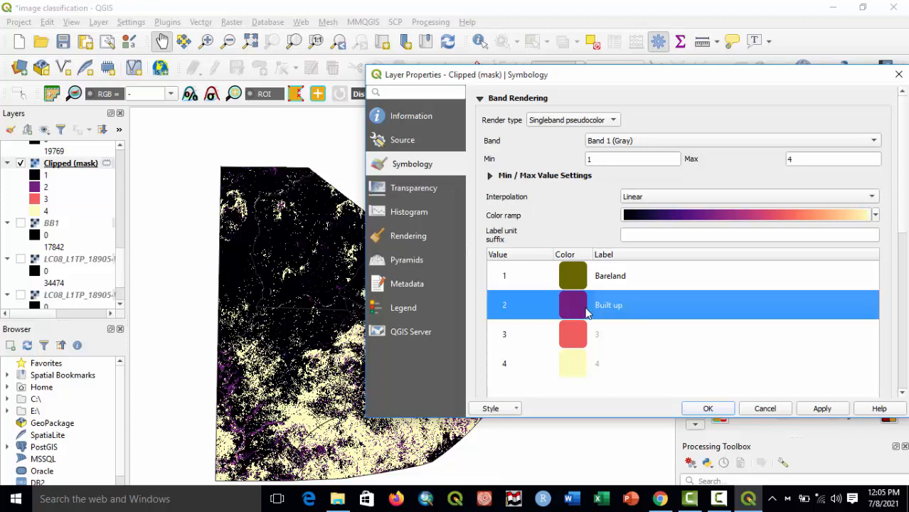
Set the Built up class color to red, #c01f1b.
double_click(580, 313)
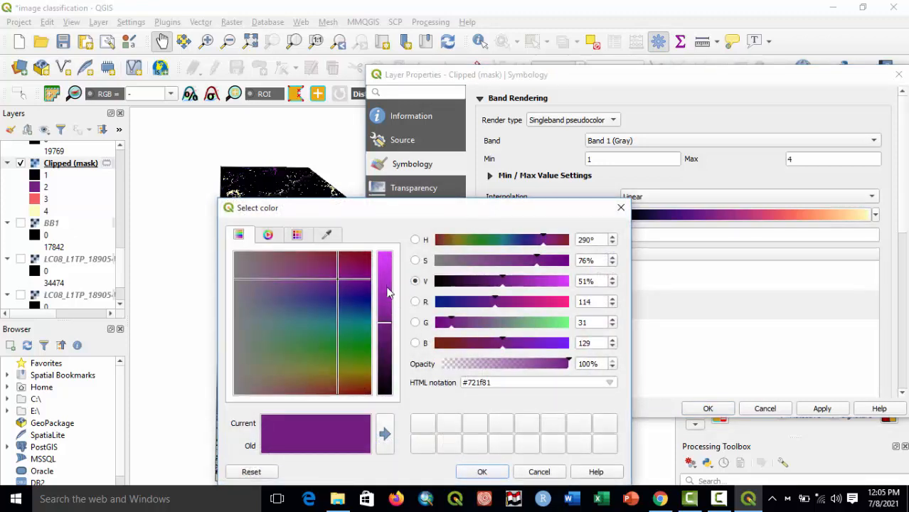
left_click(467, 346)
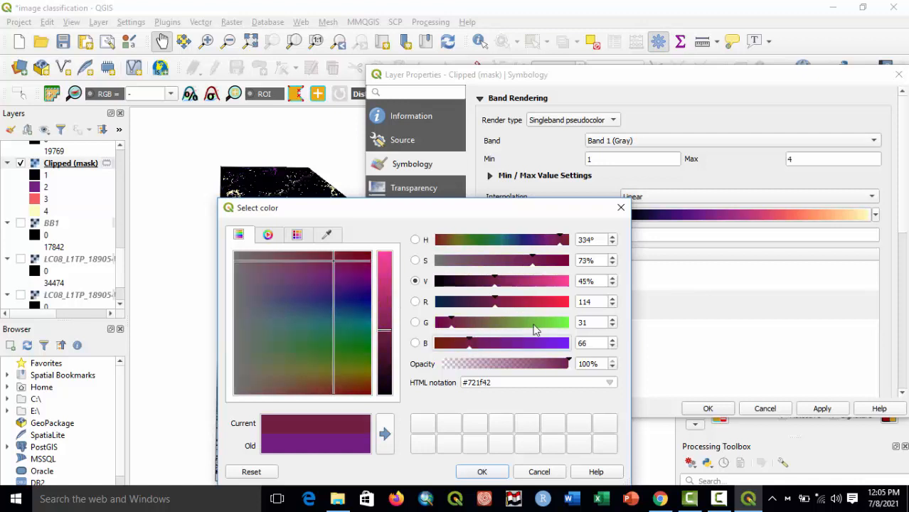
left_click_drag(463, 343, 449, 344)
left_click(561, 302)
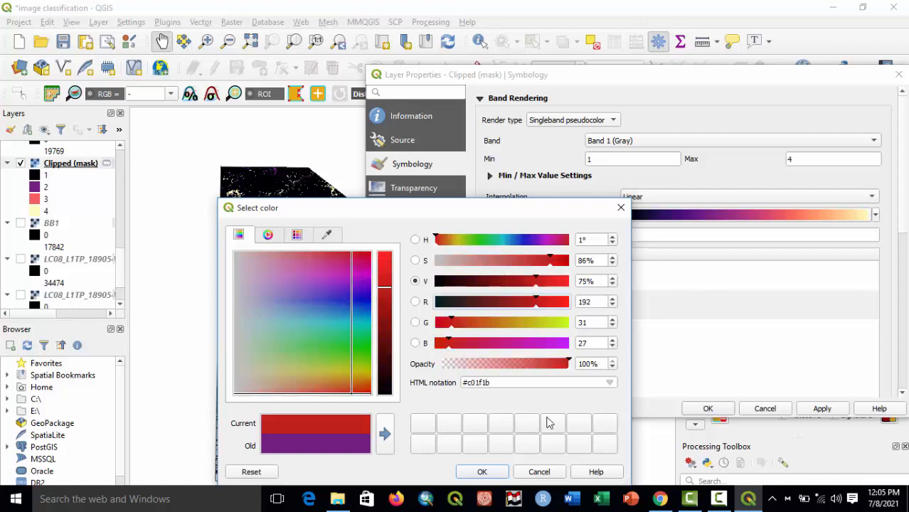
left_click(482, 472)
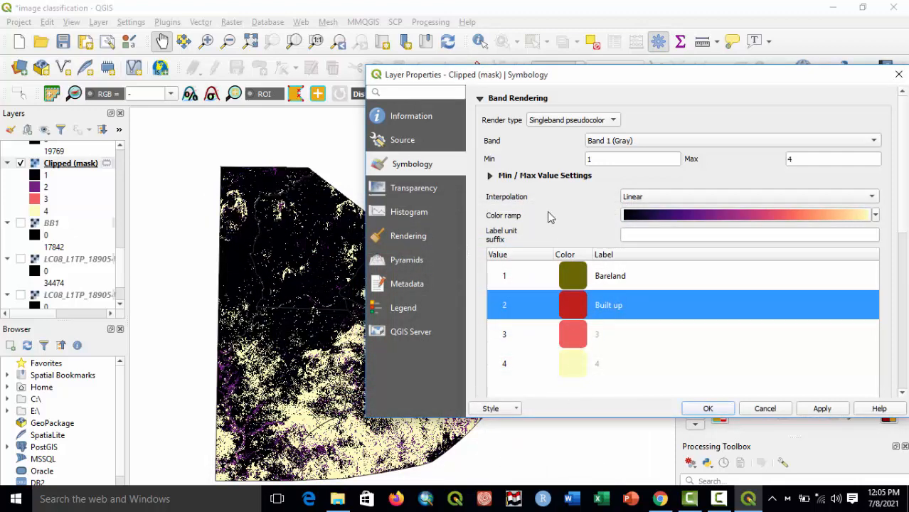
Set the color of value 3 in the clipped raster's symbology to dark blue, with hue 239° and brightness 56%.
left_click_drag(538, 75, 626, 81)
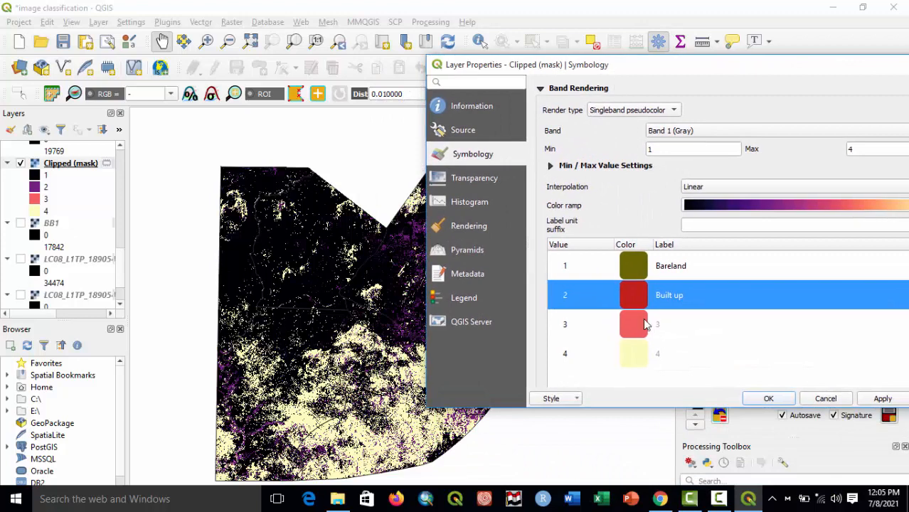
left_click_drag(551, 69, 515, 63)
double_click(604, 317)
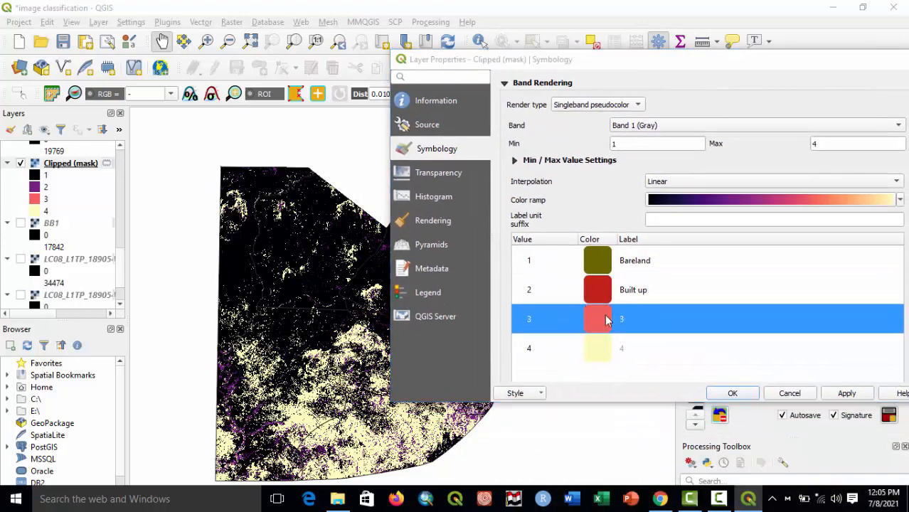
left_click(524, 239)
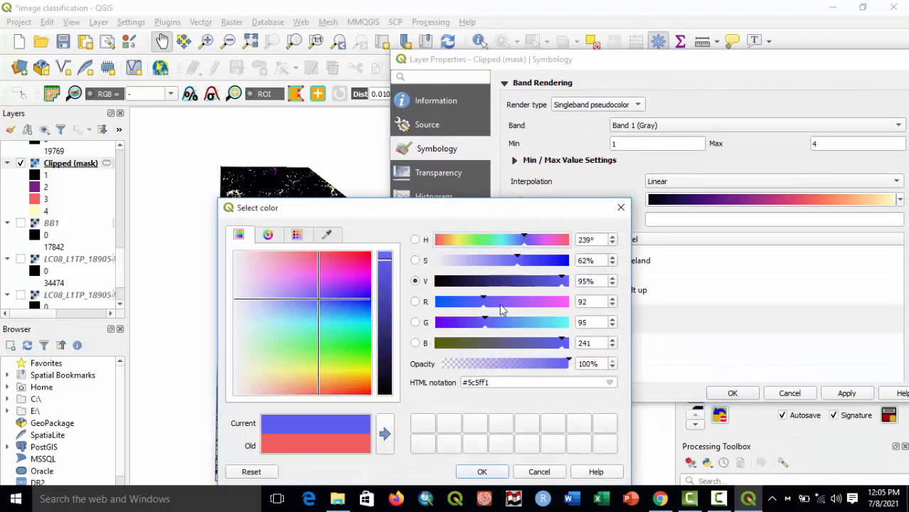
left_click(509, 281)
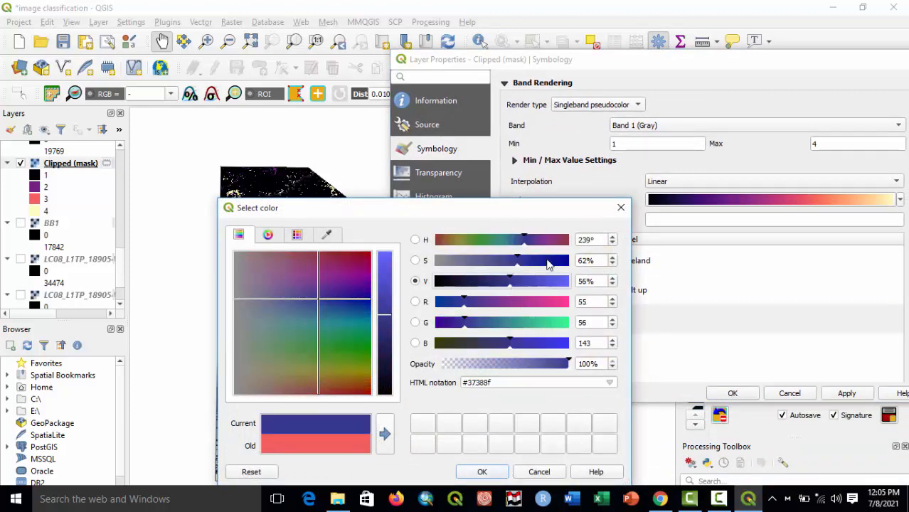
left_click(548, 264)
left_click(481, 472)
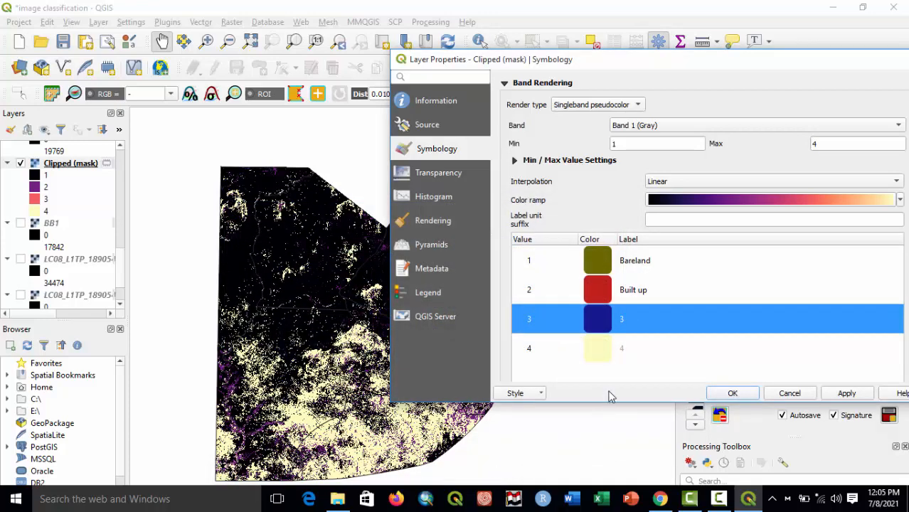
Label value 3 of the clipped raster's symbology as water.
double_click(623, 320)
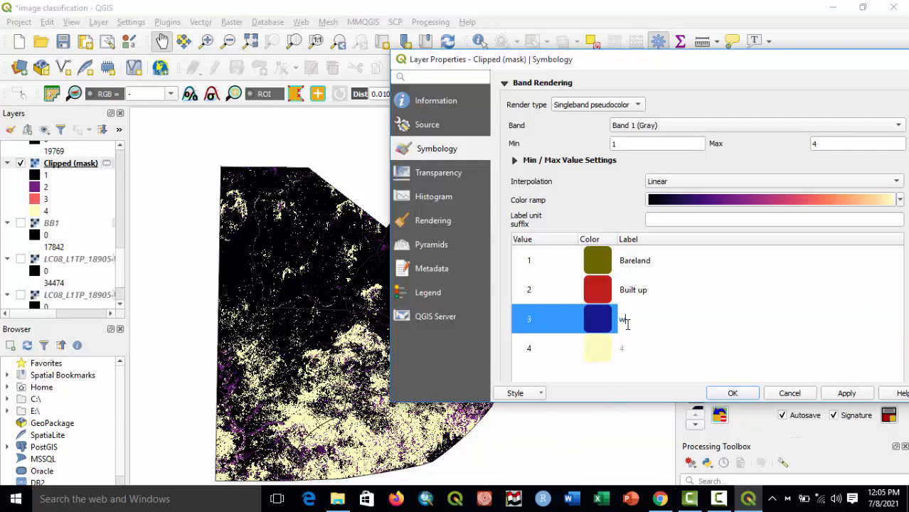
type("water")
key("Return")
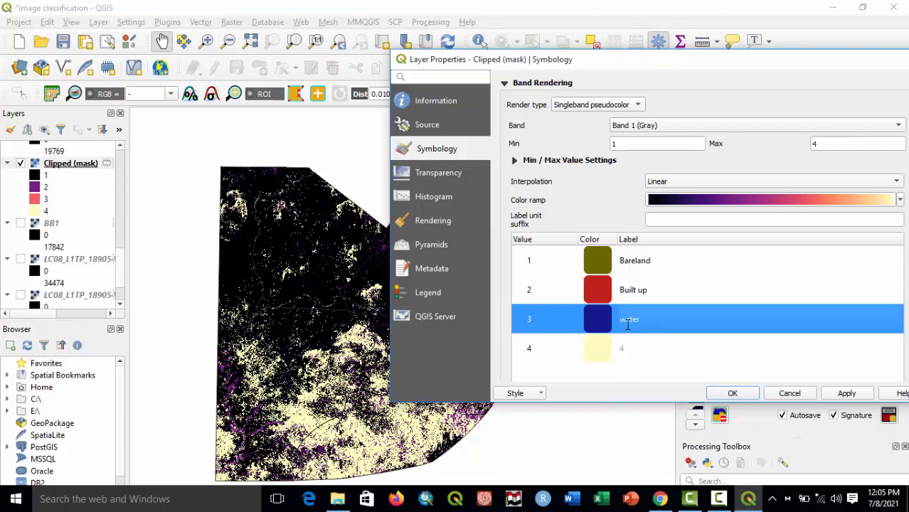
Set the color of value 4 in the clipped raster's symbology to green, #0a8f17.
double_click(610, 354)
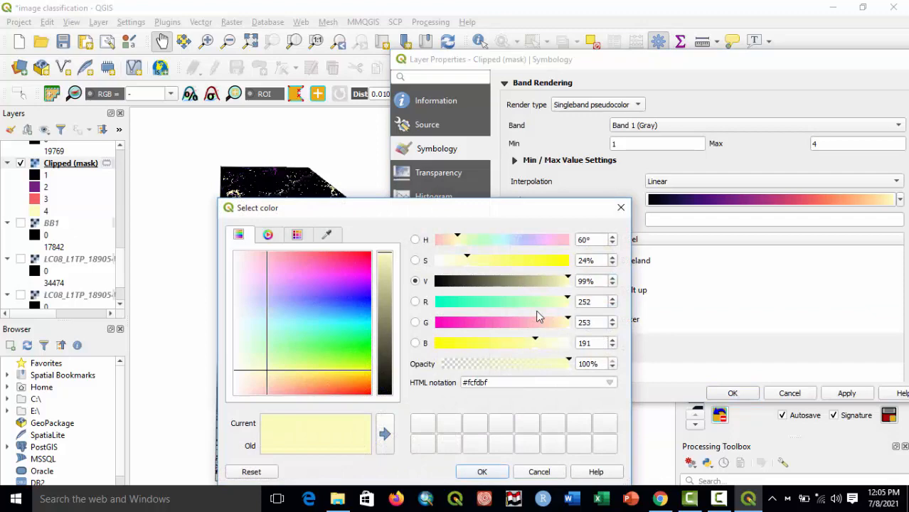
left_click(361, 344)
left_click(509, 282)
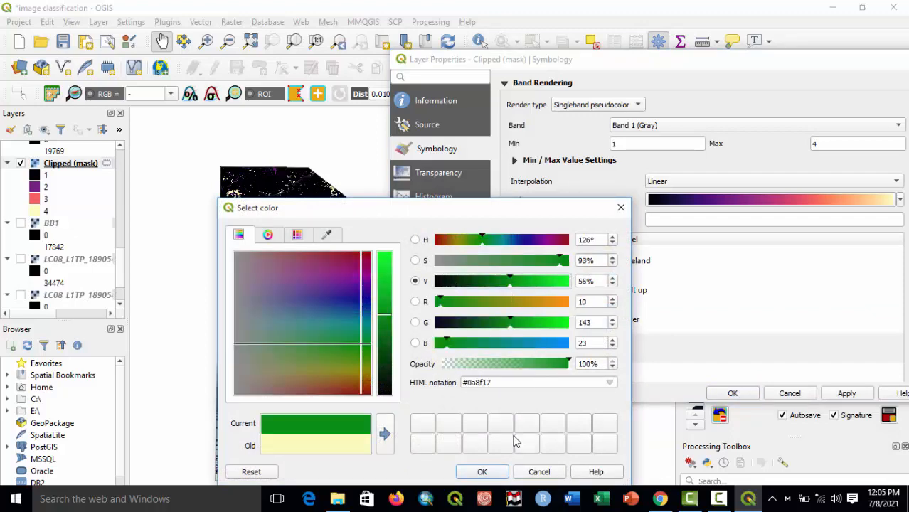
left_click(490, 474)
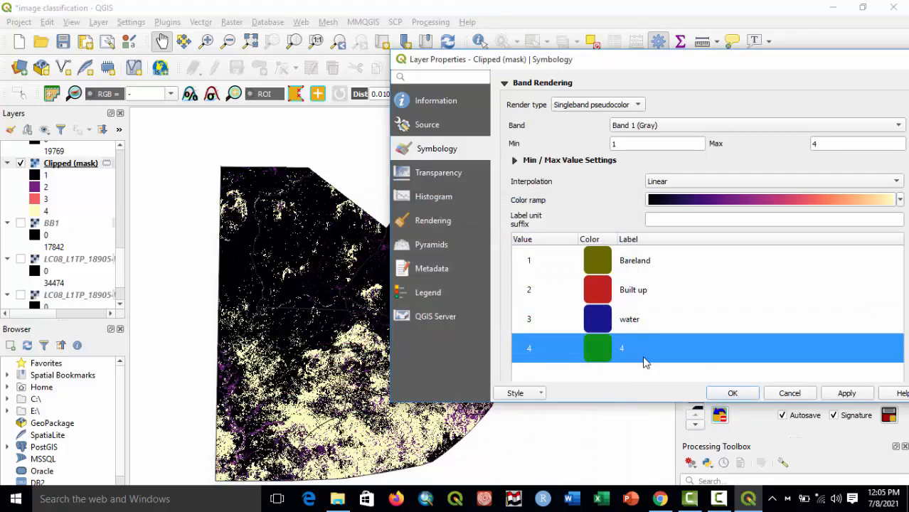
Label value 4 as Vegetation and apply the class colors and labels to the clipped raster.
double_click(626, 349)
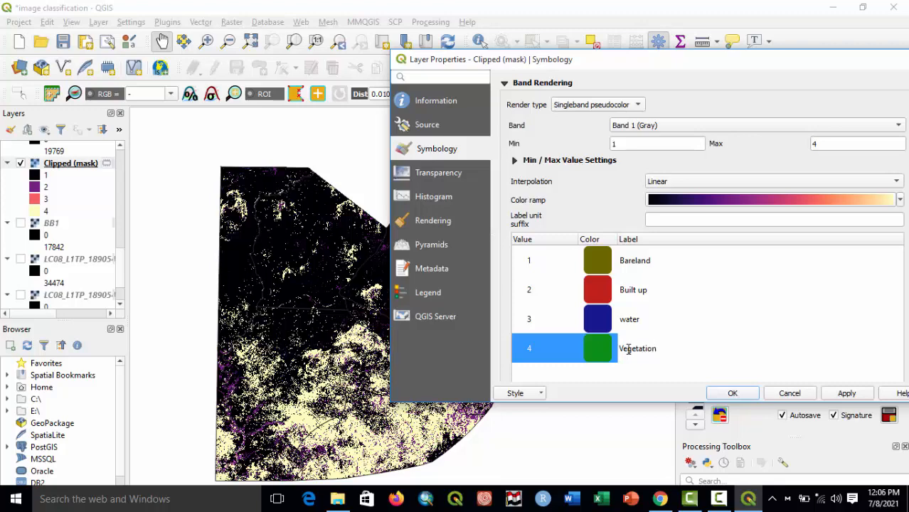
key("Return")
left_click(832, 396)
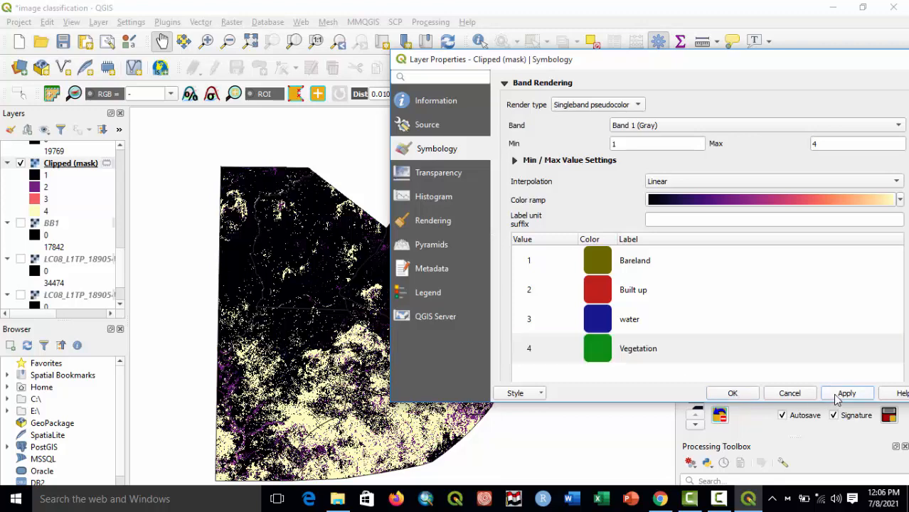
left_click(724, 393)
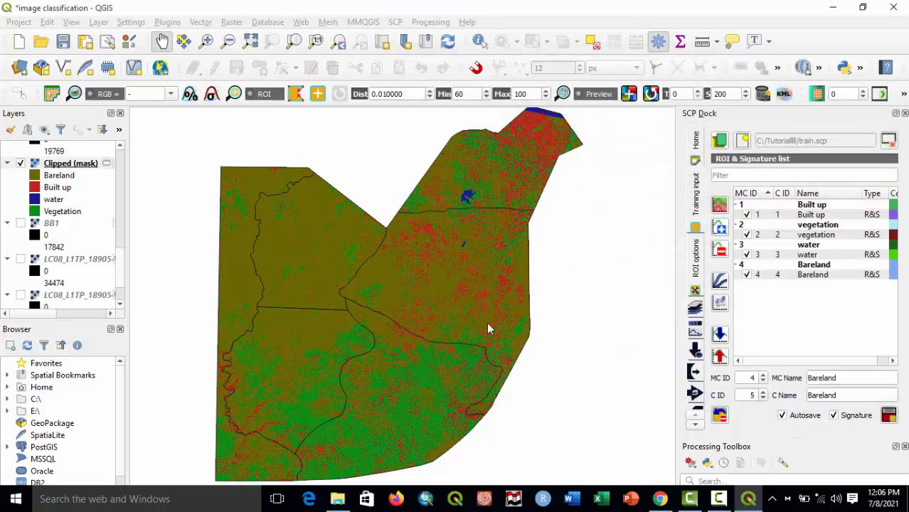
Rename the Clipped (mask) layer as Class.
right_click(86, 165)
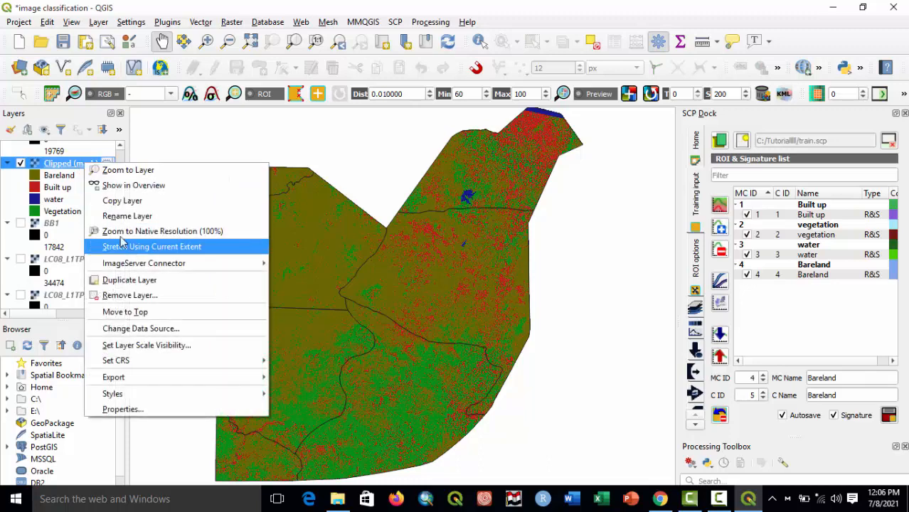
left_click(115, 220)
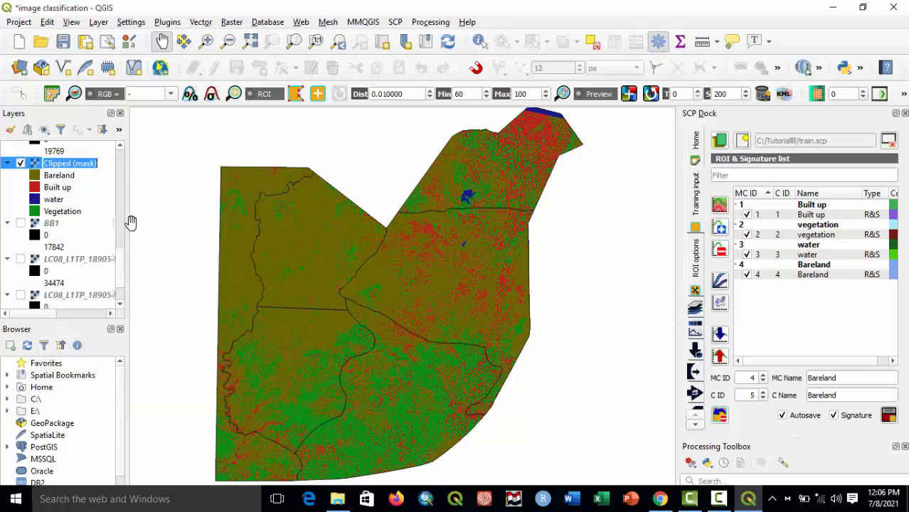
type("Class")
key("Return")
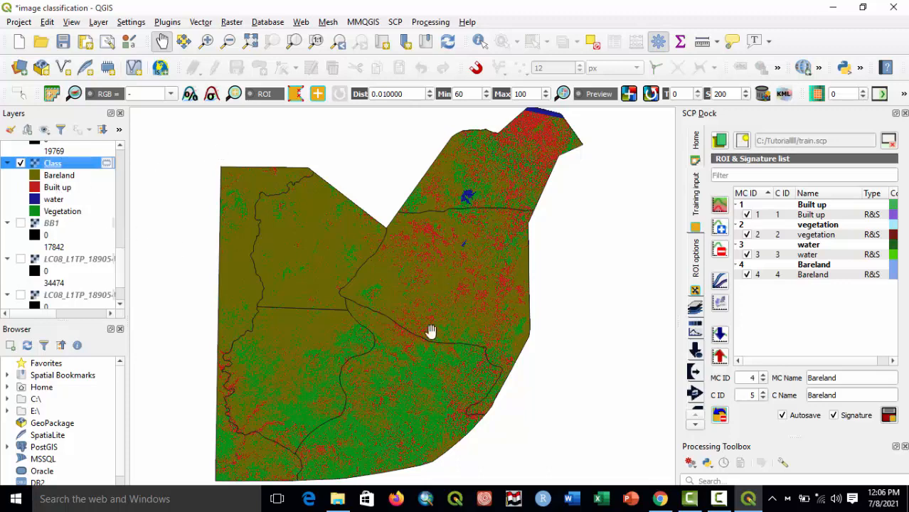
Hide the abujaaa boundary layer so only the Class raster is displayed on the map.
left_click_drag(431, 331, 460, 311)
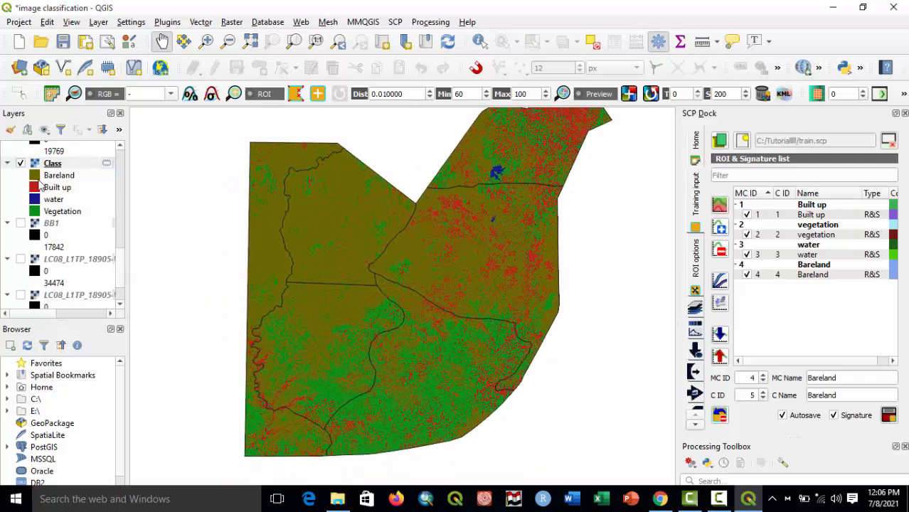
scroll(59, 241, "down", 3)
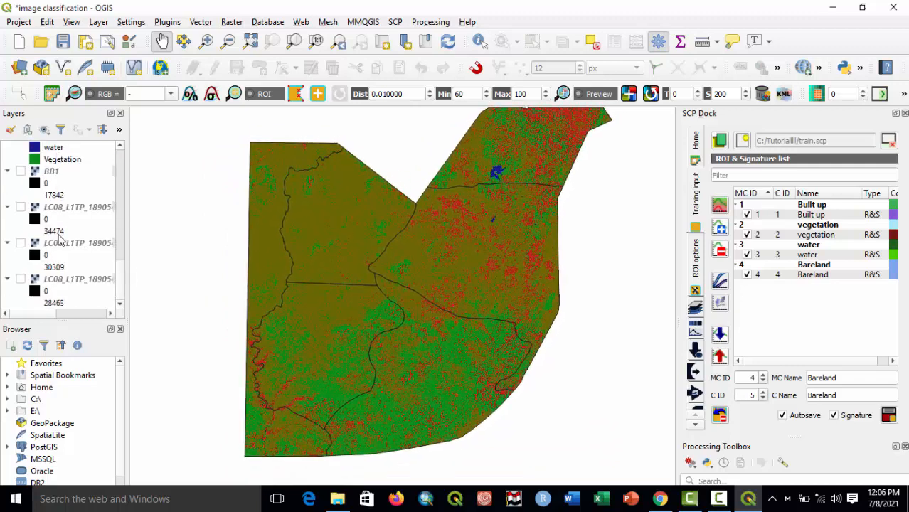
scroll(59, 243, "up", 15)
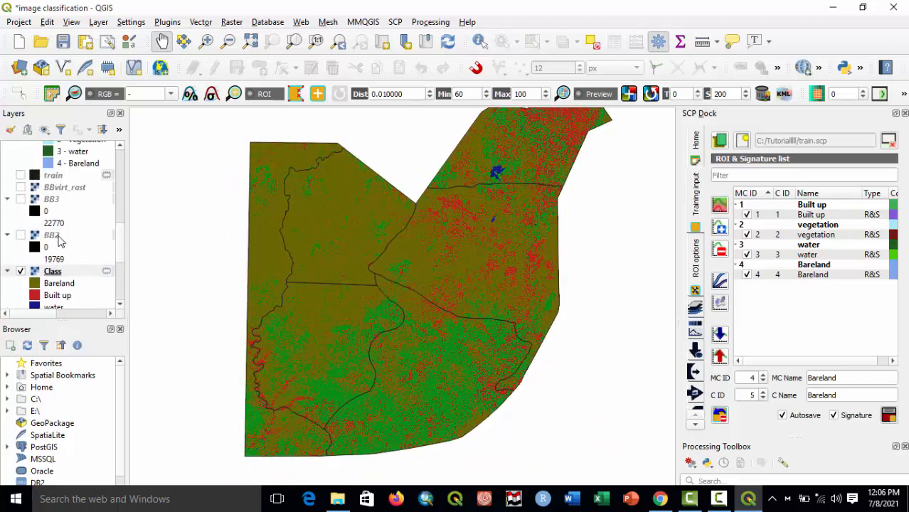
scroll(59, 242, "up", 10)
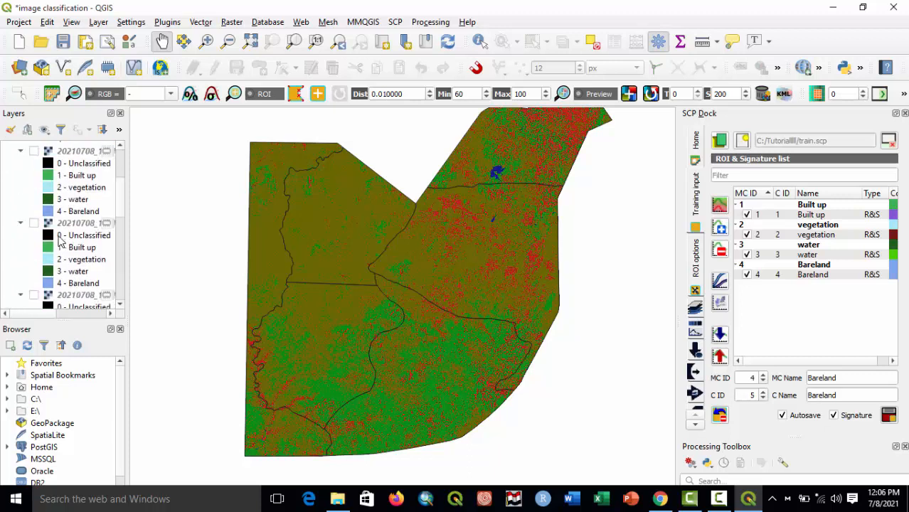
scroll(59, 242, "up", 3)
scroll(61, 234, "up", 2)
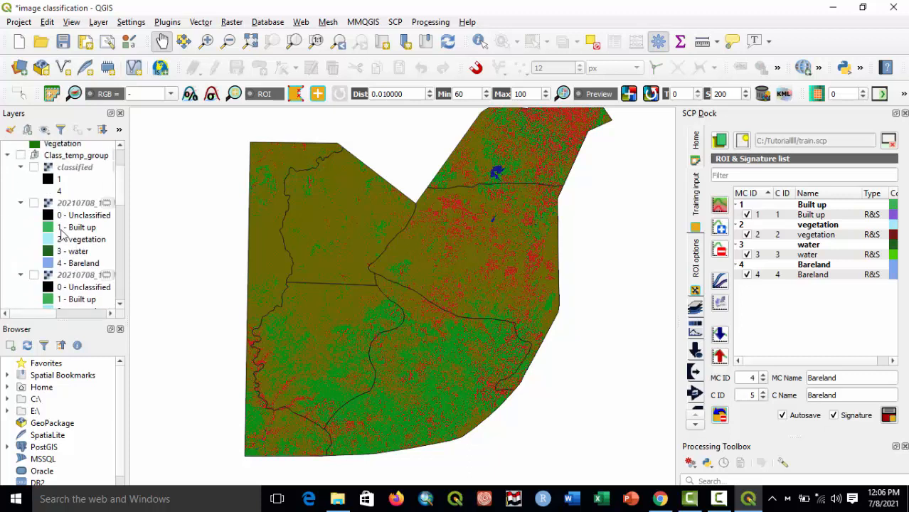
left_click(21, 148)
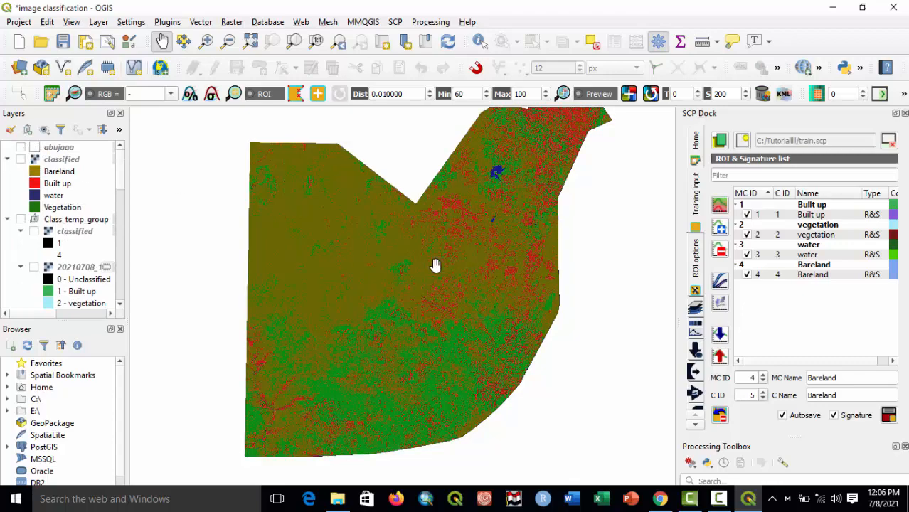
left_click_drag(432, 359, 406, 353)
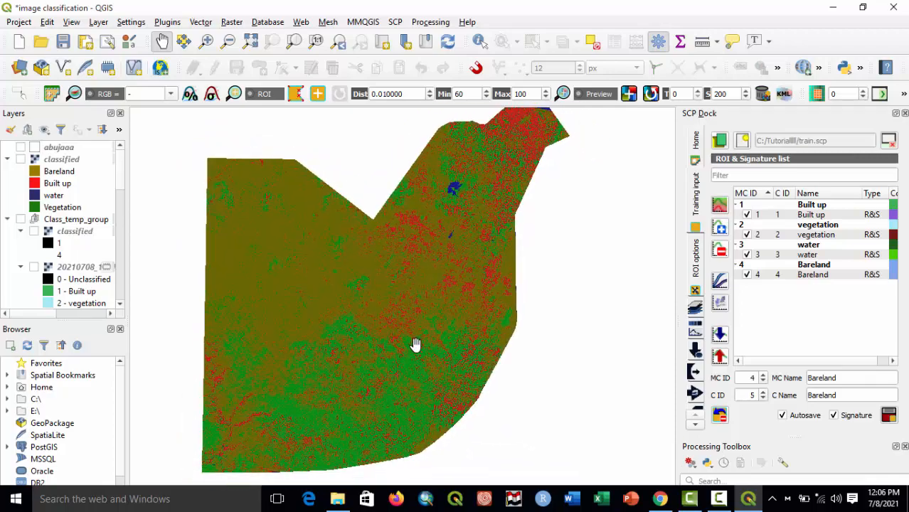